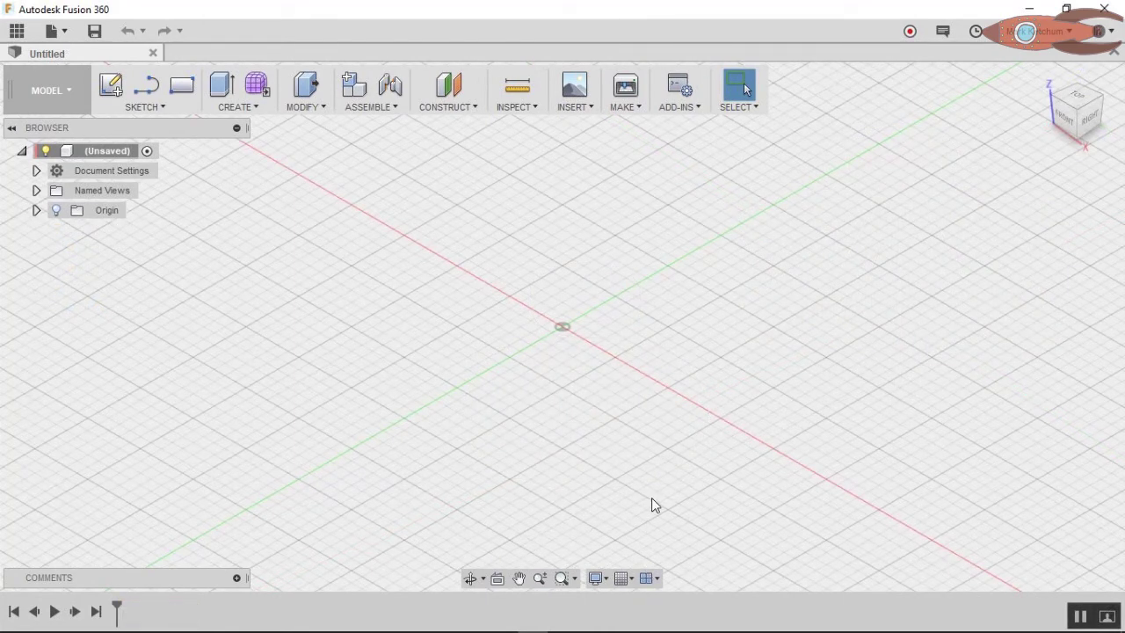
pyautogui.click(54, 92)
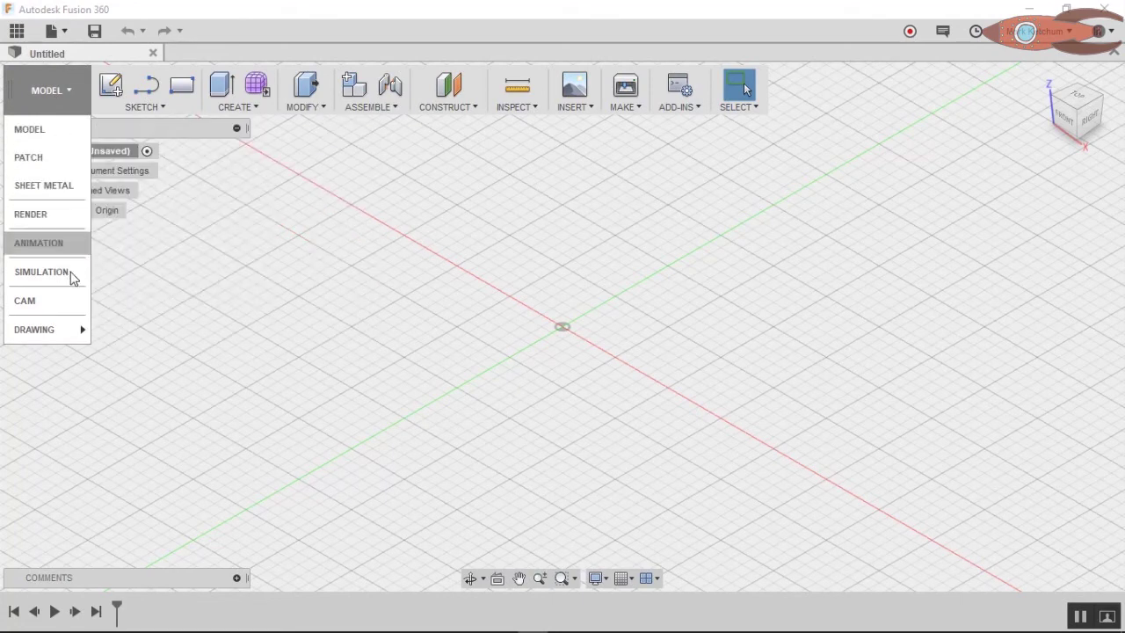
pyautogui.moveTo(70, 274)
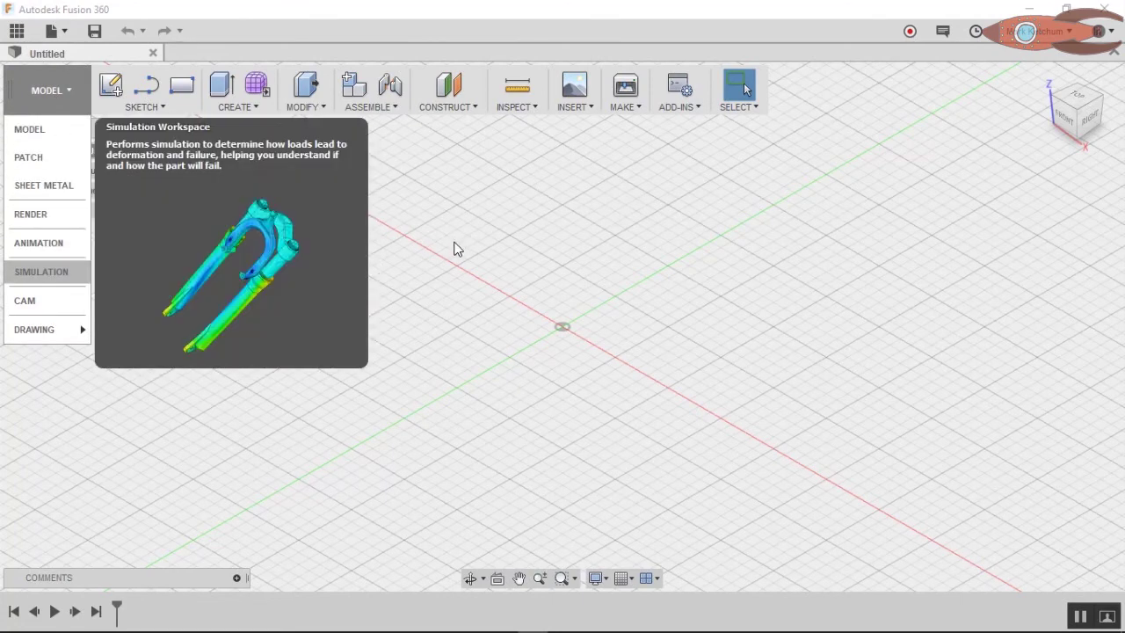
pyautogui.click(457, 244)
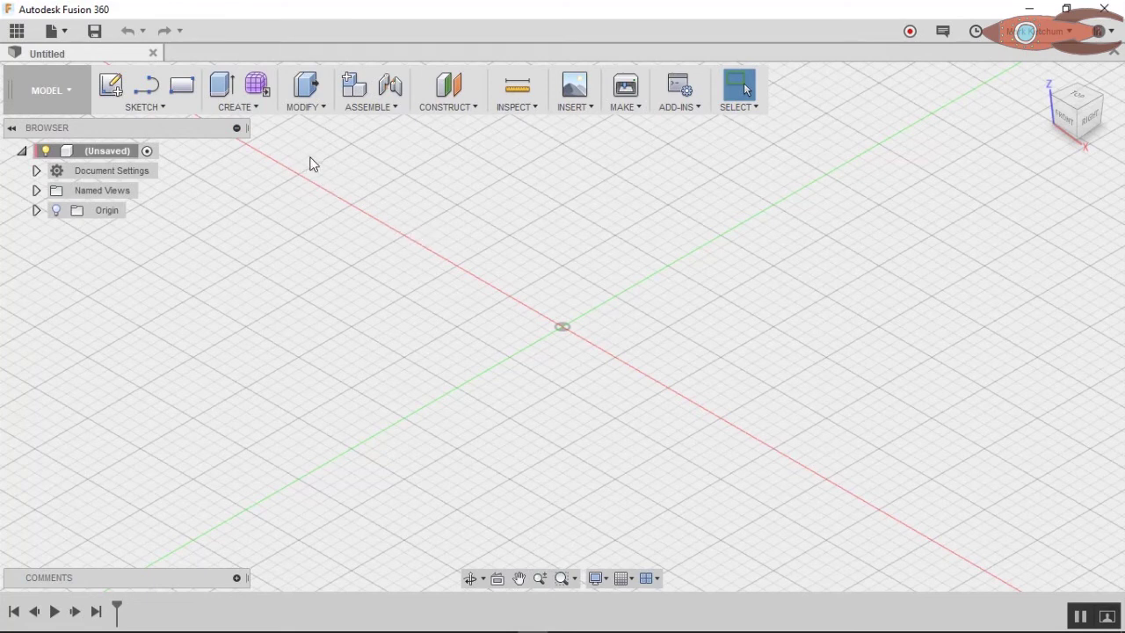
# Create a form and place a center-type T-spline box at the origin on the horizontal plane, about 70 by 30 by 30 mm.
pyautogui.click(257, 85)
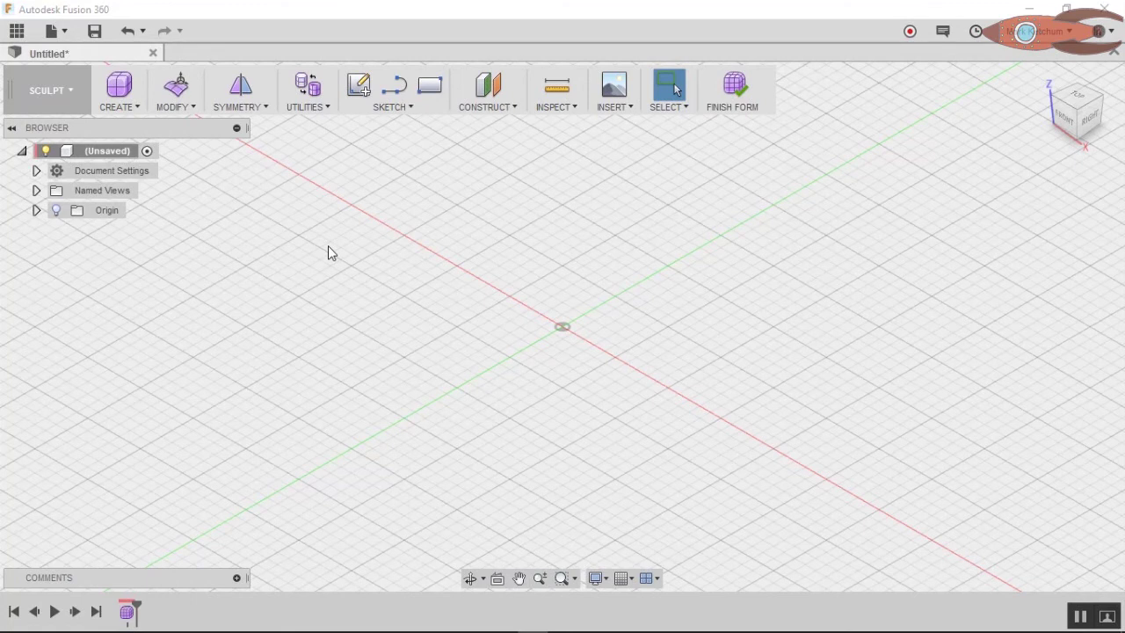
pyautogui.click(120, 85)
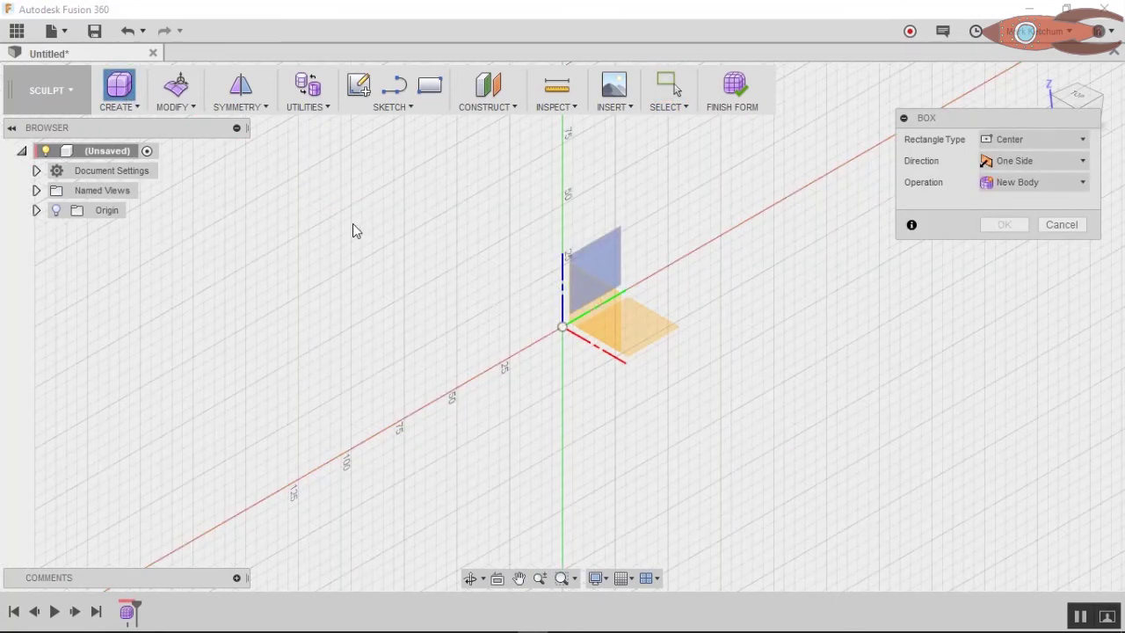
pyautogui.click(138, 107)
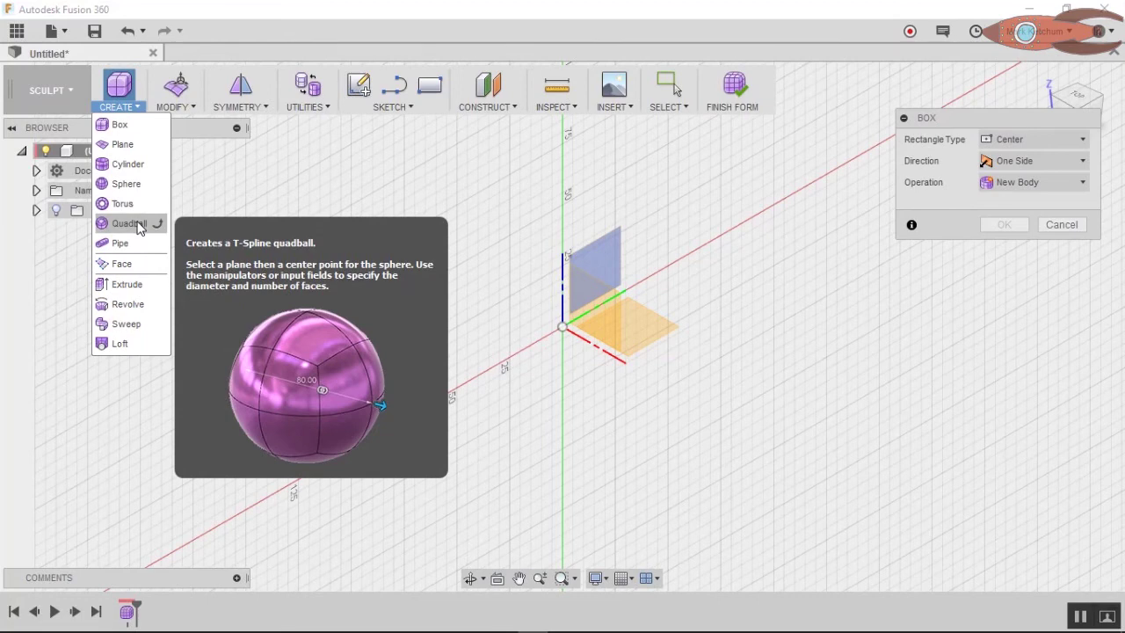
pyautogui.click(134, 128)
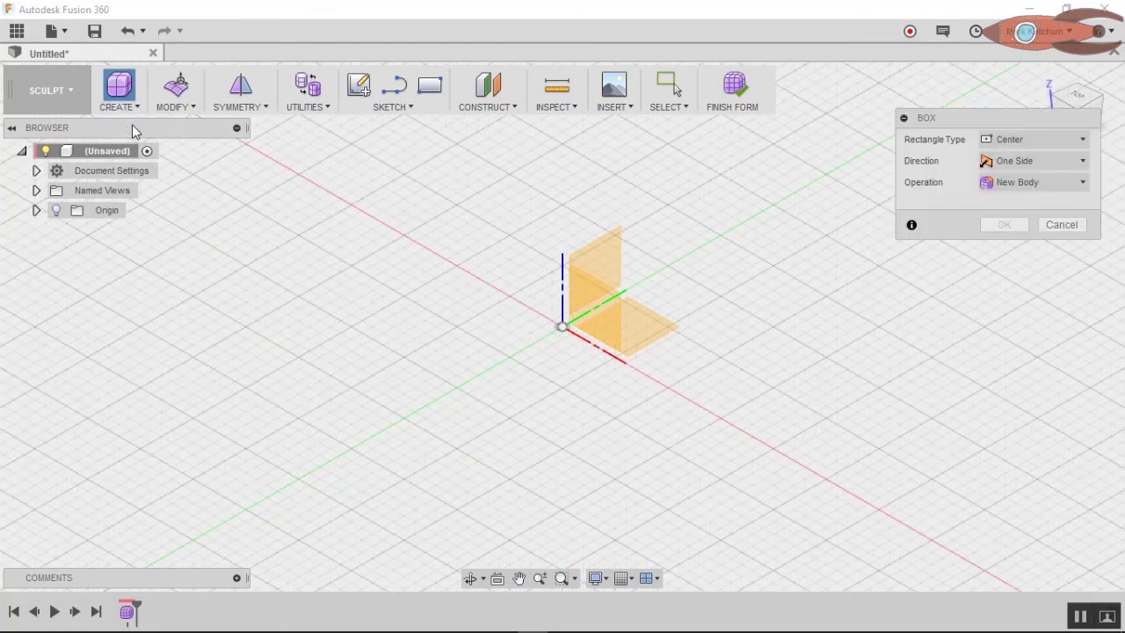
pyautogui.click(640, 331)
pyautogui.click(563, 326)
pyautogui.click(668, 345)
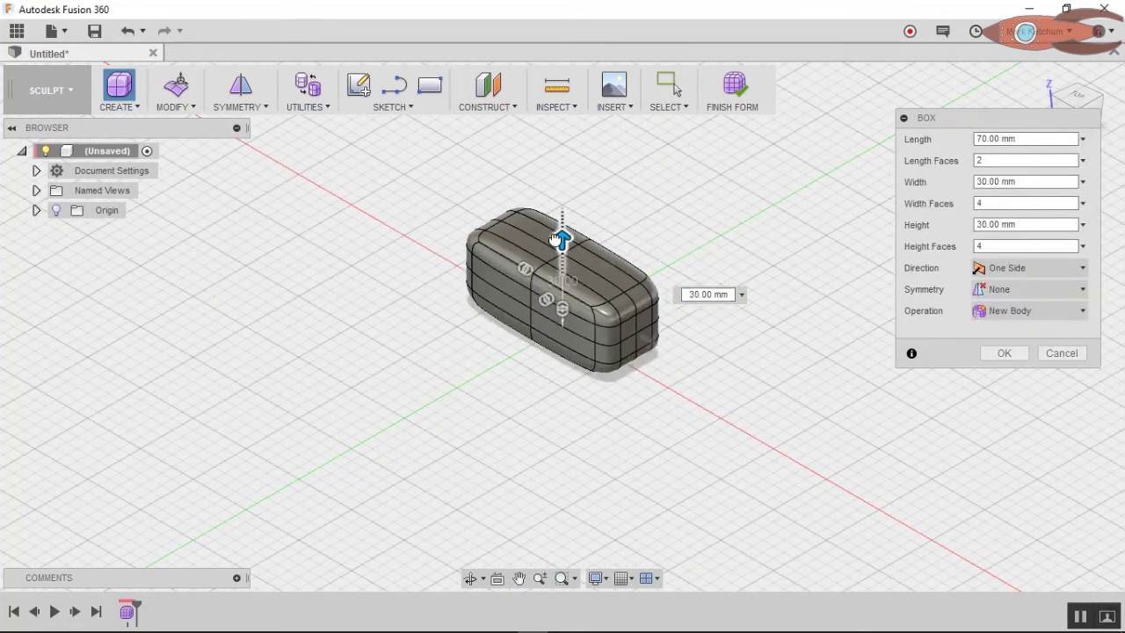
# Set the box to 4 length faces, 8 width faces and 8 height faces, and create it.
pyautogui.click(979, 160)
pyautogui.press('BackSpace')
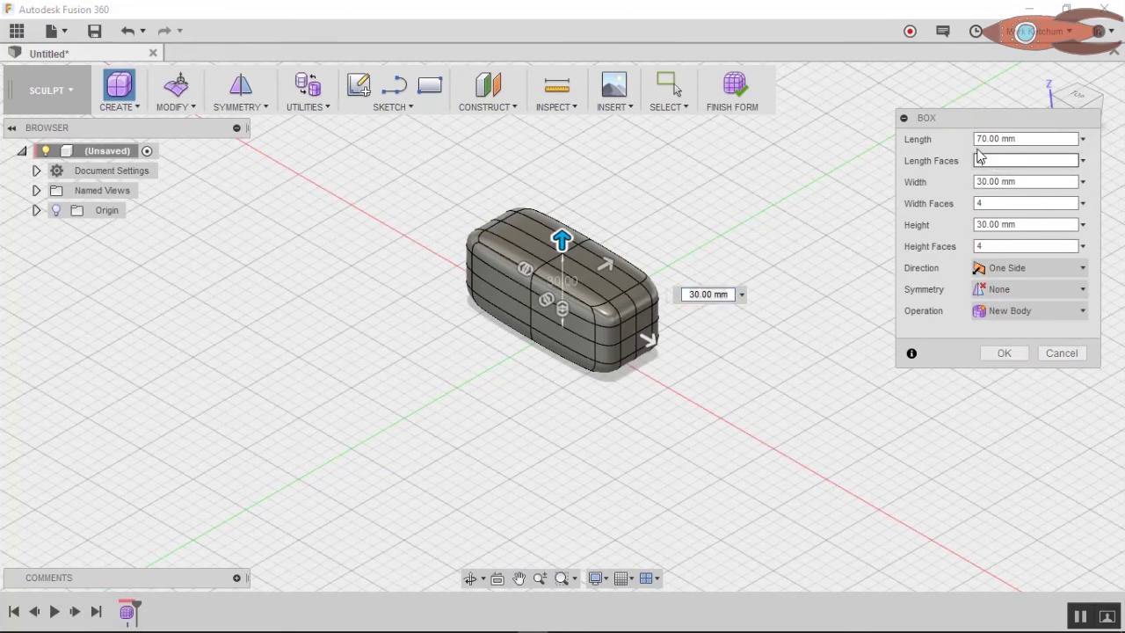
pyautogui.write('2')
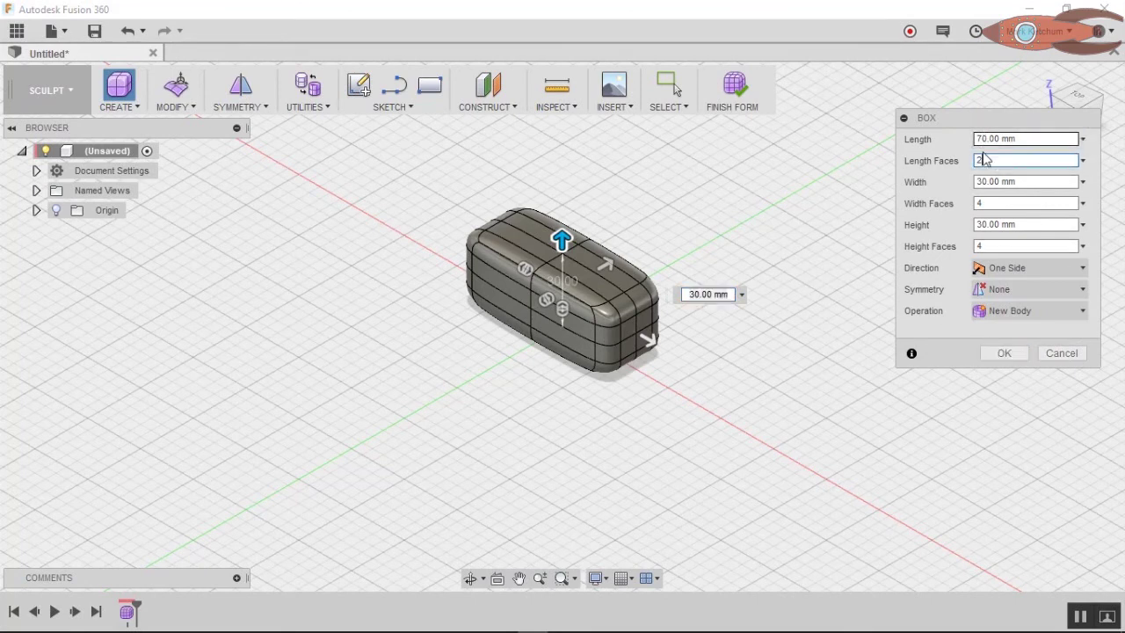
pyautogui.doubleClick(979, 160)
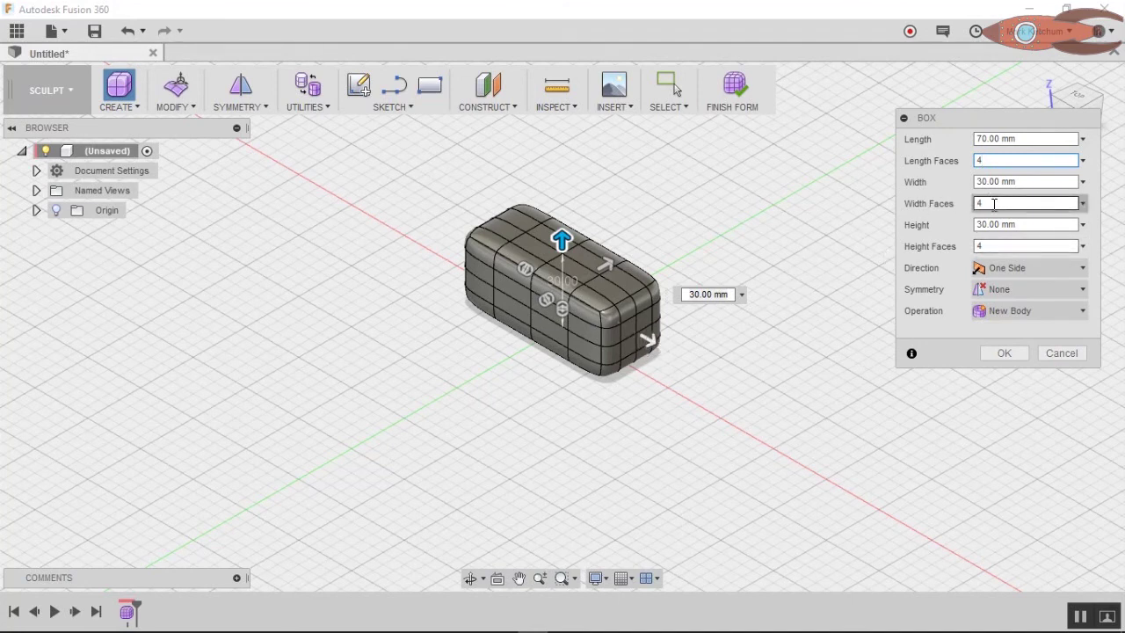
pyautogui.moveTo(994, 204); pyautogui.dragTo(973, 208)
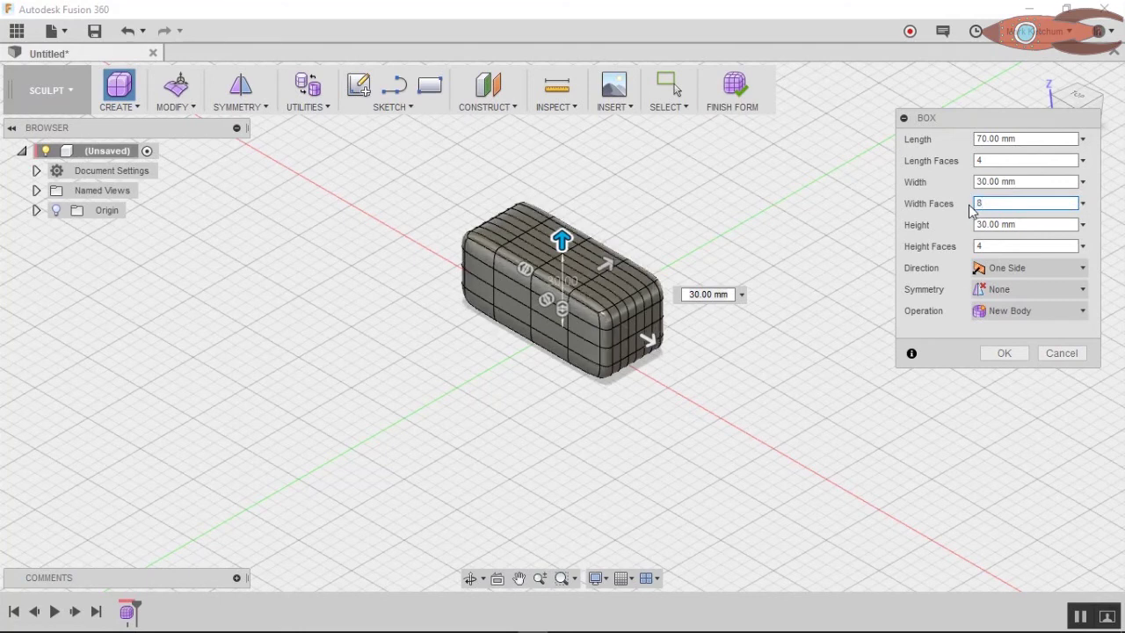
pyautogui.click(985, 246)
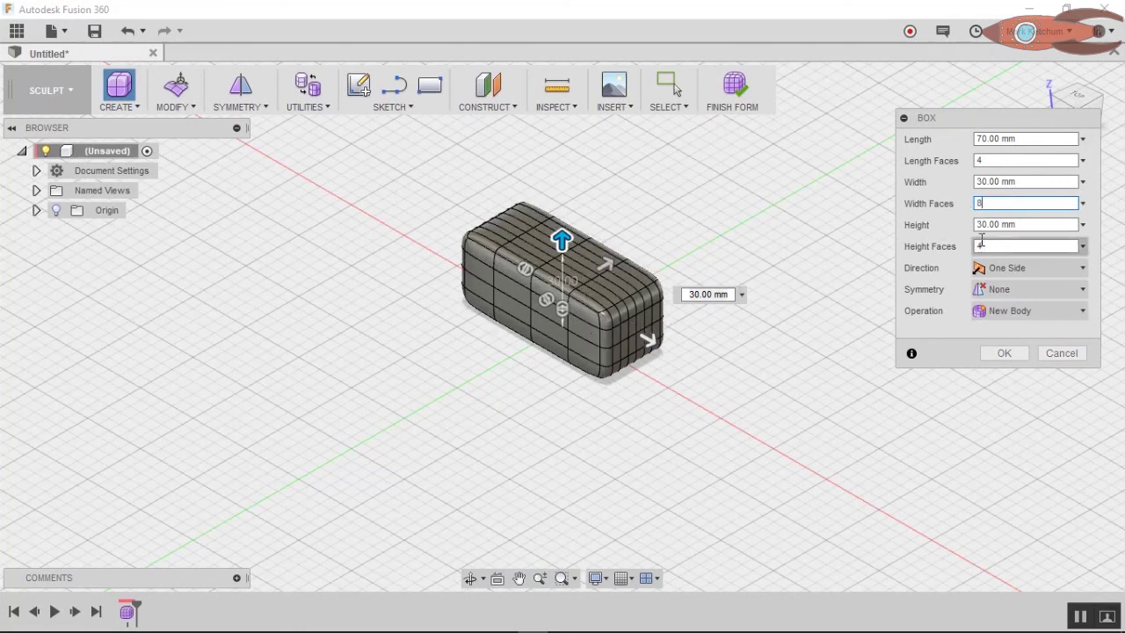
pyautogui.moveTo(986, 246); pyautogui.dragTo(964, 253)
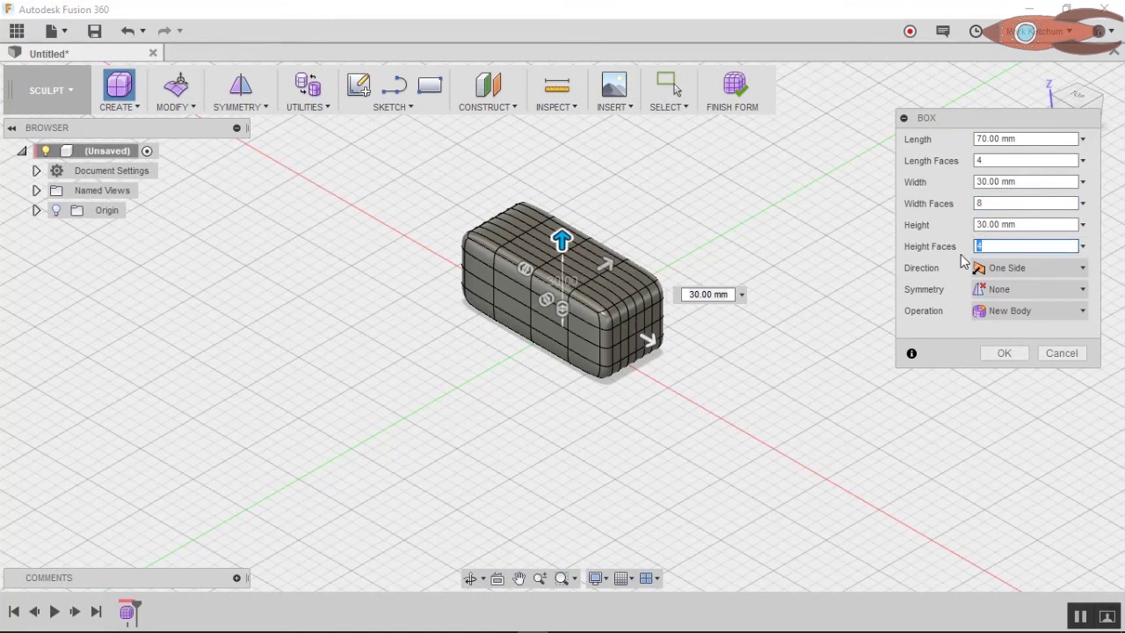
pyautogui.write('8')
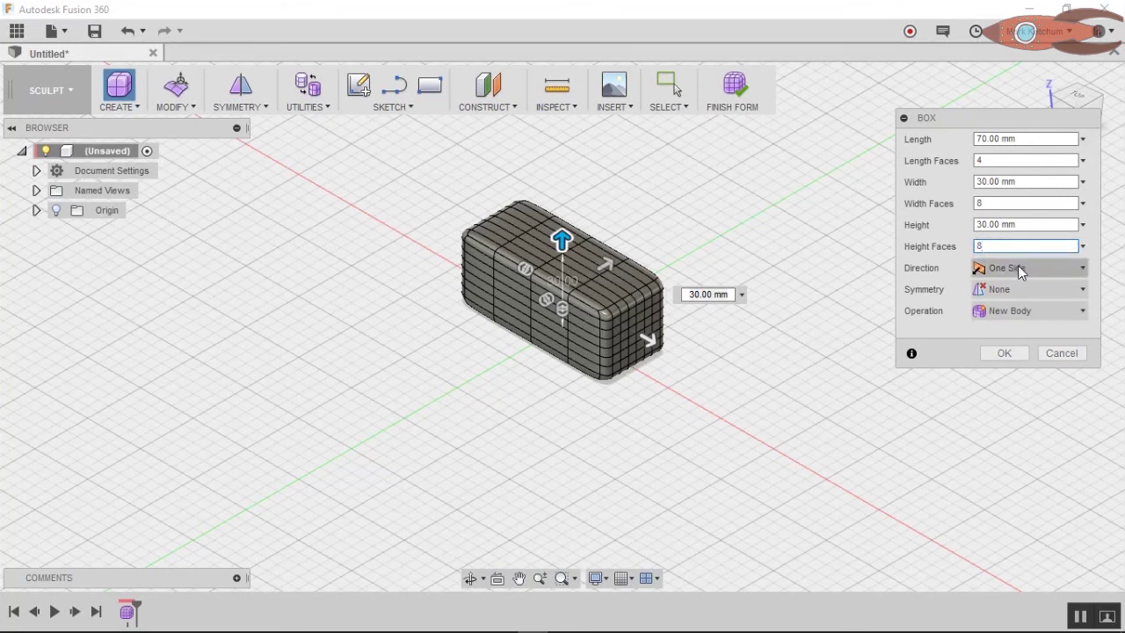
pyautogui.click(1004, 353)
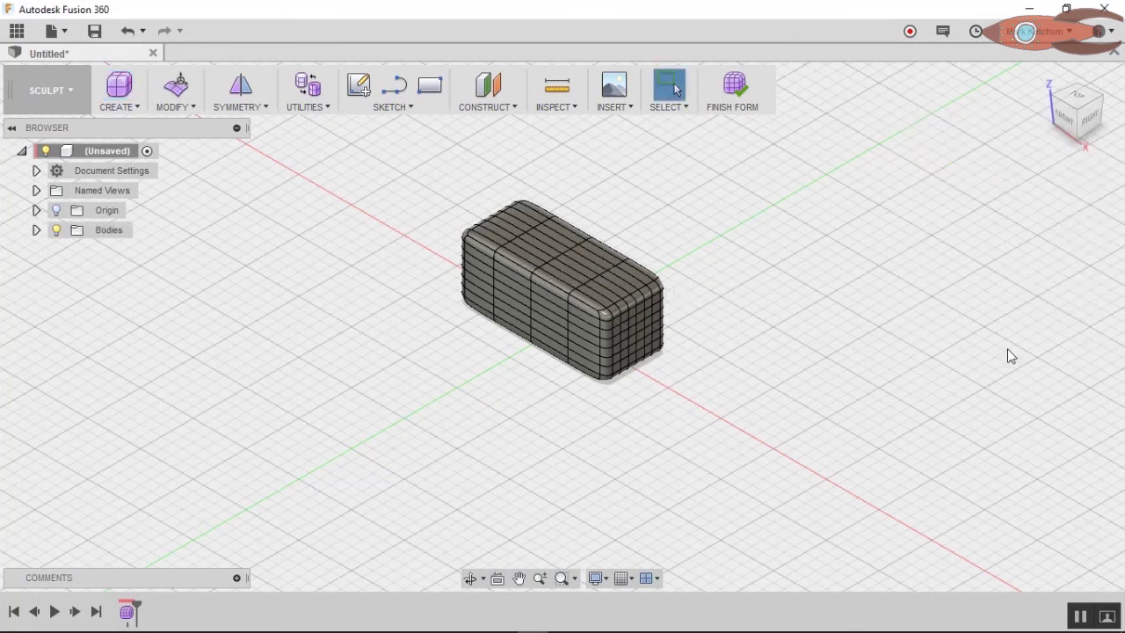
# Raise the four central faces on the box's upper surface by 3 mm with Edit Form.
pyautogui.click(177, 93)
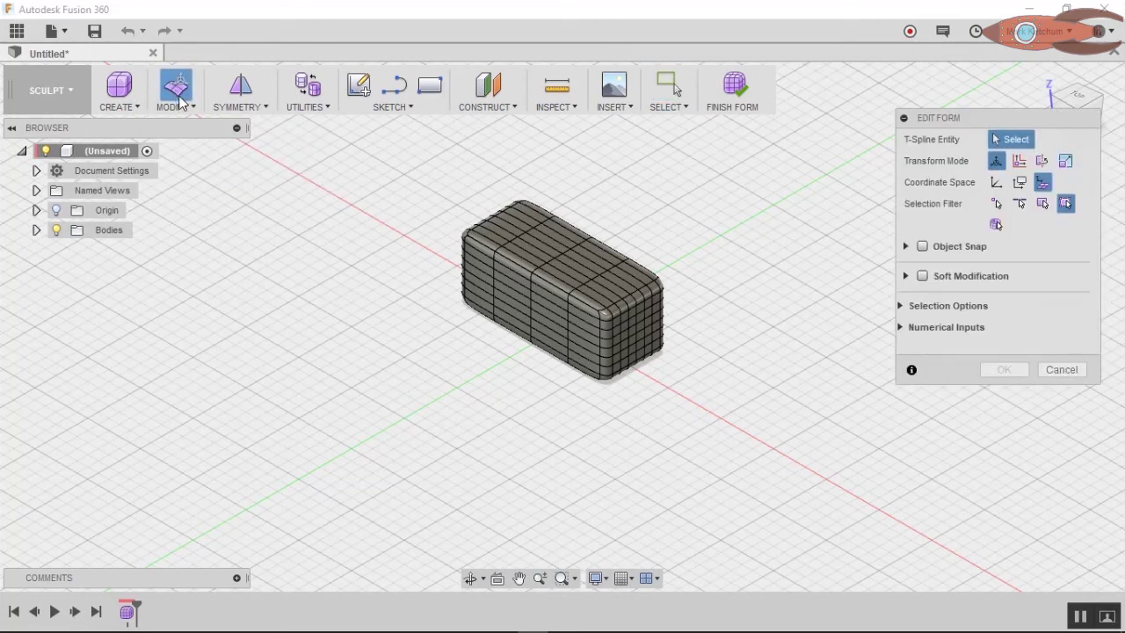
pyautogui.click(182, 107)
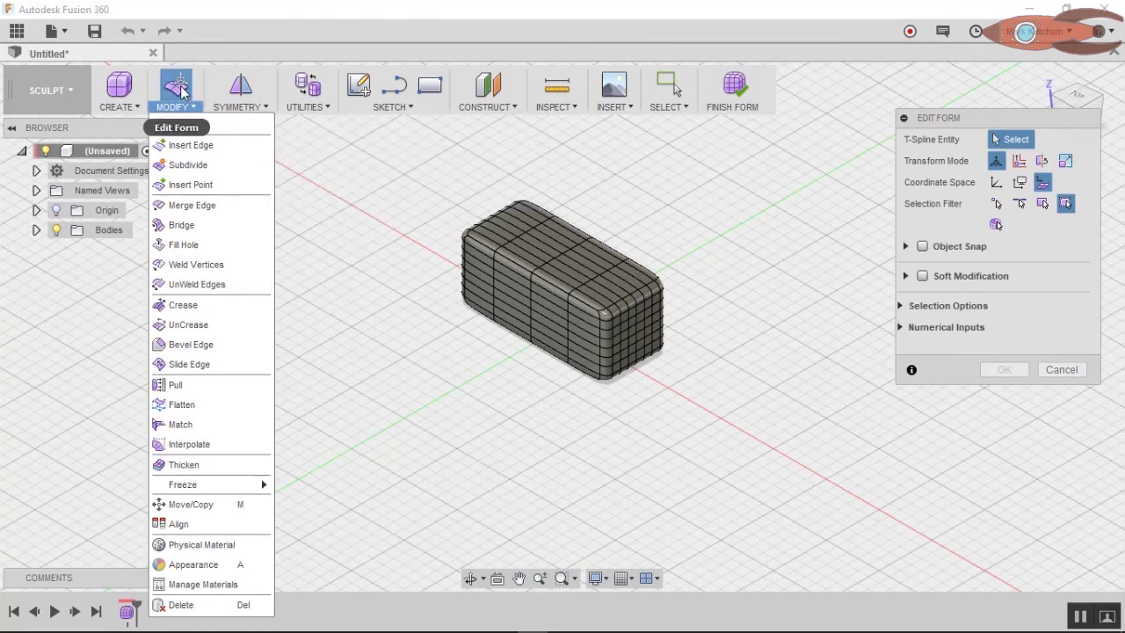
pyautogui.moveTo(240, 101)
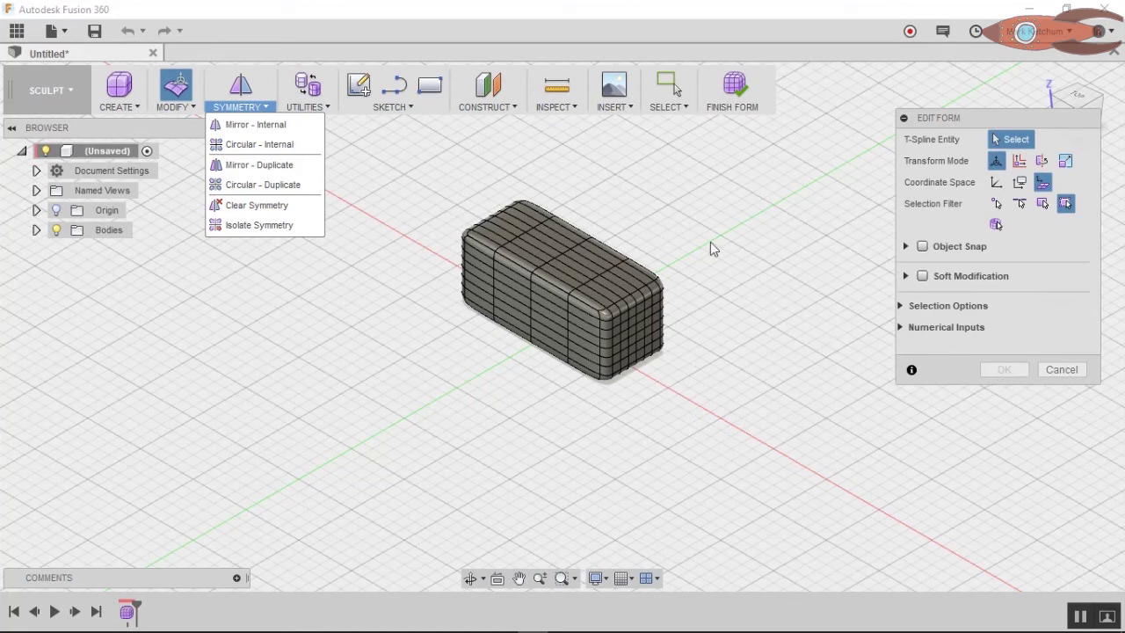
pyautogui.scroll(5, 588, 234)
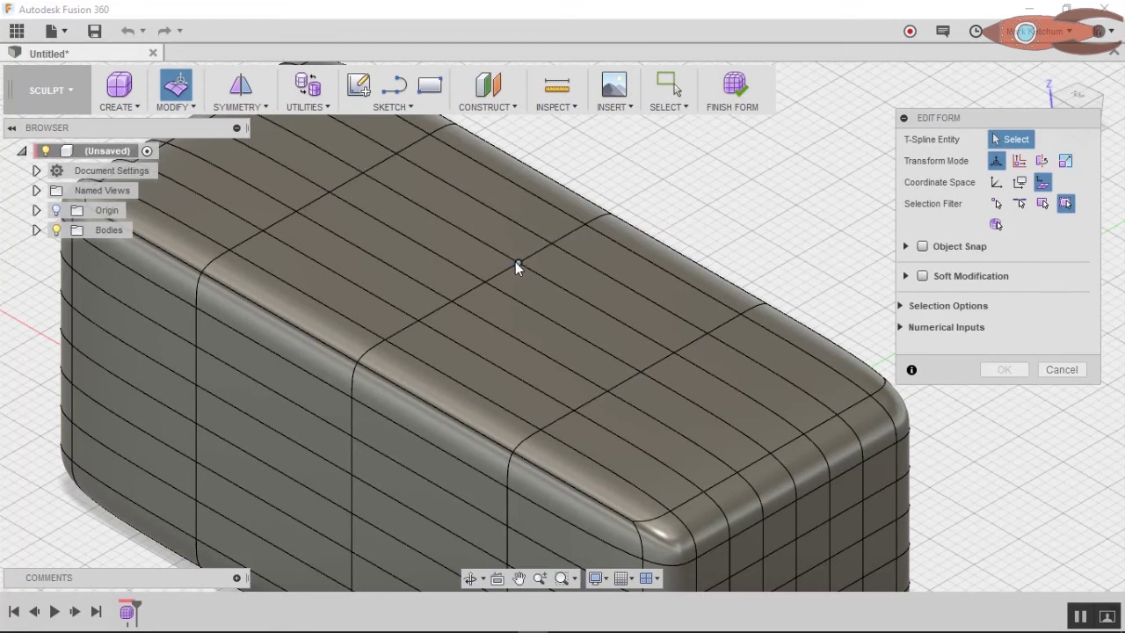
pyautogui.click(495, 236)
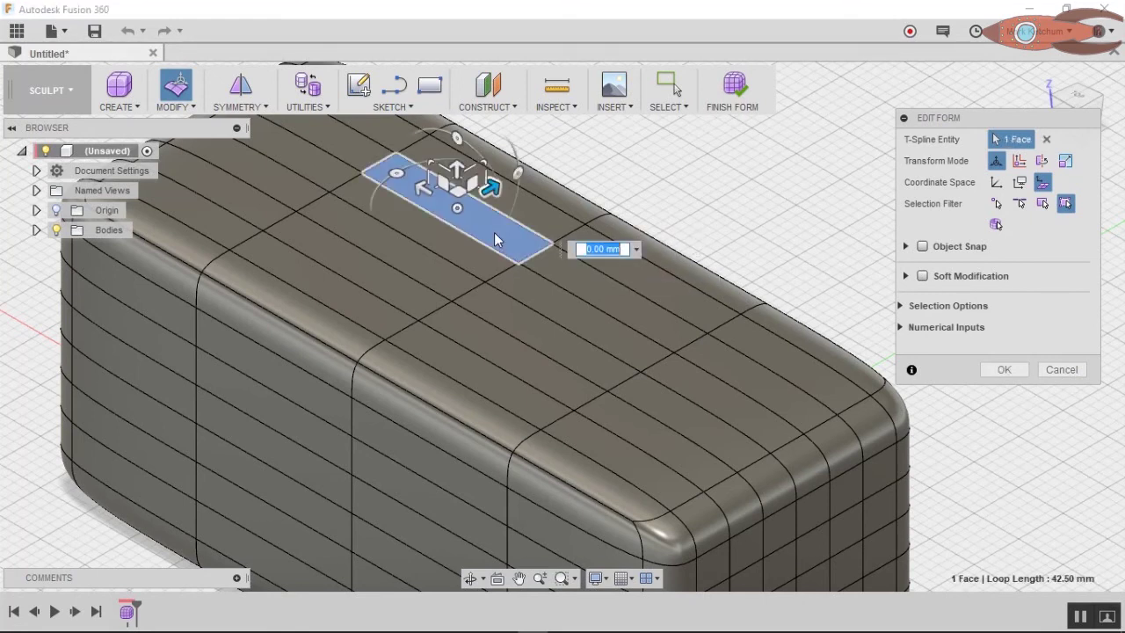
pyautogui.keyDown('shift'); pyautogui.click(590, 277); pyautogui.keyUp('shift')
pyautogui.keyDown('shift'); pyautogui.click(565, 310); pyautogui.keyUp('shift')
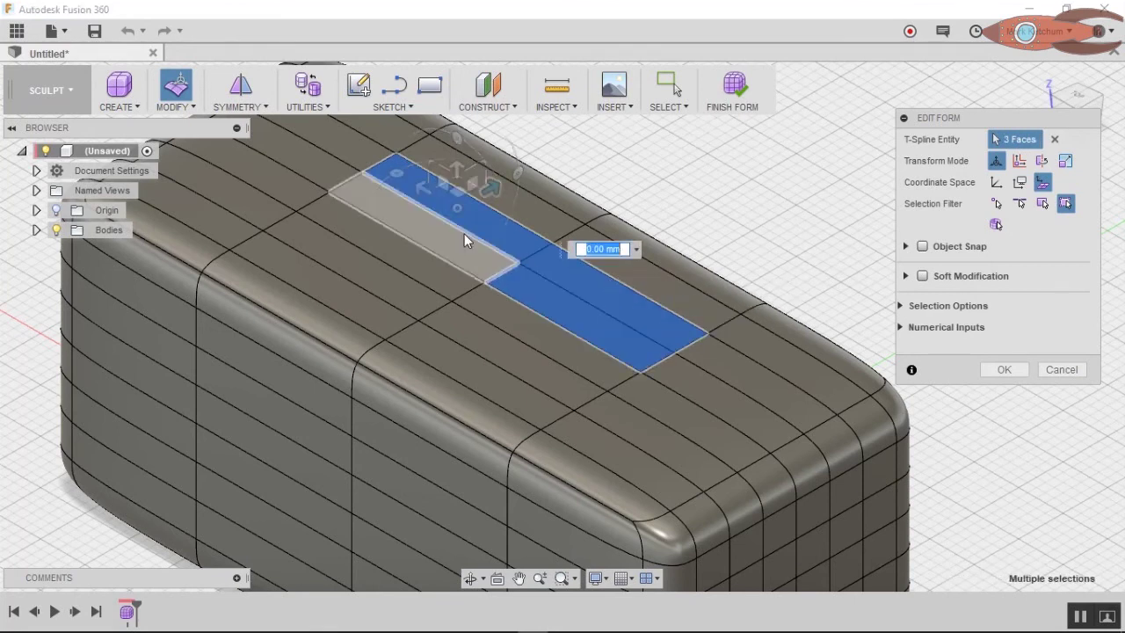
pyautogui.keyDown('shift'); pyautogui.click(465, 241); pyautogui.keyUp('shift')
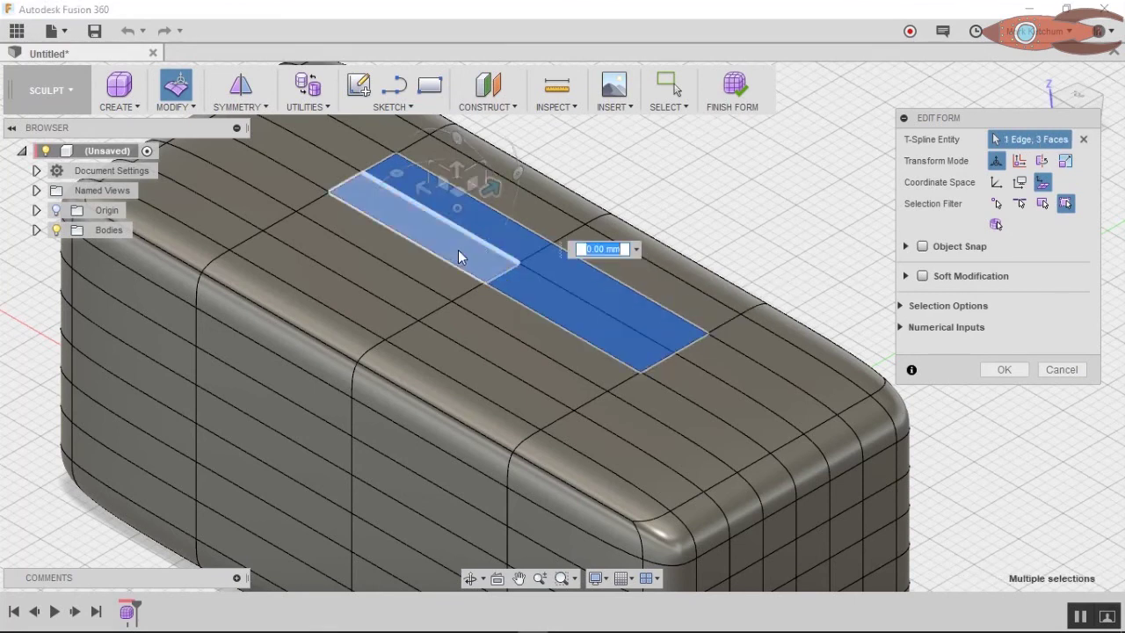
pyautogui.keyDown('shift'); pyautogui.click(482, 246); pyautogui.keyUp('shift')
pyautogui.keyDown('shift'); pyautogui.click(481, 246); pyautogui.keyUp('shift')
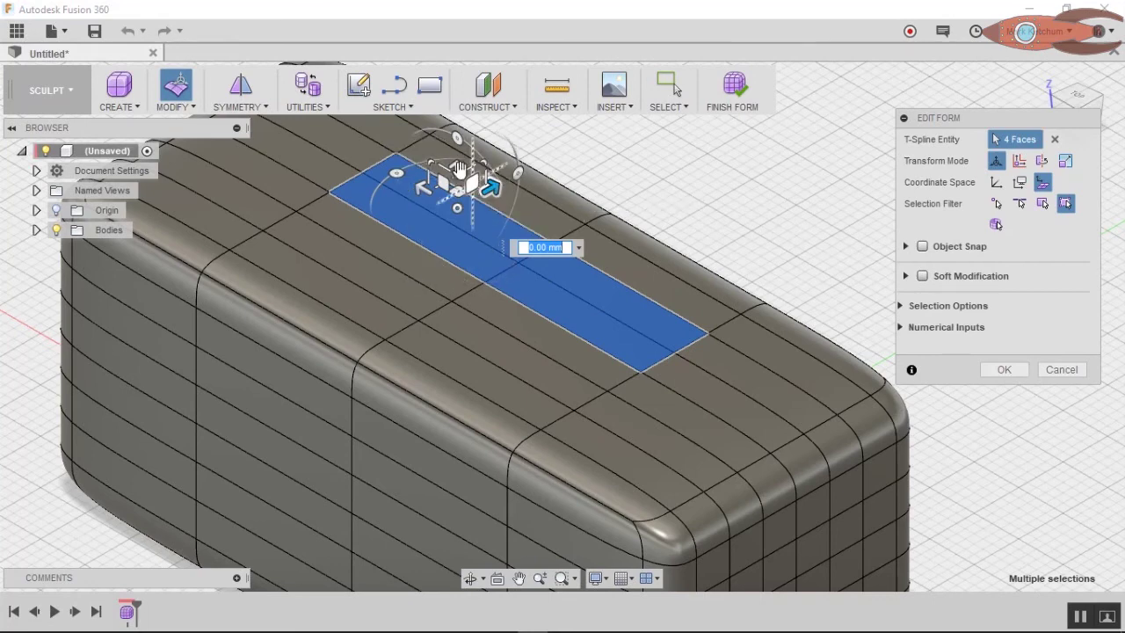
pyautogui.moveTo(456, 167); pyautogui.dragTo(460, 134)
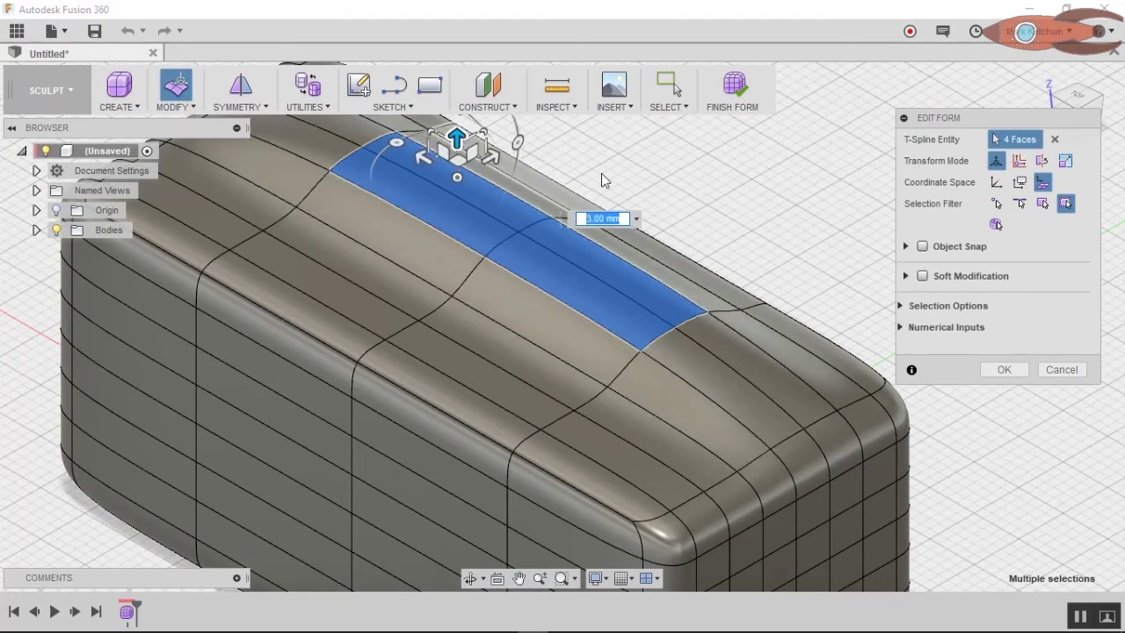
# Extrude the four raised faces upward by 6 mm as a neck with new side faces, and finish the edit.
pyautogui.keyDown('shift'); pyautogui.moveTo(723, 190); pyautogui.dragTo(750, 319, button='middle'); pyautogui.keyUp('shift')
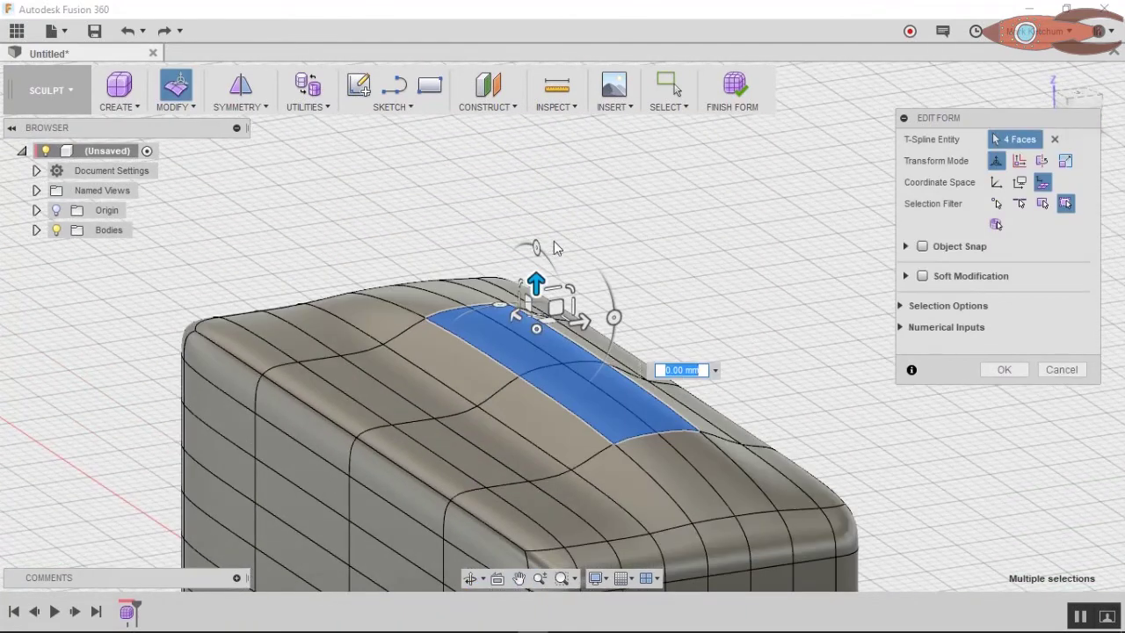
pyautogui.moveTo(537, 271); pyautogui.dragTo(536, 209)
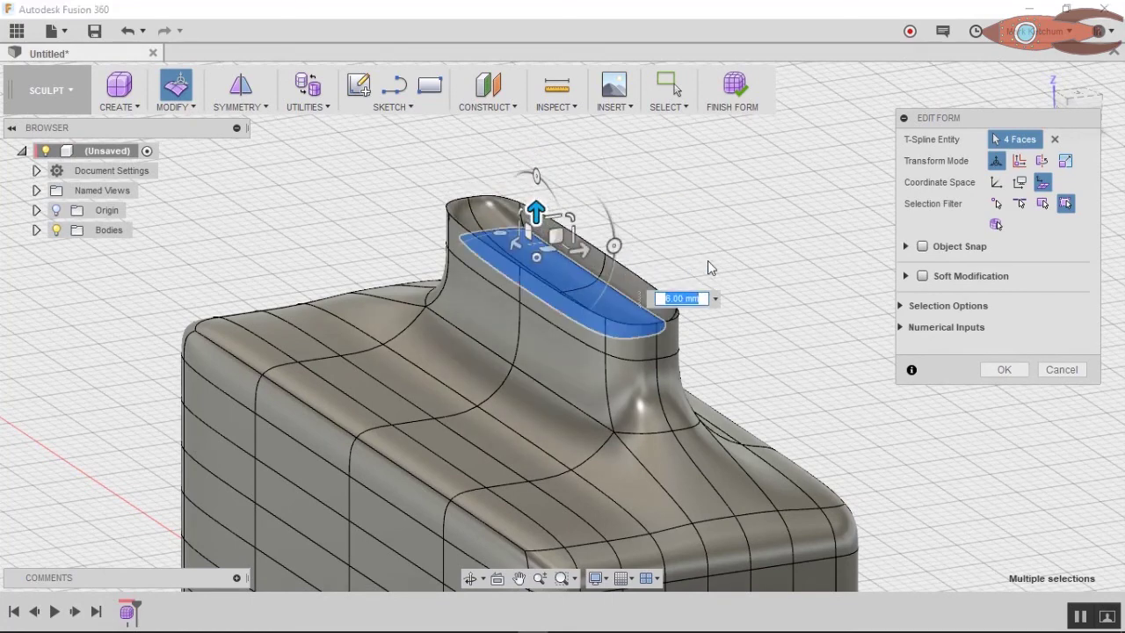
pyautogui.moveTo(723, 258)
pyautogui.keyDown('shift'); pyautogui.mouseDown(button='middle')
pyautogui.moveTo(706, 270)
pyautogui.moveTo(725, 258)
pyautogui.mouseUp(button='middle'); pyautogui.keyUp('shift')
pyautogui.click(1002, 369)
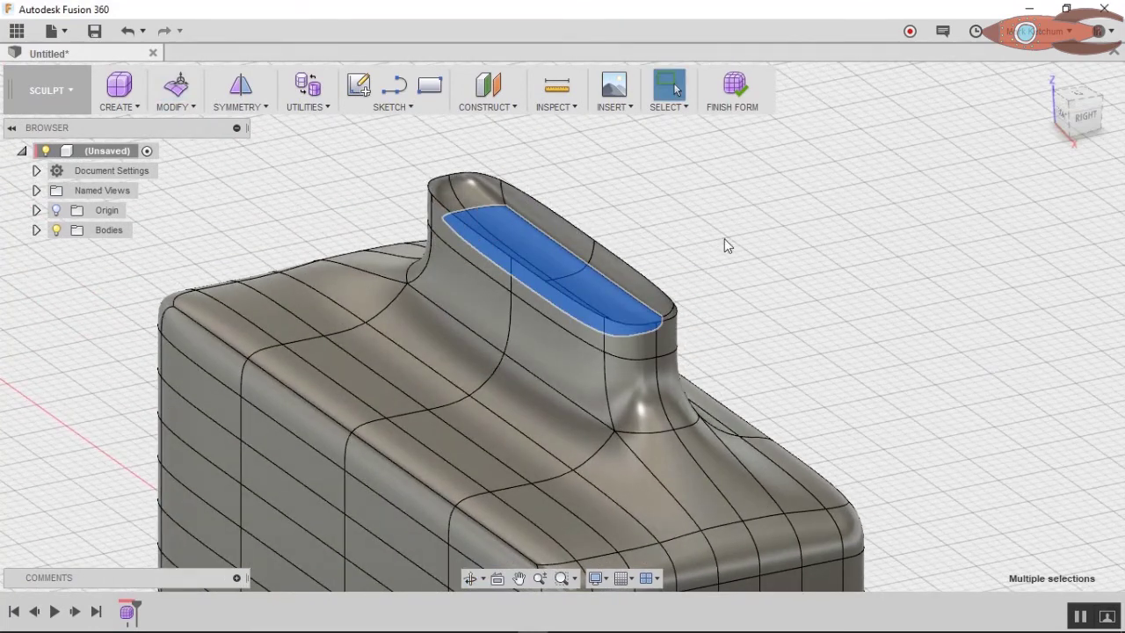
# Use Edit Form to move the single sloping face at the base of the neck by -4 mm.
pyautogui.click(176, 91)
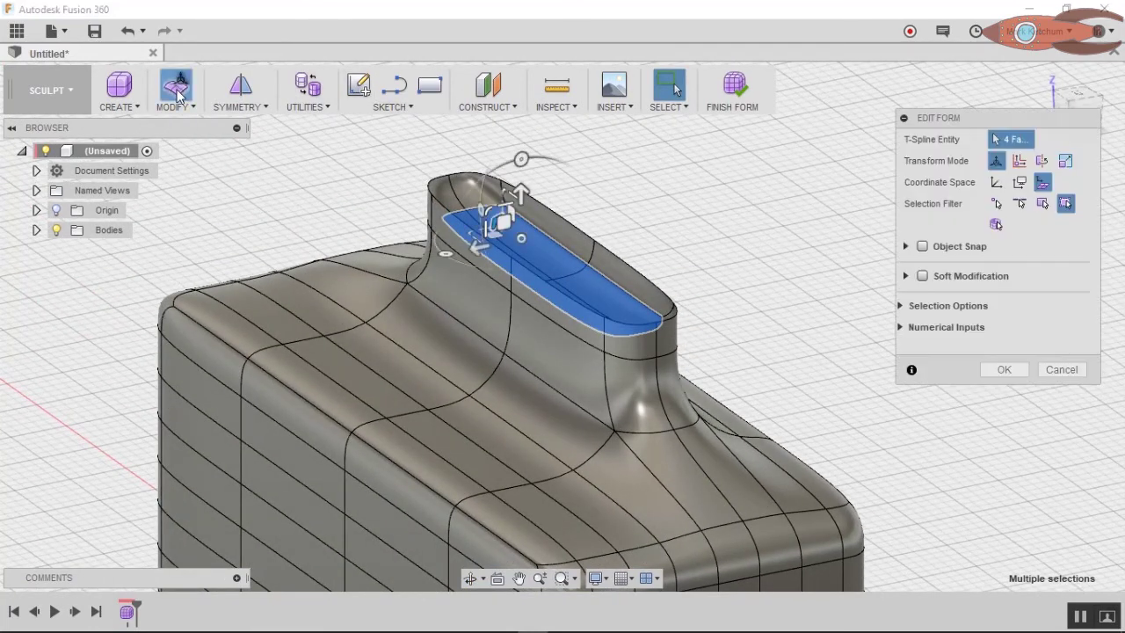
pyautogui.click(449, 347)
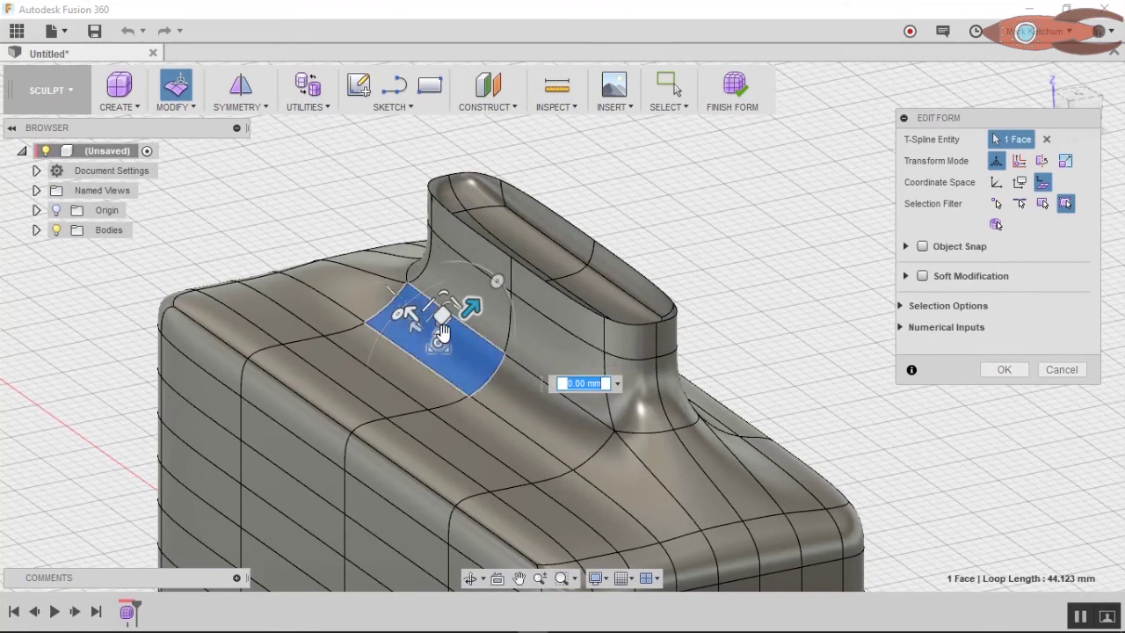
pyautogui.moveTo(407, 310); pyautogui.dragTo(366, 276)
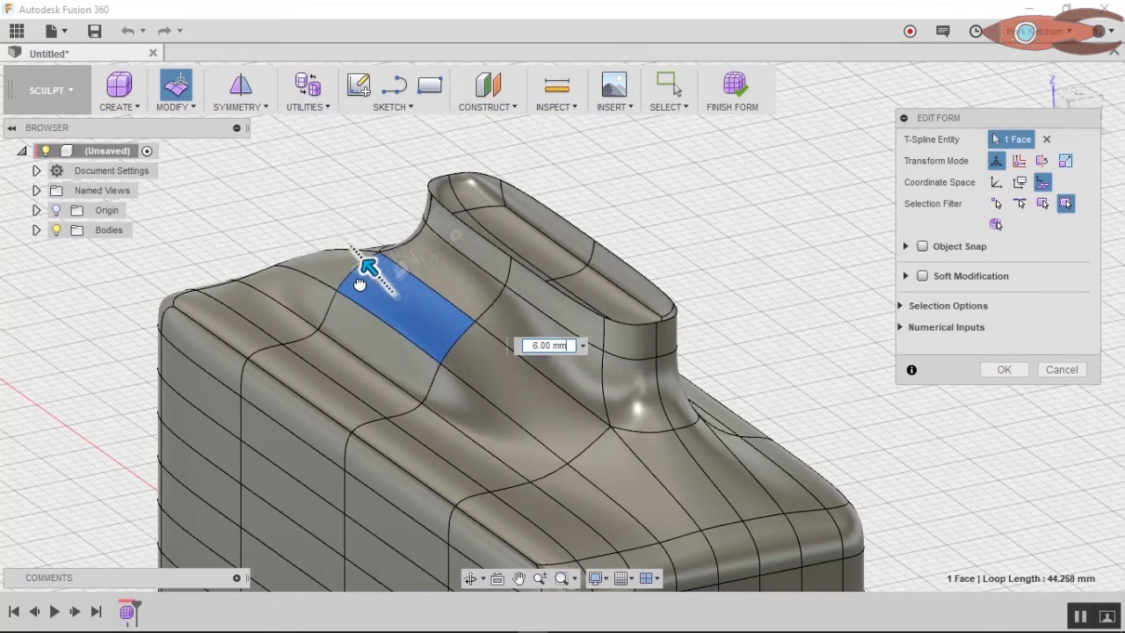
pyautogui.moveTo(360, 284); pyautogui.dragTo(439, 342)
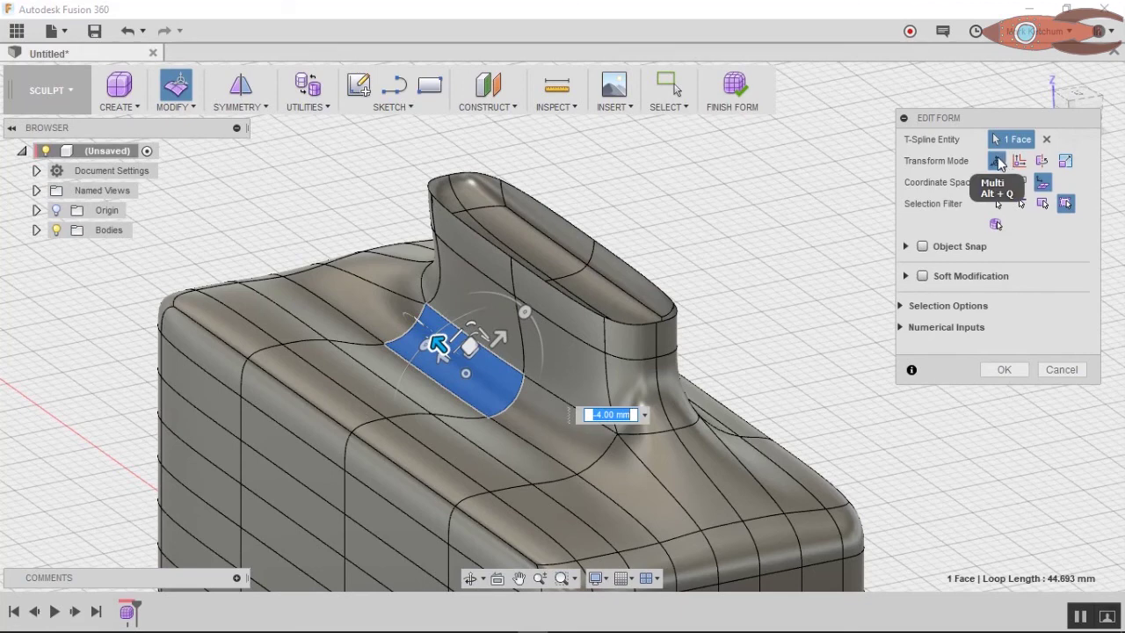
# Enlarge the face at the neck's base with the Scale mode and rotate it 10 degrees with the Rotation mode.
pyautogui.click(1066, 161)
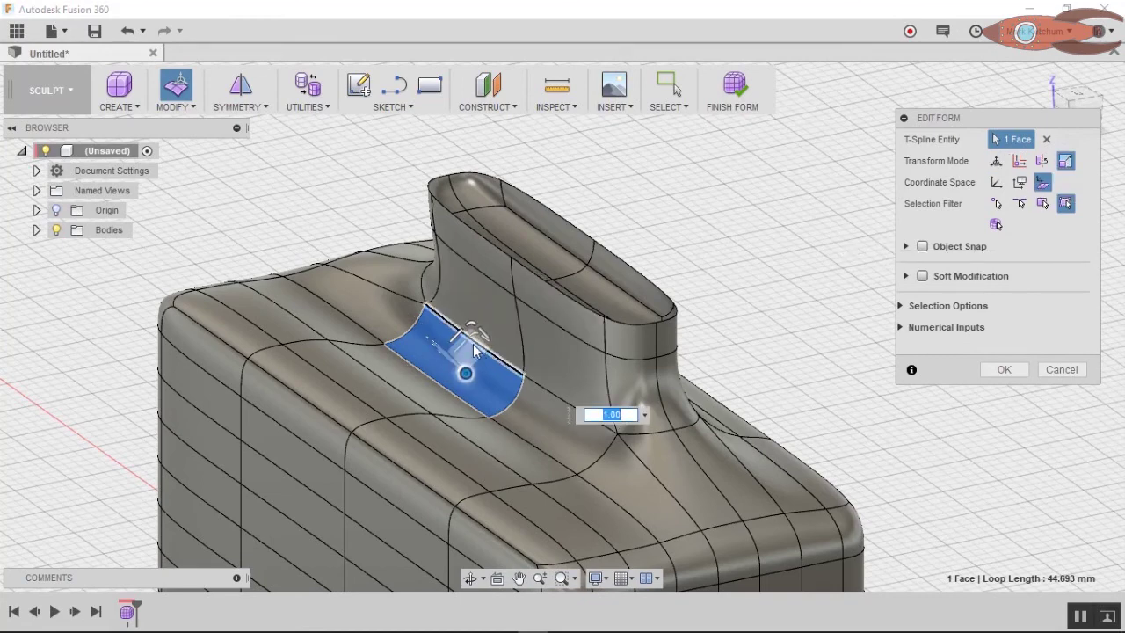
pyautogui.moveTo(473, 344); pyautogui.dragTo(539, 284)
pyautogui.click(1044, 160)
pyautogui.moveTo(424, 344); pyautogui.dragTo(413, 358)
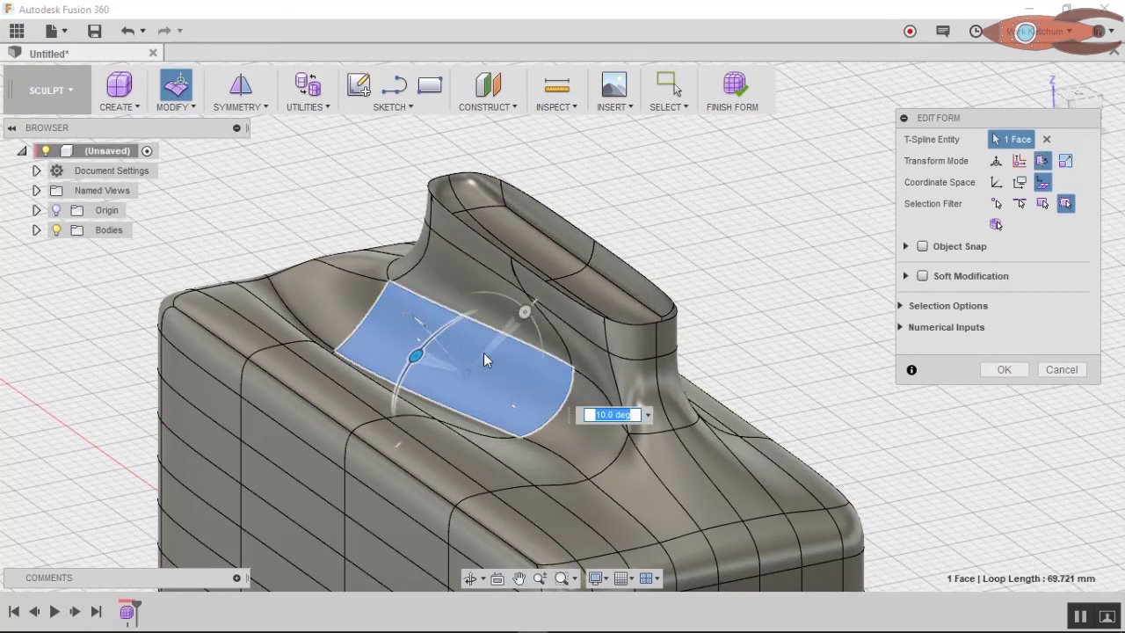
pyautogui.moveTo(689, 334)
pyautogui.keyDown('shift'); pyautogui.mouseDown(button='middle')
pyautogui.moveTo(708, 326)
pyautogui.moveTo(685, 367)
pyautogui.moveTo(701, 333)
pyautogui.mouseUp(button='middle'); pyautogui.keyUp('shift')
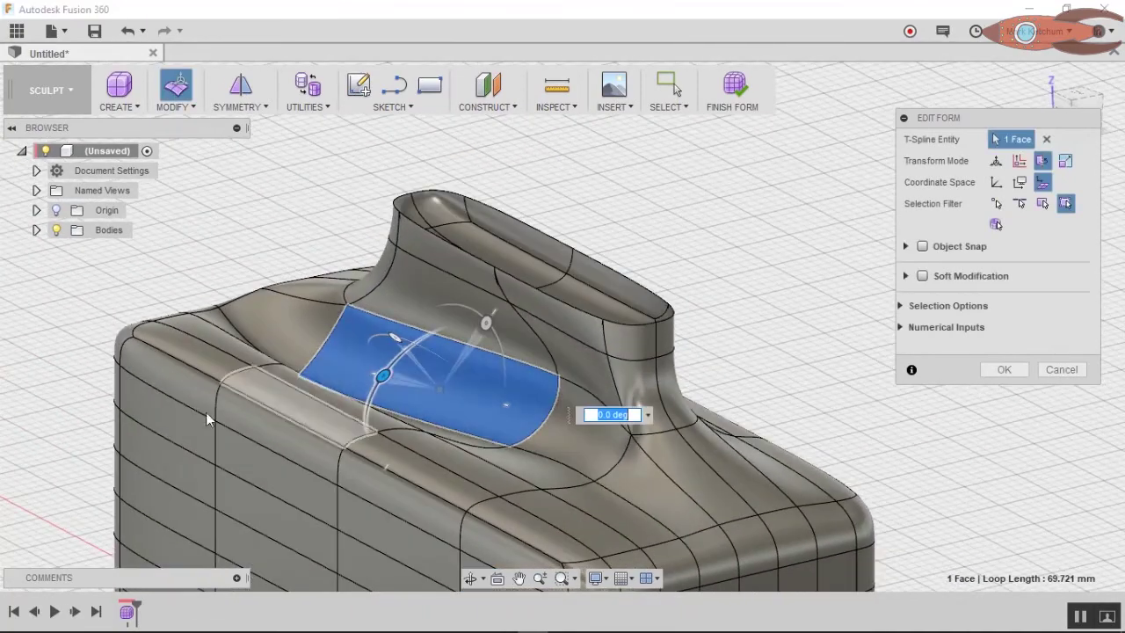
# Pull the edge on the box's long side outward by 4 mm and its neighbouring vertex outward by 13 mm.
pyautogui.click(244, 483)
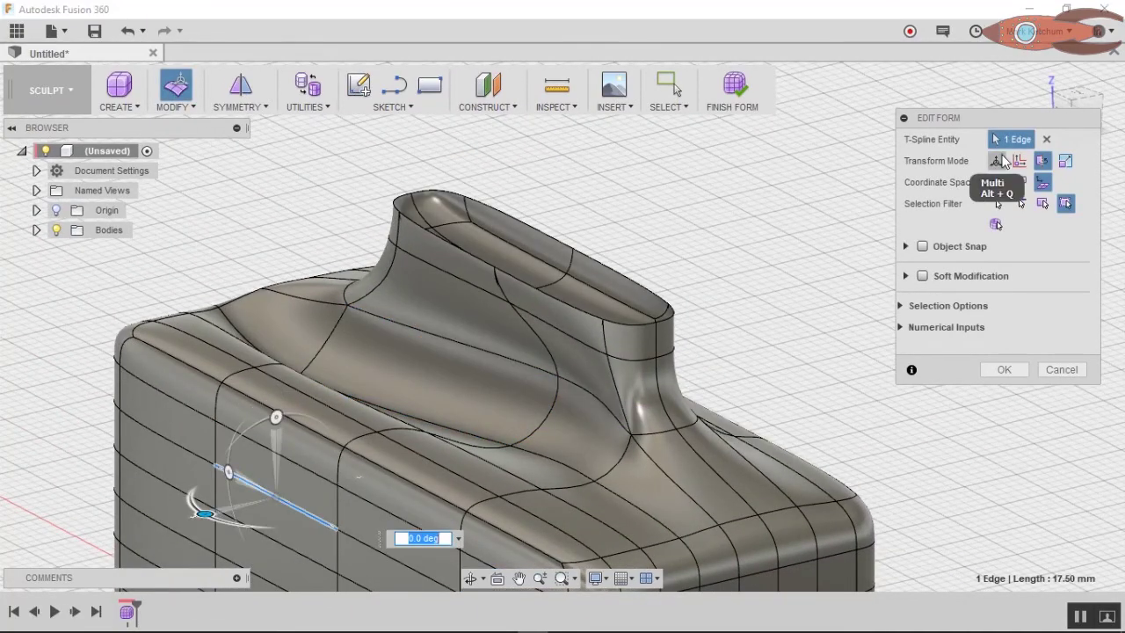
pyautogui.moveTo(233, 509); pyautogui.dragTo(188, 515)
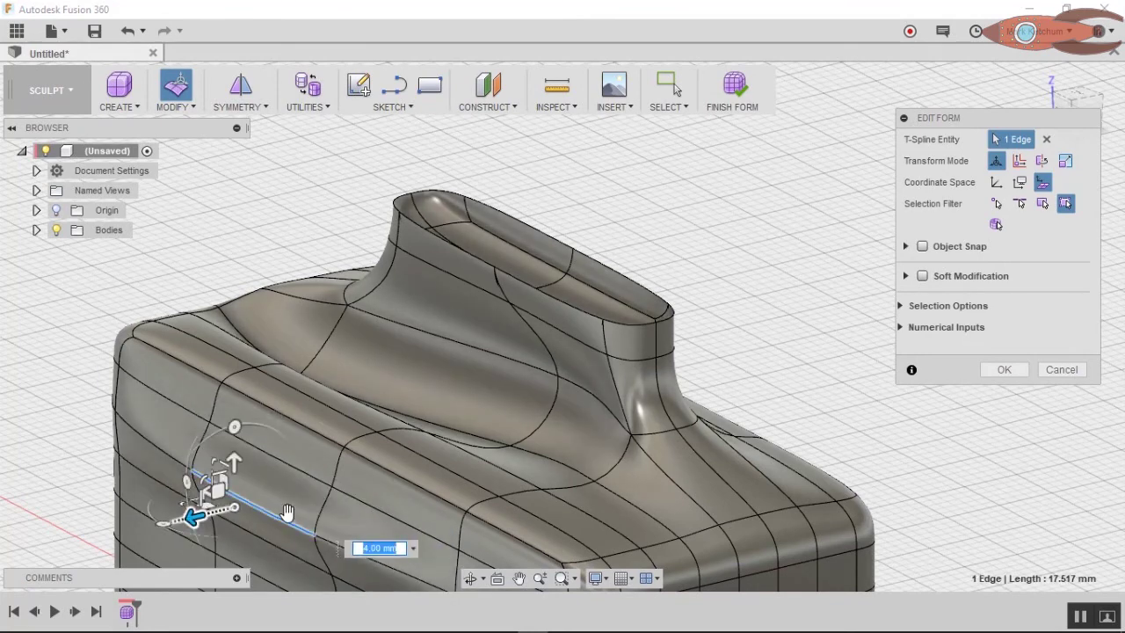
pyautogui.click(332, 489)
pyautogui.moveTo(294, 475); pyautogui.dragTo(168, 459)
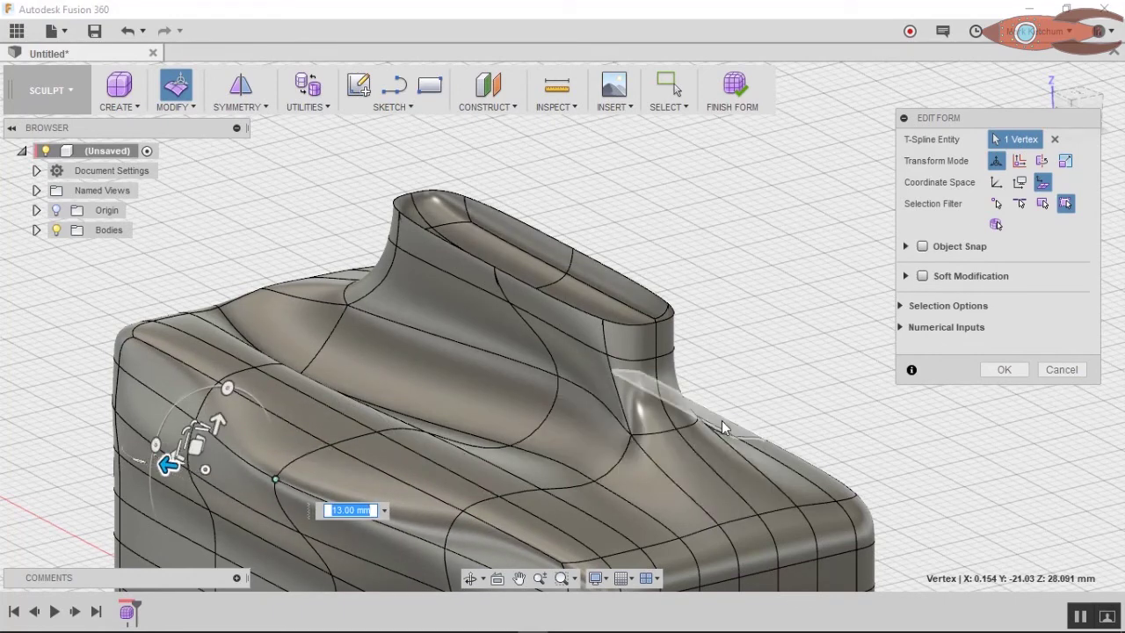
# Raise a face on the upper surface beside the neck's base, and raise another face near the box's front corner by 3 mm.
pyautogui.click(710, 489)
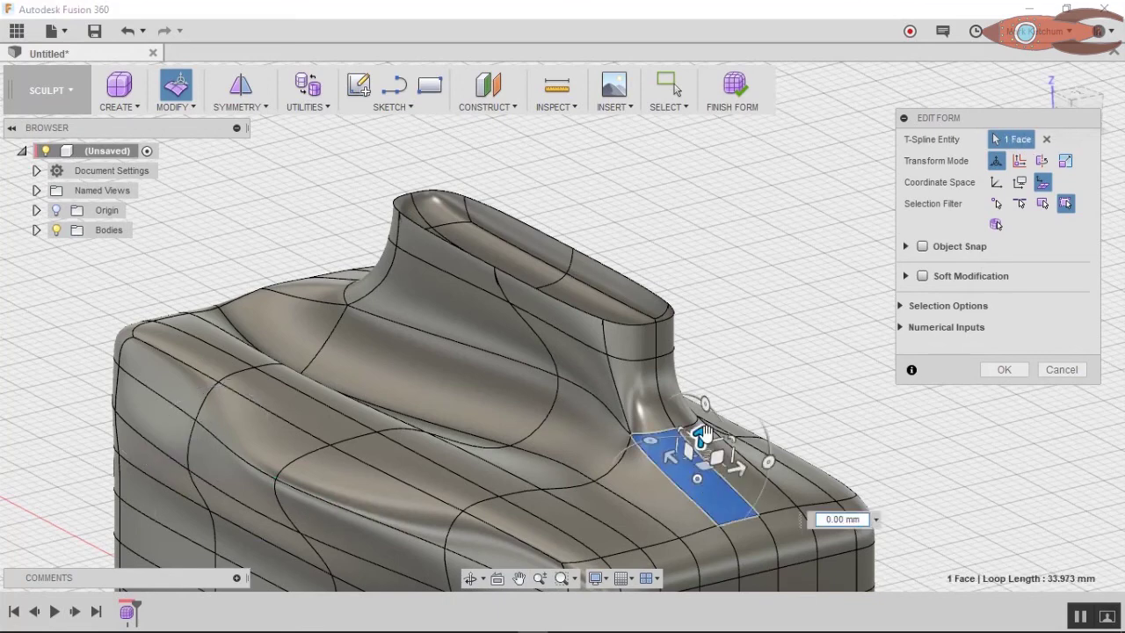
pyautogui.moveTo(703, 439); pyautogui.dragTo(705, 408)
pyautogui.click(574, 519)
pyautogui.moveTo(579, 477); pyautogui.dragTo(579, 442)
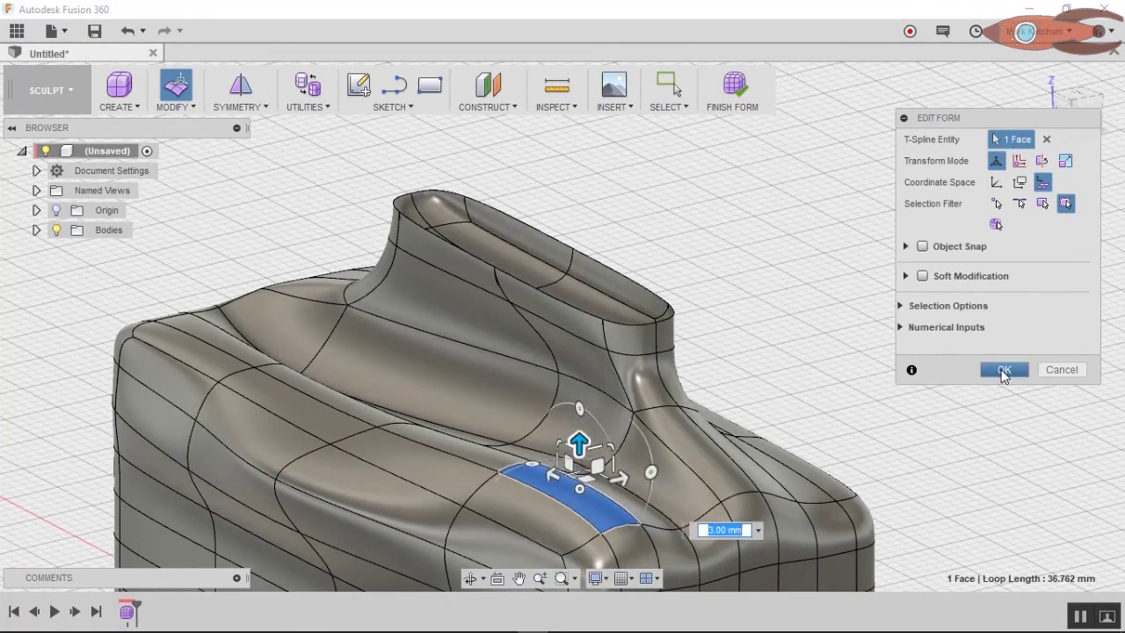
# Select the six faces along the upper row of the box's short end and extrude them outward as a flap, ending with a 12 mm extrusion.
pyautogui.moveTo(339, 438)
pyautogui.keyDown('shift'); pyautogui.mouseDown(button='middle')
pyautogui.moveTo(405, 413)
pyautogui.moveTo(349, 450)
pyautogui.mouseUp(button='middle'); pyautogui.keyUp('shift')
pyautogui.scroll(-8, 349, 450)
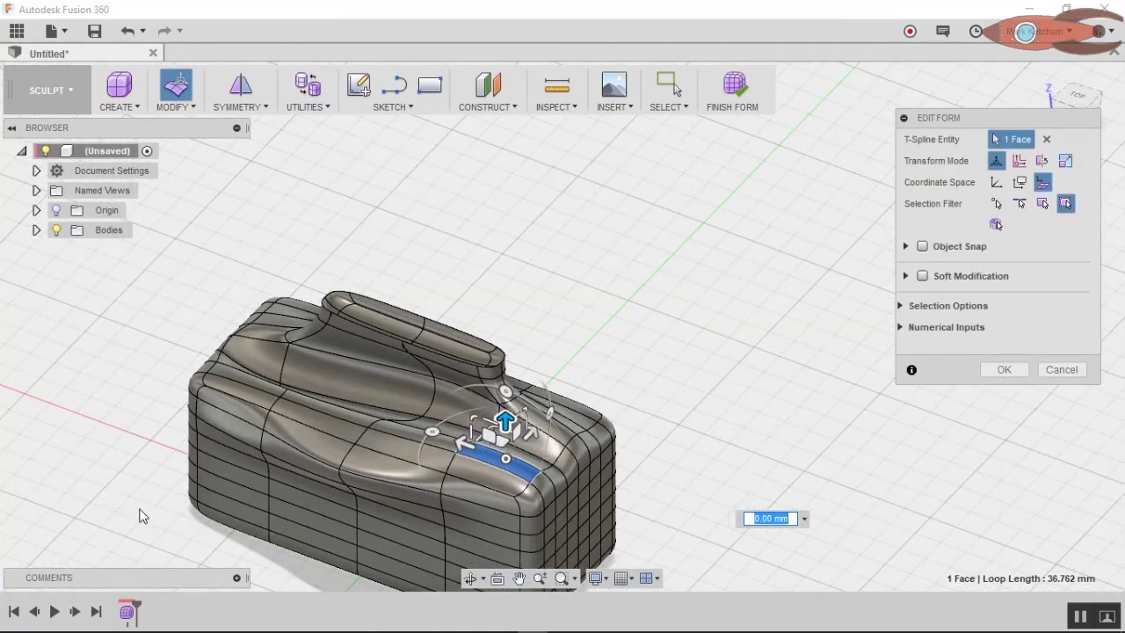
pyautogui.moveTo(138, 515); pyautogui.dragTo(155, 395, button='middle')
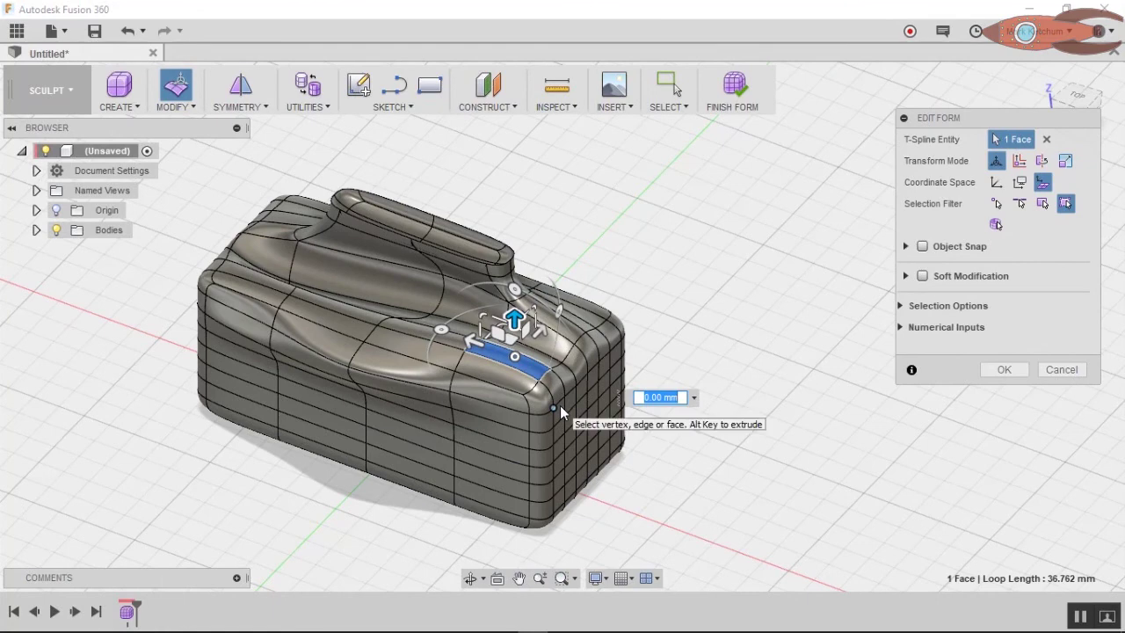
pyautogui.keyDown('shift'); pyautogui.click(560, 412); pyautogui.keyUp('shift')
pyautogui.scroll(5, 567, 406)
pyautogui.keyDown('shift'); pyautogui.click(604, 379); pyautogui.keyUp('shift')
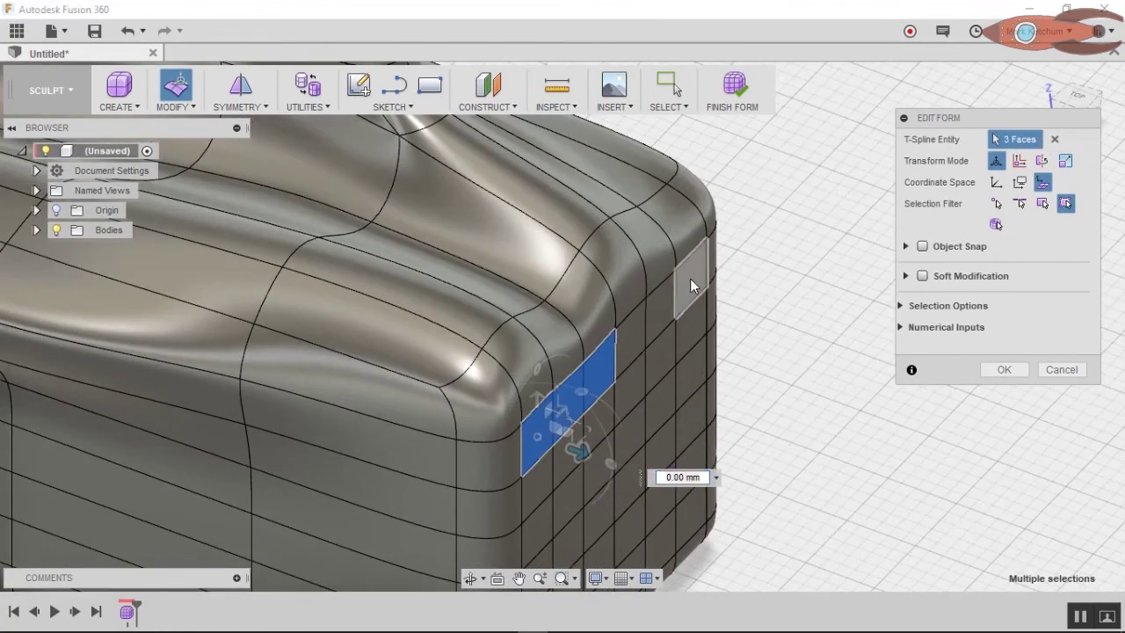
pyautogui.keyDown('shift'); pyautogui.doubleClick(690, 284); pyautogui.keyUp('shift')
pyautogui.moveTo(577, 452); pyautogui.dragTo(929, 548)
pyautogui.moveTo(930, 547); pyautogui.dragTo(713, 419, button='middle')
pyautogui.moveTo(694, 443); pyautogui.dragTo(879, 514)
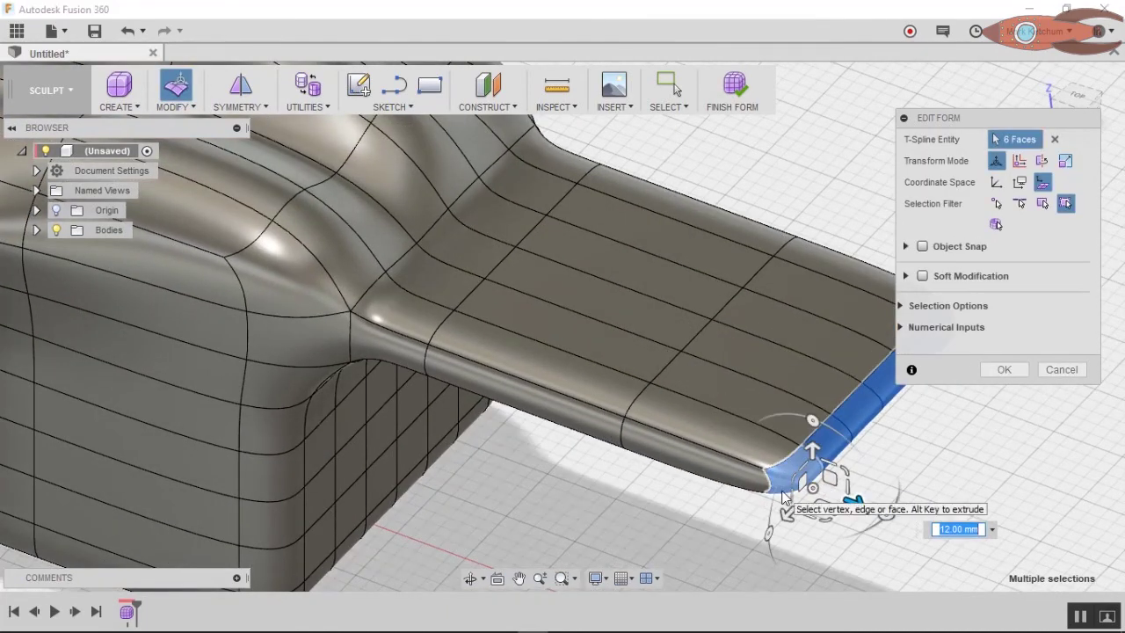
# Bend the flap downward by rotating its six tip faces -30 degrees and moving them down 9 mm, and finish the edit.
pyautogui.keyDown('shift'); pyautogui.moveTo(782, 498); pyautogui.dragTo(798, 420, button='middle'); pyautogui.keyUp('shift')
pyautogui.moveTo(817, 385); pyautogui.dragTo(856, 402)
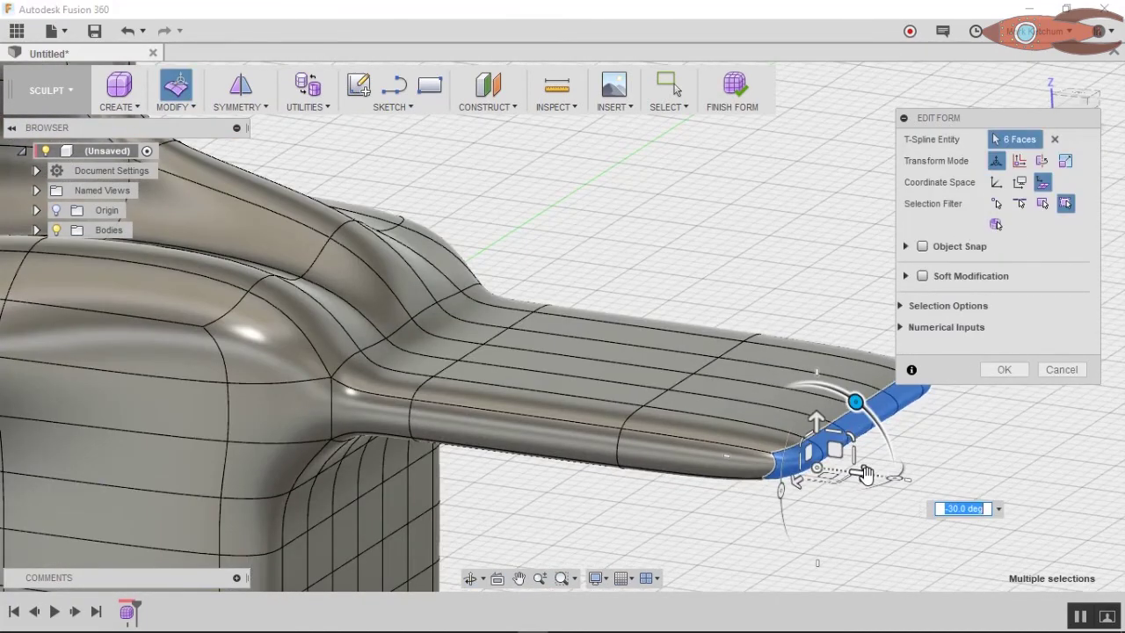
pyautogui.moveTo(864, 493); pyautogui.dragTo(922, 546)
pyautogui.keyDown('shift'); pyautogui.moveTo(920, 545); pyautogui.dragTo(771, 463, button='middle'); pyautogui.keyUp('shift')
pyautogui.moveTo(952, 447); pyautogui.dragTo(995, 493)
pyautogui.moveTo(1008, 543); pyautogui.dragTo(866, 408, button='middle')
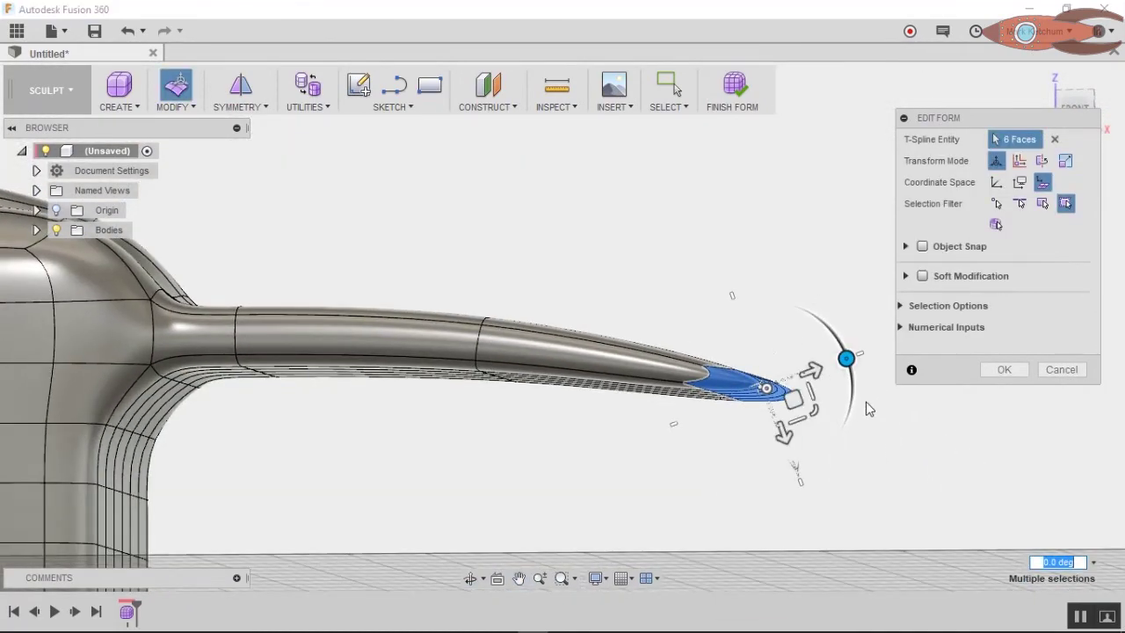
pyautogui.moveTo(783, 447); pyautogui.dragTo(833, 567)
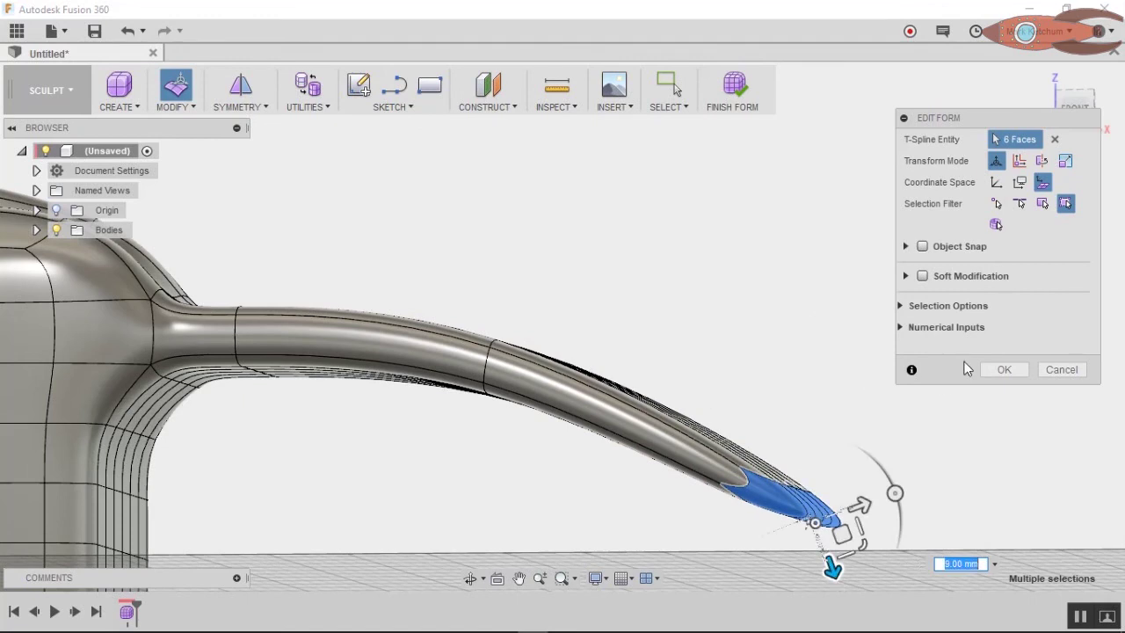
pyautogui.click(745, 303)
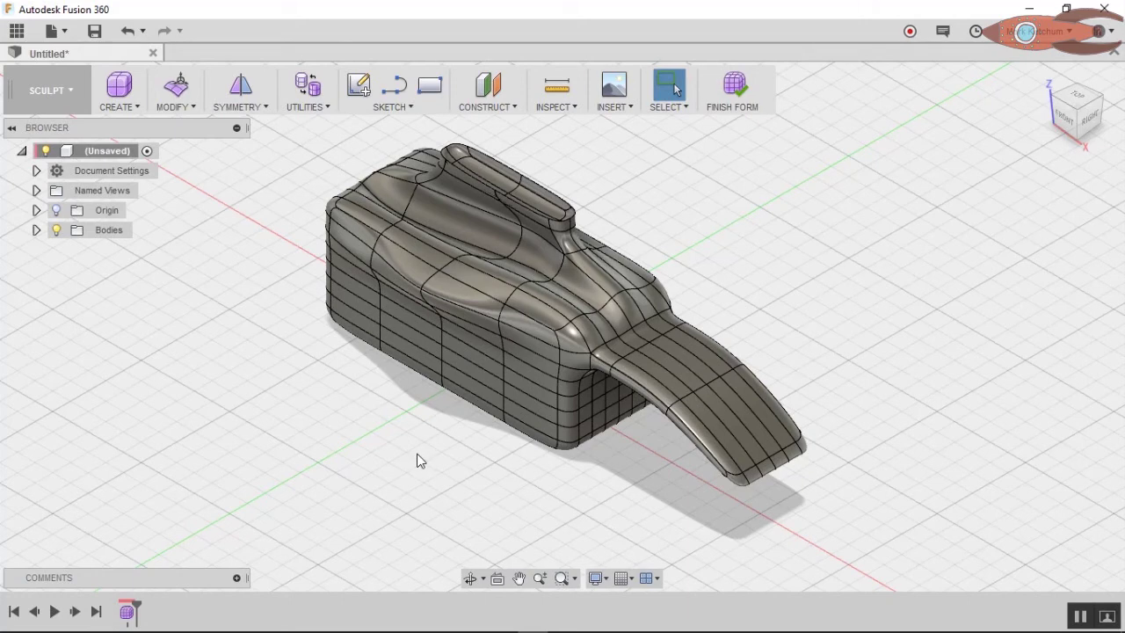
# Undo all the form edits back through the creation of the box, leaving an empty form.
pyautogui.hotkey('ctrl', 'z')
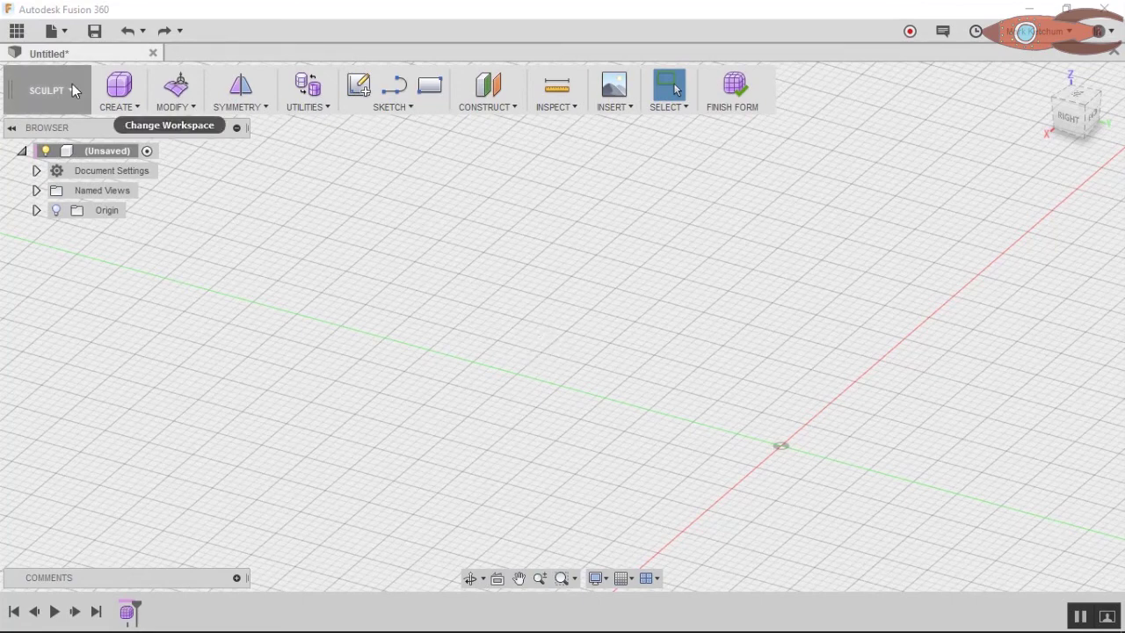
# Create a T-spline sphere at the origin with an 8 mm diameter, 36 longitude faces and 8 latitude faces.
pyautogui.click(120, 88)
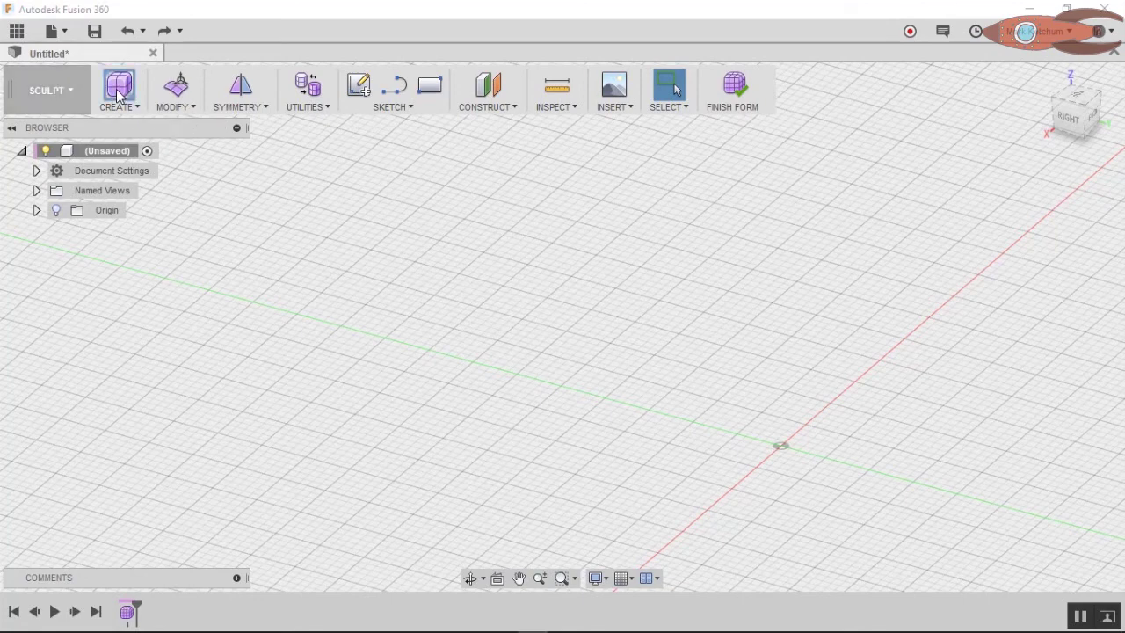
pyautogui.click(120, 107)
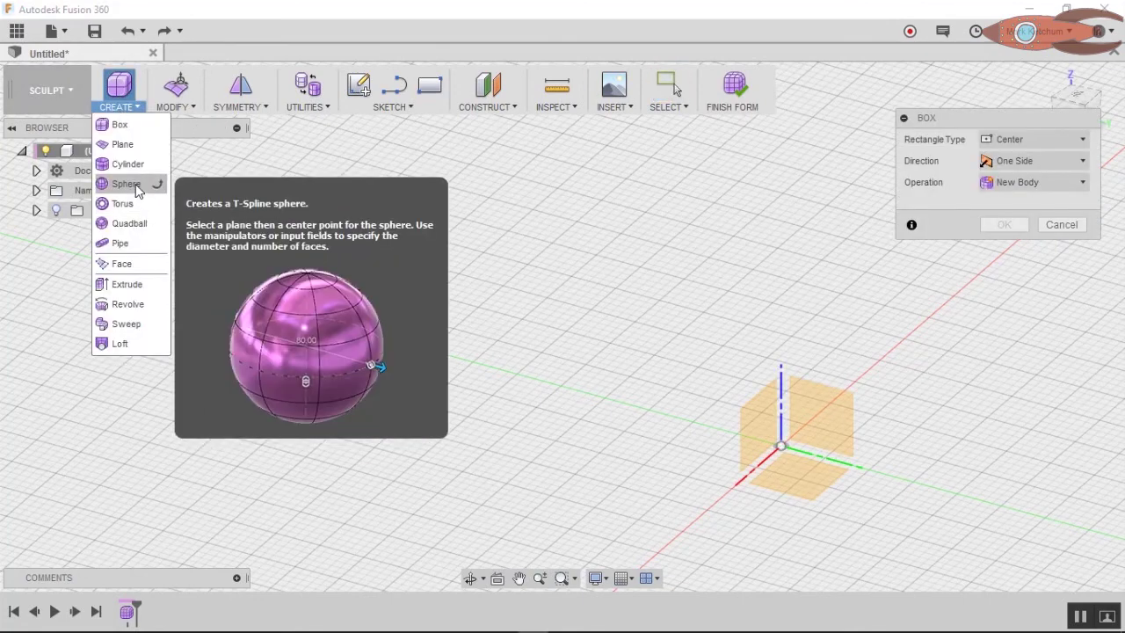
pyautogui.click(137, 183)
pyautogui.click(782, 446)
pyautogui.scroll(5, 847, 467)
pyautogui.moveTo(1003, 183); pyautogui.dragTo(982, 188)
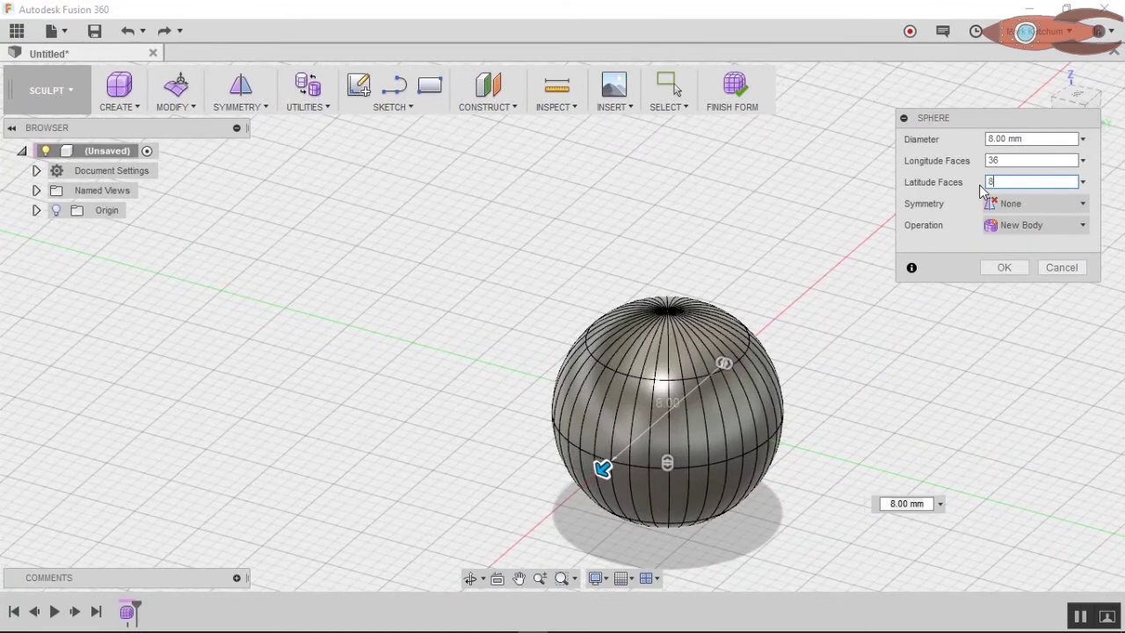
pyautogui.write('8')
pyautogui.click(1036, 204)
pyautogui.click(815, 175)
pyautogui.click(1004, 267)
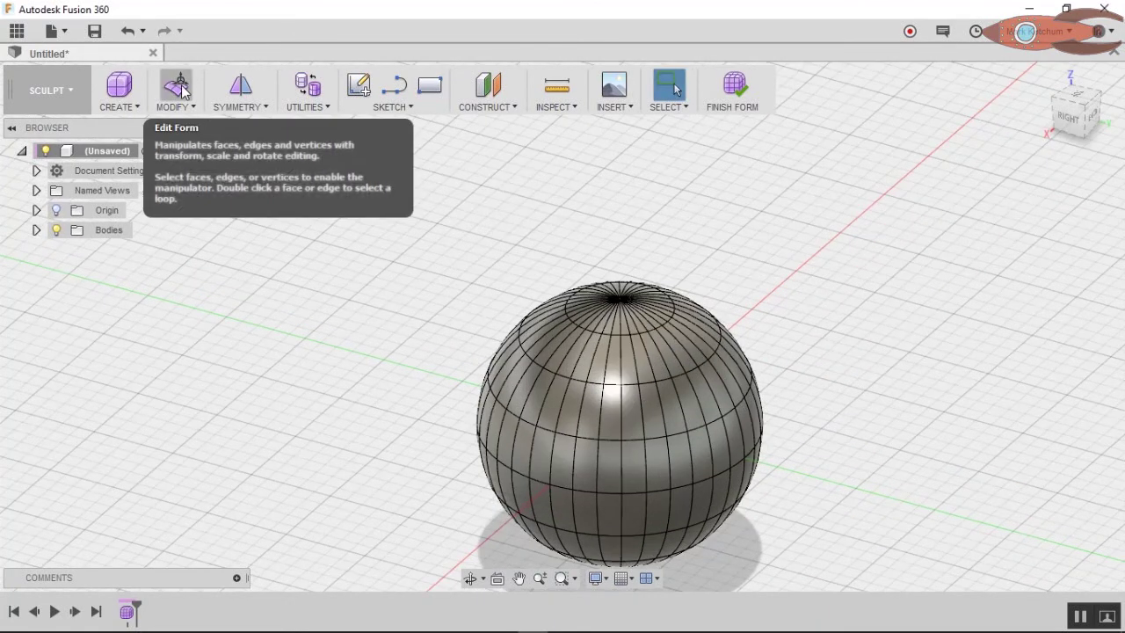
# With Edit Form, select two vertically adjacent faces on the sphere's upper half and compare the Local and World Space manipulator orientations.
pyautogui.click(179, 107)
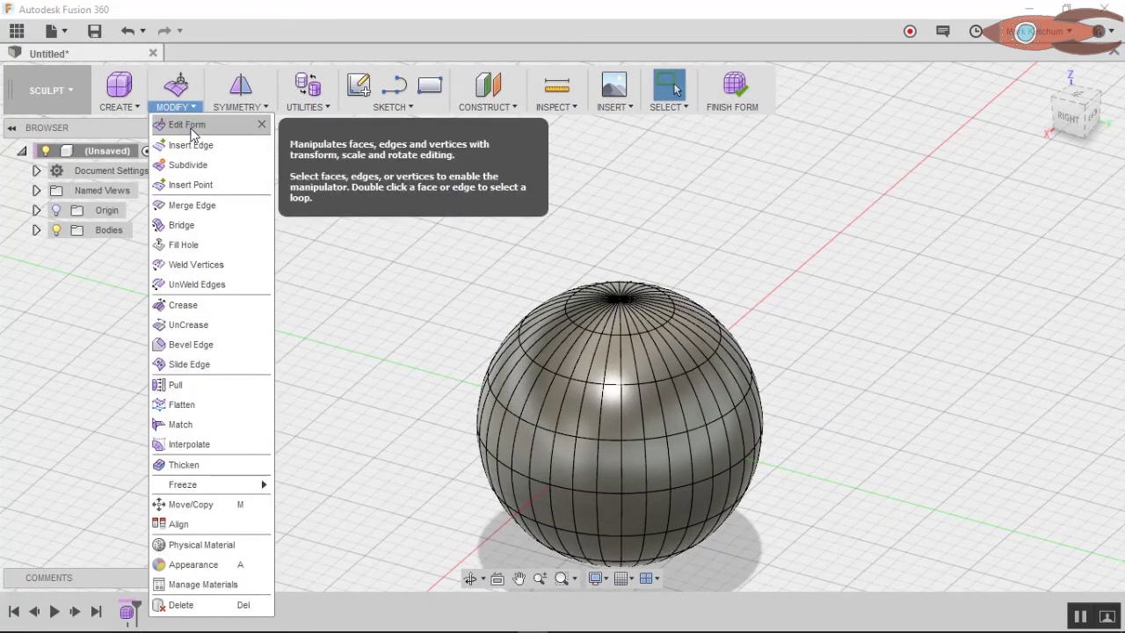
pyautogui.click(189, 126)
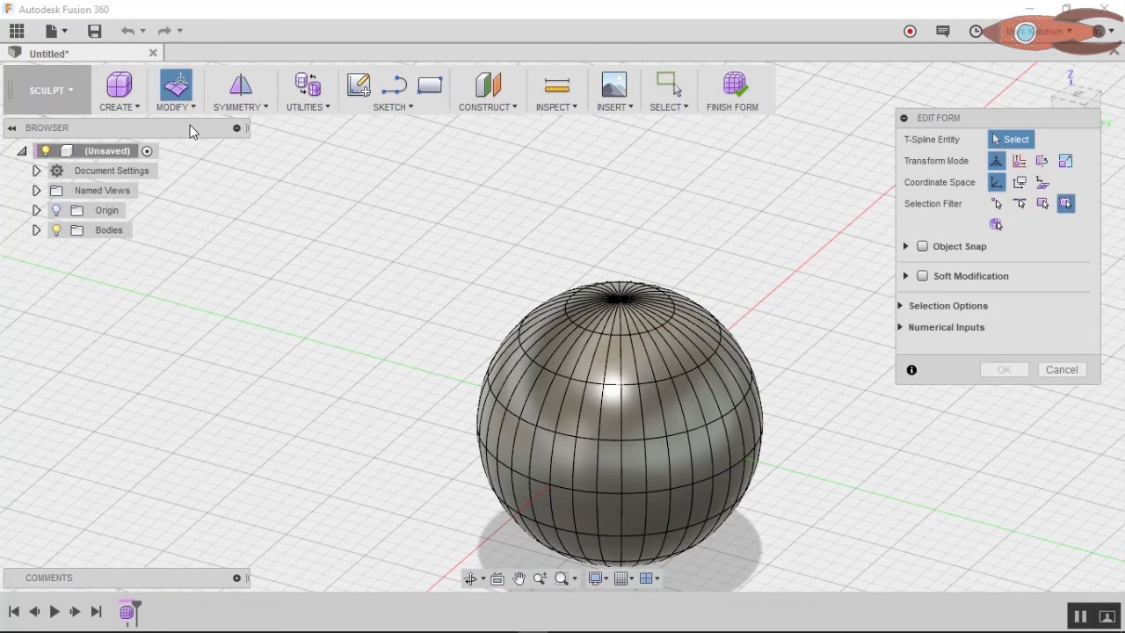
pyautogui.click(552, 409)
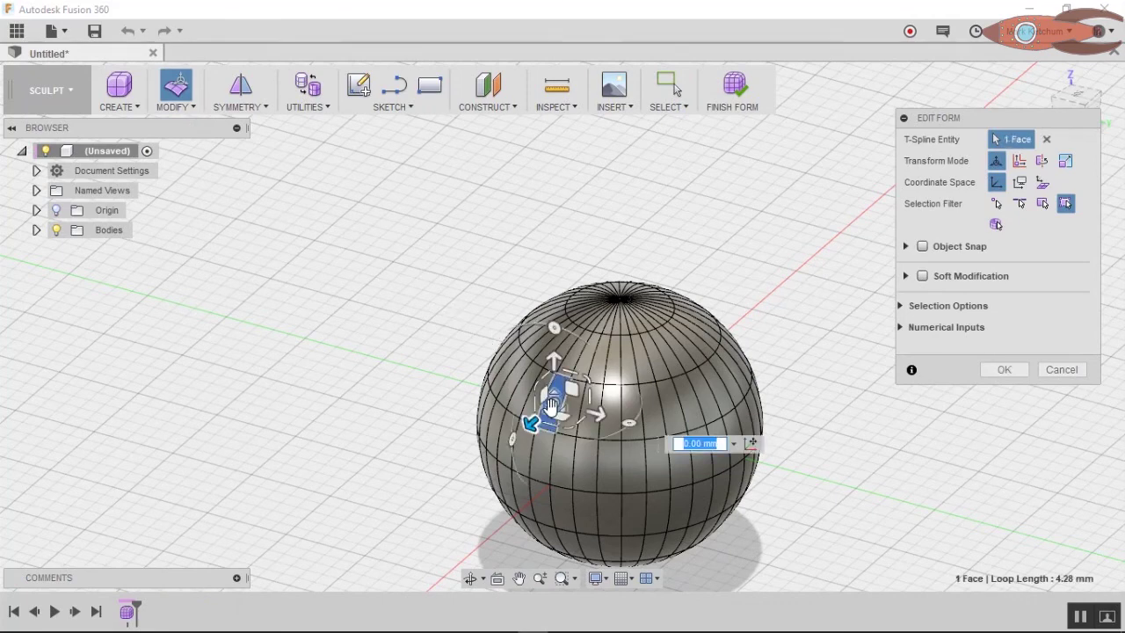
pyautogui.click(576, 354)
pyautogui.keyDown('ctrl'); pyautogui.click(555, 408); pyautogui.keyUp('ctrl')
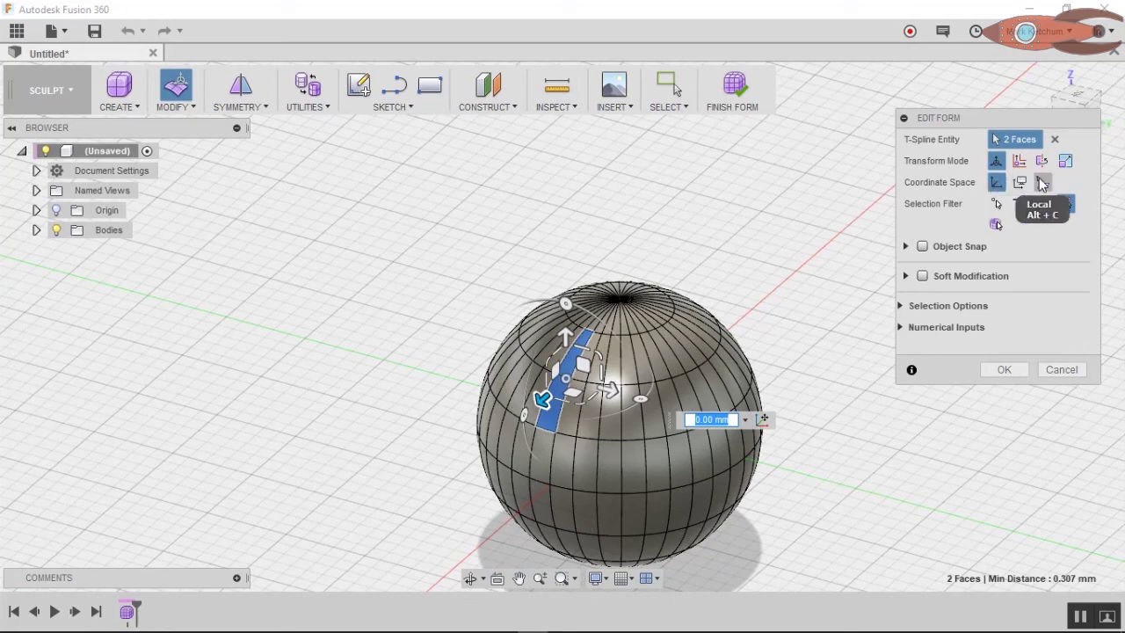
pyautogui.scroll(3, 671, 368)
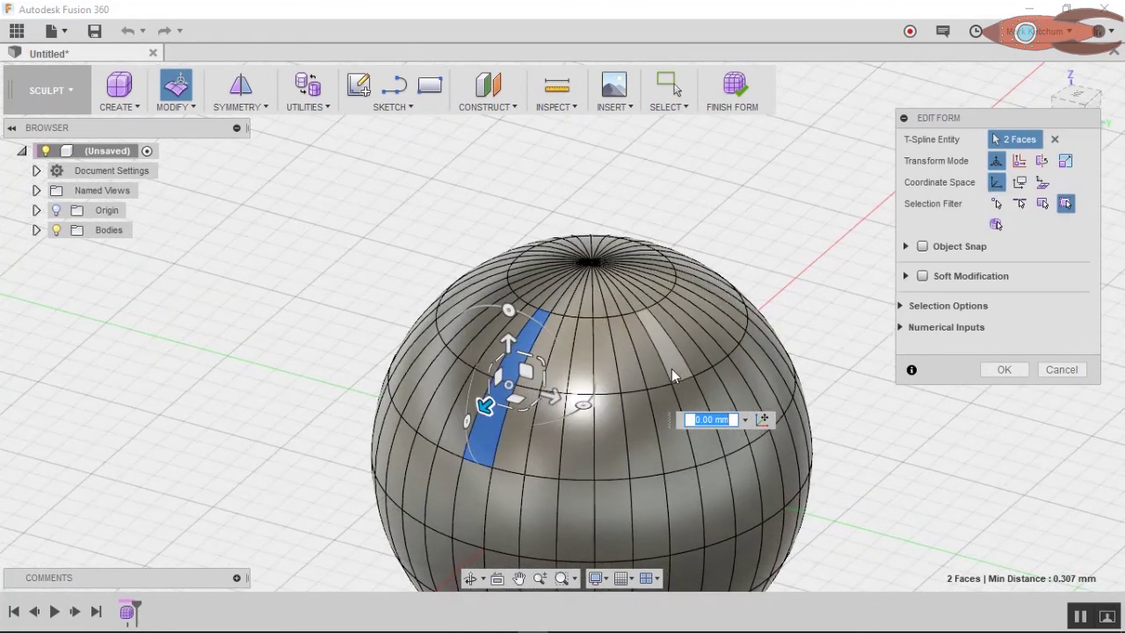
pyautogui.click(1043, 183)
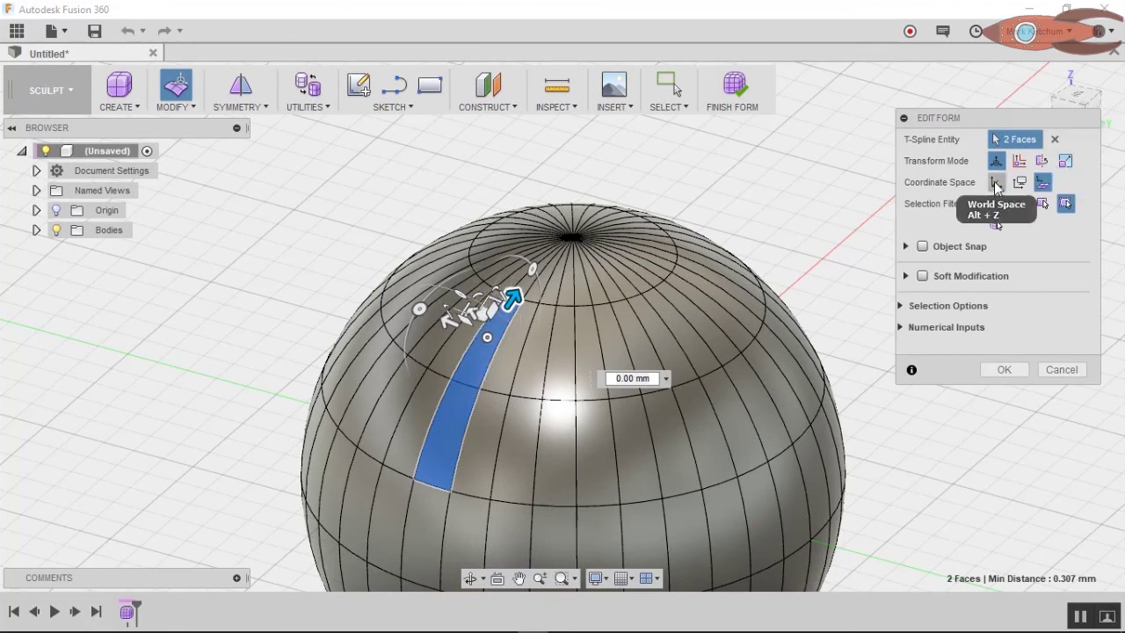
pyautogui.click(996, 184)
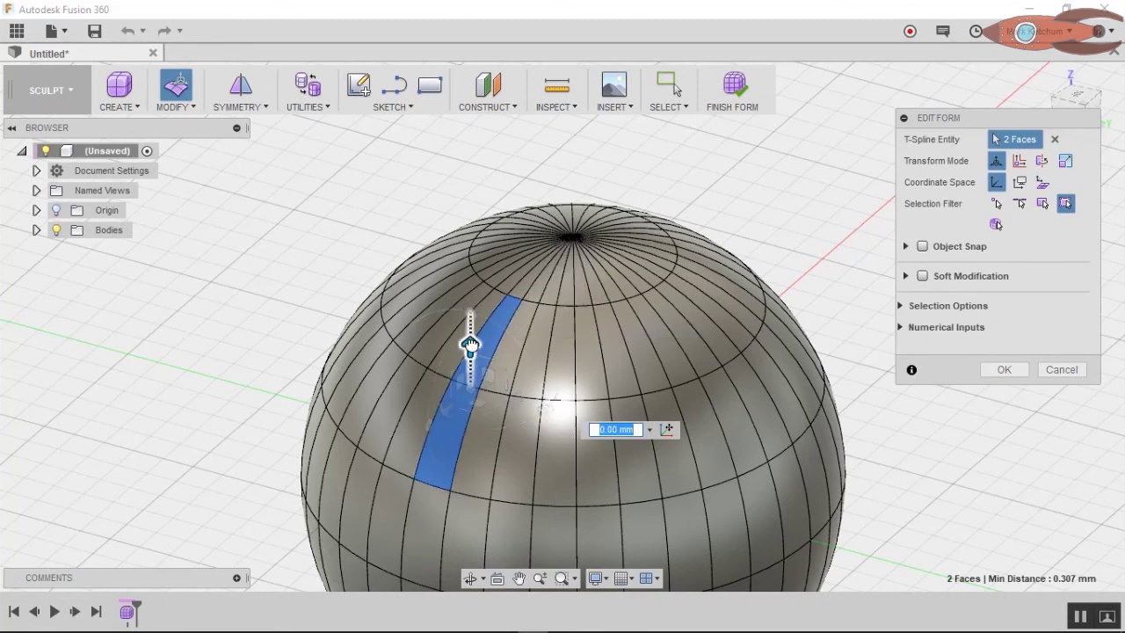
# Move the two selected faces straight up in World Space and shift the edge at their upper end vertically by -0.30 mm.
pyautogui.moveTo(467, 325); pyautogui.dragTo(468, 300)
pyautogui.keyDown('shift'); pyautogui.moveTo(891, 487); pyautogui.dragTo(729, 404, button='middle'); pyautogui.keyUp('shift')
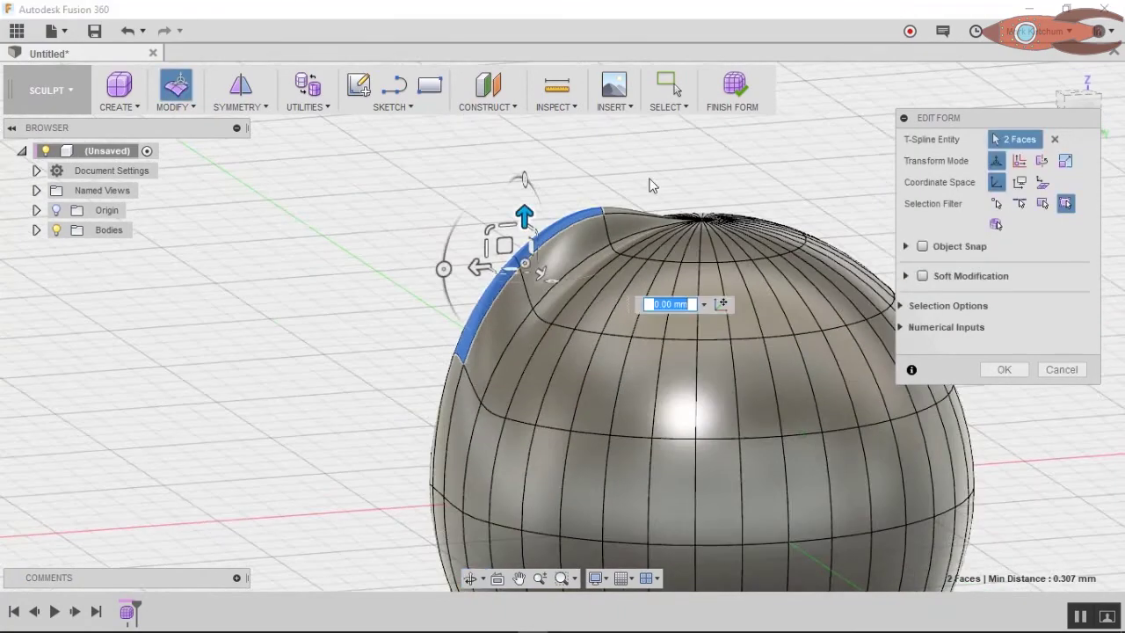
pyautogui.scroll(5, 618, 188)
pyautogui.click(571, 252)
pyautogui.keyDown('shift'); pyautogui.moveTo(518, 230); pyautogui.dragTo(496, 244, button='middle'); pyautogui.keyUp('shift')
pyautogui.moveTo(561, 268); pyautogui.dragTo(561, 260)
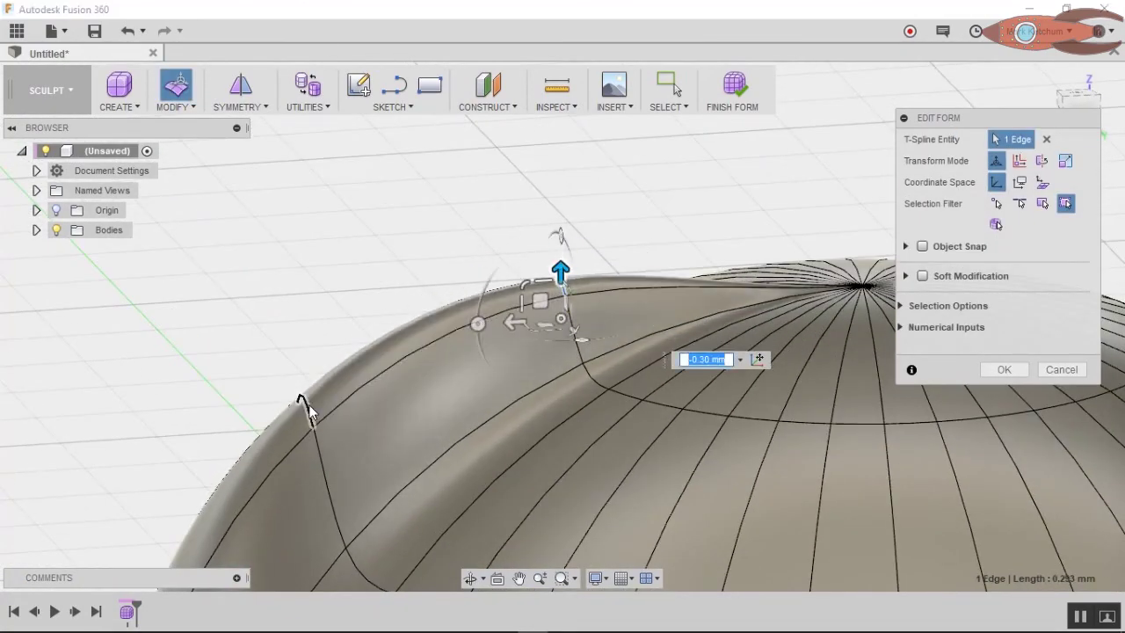
# Raise the edge between the two lifted faces, scale it, pull it outward from the sphere, and finish the edit.
pyautogui.click(308, 407)
pyautogui.moveTo(305, 355); pyautogui.dragTo(304, 230)
pyautogui.moveTo(123, 456); pyautogui.dragTo(221, 382, button='middle')
pyautogui.moveTo(369, 199); pyautogui.dragTo(251, 233)
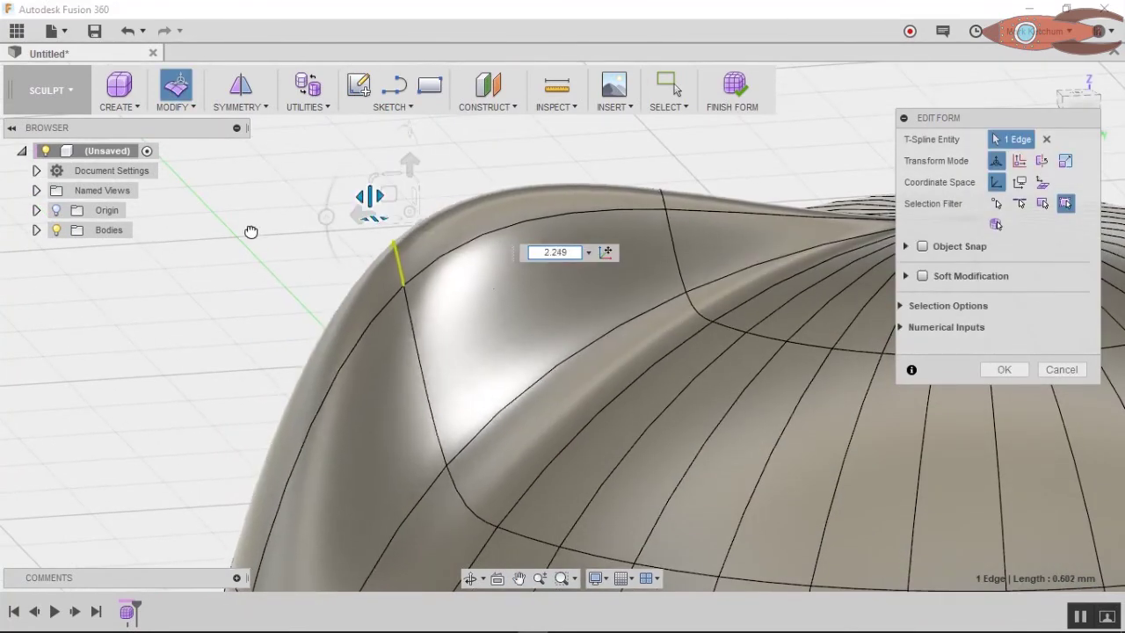
pyautogui.moveTo(359, 217); pyautogui.dragTo(196, 233)
pyautogui.click(1000, 373)
# Look over the reshaped ridge and undo its edits to restore the plain sphere.
pyautogui.scroll(3, 610, 387)
pyautogui.scroll(-7, 610, 387)
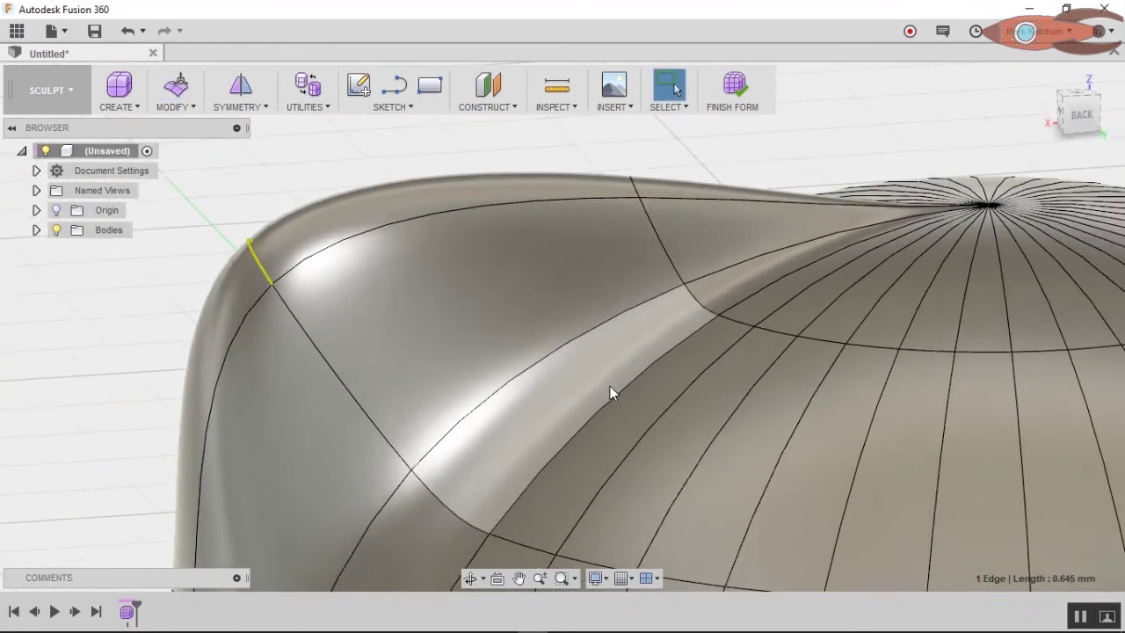
pyautogui.scroll(-2, 610, 392)
pyautogui.keyDown('shift'); pyautogui.moveTo(616, 389); pyautogui.dragTo(576, 455, button='middle'); pyautogui.keyUp('shift')
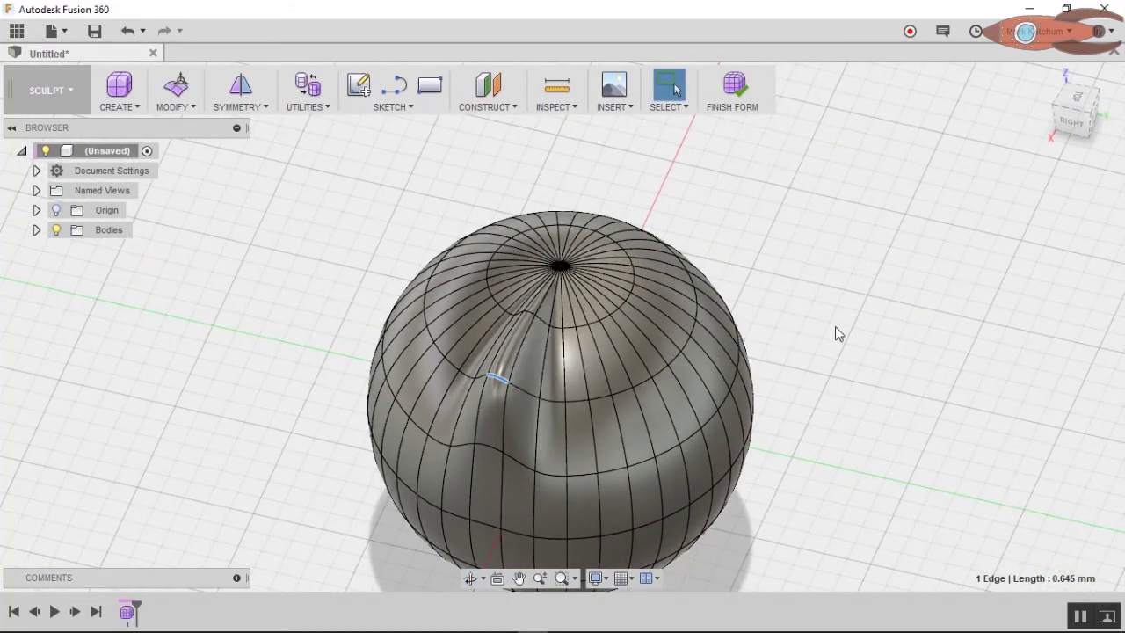
pyautogui.hotkey('ctrl', 'z')
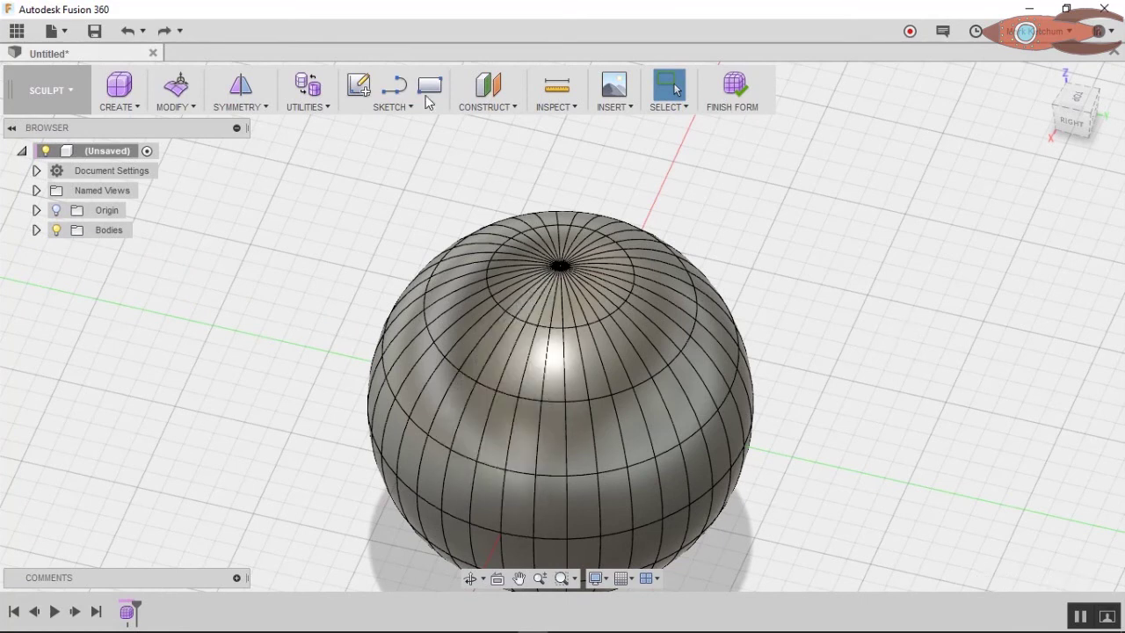
# Apply 12 sided Circular - Internal symmetry to the sphere, using a face on its outer rim.
pyautogui.click(240, 107)
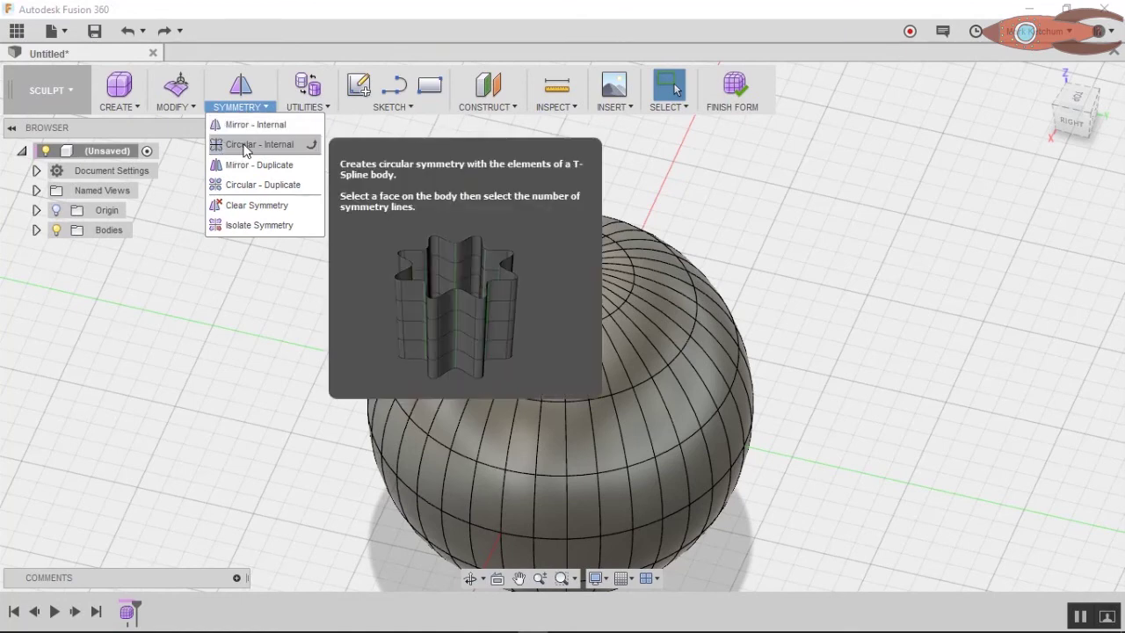
pyautogui.click(251, 144)
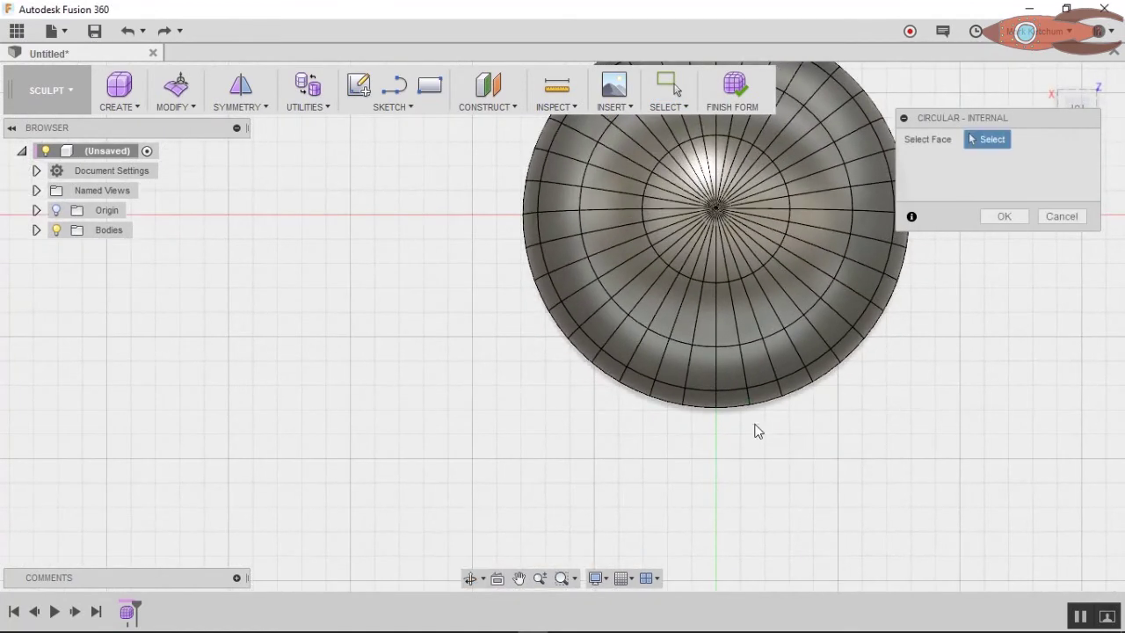
pyautogui.click(534, 199)
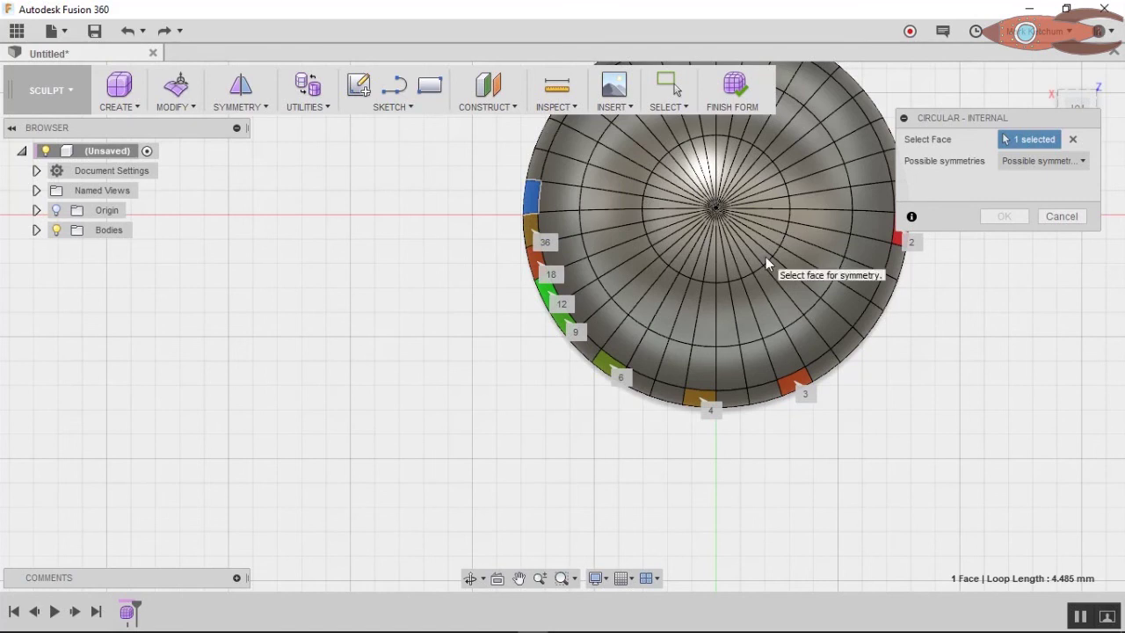
pyautogui.click(1020, 162)
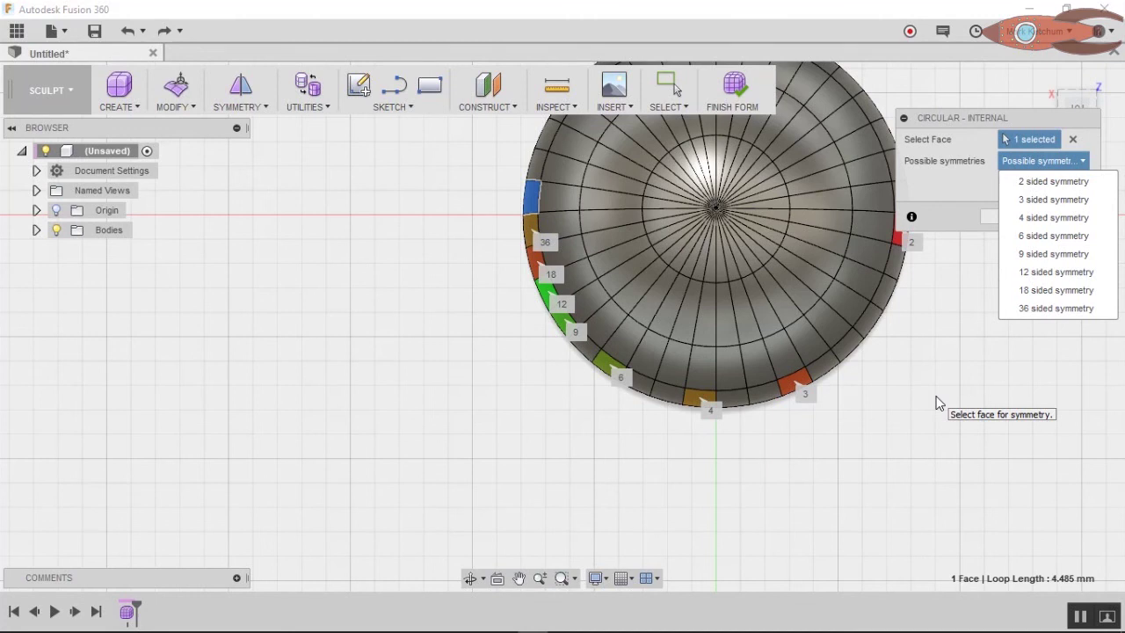
pyautogui.click(1031, 278)
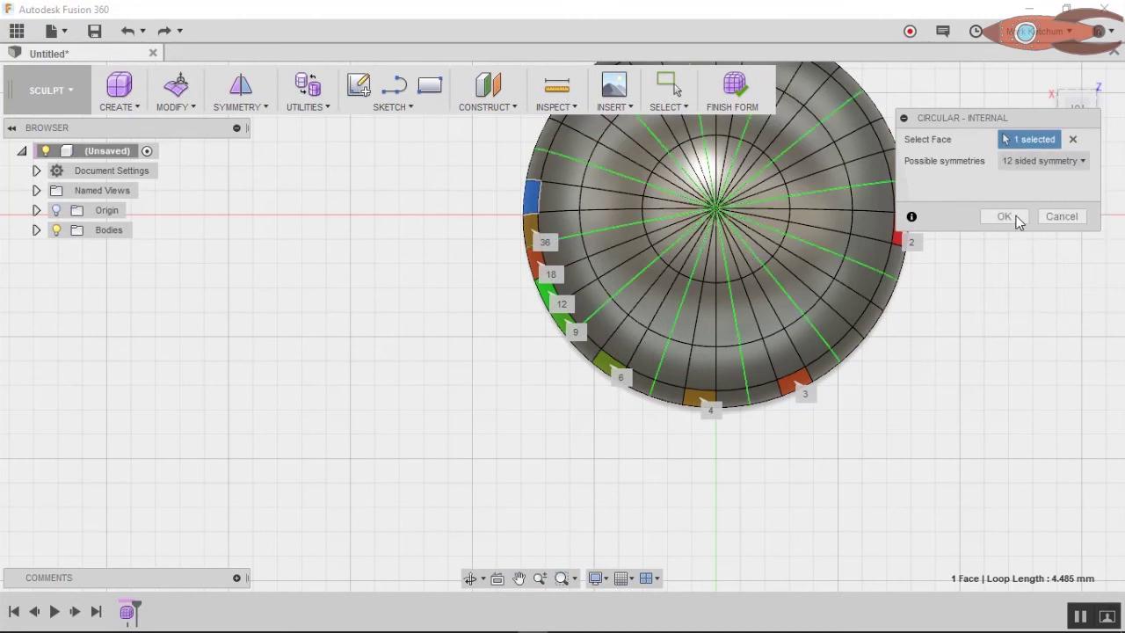
pyautogui.click(1017, 221)
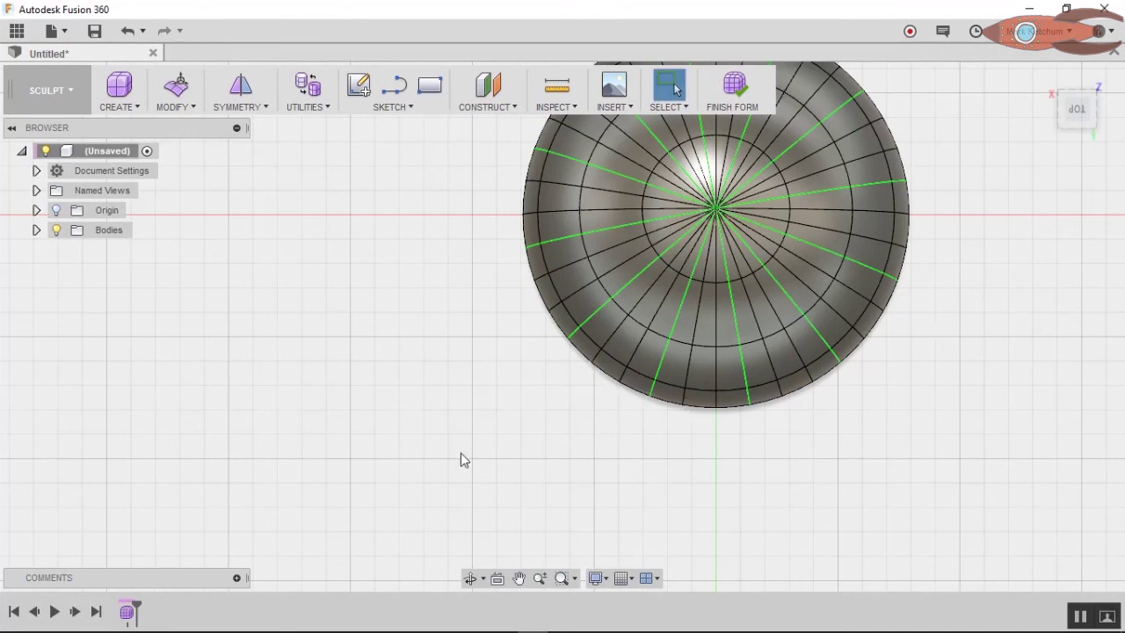
# With Edit Form, raise one face on the sphere's upper half 1.00 mm, pull it outward 1.00 mm, and finish the edit.
pyautogui.keyDown('shift'); pyautogui.moveTo(765, 514); pyautogui.dragTo(759, 462, button='middle'); pyautogui.keyUp('shift')
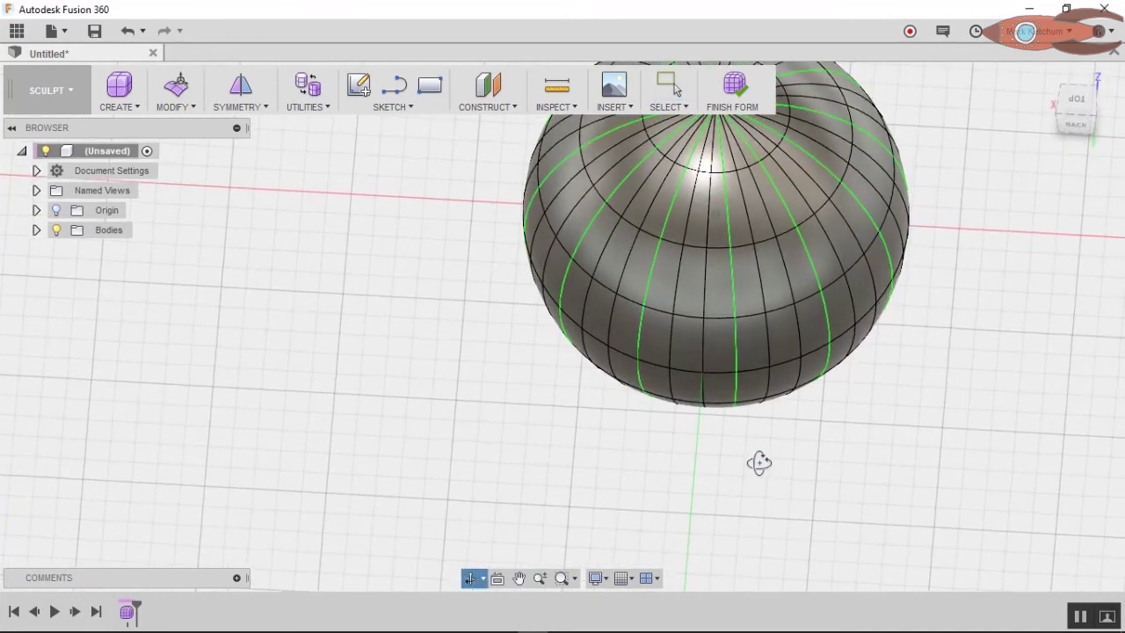
pyautogui.moveTo(917, 368); pyautogui.dragTo(866, 461, button='middle')
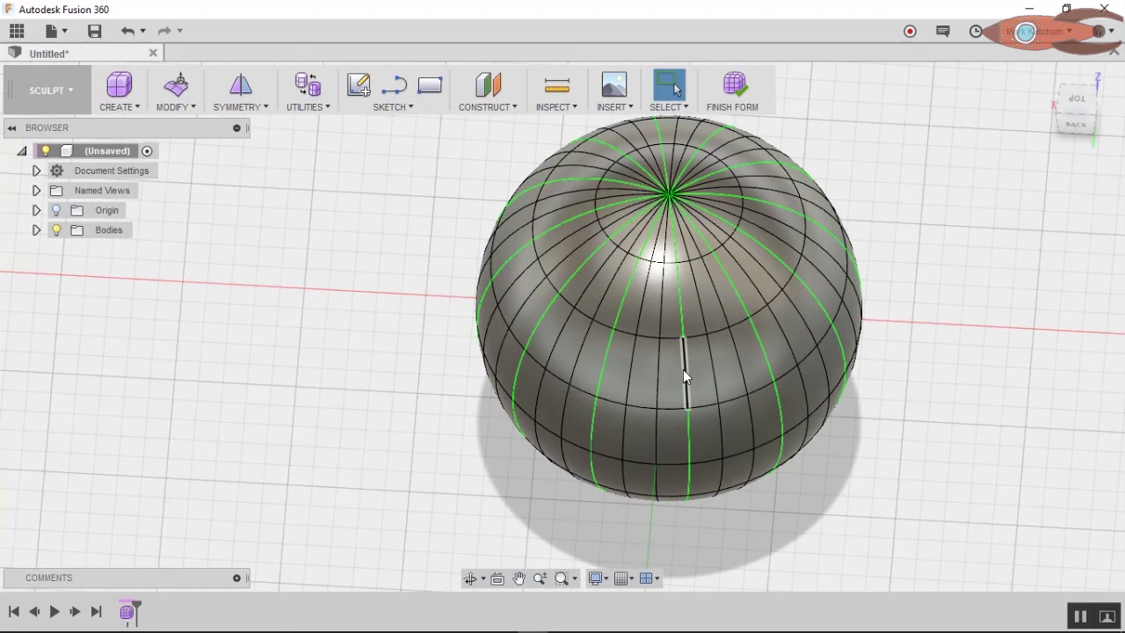
pyautogui.scroll(2, 796, 483)
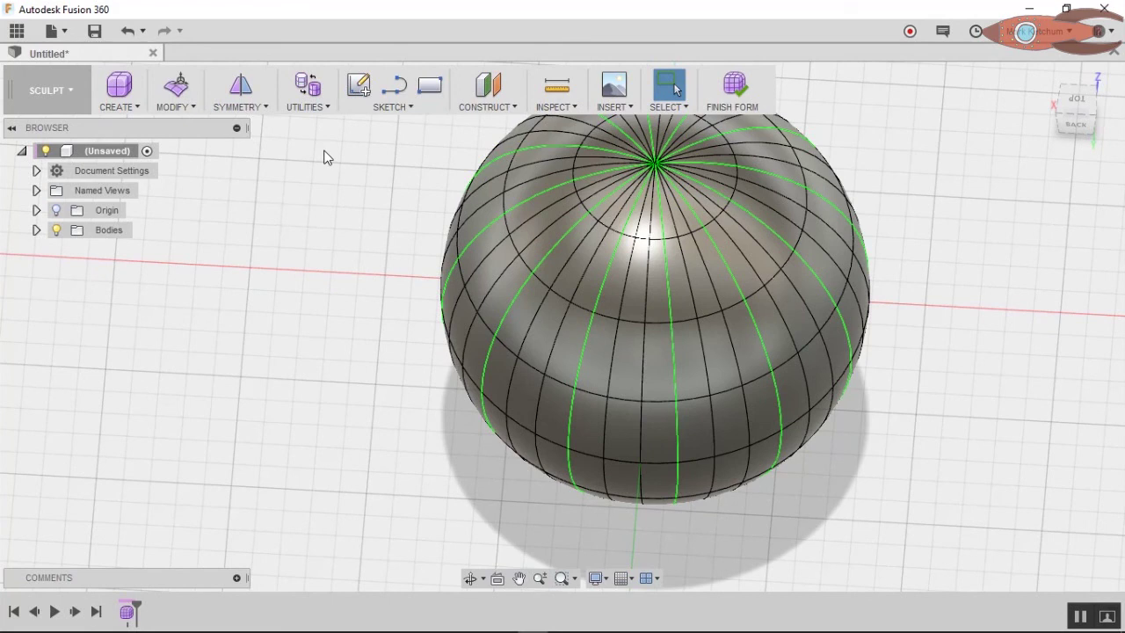
pyautogui.click(176, 87)
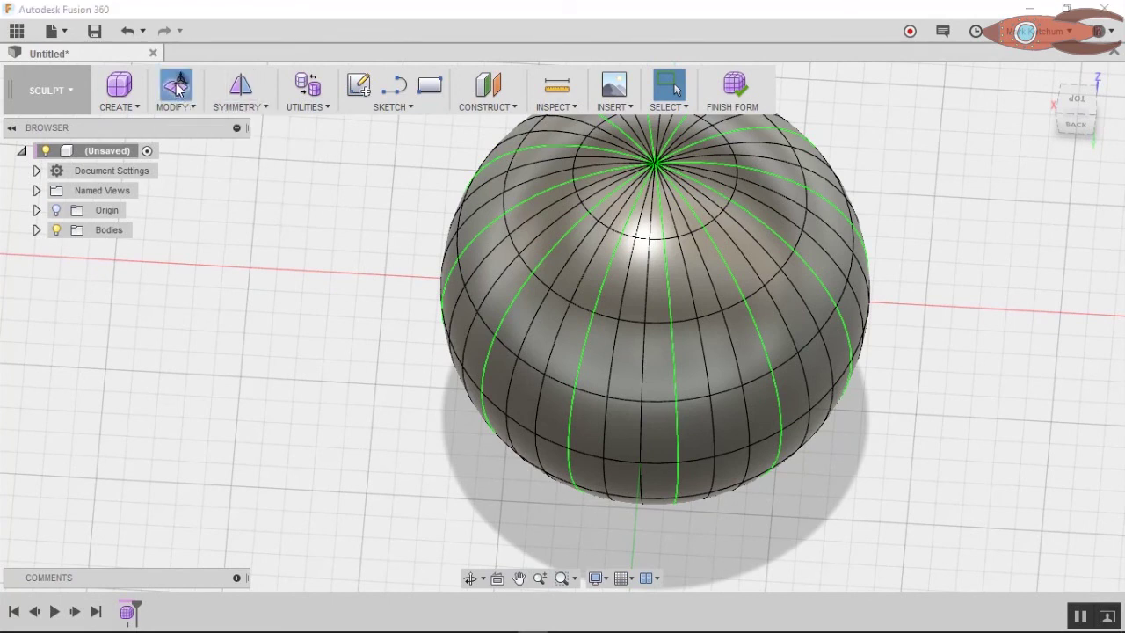
pyautogui.click(595, 353)
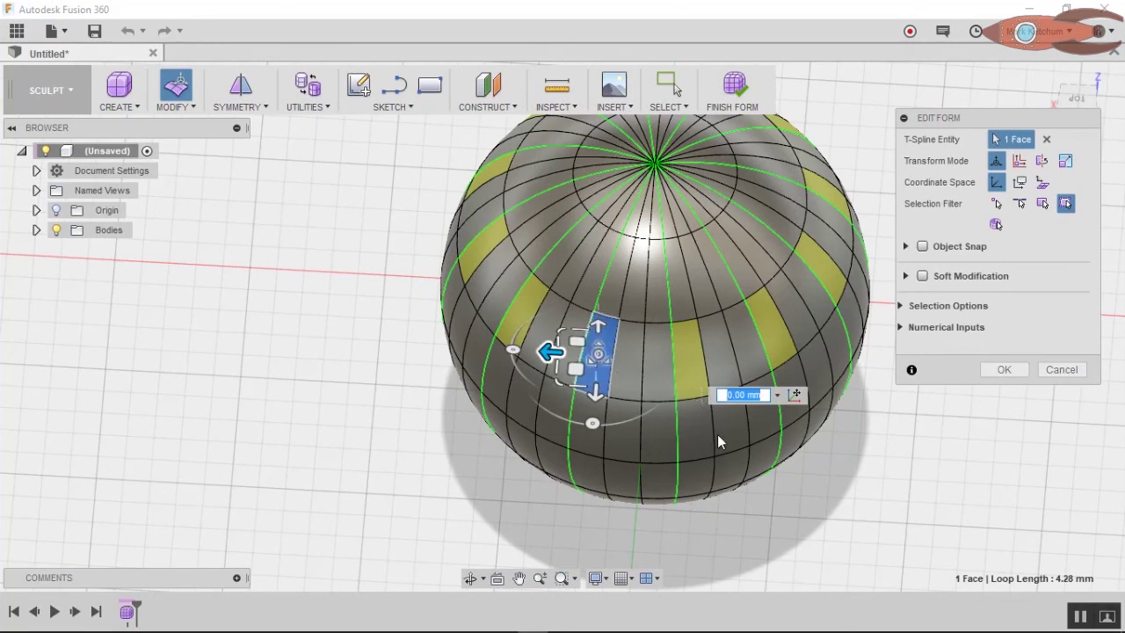
pyautogui.keyDown('shift'); pyautogui.moveTo(728, 503); pyautogui.dragTo(391, 378, button='middle'); pyautogui.keyUp('shift')
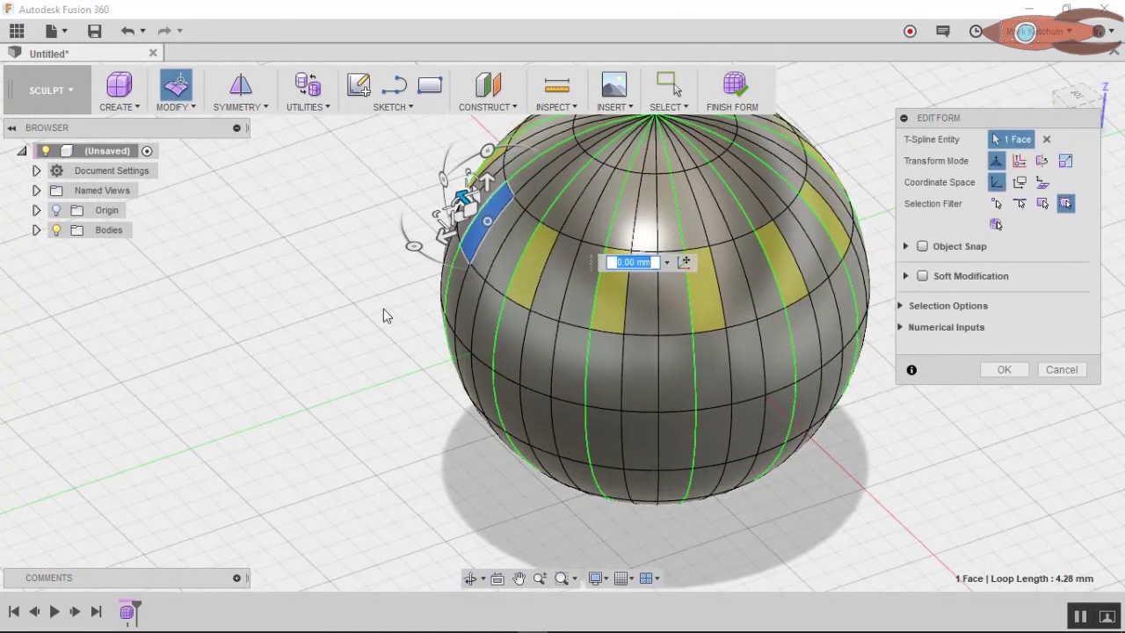
pyautogui.moveTo(384, 313); pyautogui.dragTo(353, 403, button='middle')
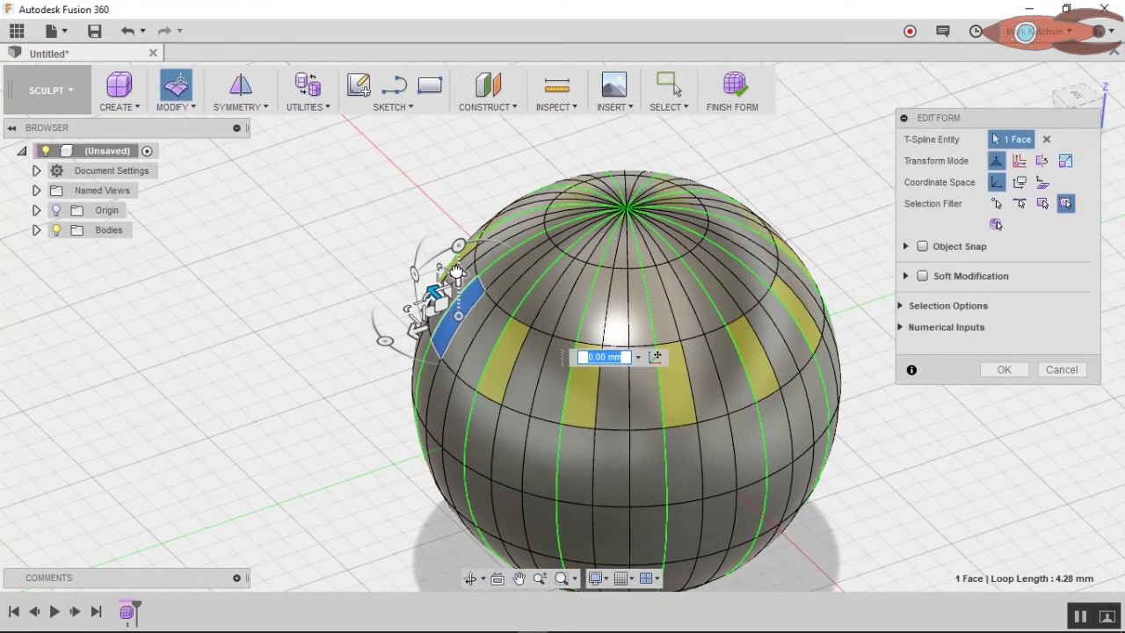
pyautogui.moveTo(457, 271); pyautogui.dragTo(457, 232)
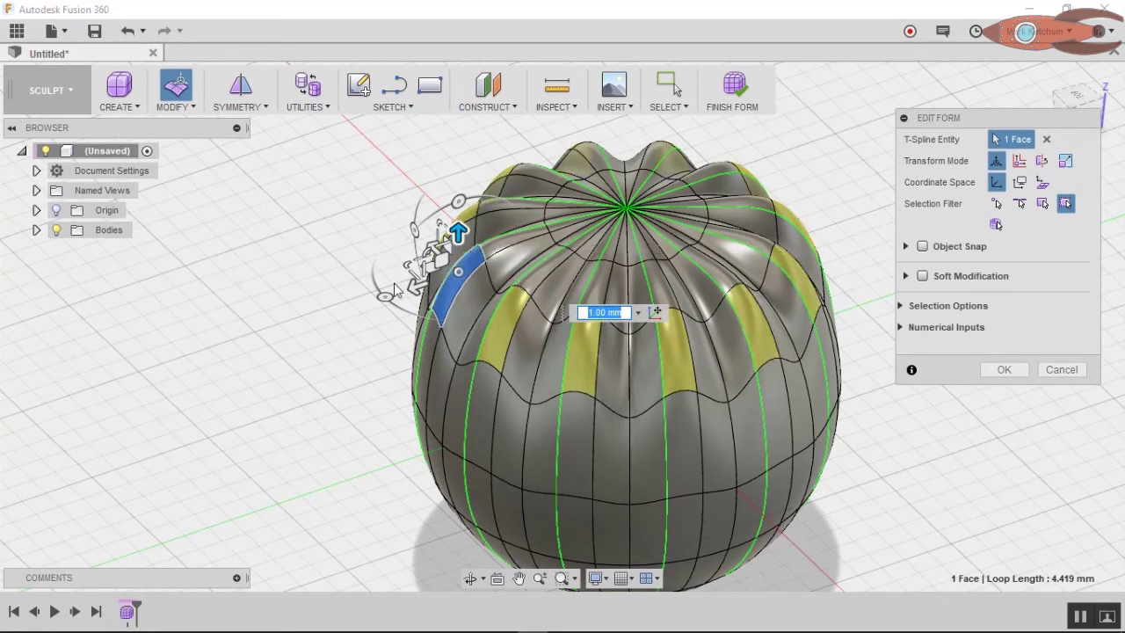
pyautogui.moveTo(412, 289); pyautogui.dragTo(372, 297)
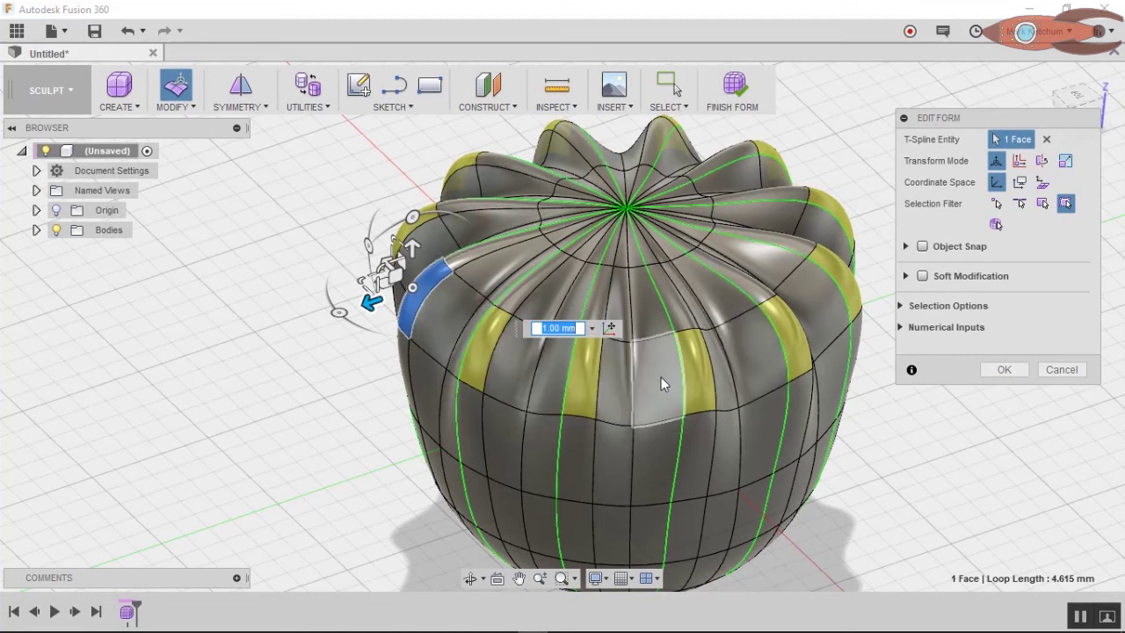
pyautogui.click(1005, 370)
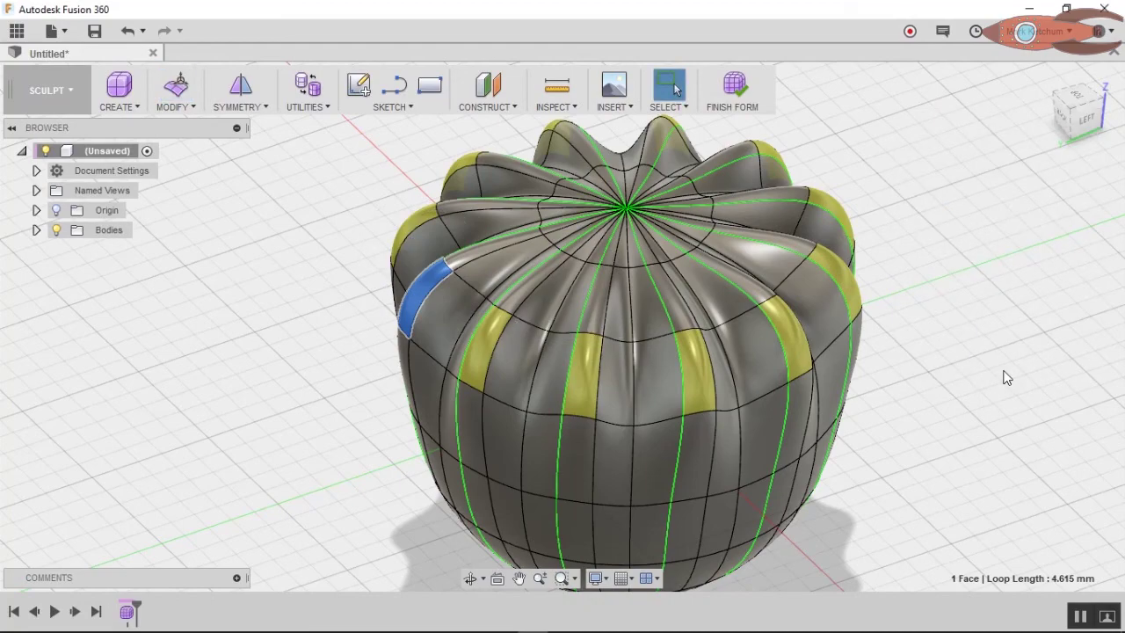
# Crease the lengthwise edges along the tops of the raised ribs, between the centre ring and the lifted faces.
pyautogui.moveTo(946, 433)
pyautogui.keyDown('shift'); pyautogui.mouseDown(button='middle')
pyautogui.moveTo(919, 460)
pyautogui.moveTo(1007, 407)
pyautogui.moveTo(927, 466)
pyautogui.moveTo(808, 431)
pyautogui.moveTo(857, 427)
pyautogui.moveTo(845, 411)
pyautogui.moveTo(865, 398)
pyautogui.moveTo(771, 442)
pyautogui.mouseUp(button='middle'); pyautogui.keyUp('shift')
pyautogui.scroll(6, 617, 335)
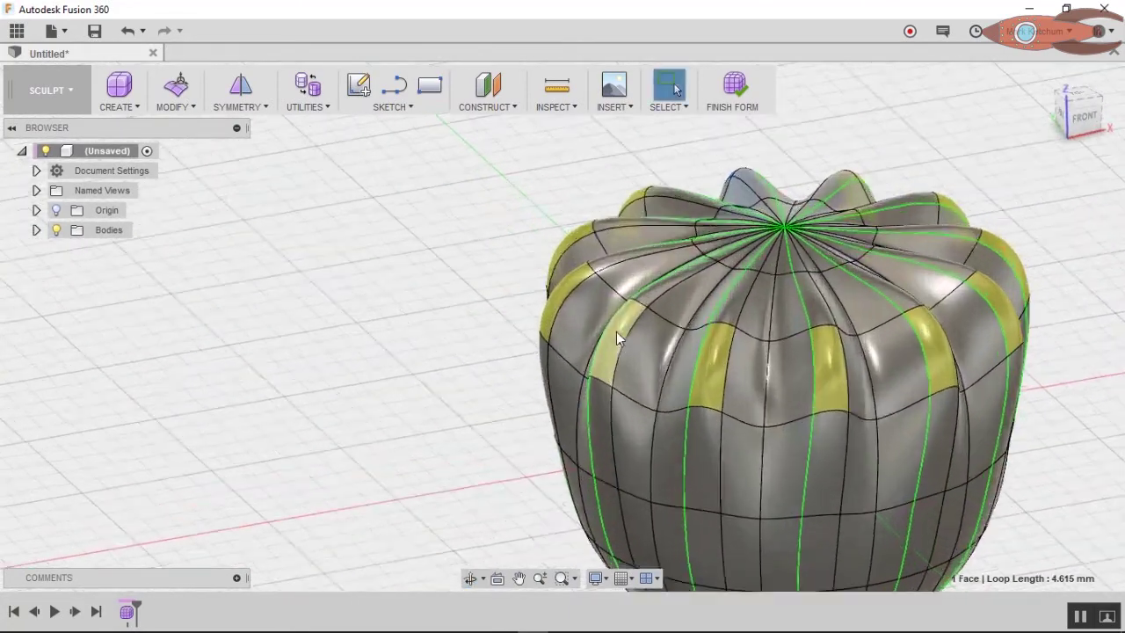
pyautogui.moveTo(457, 381)
pyautogui.keyDown('shift'); pyautogui.mouseDown(button='middle')
pyautogui.moveTo(515, 397)
pyautogui.moveTo(527, 389)
pyautogui.moveTo(513, 378)
pyautogui.moveTo(547, 382)
pyautogui.moveTo(572, 129)
pyautogui.mouseUp(button='middle'); pyautogui.keyUp('shift')
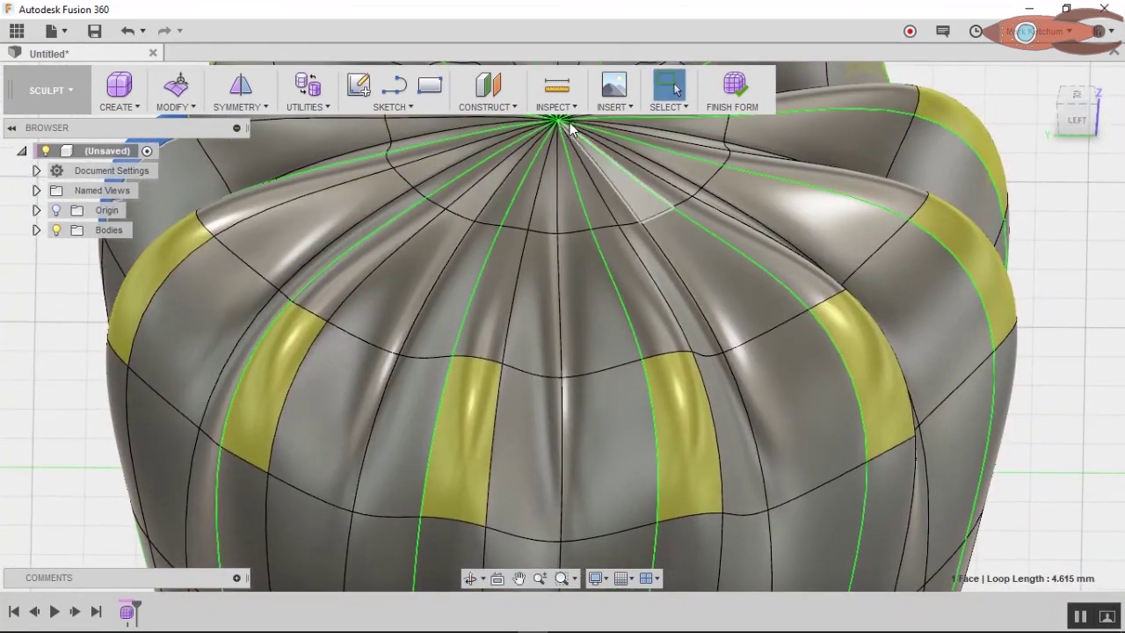
pyautogui.click(184, 109)
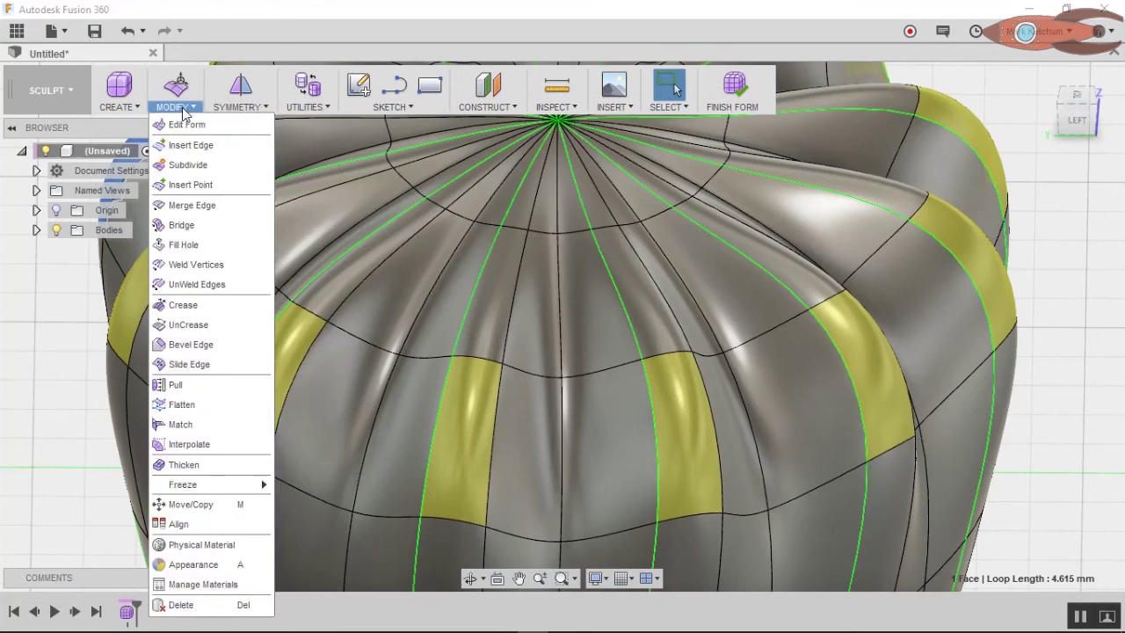
pyautogui.click(184, 308)
pyautogui.keyDown('shift'); pyautogui.moveTo(185, 308); pyautogui.dragTo(366, 232, button='middle'); pyautogui.keyUp('shift')
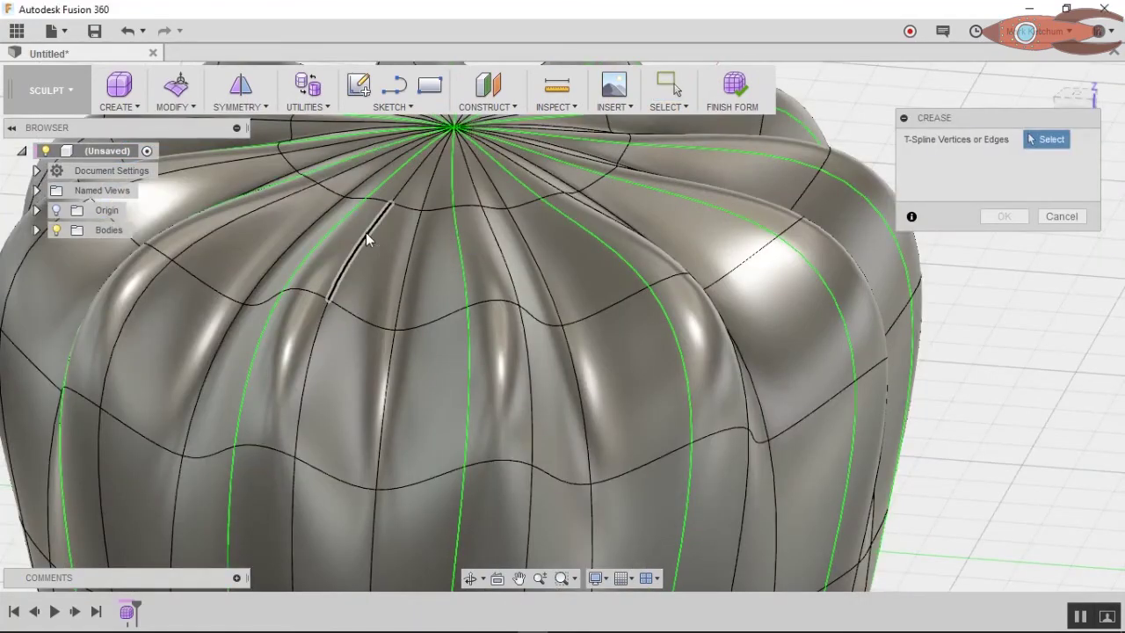
pyautogui.click(379, 348)
pyautogui.moveTo(379, 349)
pyautogui.keyDown('shift'); pyautogui.mouseDown(button='middle')
pyautogui.moveTo(428, 332)
pyautogui.moveTo(369, 344)
pyautogui.mouseUp(button='middle'); pyautogui.keyUp('shift')
pyautogui.click(471, 280)
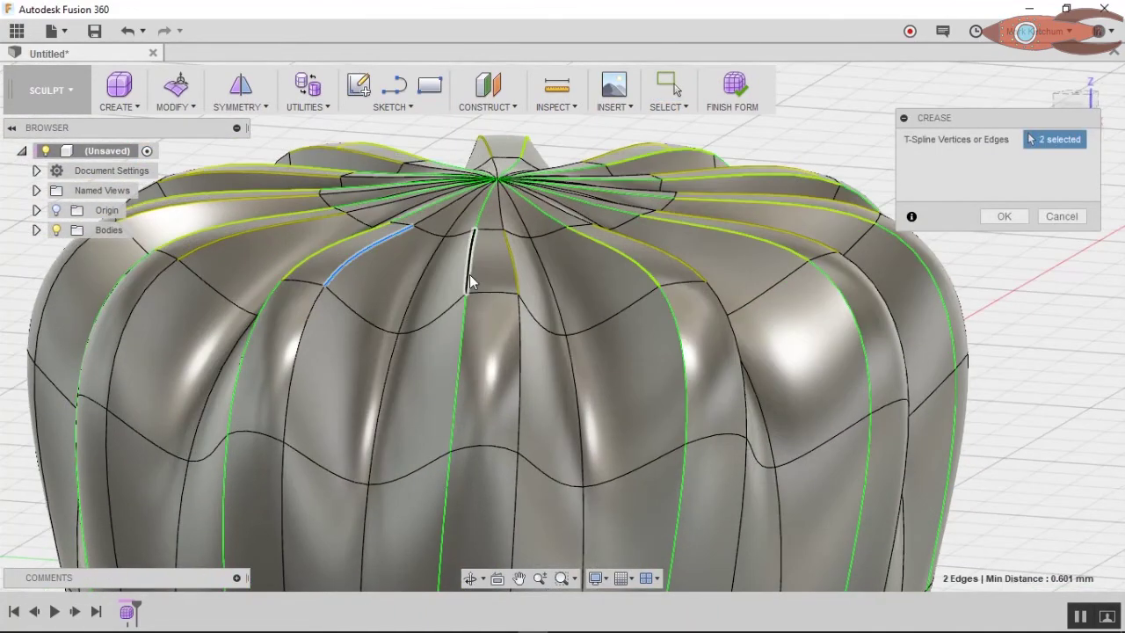
pyautogui.moveTo(791, 351)
pyautogui.keyDown('shift'); pyautogui.mouseDown(button='middle')
pyautogui.moveTo(774, 364)
pyautogui.moveTo(799, 379)
pyautogui.moveTo(831, 356)
pyautogui.moveTo(891, 343)
pyautogui.moveTo(899, 327)
pyautogui.moveTo(848, 346)
pyautogui.moveTo(488, 387)
pyautogui.mouseUp(button='middle'); pyautogui.keyUp('shift')
pyautogui.click(556, 287)
pyautogui.scroll(3, 592, 326)
pyautogui.scroll(-8, 593, 326)
pyautogui.keyDown('shift'); pyautogui.moveTo(593, 326); pyautogui.dragTo(601, 422, button='middle'); pyautogui.keyUp('shift')
pyautogui.press('Return')
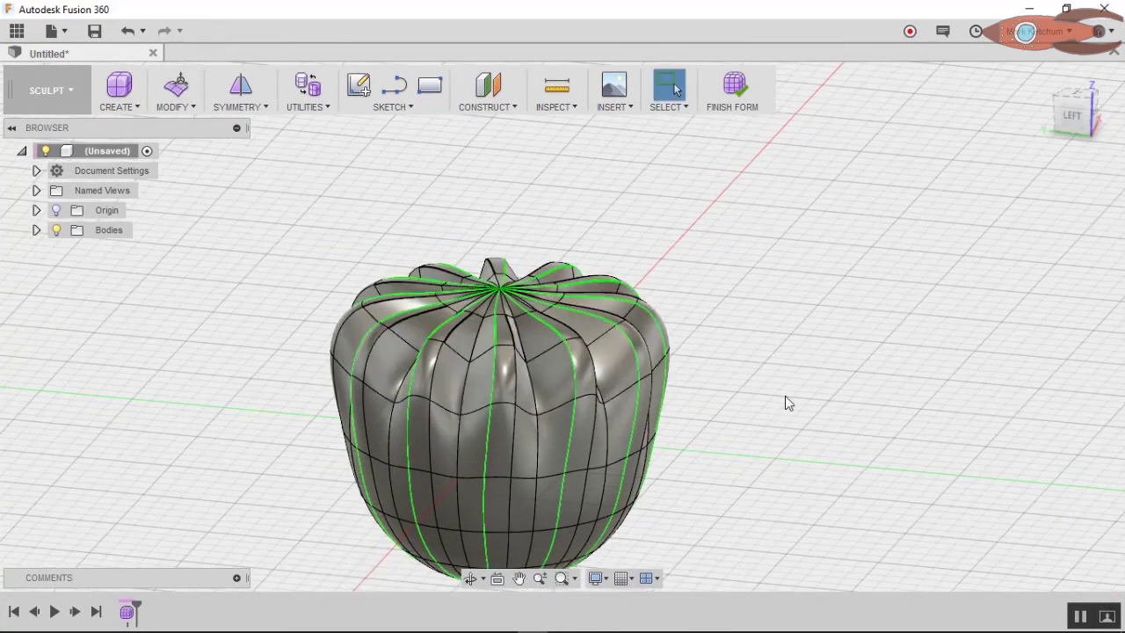
# Finish the form to convert the ribbed T-spline into a solid body.
pyautogui.click(737, 86)
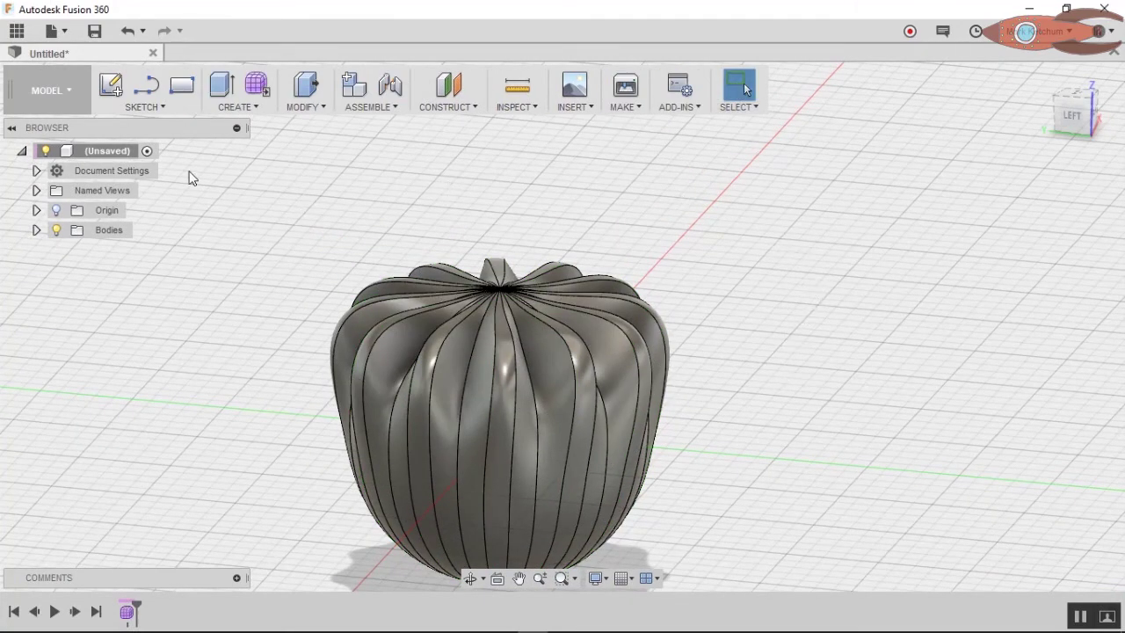
pyautogui.keyDown('shift'); pyautogui.moveTo(241, 389); pyautogui.dragTo(341, 385, button='middle'); pyautogui.keyUp('shift')
pyautogui.press('Escape')
pyautogui.scroll(2, 815, 324)
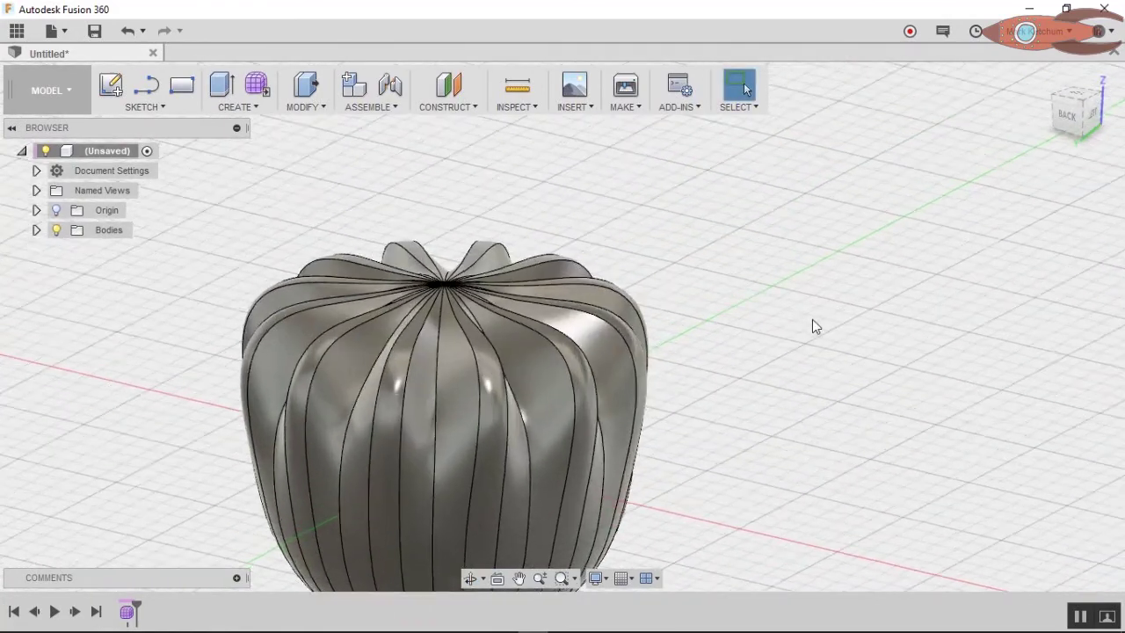
pyautogui.scroll(-4, 785, 325)
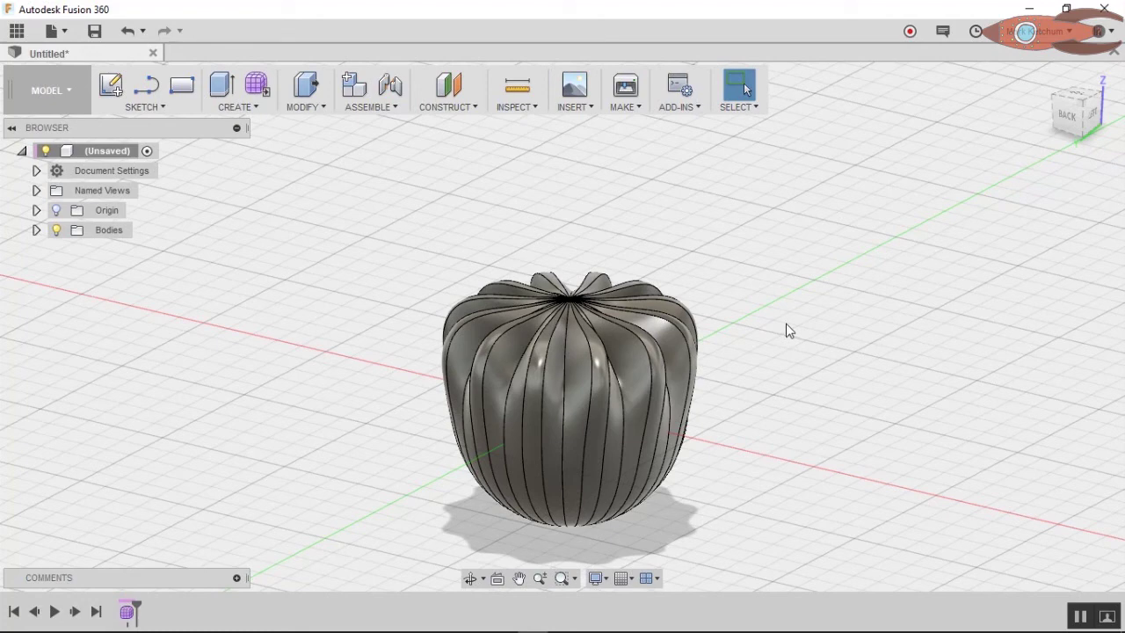
# Sketch a square about 10 mm per side on the horizontal origin plane, enclosing the whole ribbed body.
pyautogui.click(1077, 92)
pyautogui.press('r')
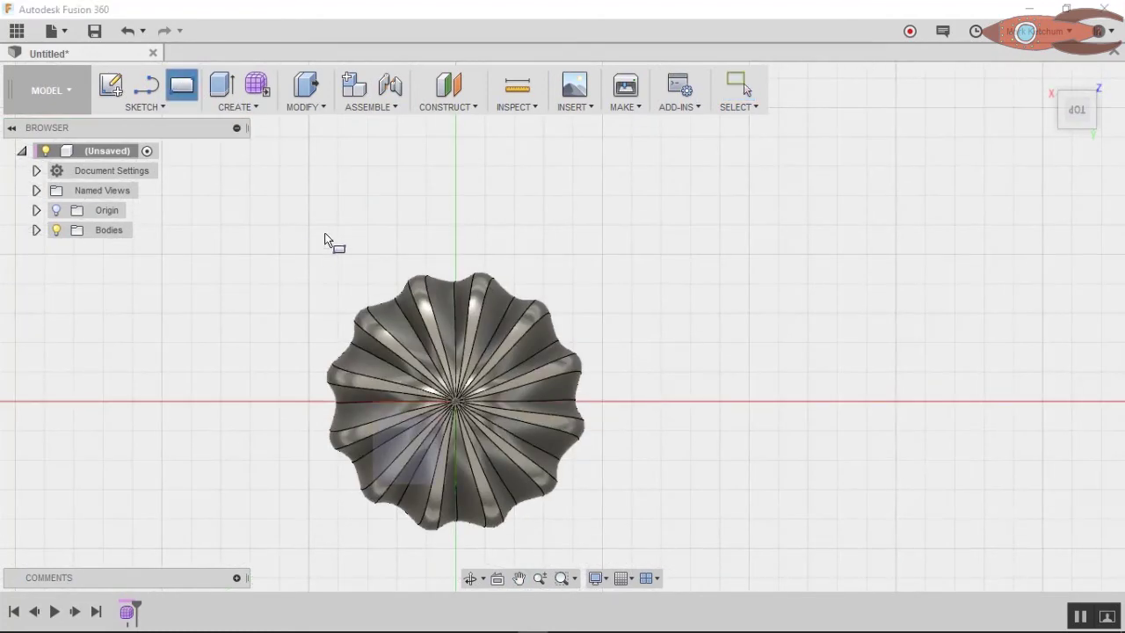
pyautogui.click(402, 453)
pyautogui.click(415, 180)
pyautogui.click(709, 472)
# Extrude the square profile downward as a cut to remove the lower part of the ribbed body.
pyautogui.press('e')
pyautogui.click(1046, 79)
pyautogui.click(1046, 77)
pyautogui.click(563, 311)
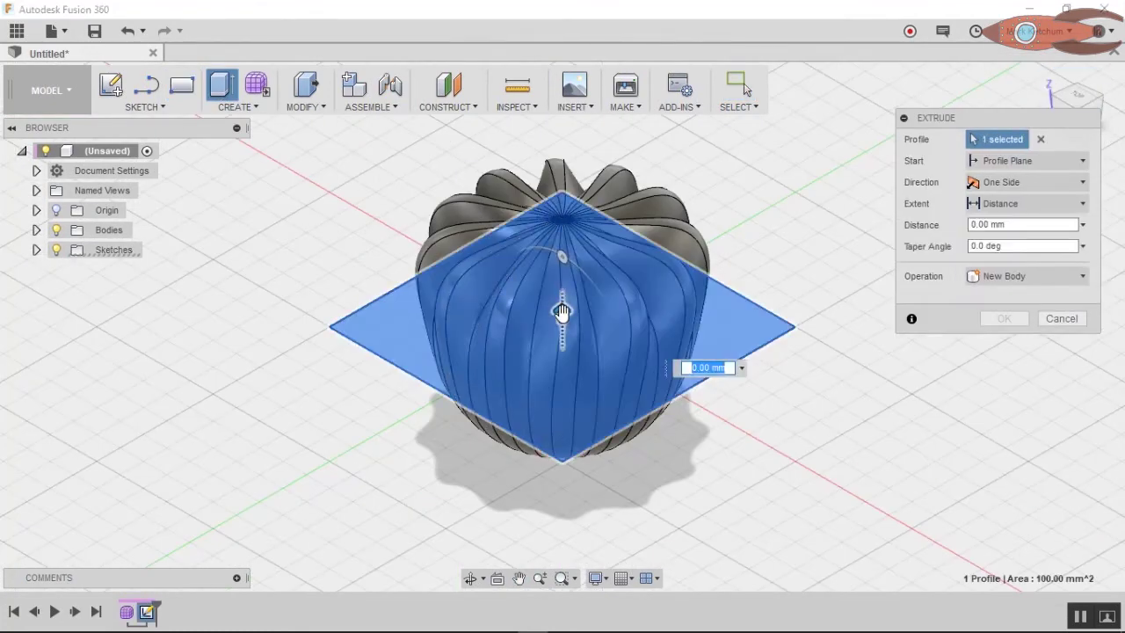
pyautogui.moveTo(562, 311); pyautogui.dragTo(562, 501)
pyautogui.click(1002, 343)
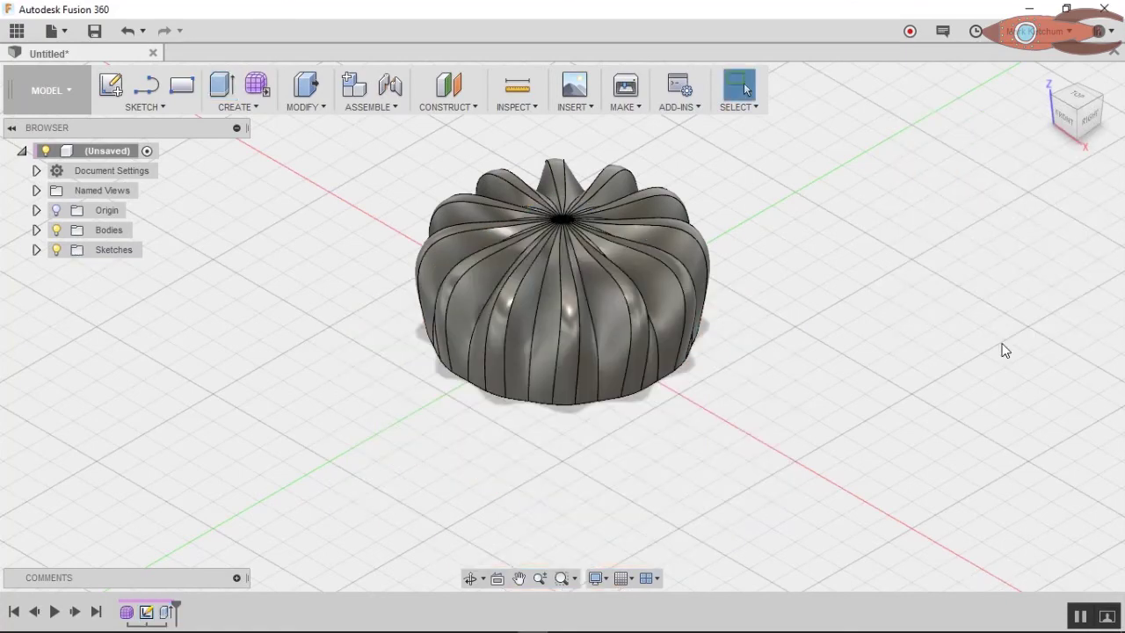
# Reopen the sculpted form for editing from a face of the cut body, look it over, and return to the solid model.
pyautogui.moveTo(641, 507)
pyautogui.keyDown('shift'); pyautogui.mouseDown(button='middle')
pyautogui.moveTo(677, 447)
pyautogui.moveTo(678, 474)
pyautogui.moveTo(673, 454)
pyautogui.moveTo(653, 447)
pyautogui.moveTo(633, 482)
pyautogui.moveTo(658, 495)
pyautogui.mouseUp(button='middle'); pyautogui.keyUp('shift')
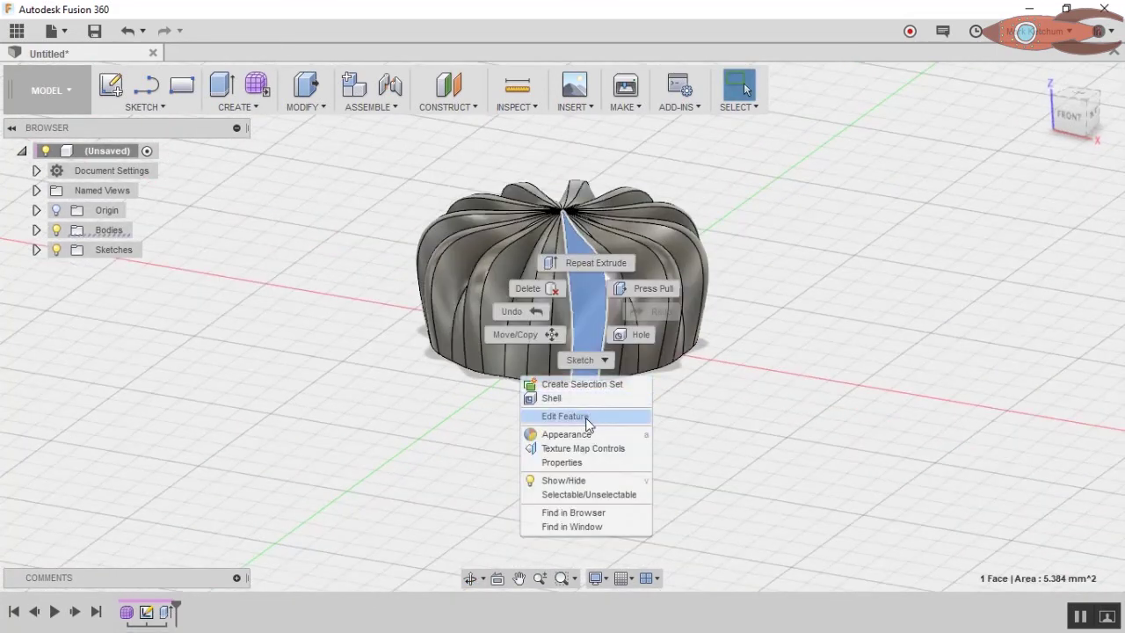
pyautogui.click(586, 417)
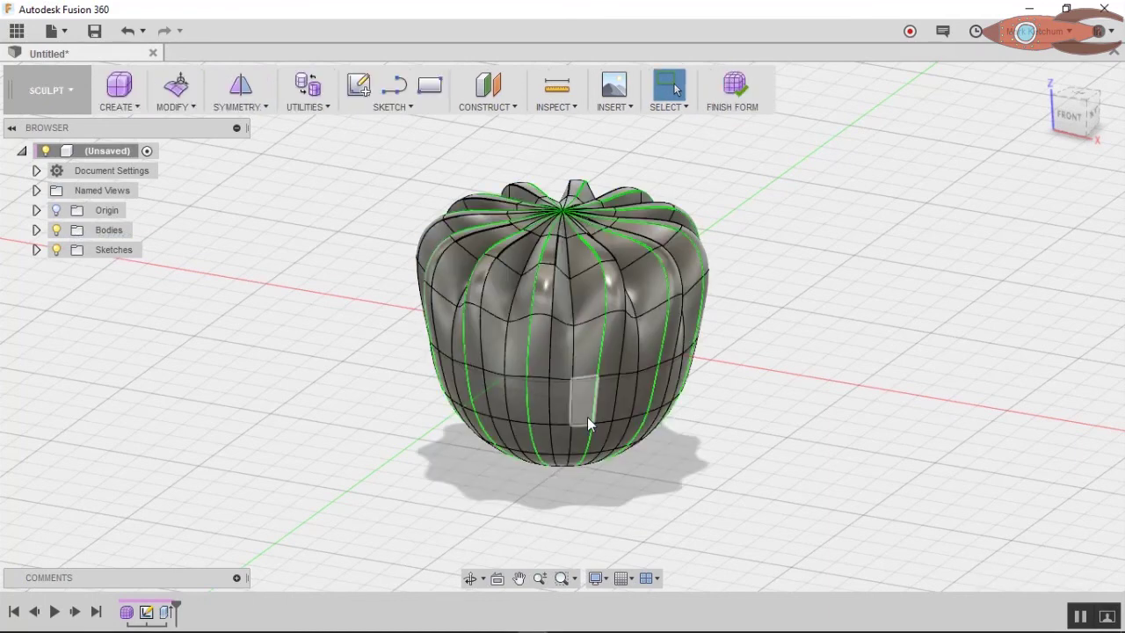
pyautogui.keyDown('shift'); pyautogui.moveTo(720, 246); pyautogui.dragTo(708, 250, button='middle'); pyautogui.keyUp('shift')
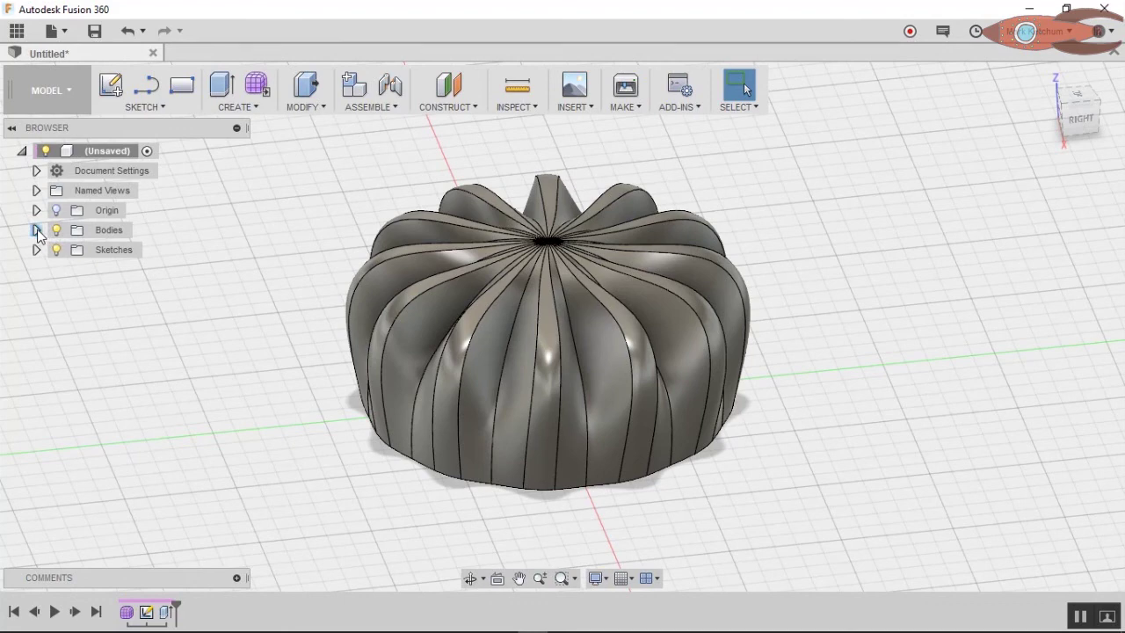
# Hide the ribbed body and draw the base of a solid cylinder about 4.18 mm in diameter, centred on the origin.
pyautogui.click(36, 230)
pyautogui.click(71, 250)
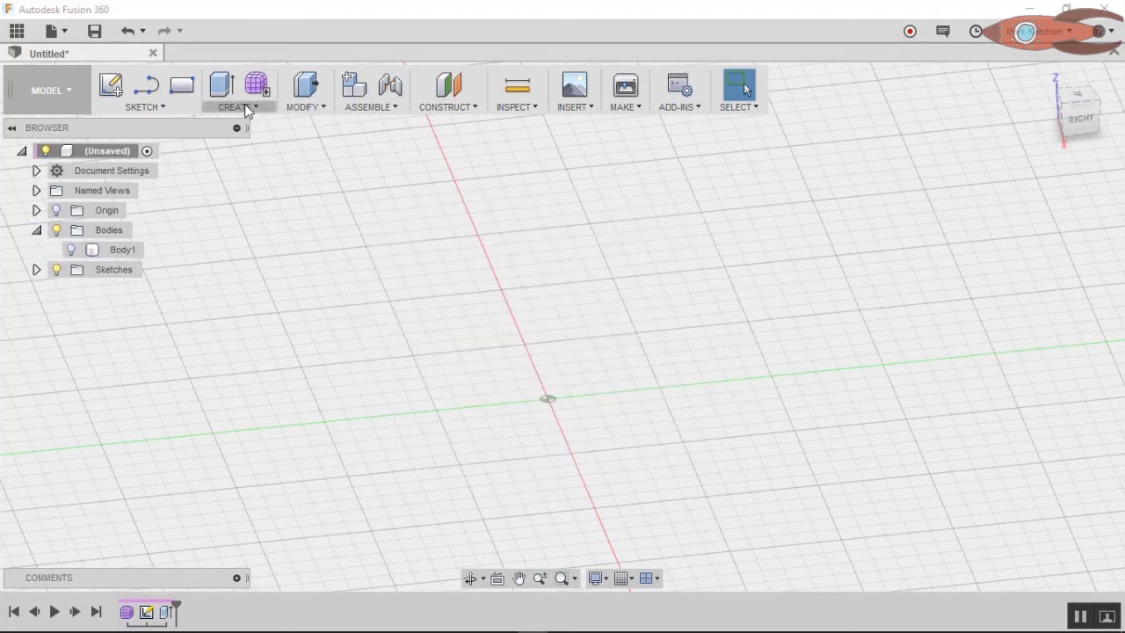
pyautogui.click(247, 108)
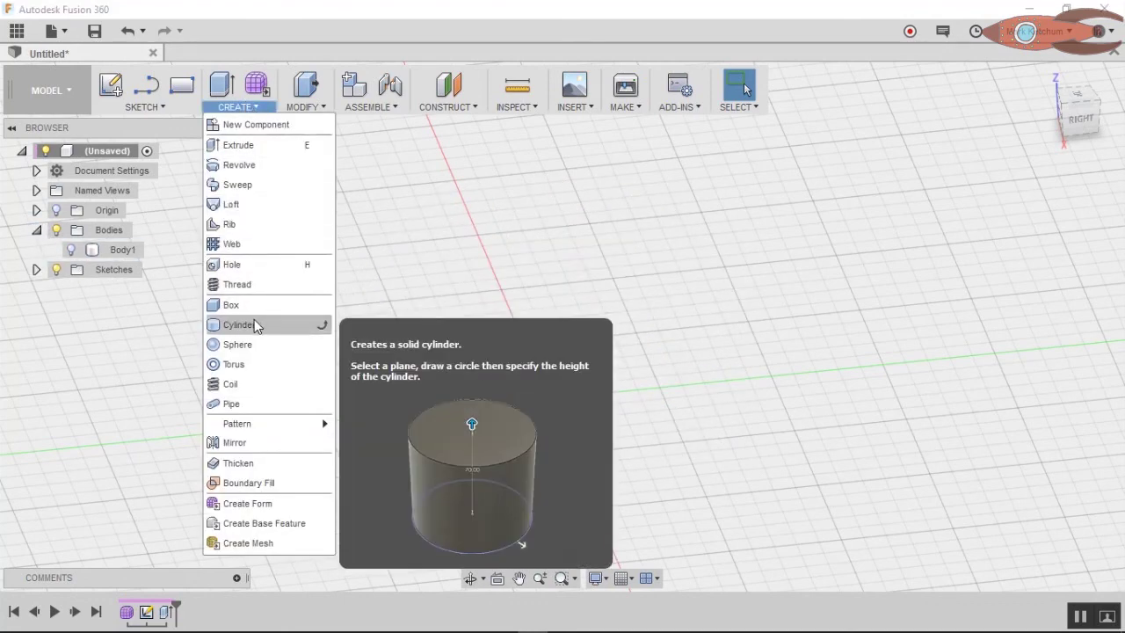
pyautogui.click(255, 324)
pyautogui.click(603, 411)
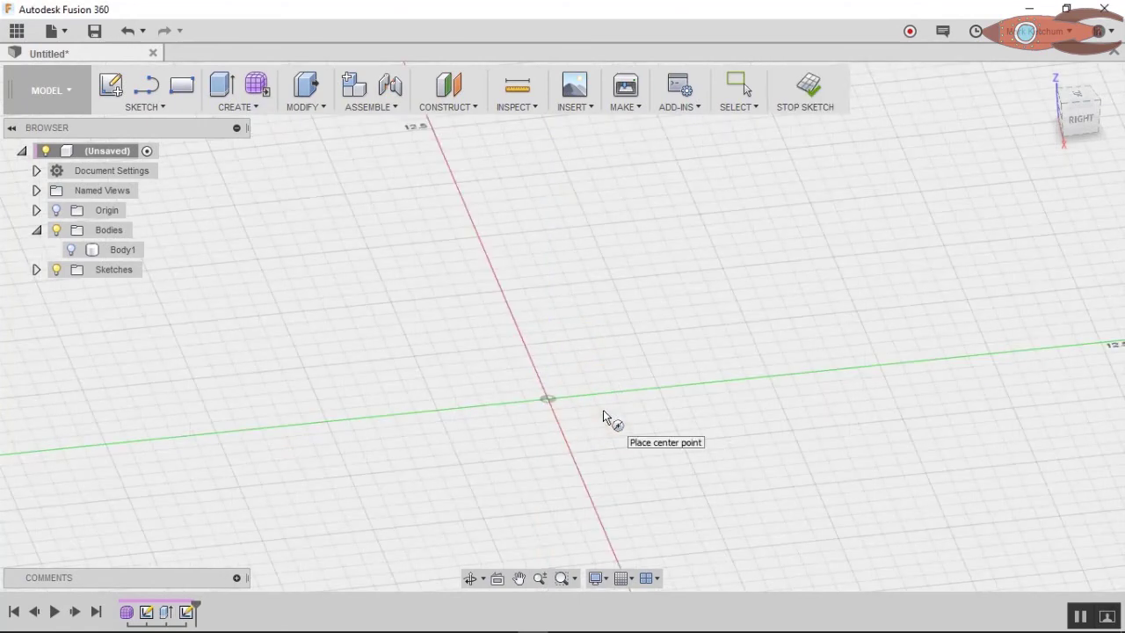
pyautogui.click(547, 399)
pyautogui.click(545, 358)
# Make the cylinder a separate new body and reduce its height slightly.
pyautogui.click(1009, 205)
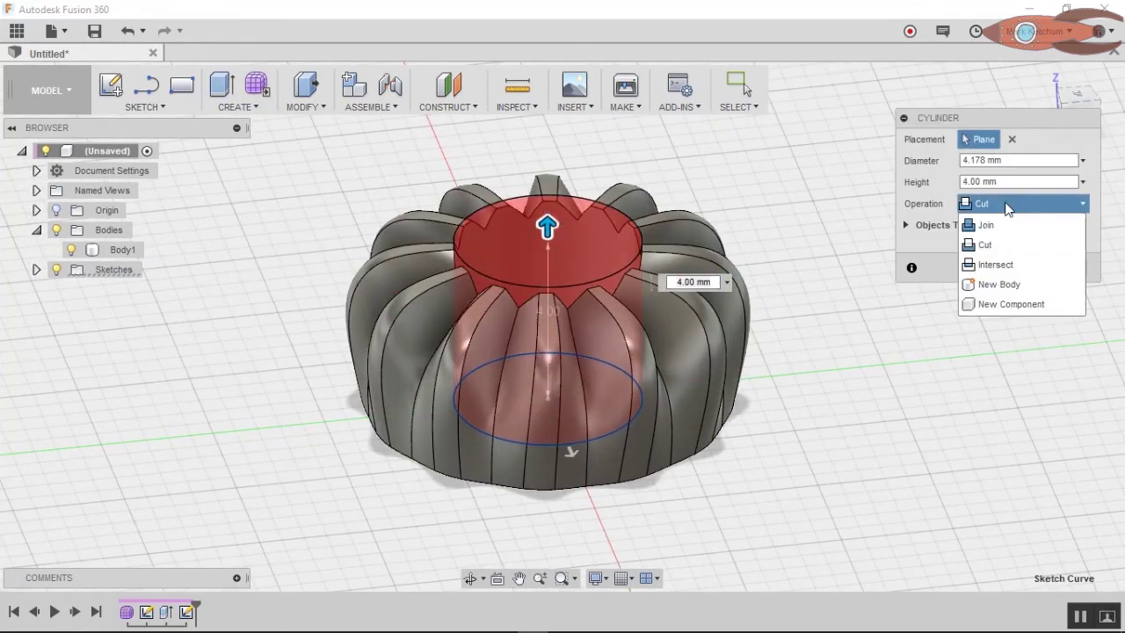
pyautogui.click(1000, 285)
pyautogui.scroll(5, 547, 226)
pyautogui.moveTo(554, 264); pyautogui.dragTo(556, 297)
pyautogui.press('Return')
# Fillet the circular top edge of the cylinder that sits inside the ribbed body.
pyautogui.click(306, 106)
pyautogui.click(311, 147)
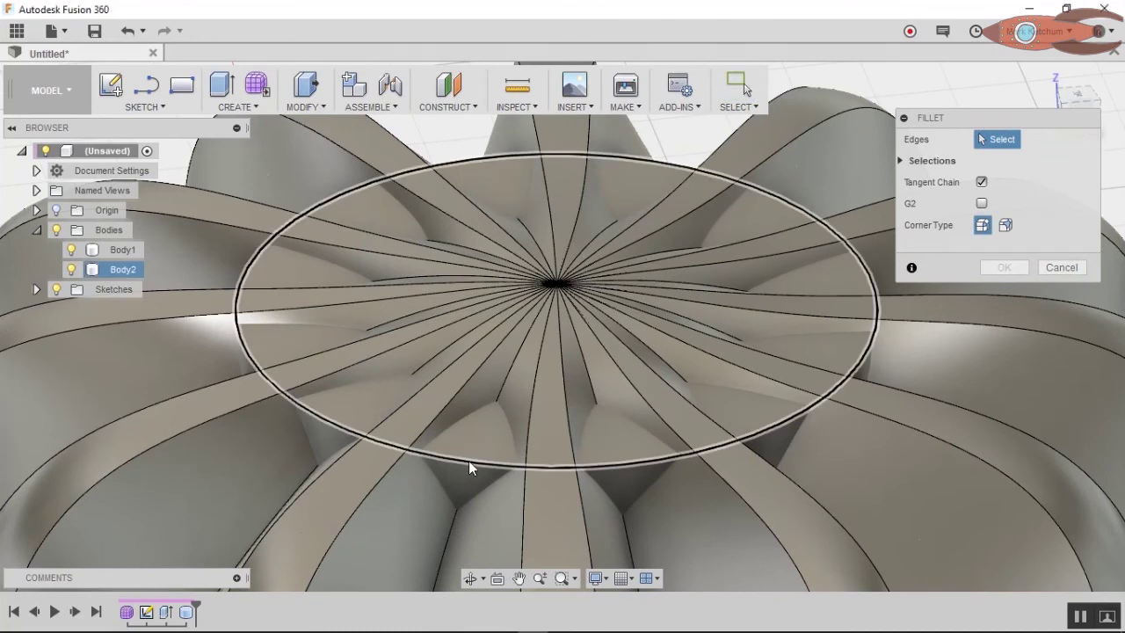
pyautogui.click(469, 461)
pyautogui.click(1006, 308)
pyautogui.scroll(-5, 954, 510)
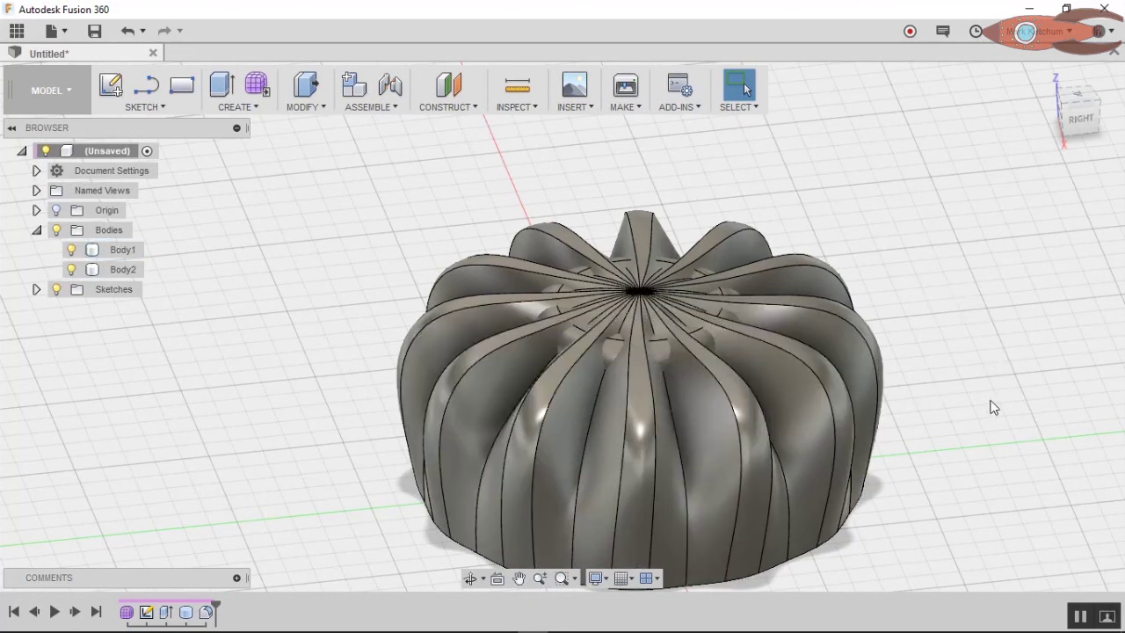
pyautogui.scroll(-3, 1004, 445)
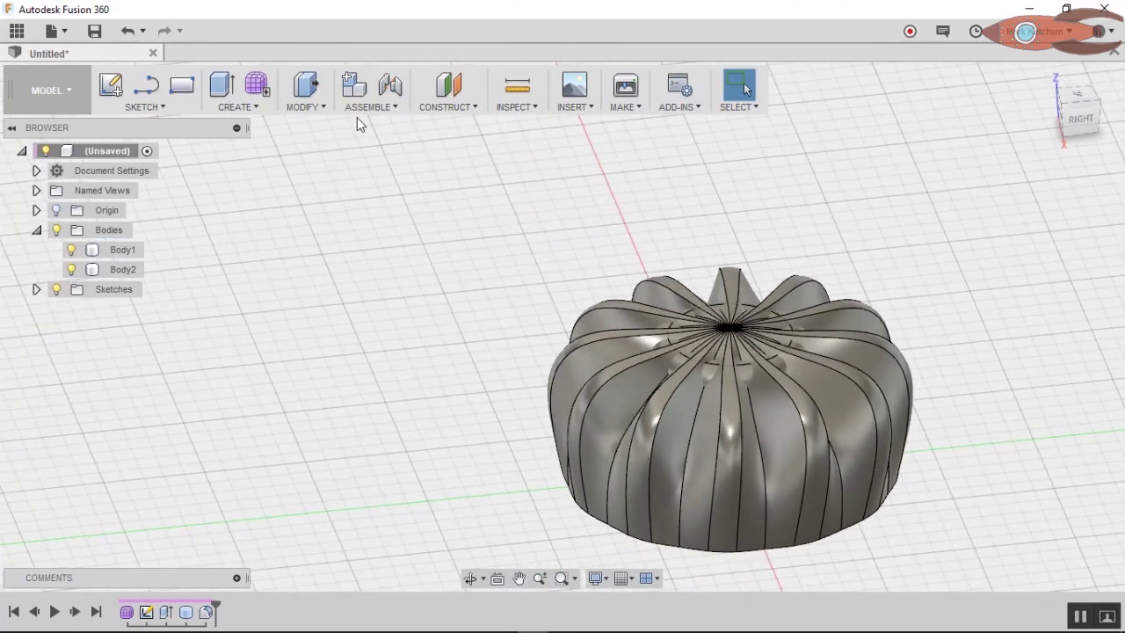
# Add one more modification feature to the solid model and view the result from several sides.
pyautogui.click(308, 107)
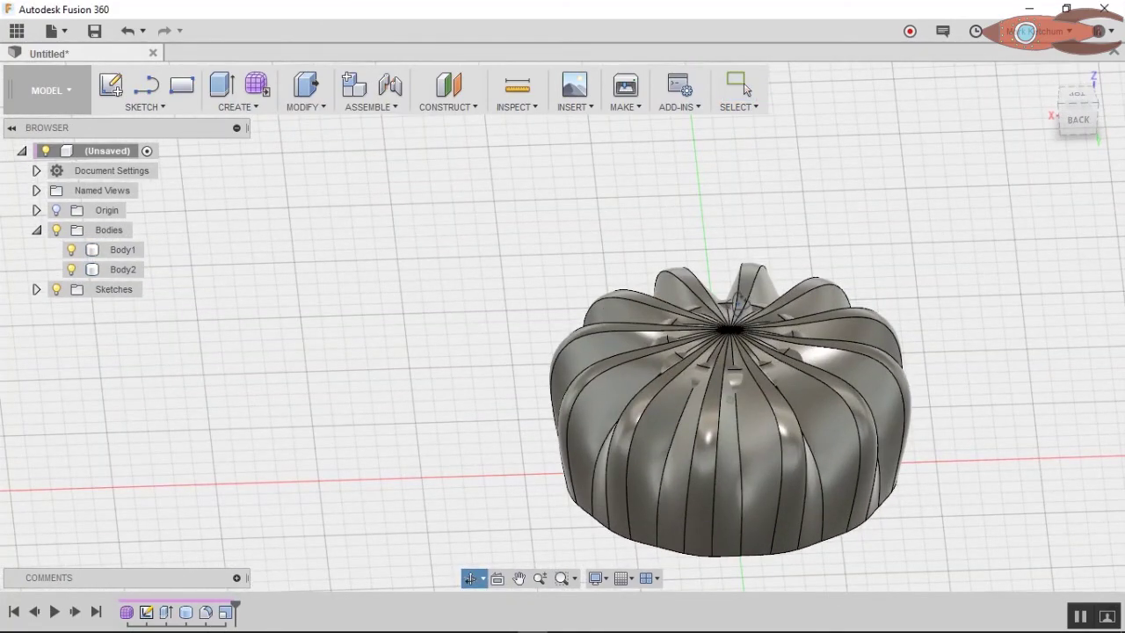
pyautogui.keyDown('shift'); pyautogui.moveTo(737, 301); pyautogui.dragTo(980, 282, button='middle'); pyautogui.keyUp('shift')
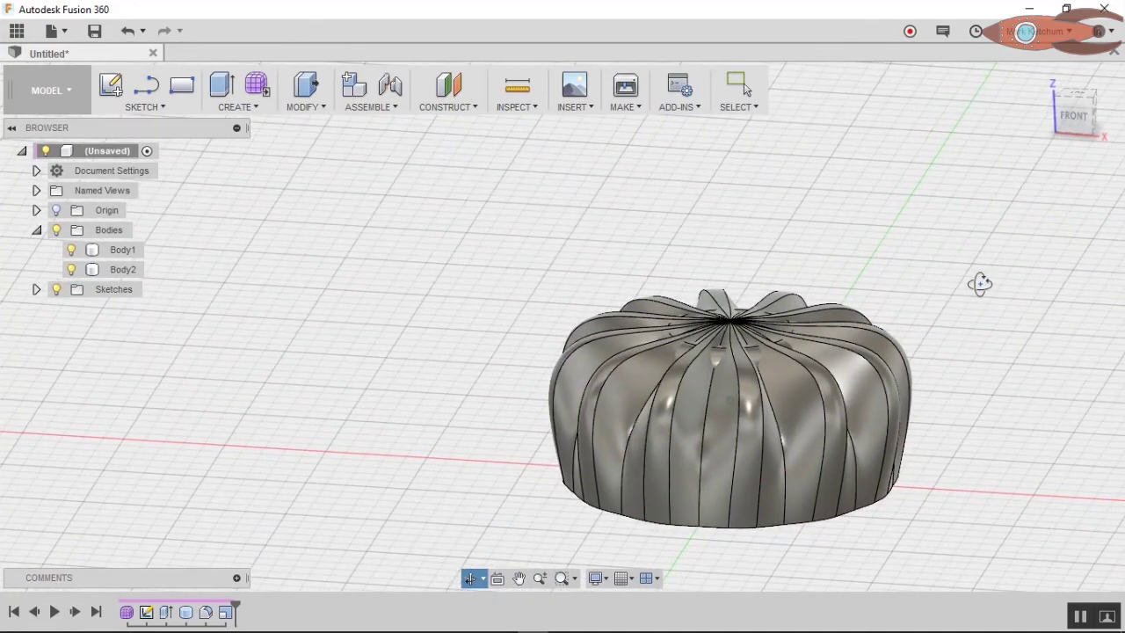
pyautogui.keyDown('shift'); pyautogui.moveTo(980, 283); pyautogui.dragTo(953, 285, button='middle'); pyautogui.keyUp('shift')
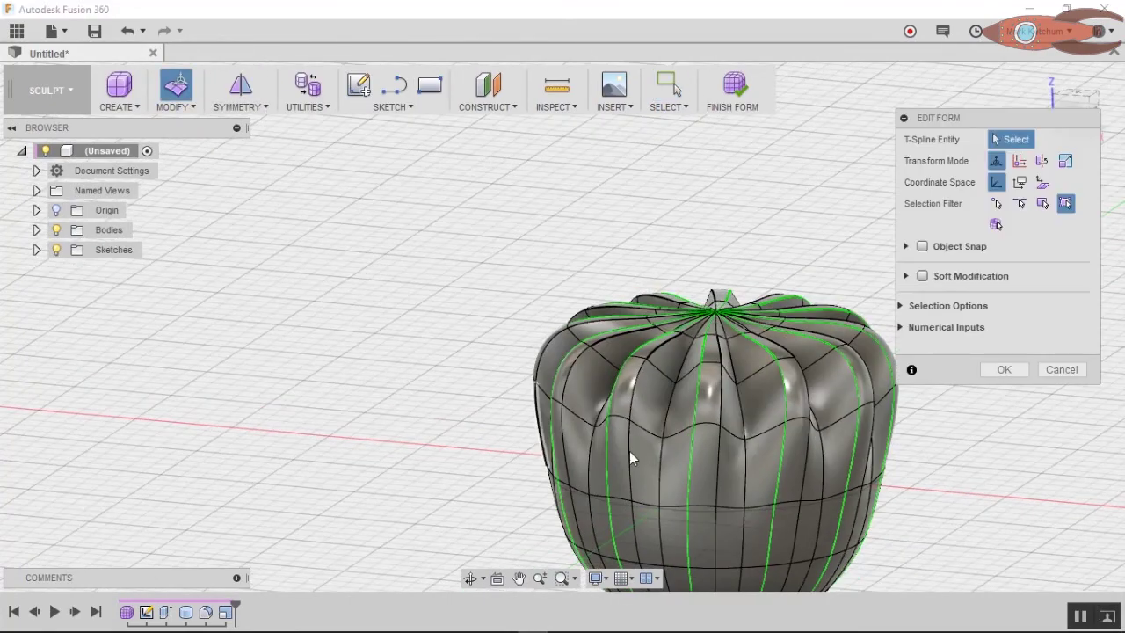
# Reshape the ribs of the reopened sculpt form with Edit Form, finish the form, and view the updated solid from all around.
pyautogui.click(746, 470)
pyautogui.keyDown('shift'); pyautogui.moveTo(528, 475); pyautogui.dragTo(386, 537, button='middle'); pyautogui.keyUp('shift')
pyautogui.click(1077, 98)
pyautogui.click(685, 211)
pyautogui.moveTo(642, 213); pyautogui.dragTo(633, 214)
pyautogui.moveTo(633, 213); pyautogui.dragTo(615, 294, button='middle')
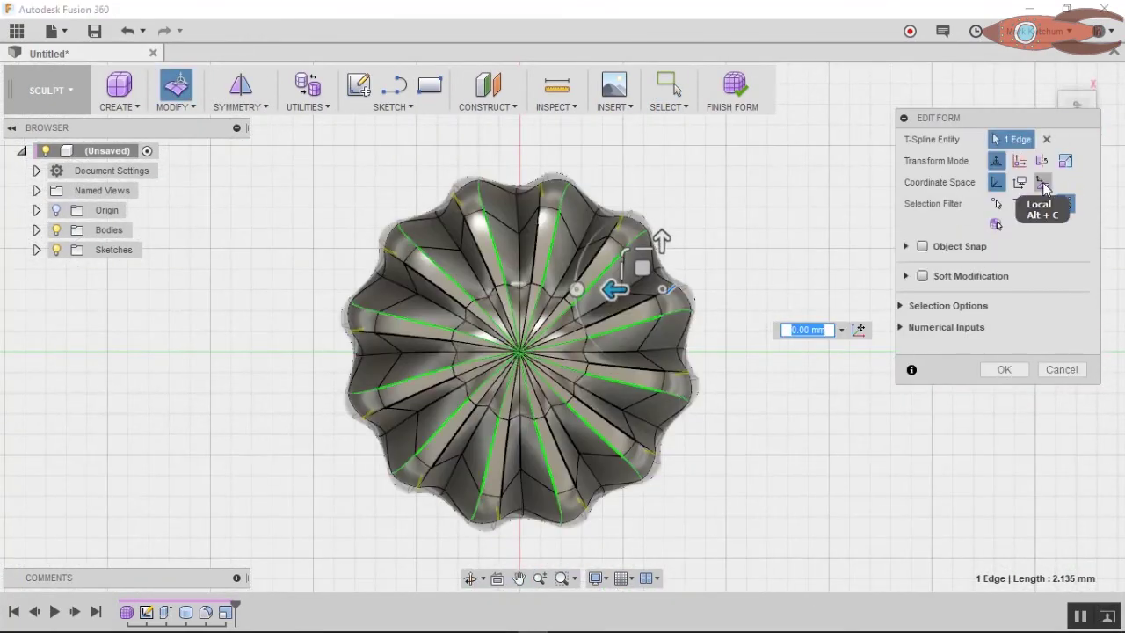
pyautogui.press('Escape')
pyautogui.click(732, 87)
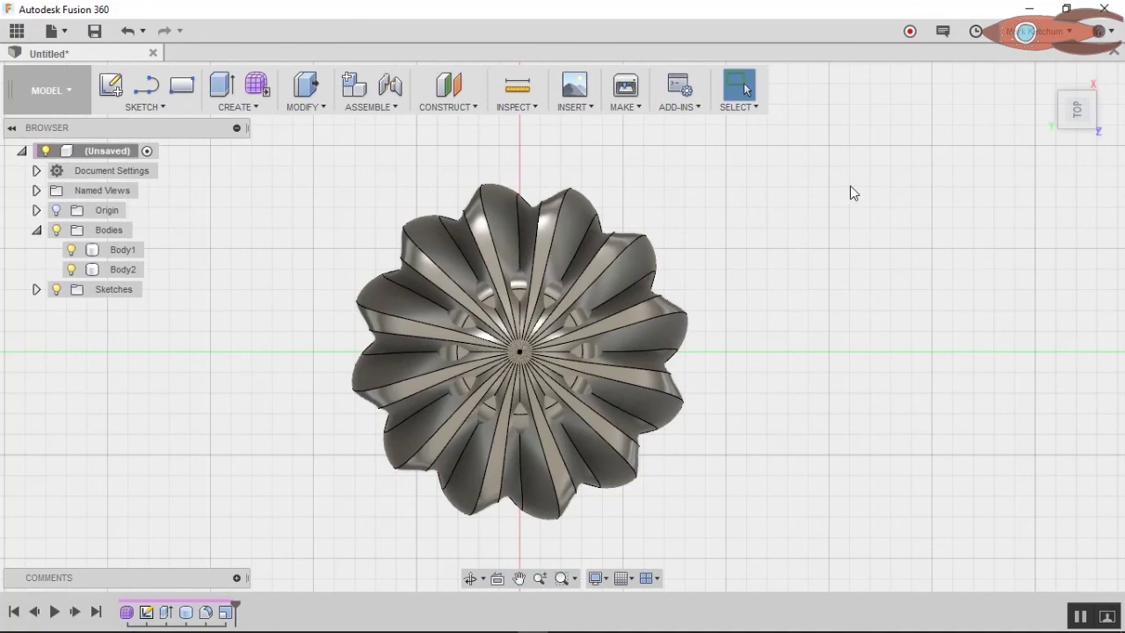
pyautogui.click(1045, 77)
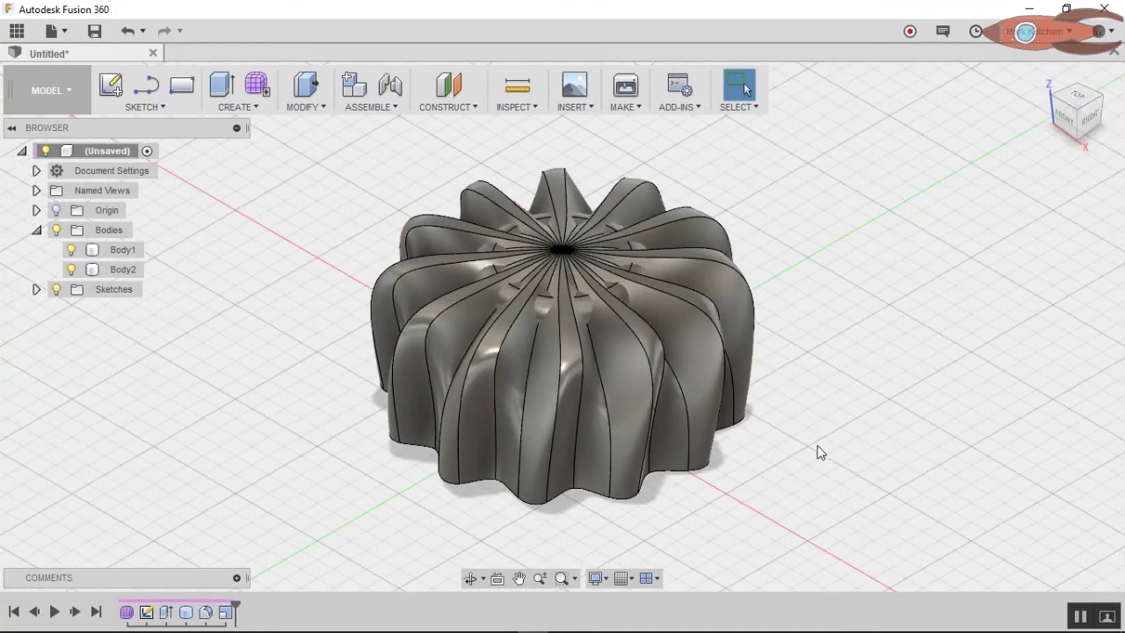
pyautogui.keyDown('shift'); pyautogui.moveTo(820, 452); pyautogui.dragTo(950, 453, button='middle'); pyautogui.keyUp('shift')
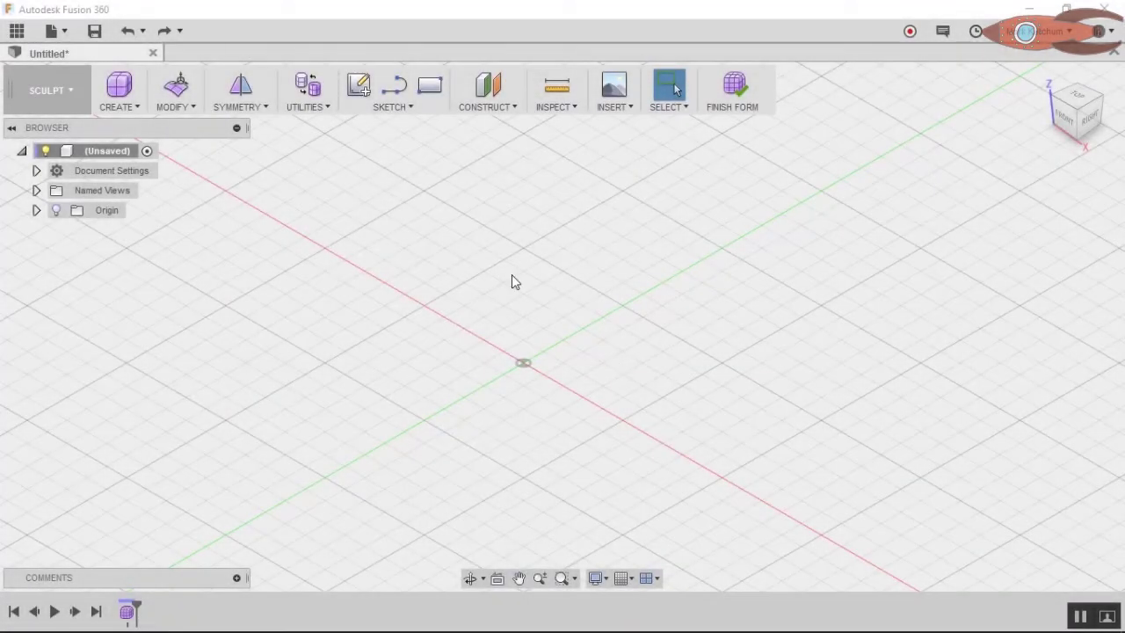
# Create a T-spline sphere with circular symmetry and use Edit Form on a vertical strip of faces to form repeating ribs.
pyautogui.click(135, 105)
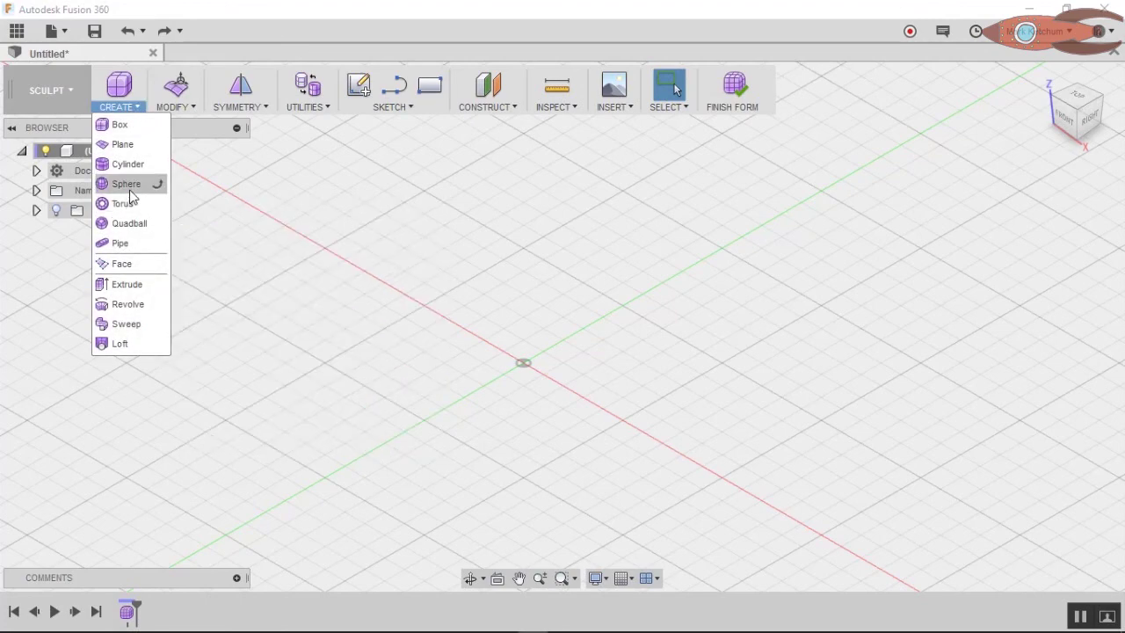
pyautogui.click(131, 185)
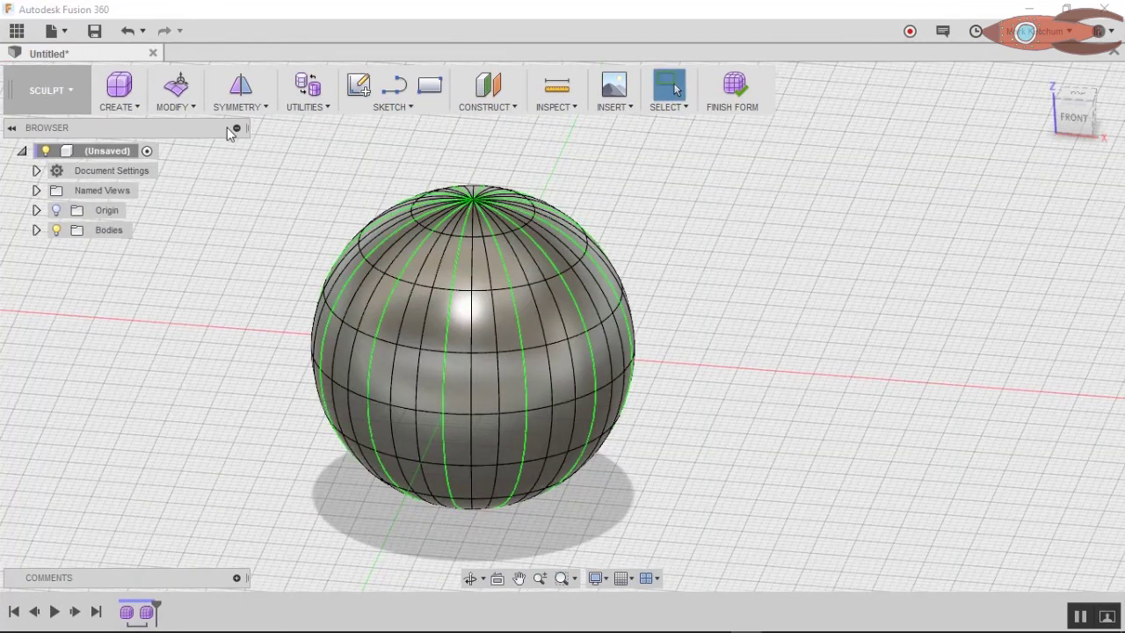
pyautogui.click(176, 86)
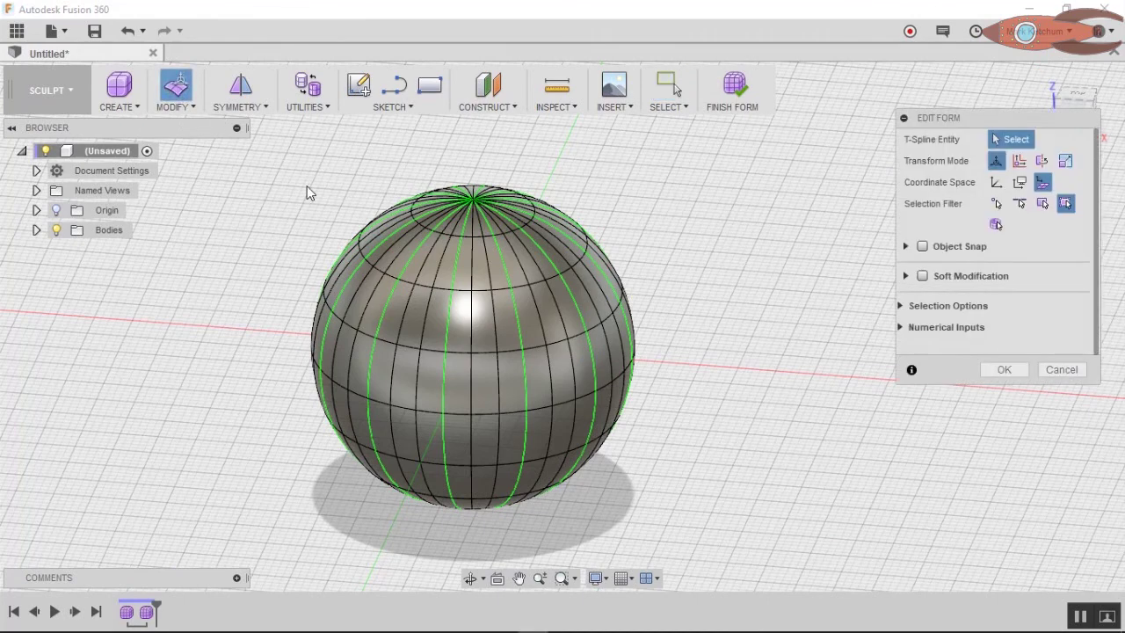
pyautogui.click(477, 324)
pyautogui.keyDown('ctrl'); pyautogui.click(479, 261); pyautogui.keyUp('ctrl')
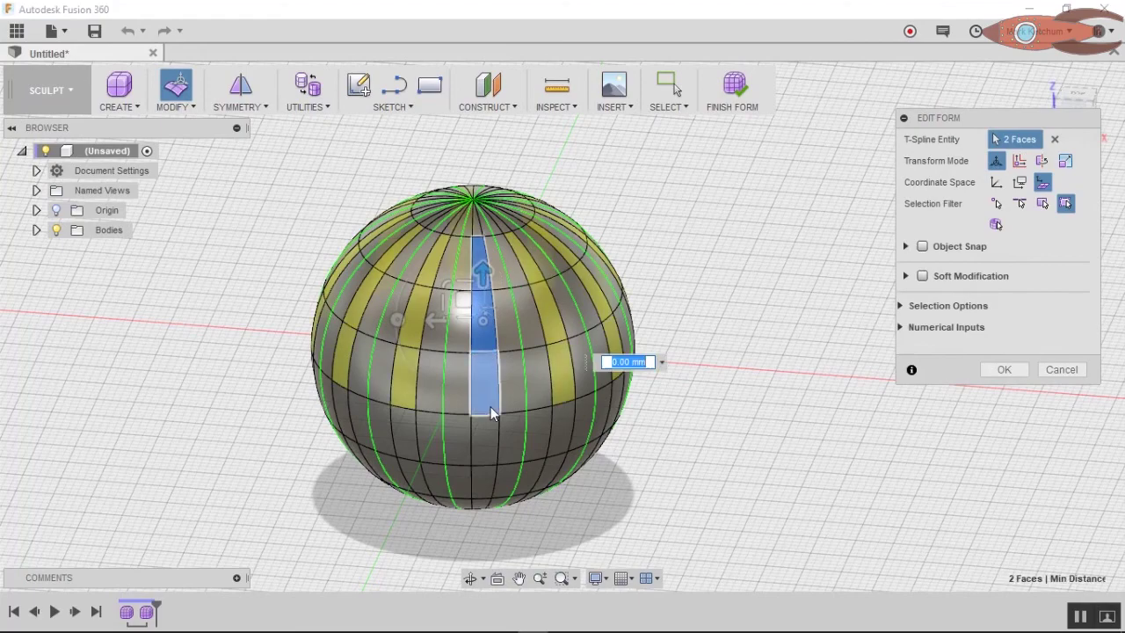
pyautogui.keyDown('ctrl'); pyautogui.click(487, 393); pyautogui.keyUp('ctrl')
pyautogui.keyDown('ctrl'); pyautogui.click(486, 442); pyautogui.keyUp('ctrl')
pyautogui.keyDown('ctrl'); pyautogui.click(484, 482); pyautogui.keyUp('ctrl')
pyautogui.keyDown('ctrl'); pyautogui.click(482, 504); pyautogui.keyUp('ctrl')
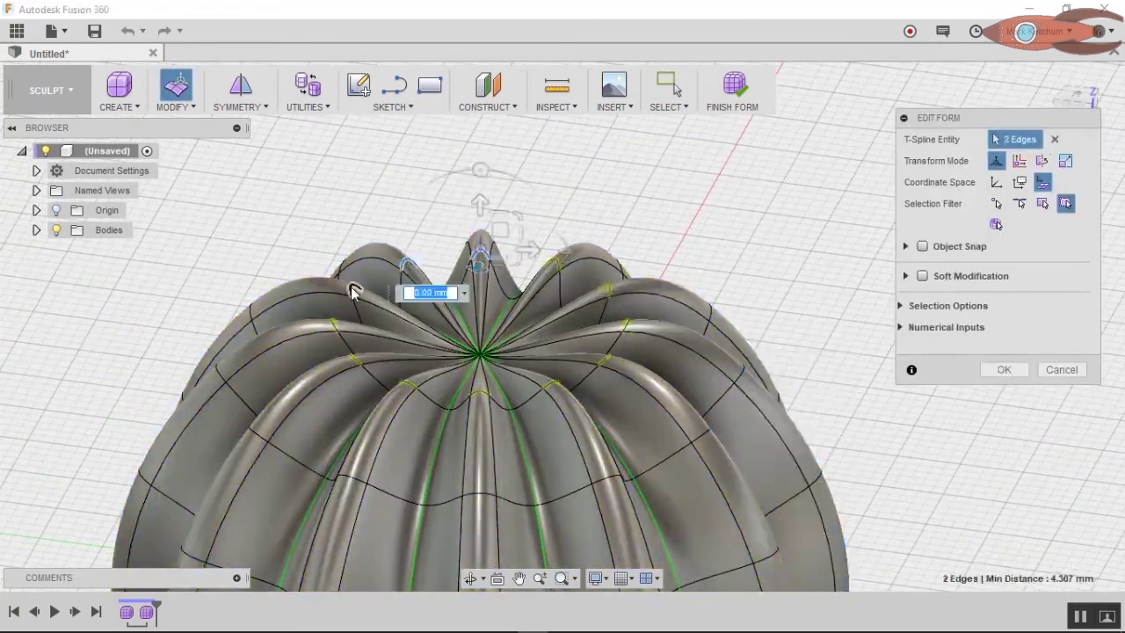
# Select the short edges across the rib crests around the upper pole and try to reshape them.
pyautogui.keyDown('shift'); pyautogui.click(478, 395); pyautogui.keyUp('shift')
pyautogui.scroll(2, 460, 395)
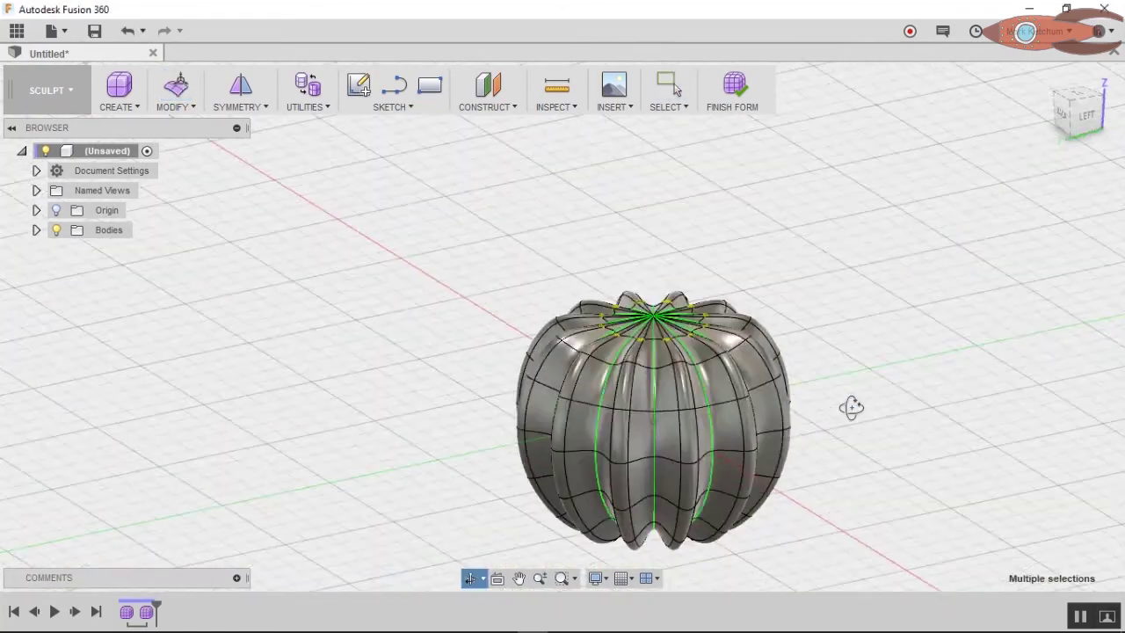
pyautogui.moveTo(852, 407); pyautogui.dragTo(857, 437)
pyautogui.press('Escape')
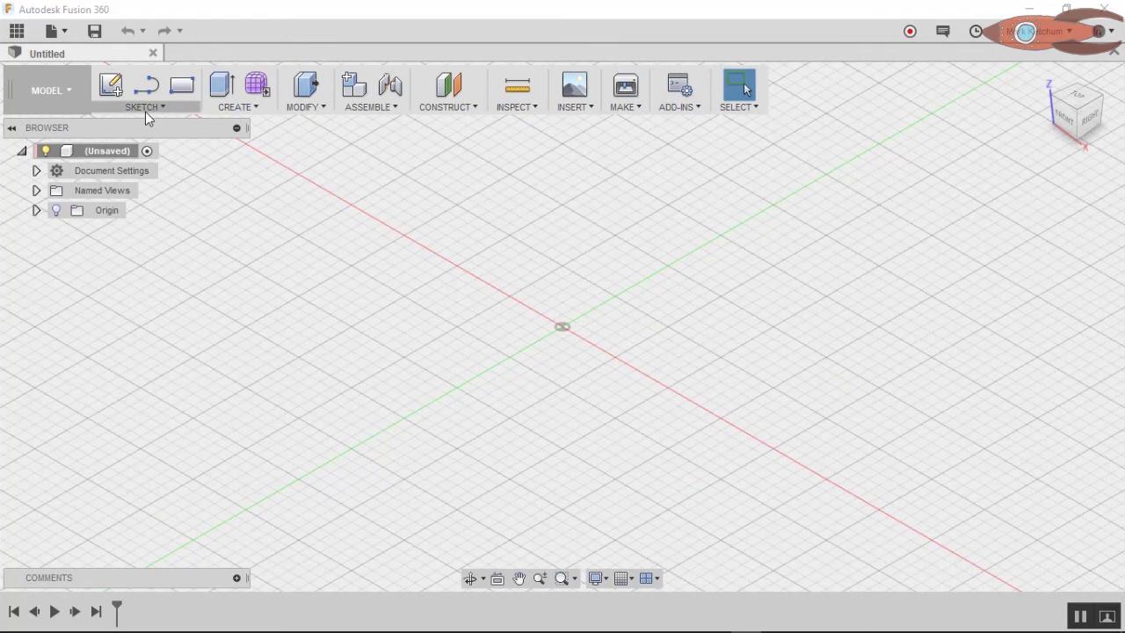
# In a new design, sketch an ellipse about 100 by 75 mm at the origin and a narrower concentric ellipse of equal height inside it.
pyautogui.click(145, 106)
pyautogui.click(163, 121)
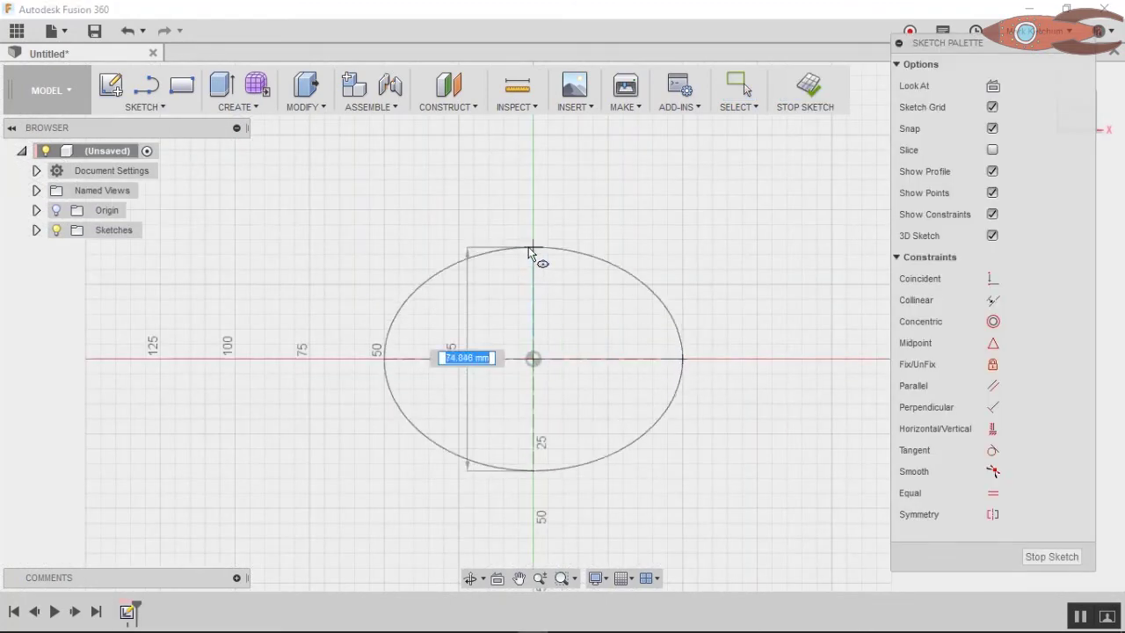
pyautogui.click(532, 254)
pyautogui.click(533, 358)
pyautogui.click(429, 359)
pyautogui.click(533, 255)
# Draw a vertical line through the centre of both ellipses, extending beyond them at each end, and finish the sketch.
pyautogui.click(147, 85)
pyautogui.click(533, 210)
pyautogui.doubleClick(533, 493)
pyautogui.click(806, 90)
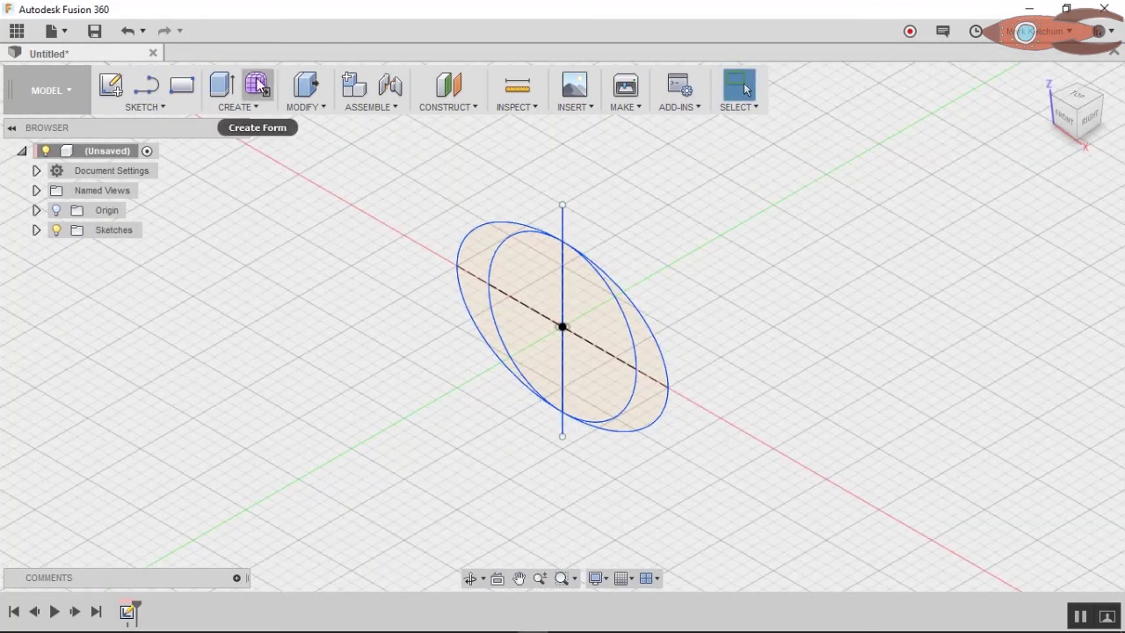
# Create a form by revolving the crescent between the ellipses symmetrically by 10 degrees about the vertical line, with 8 profile faces.
pyautogui.click(257, 83)
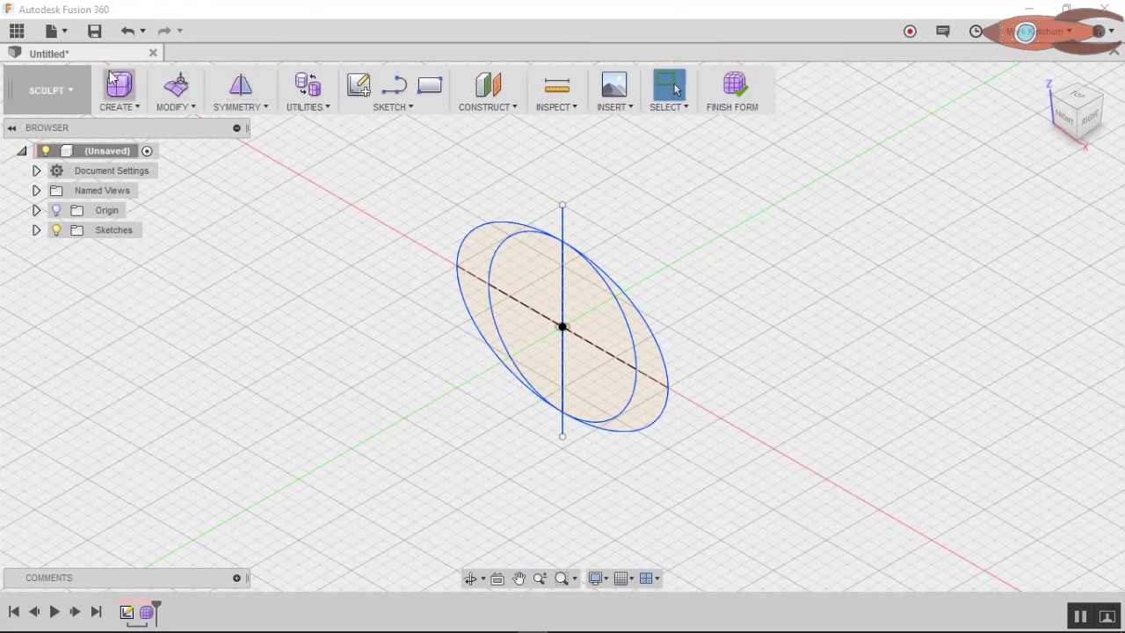
pyautogui.click(120, 104)
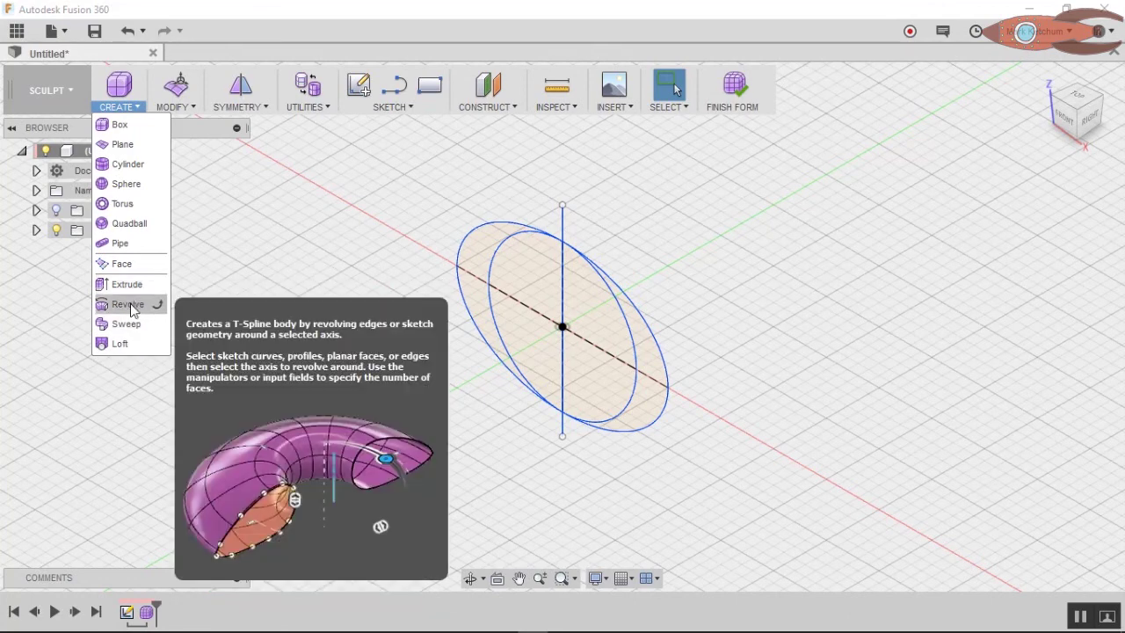
pyautogui.click(127, 304)
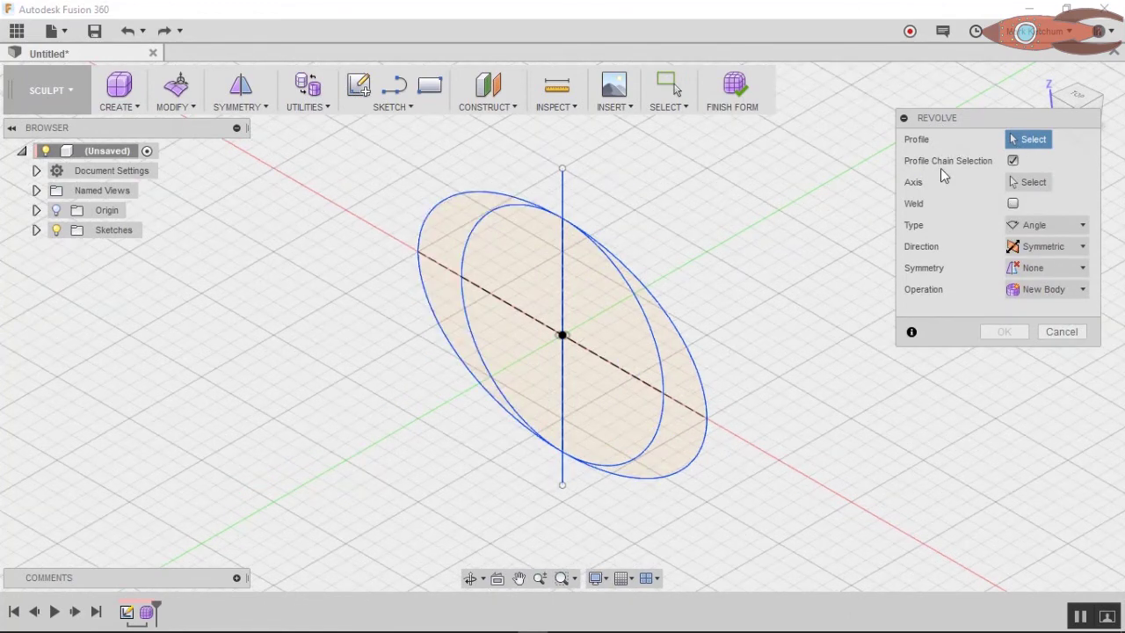
pyautogui.click(580, 222)
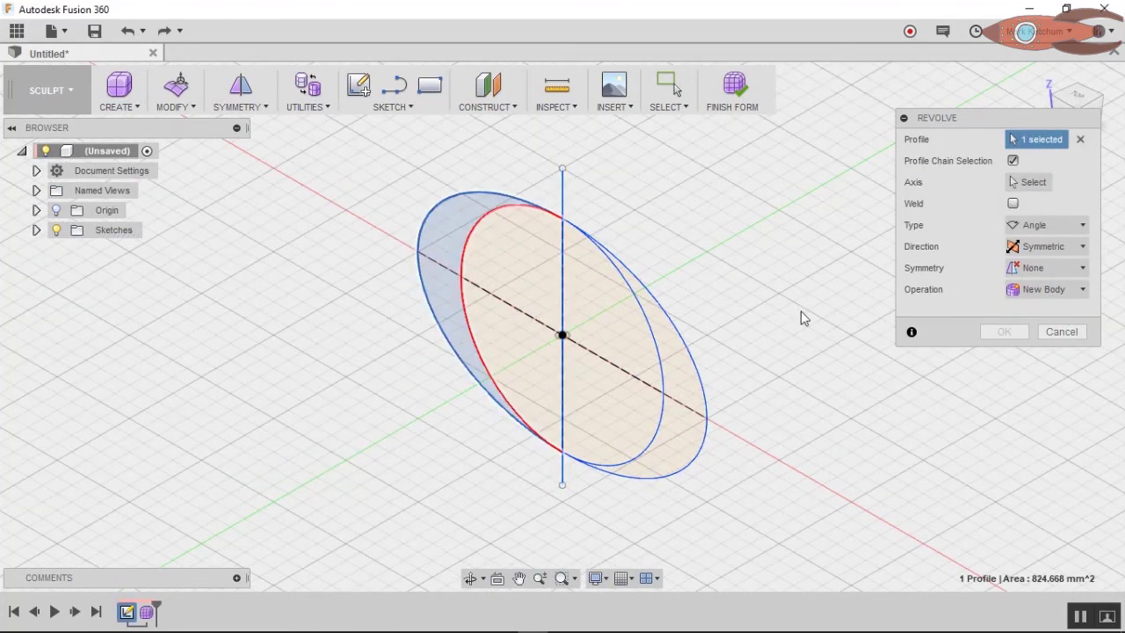
pyautogui.click(561, 261)
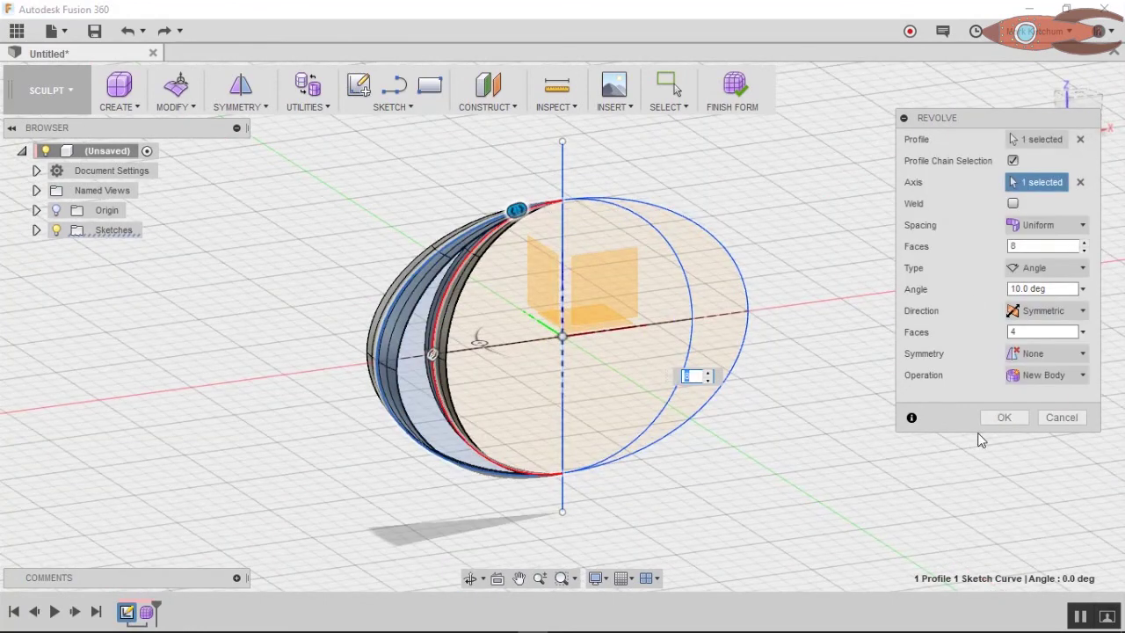
pyautogui.click(998, 419)
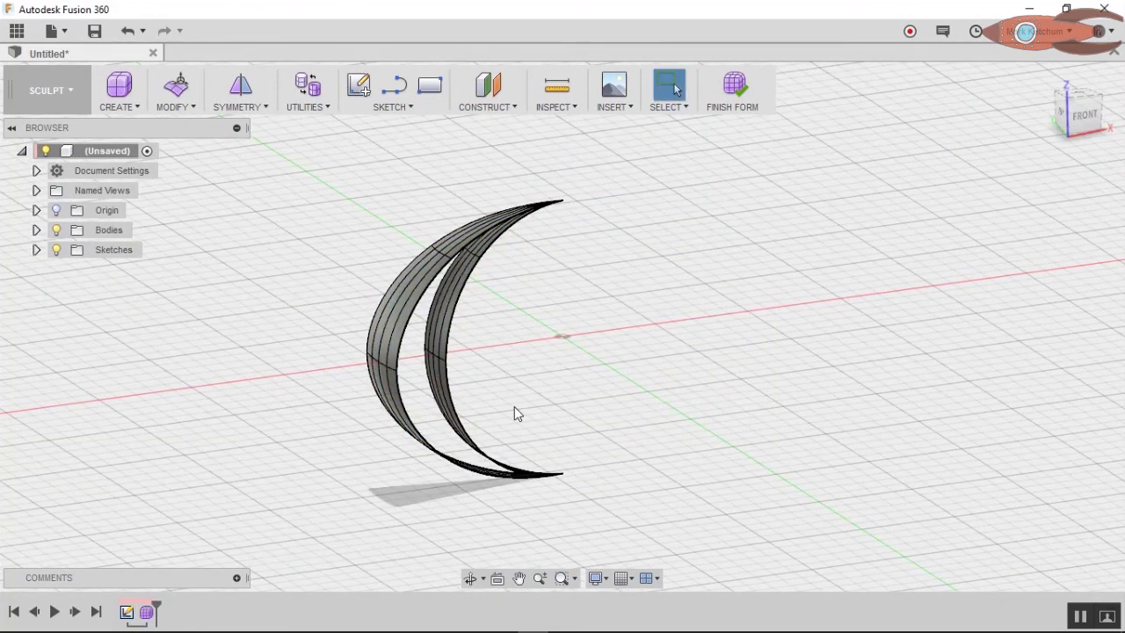
# Preview a Fill Hole on one open side of the crescent using the Reduced Star mode and an outer boundary edge.
pyautogui.keyDown('shift'); pyautogui.moveTo(636, 465); pyautogui.dragTo(437, 175, button='middle'); pyautogui.keyUp('shift')
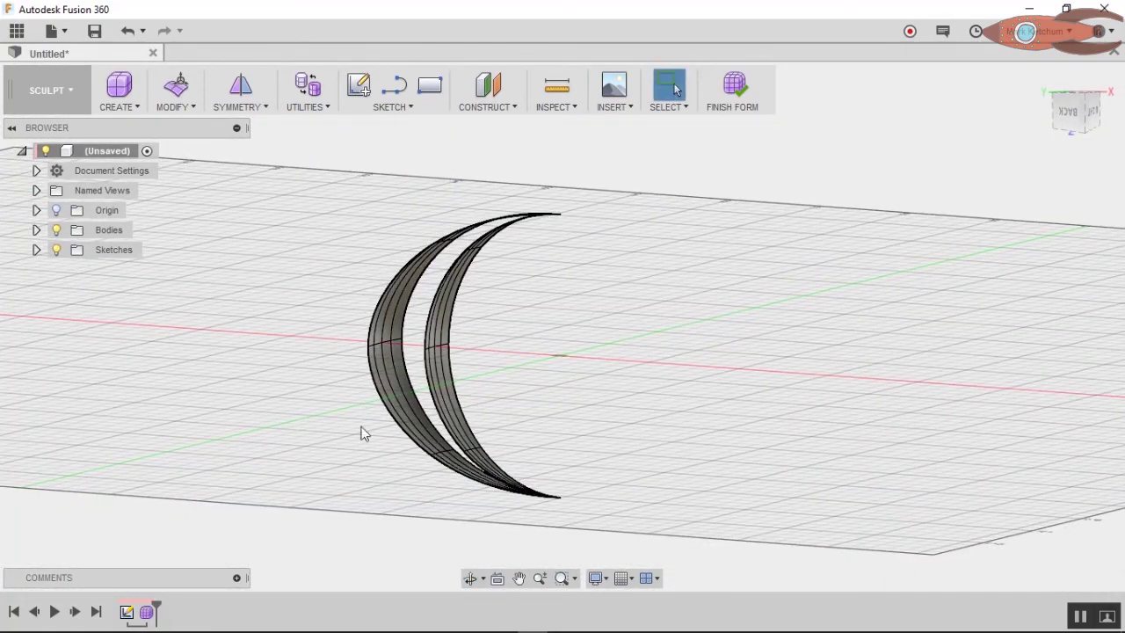
pyautogui.moveTo(334, 447); pyautogui.dragTo(350, 399, button='middle')
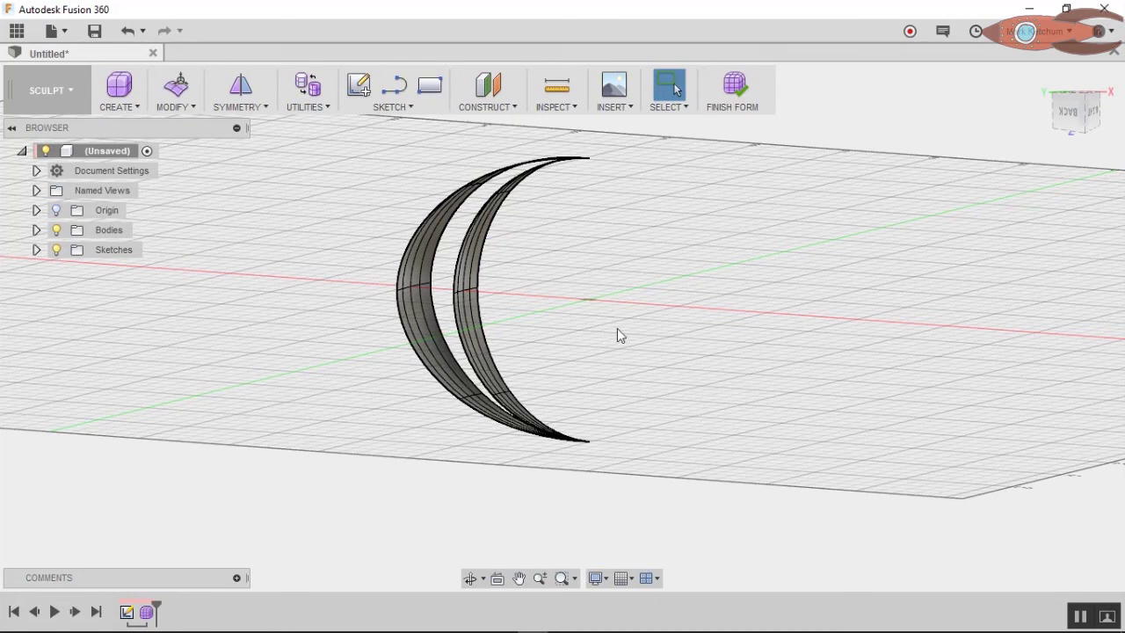
pyautogui.click(176, 106)
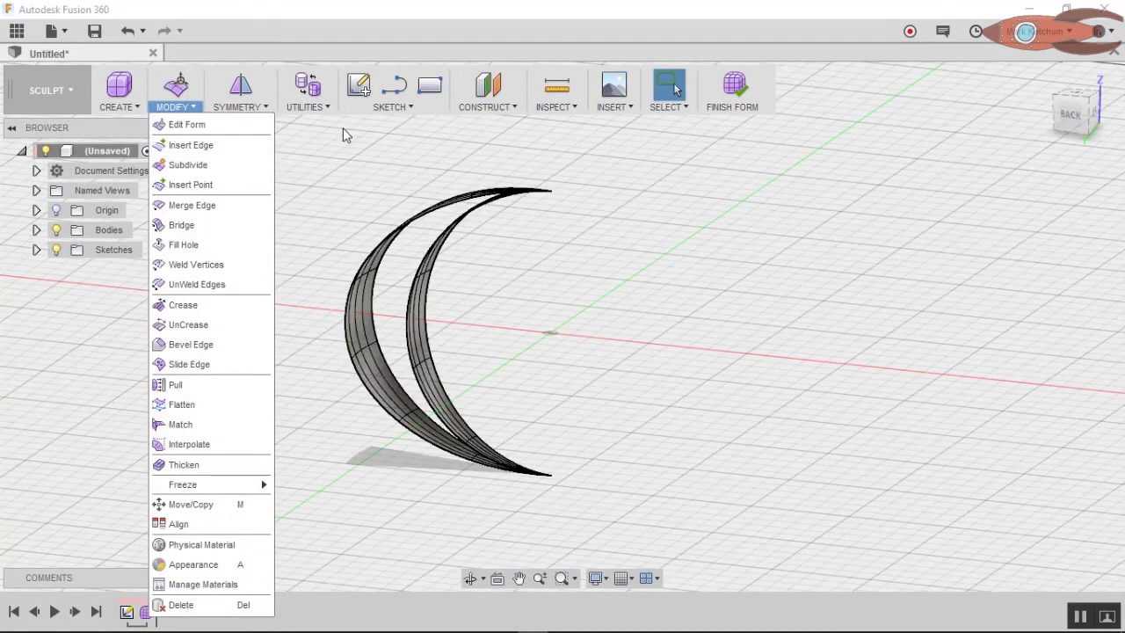
pyautogui.click(325, 200)
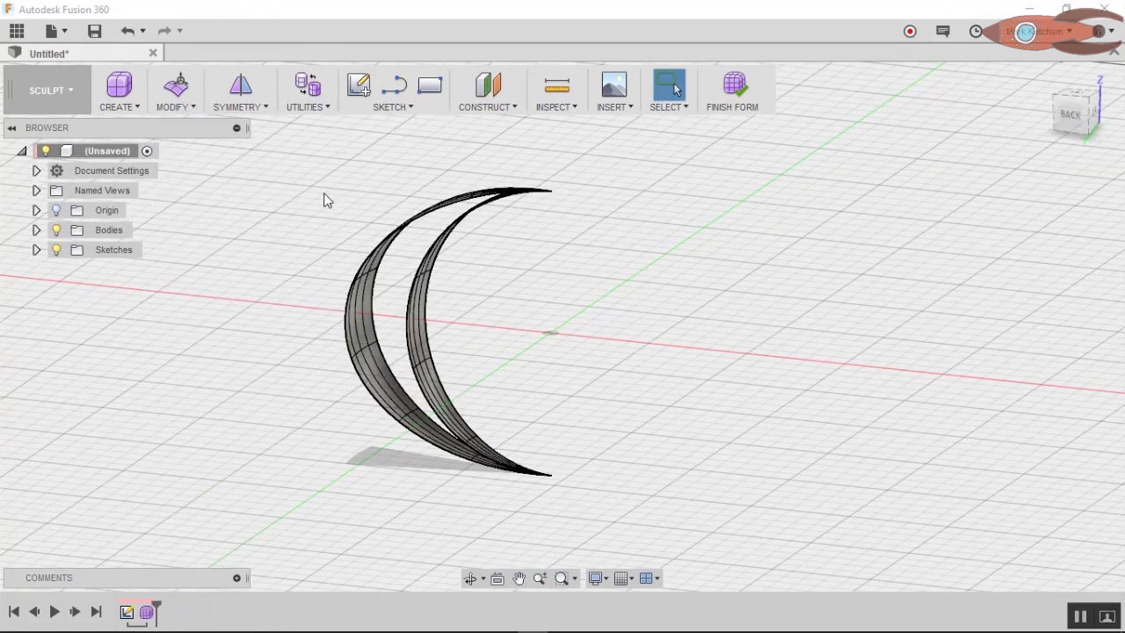
pyautogui.click(180, 107)
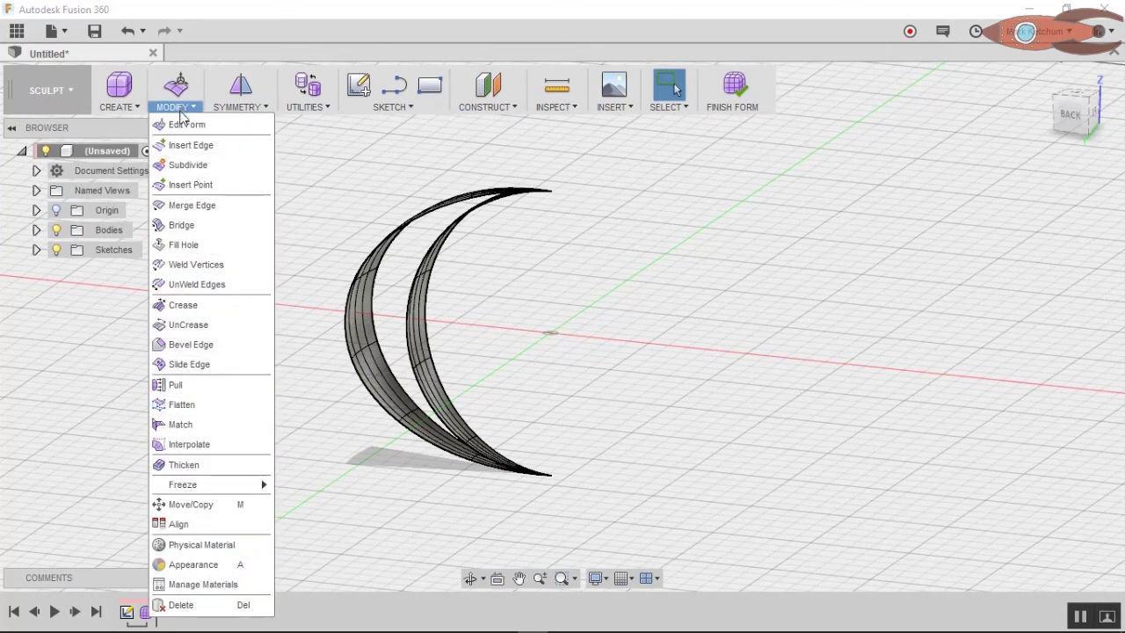
pyautogui.click(206, 248)
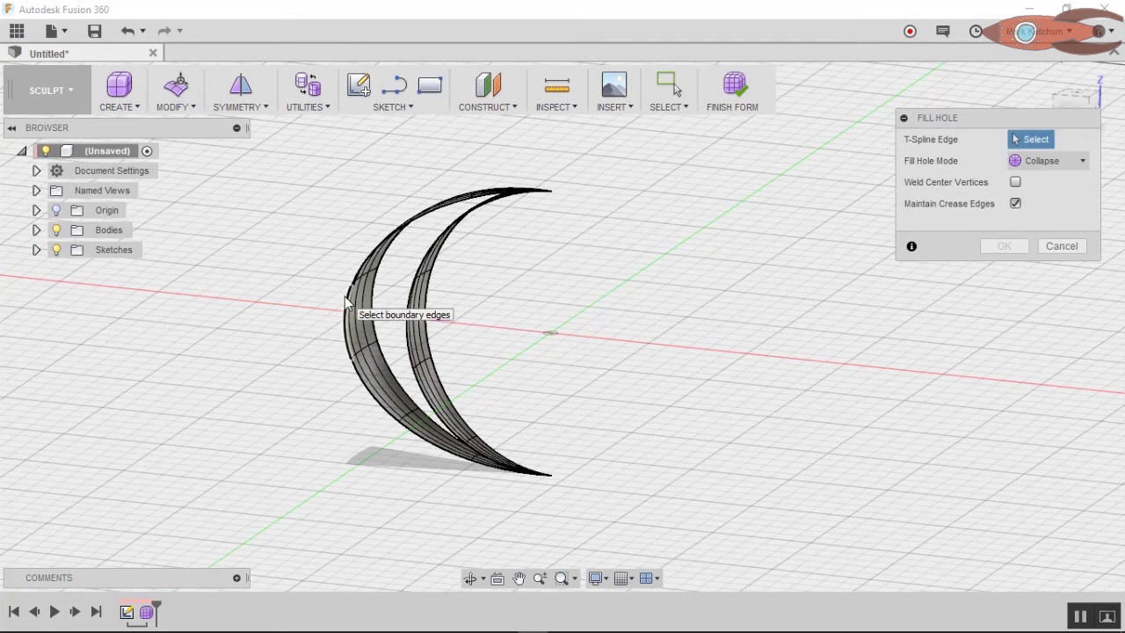
pyautogui.click(1035, 164)
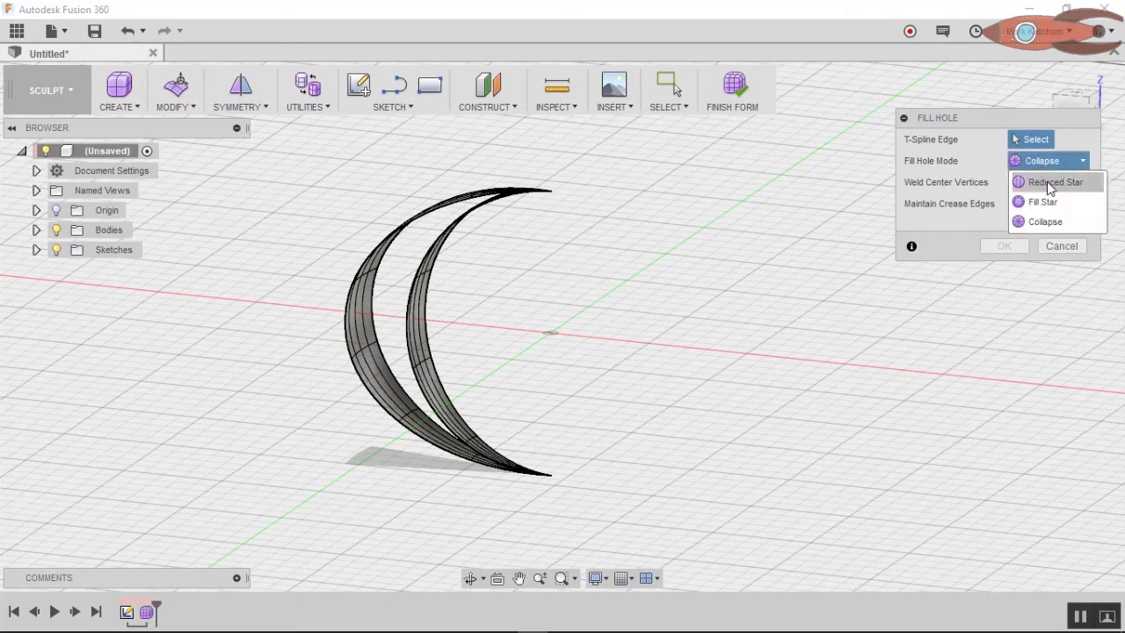
pyautogui.click(1049, 183)
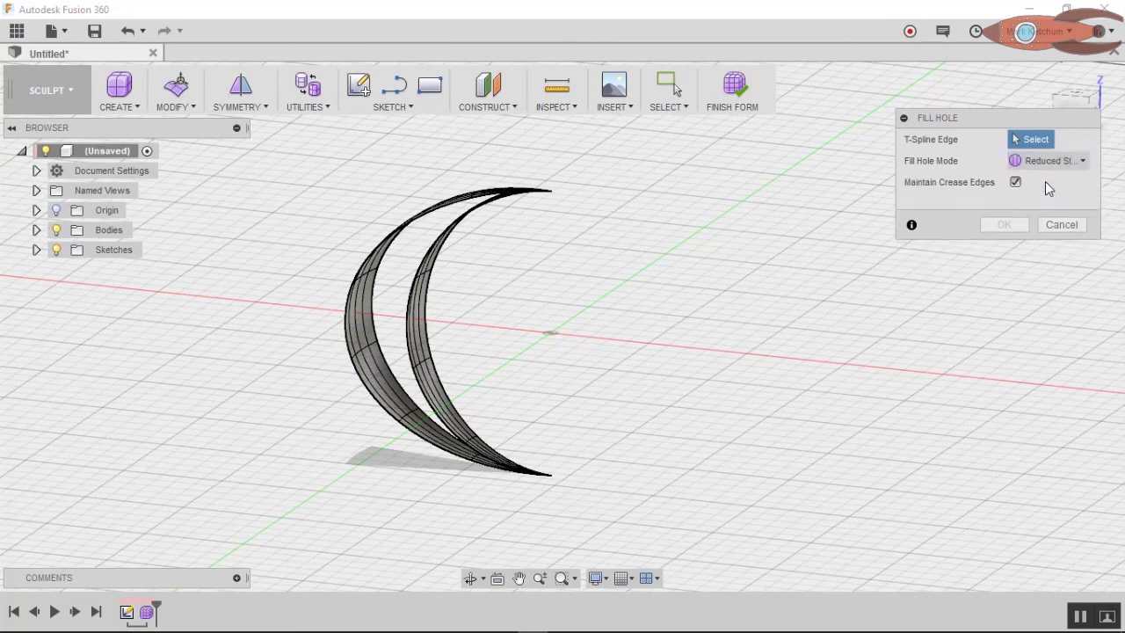
pyautogui.click(348, 315)
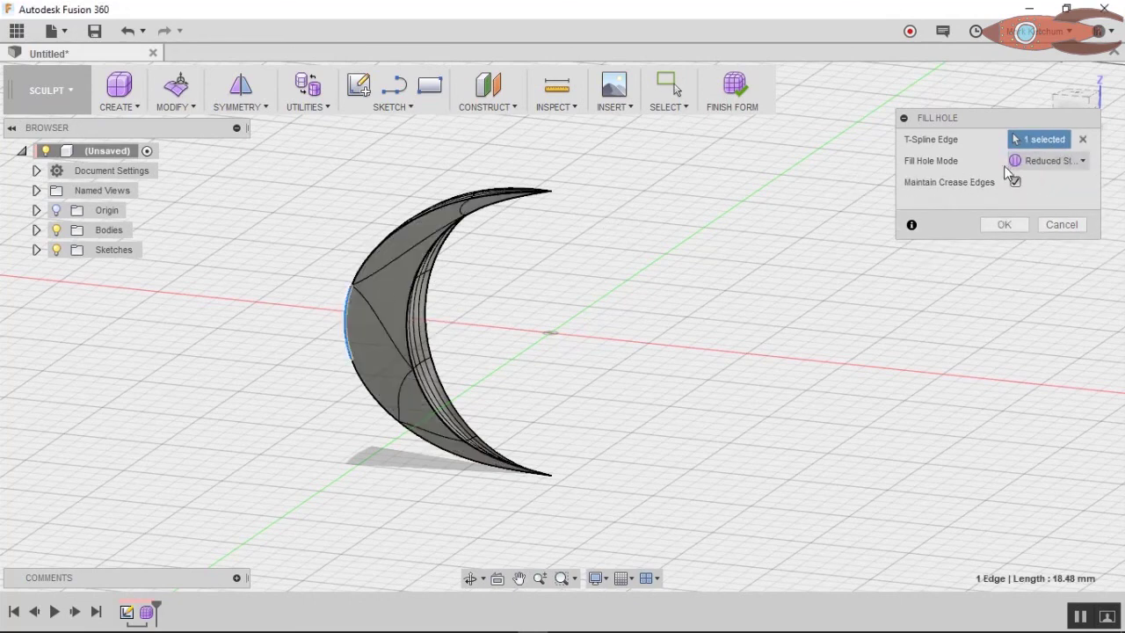
# Compare the Fill Star and Collapse modes for the hole, and set the fill mode back to Reduced Star.
pyautogui.click(1042, 161)
pyautogui.click(1046, 204)
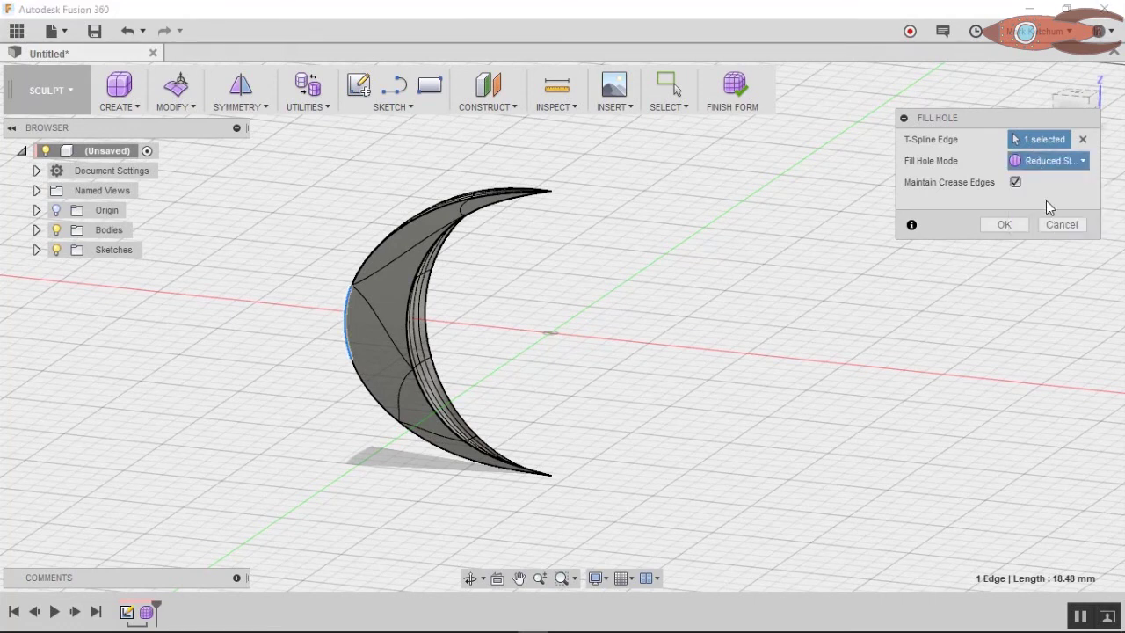
pyautogui.click(1056, 164)
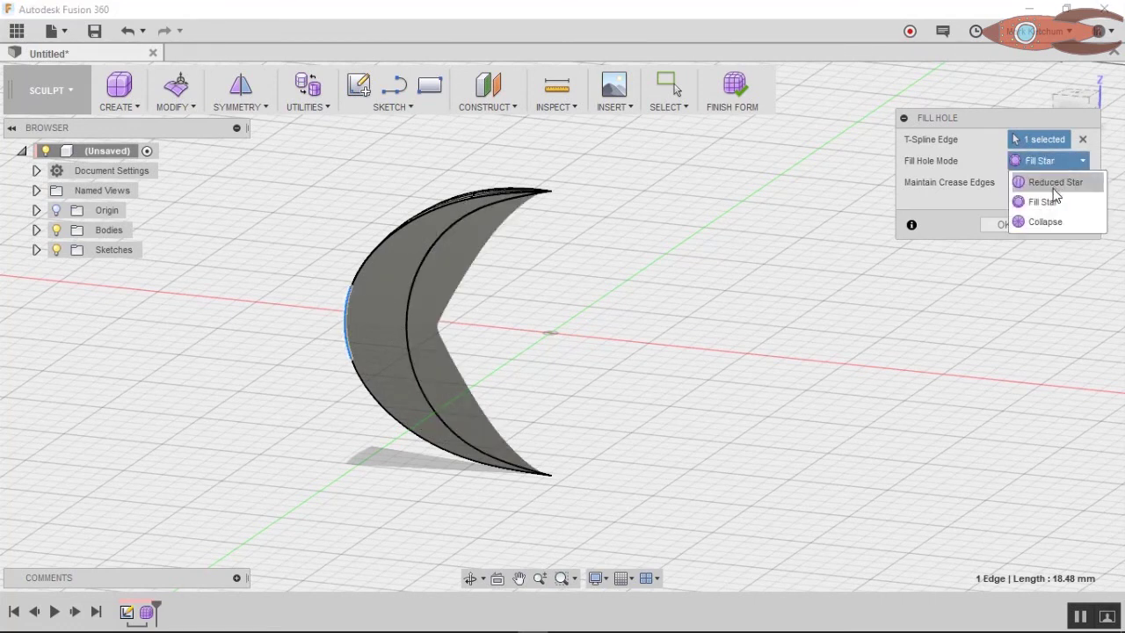
pyautogui.click(1046, 221)
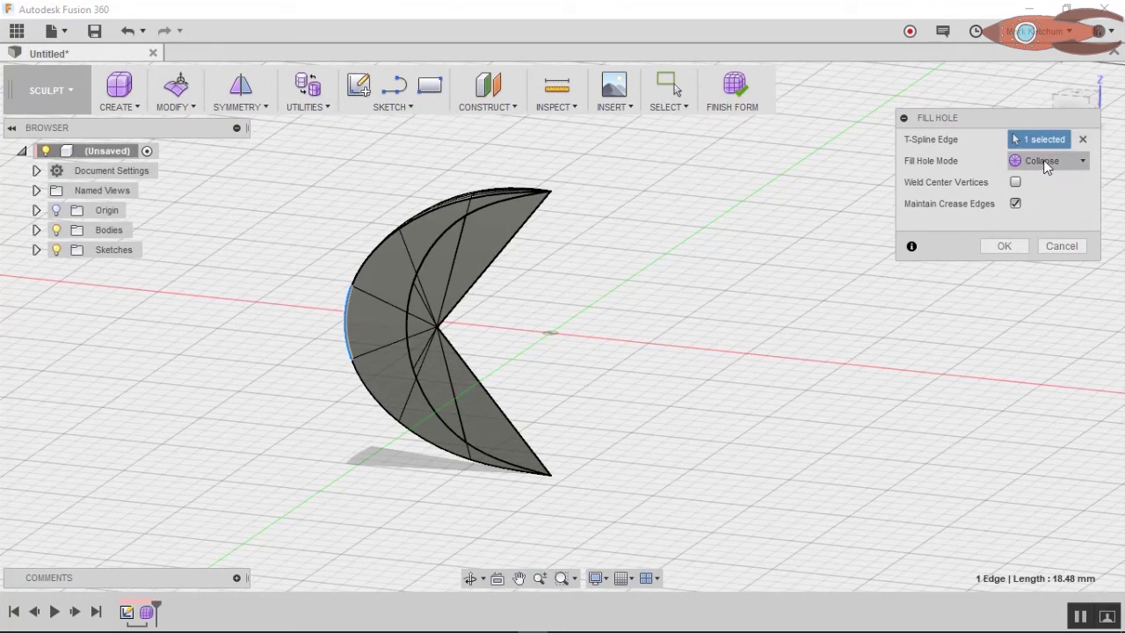
pyautogui.click(1046, 162)
pyautogui.click(1046, 182)
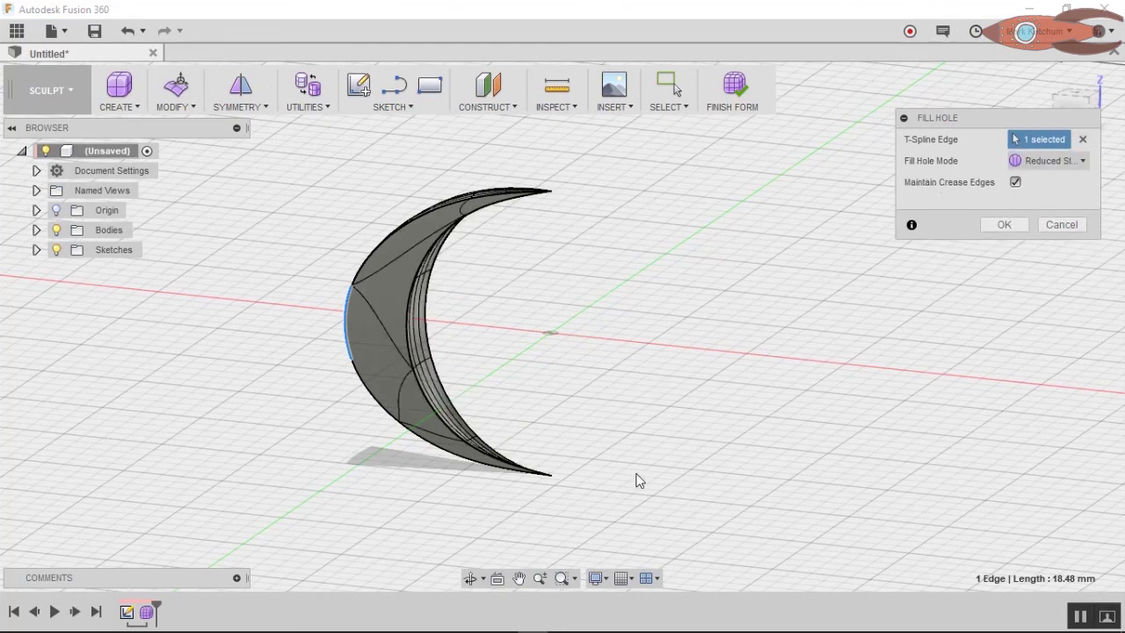
# Turn off maintaining crease edges for the fill and apply it to the crescent's open side.
pyautogui.keyDown('shift'); pyautogui.moveTo(616, 454); pyautogui.dragTo(689, 466, button='middle'); pyautogui.keyUp('shift')
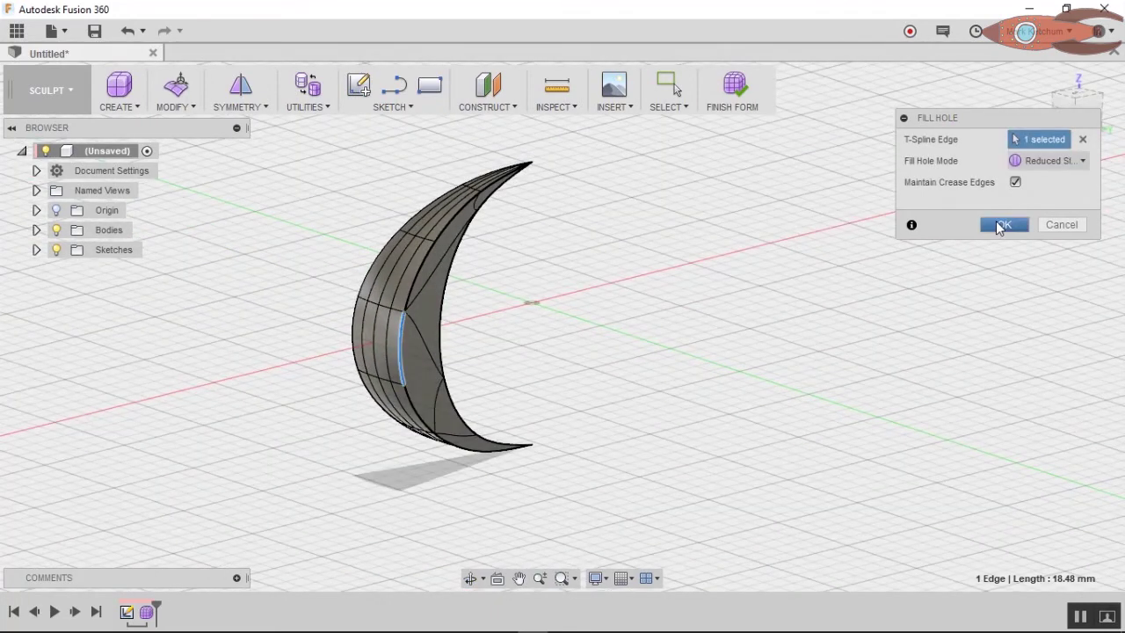
pyautogui.click(1002, 226)
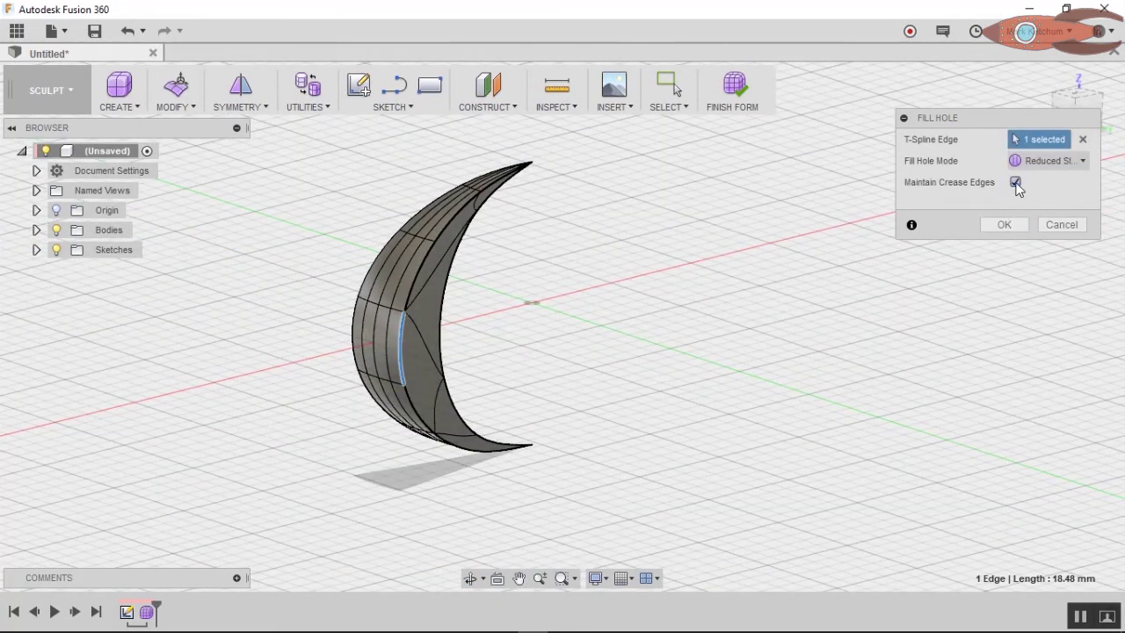
pyautogui.click(1016, 184)
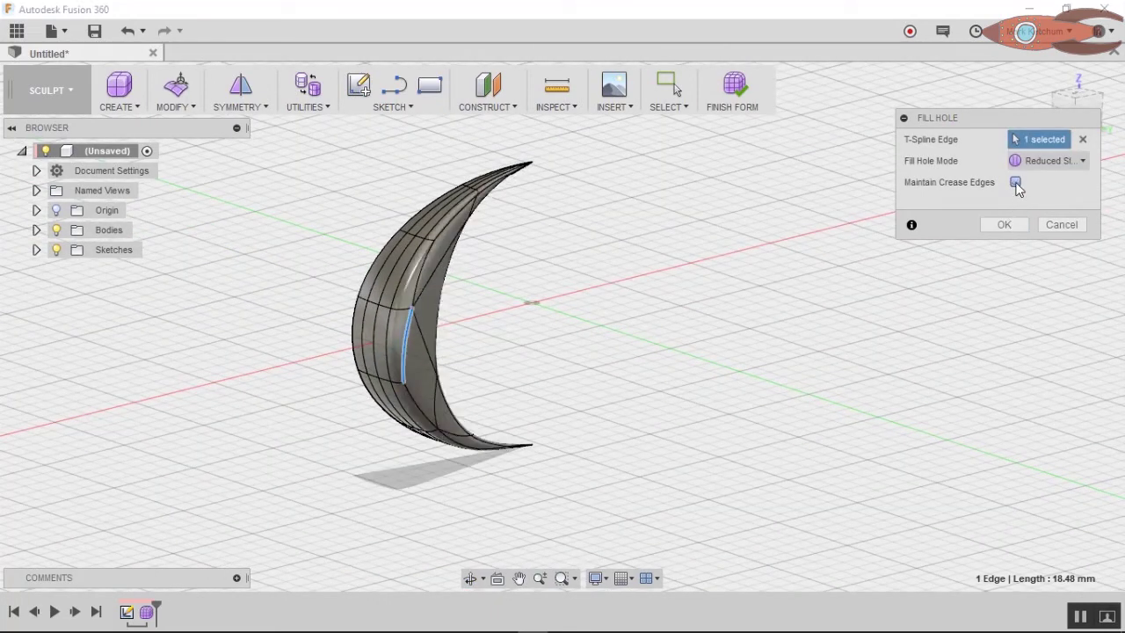
pyautogui.scroll(4, 359, 318)
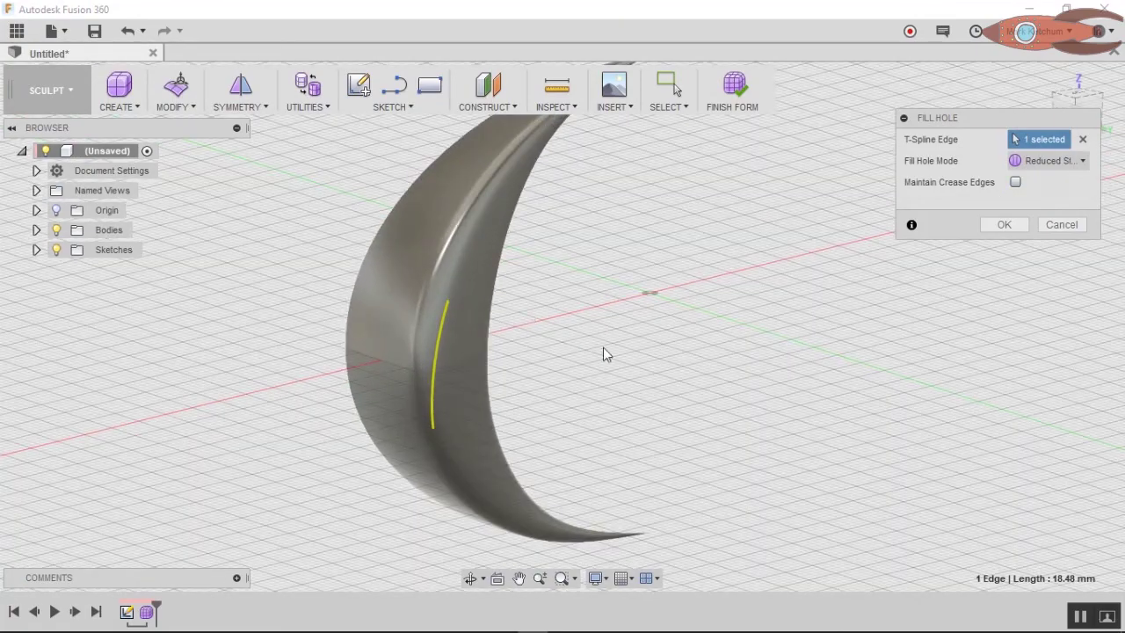
pyautogui.moveTo(613, 344)
pyautogui.keyDown('shift'); pyautogui.mouseDown(button='middle')
pyautogui.moveTo(623, 301)
pyautogui.moveTo(627, 329)
pyautogui.mouseUp(button='middle'); pyautogui.keyUp('shift')
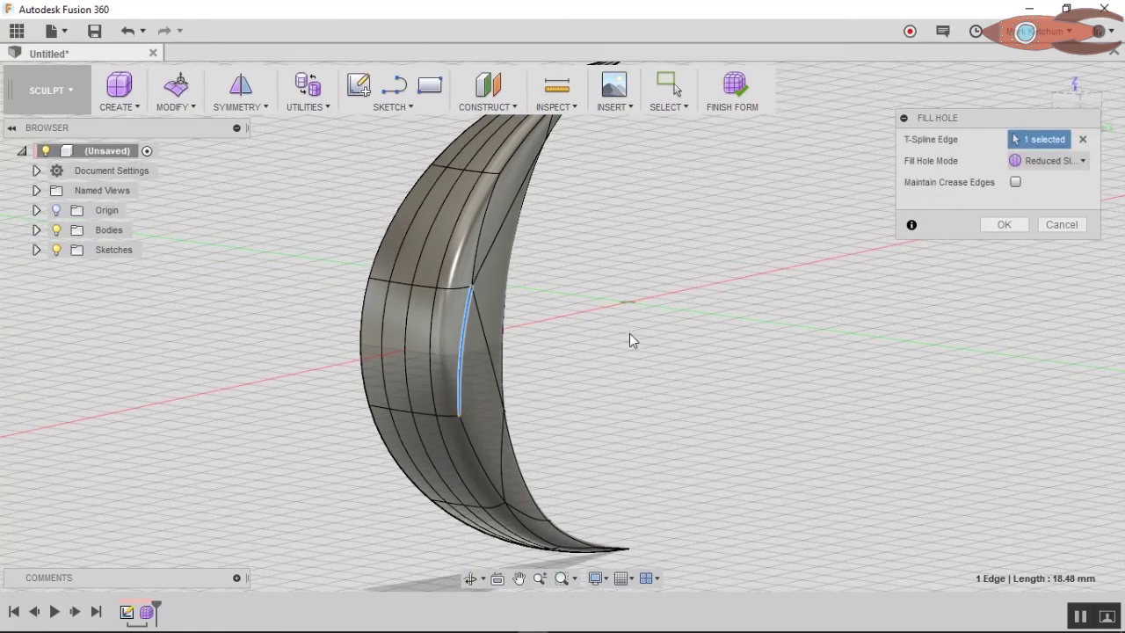
pyautogui.click(1002, 225)
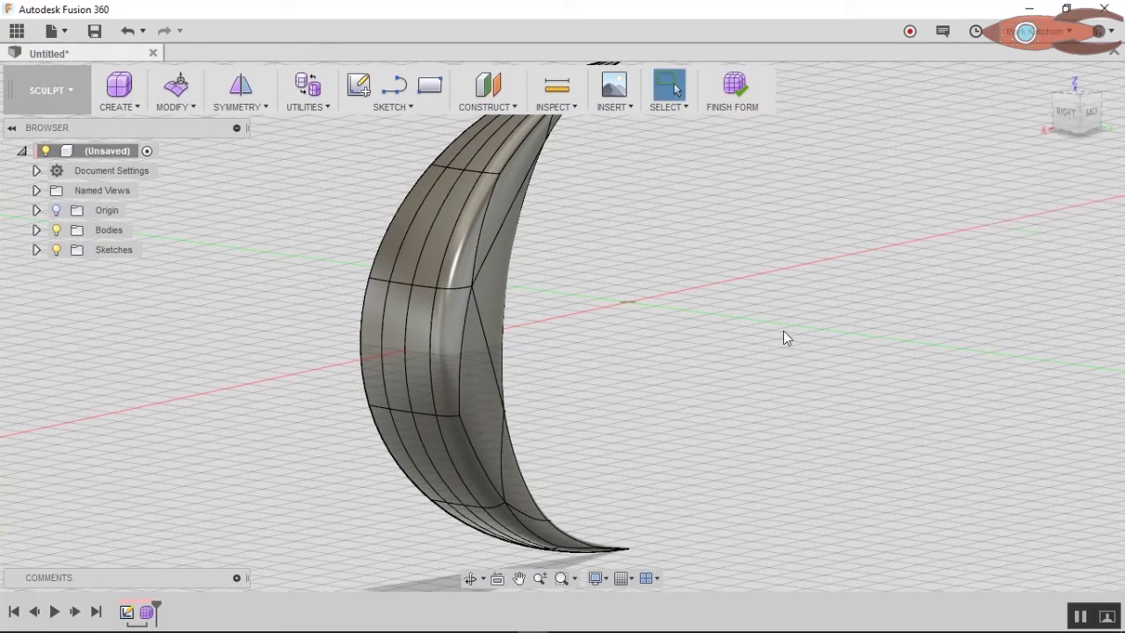
# Fill the crescent's opposite open side using Reduced Star with crease edges not maintained.
pyautogui.keyDown('shift'); pyautogui.moveTo(703, 358); pyautogui.dragTo(783, 352, button='middle'); pyautogui.keyUp('shift')
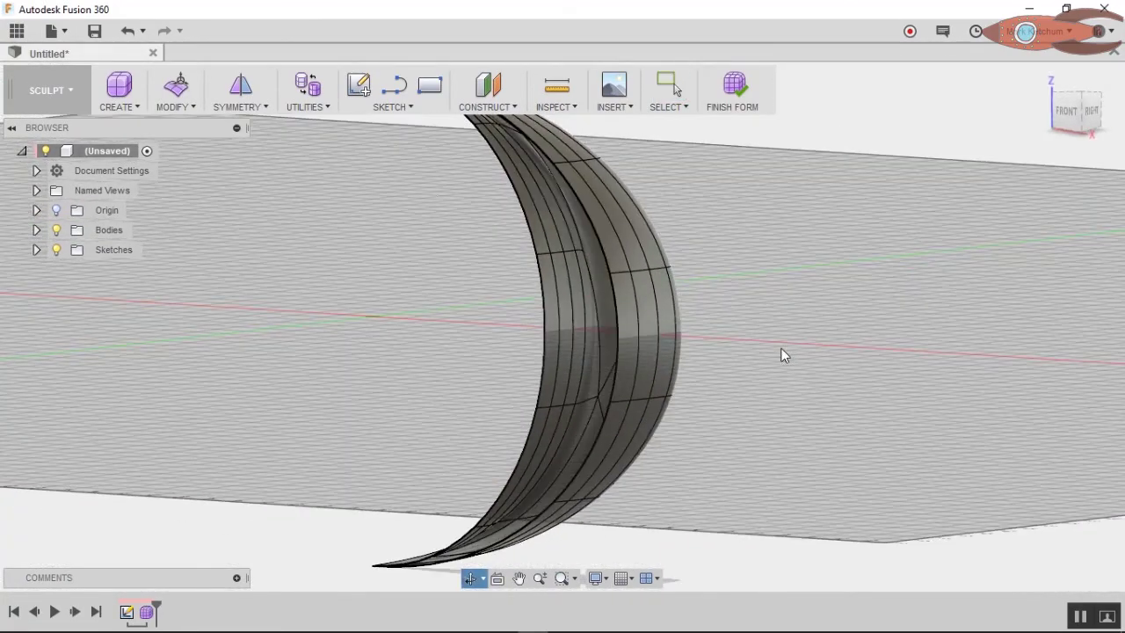
pyautogui.click(177, 106)
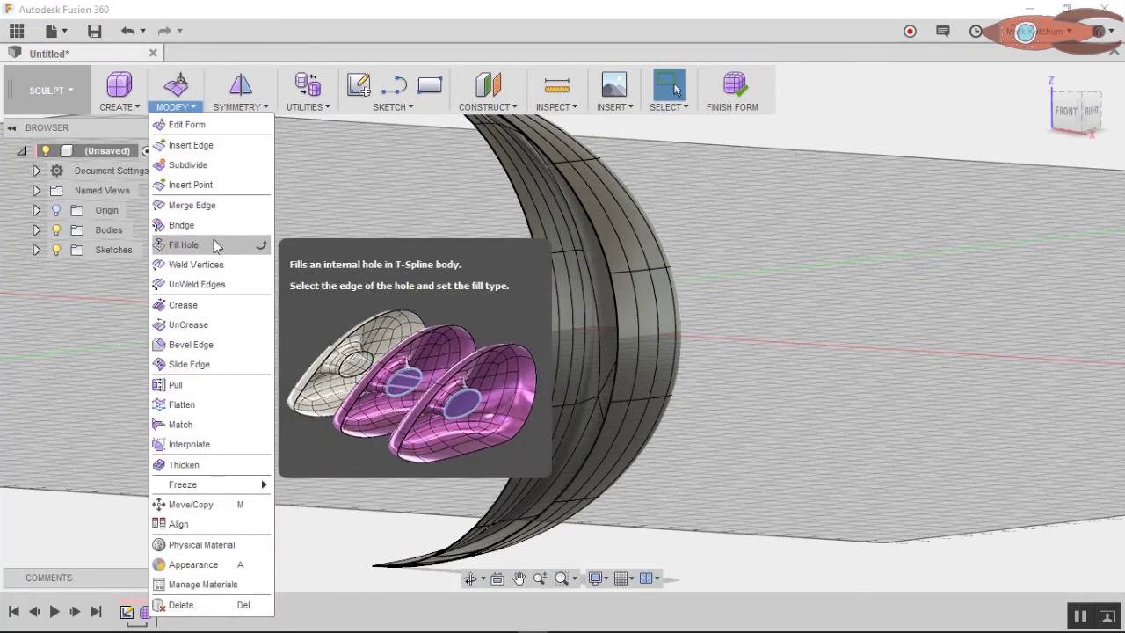
pyautogui.click(216, 246)
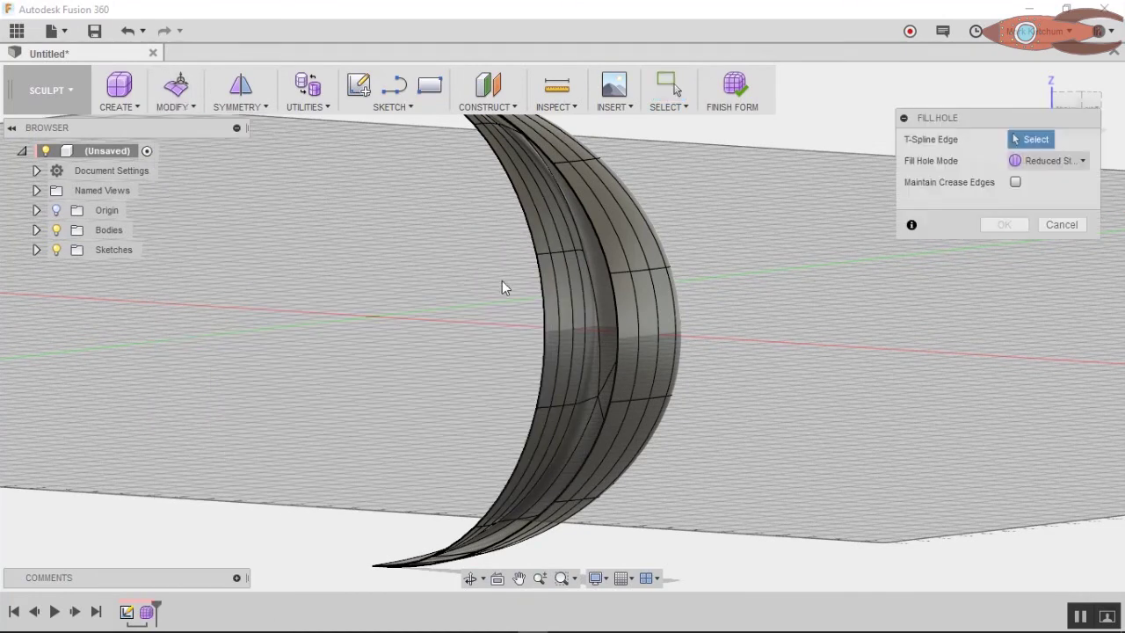
pyautogui.click(543, 309)
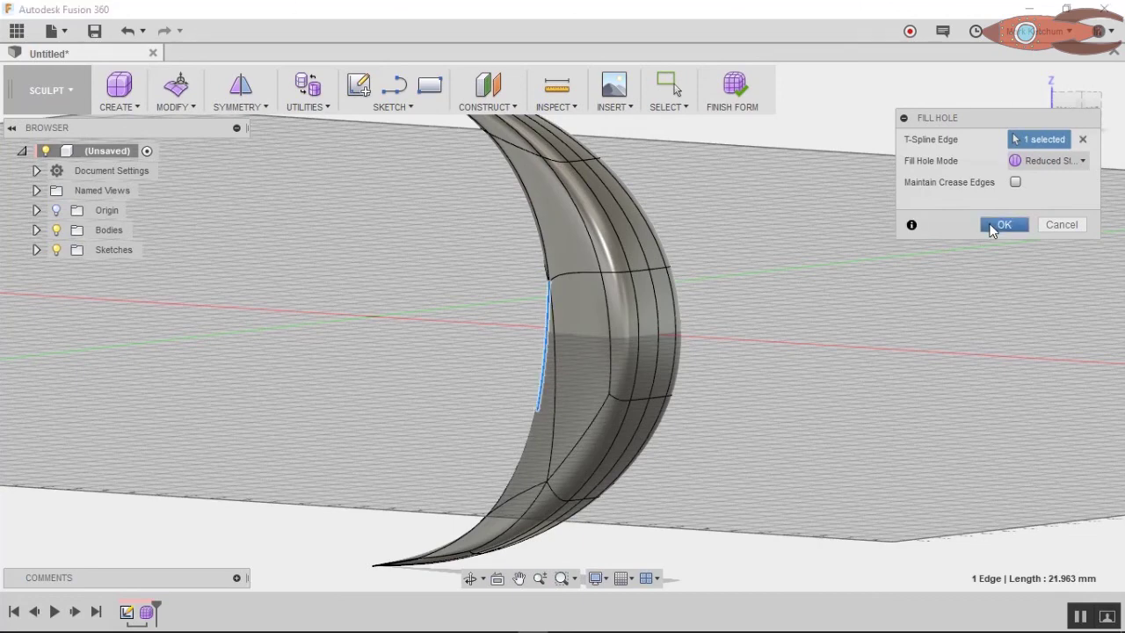
pyautogui.click(1002, 225)
# Try to finish the form, and return to the Sculpt workspace from the conversion error.
pyautogui.click(1043, 79)
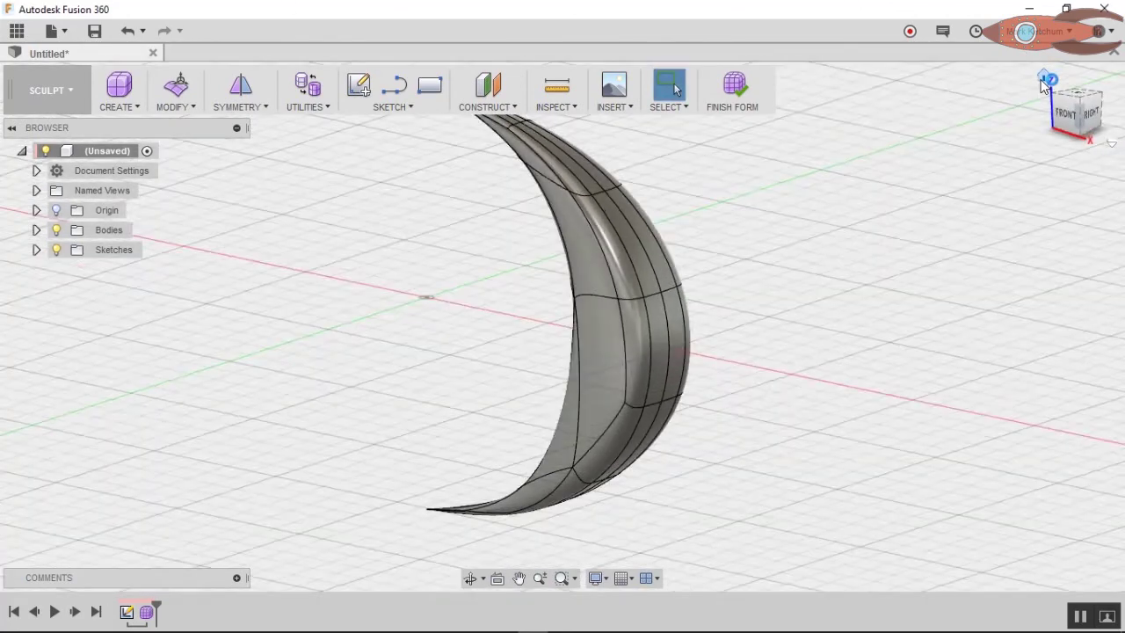
pyautogui.keyDown('shift'); pyautogui.moveTo(928, 387); pyautogui.dragTo(772, 367, button='middle'); pyautogui.keyUp('shift')
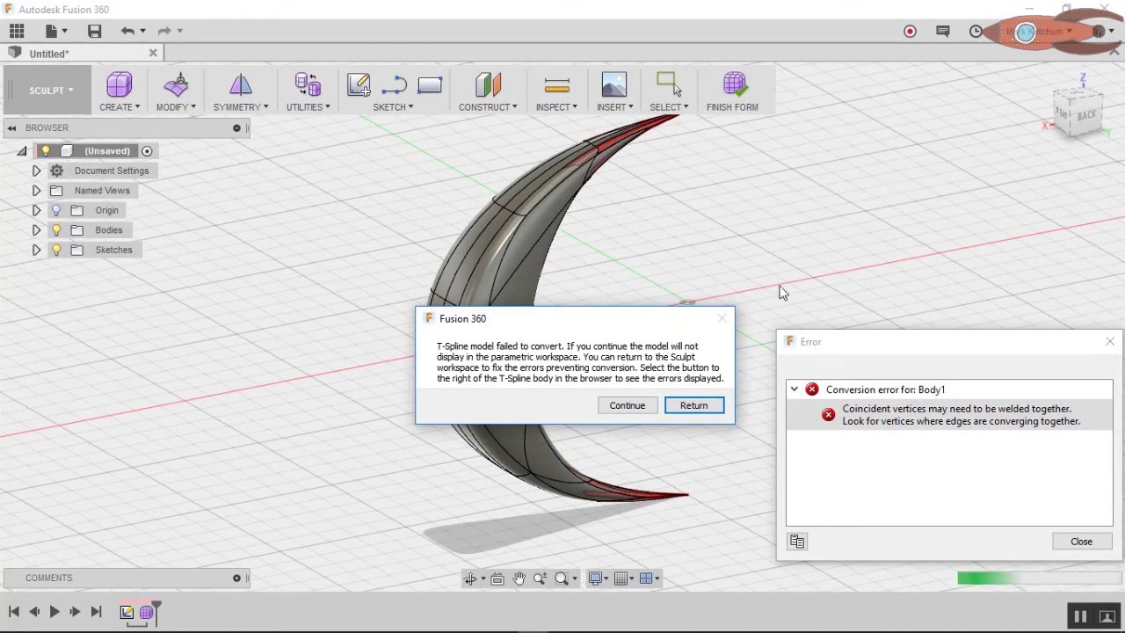
pyautogui.click(693, 405)
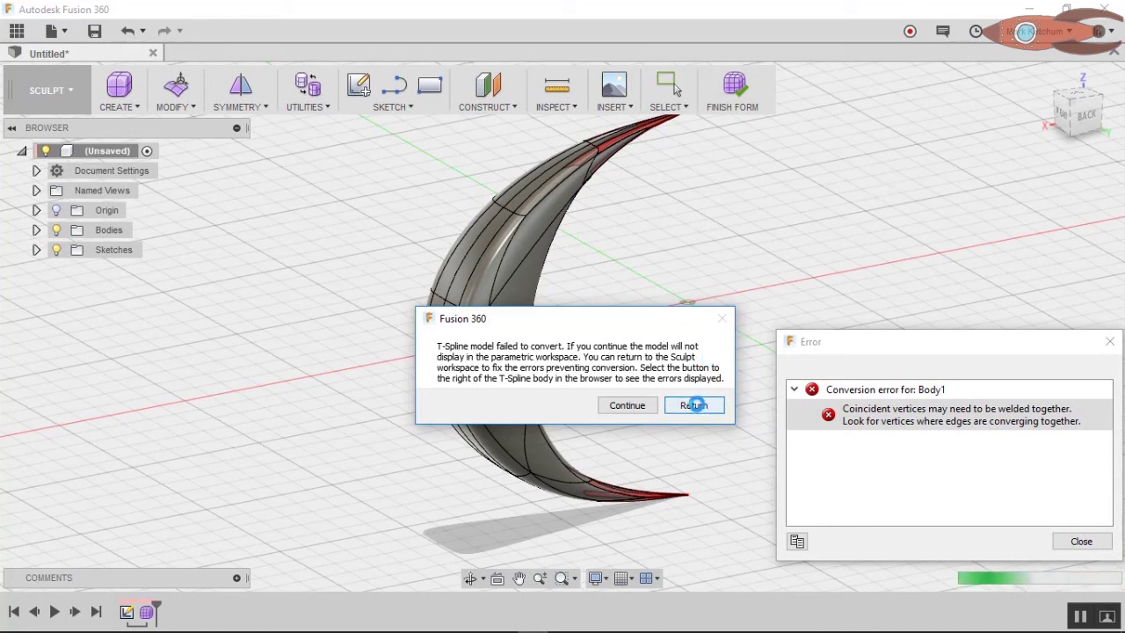
pyautogui.click(672, 405)
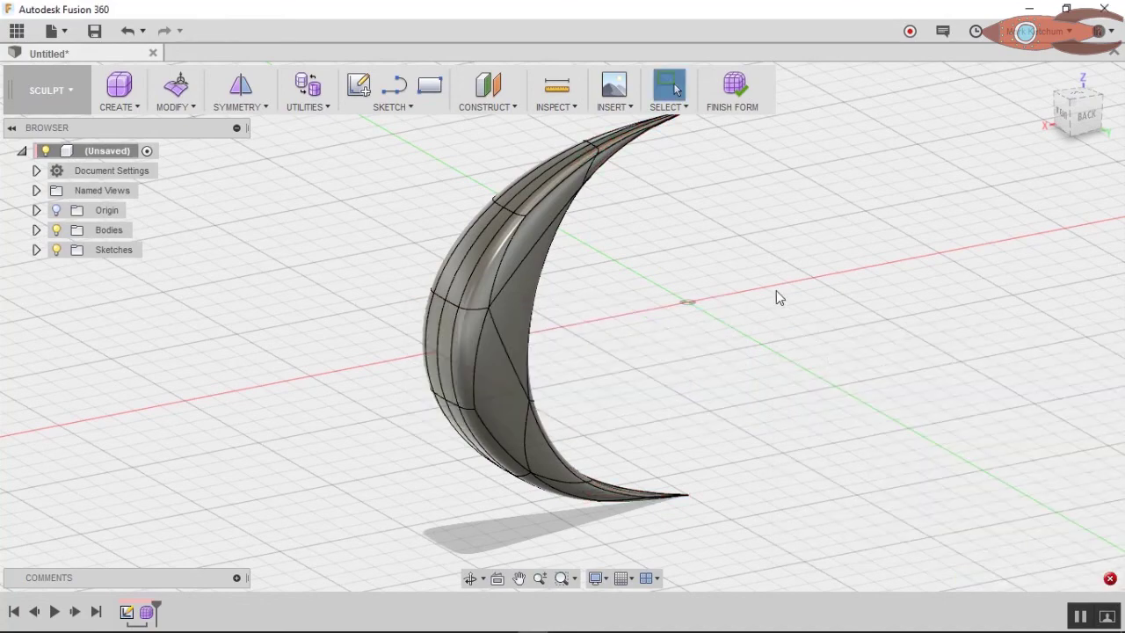
# Examine the crescent's pointed tips and side faces up close, checking where the edges converge.
pyautogui.scroll(3, 653, 191)
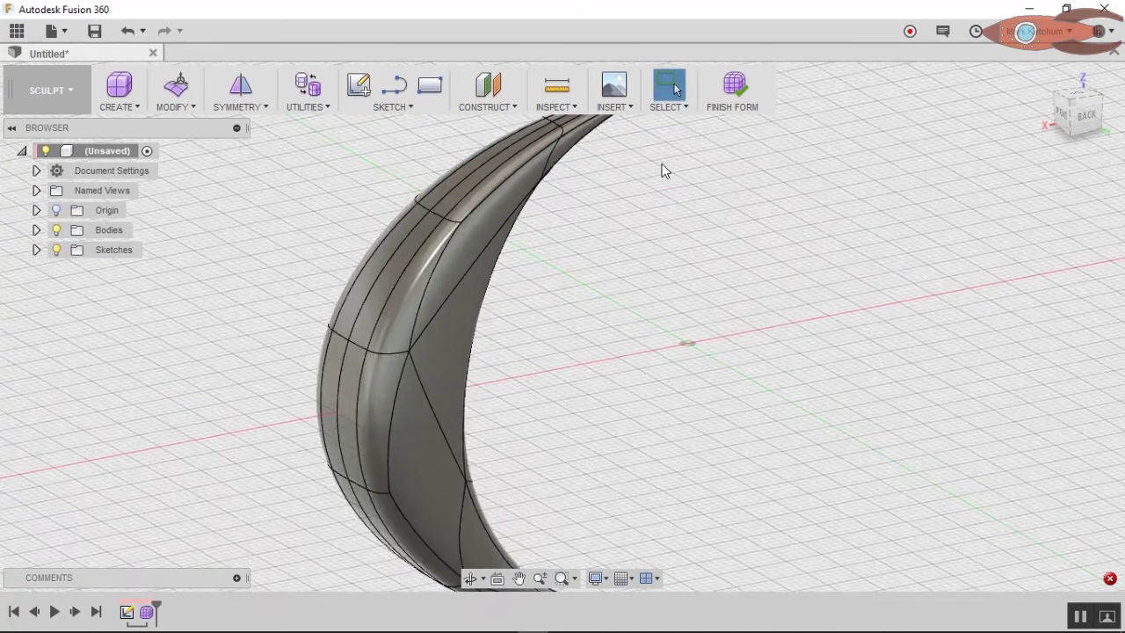
pyautogui.scroll(1, 665, 171)
pyautogui.moveTo(745, 177); pyautogui.dragTo(659, 354, button='middle')
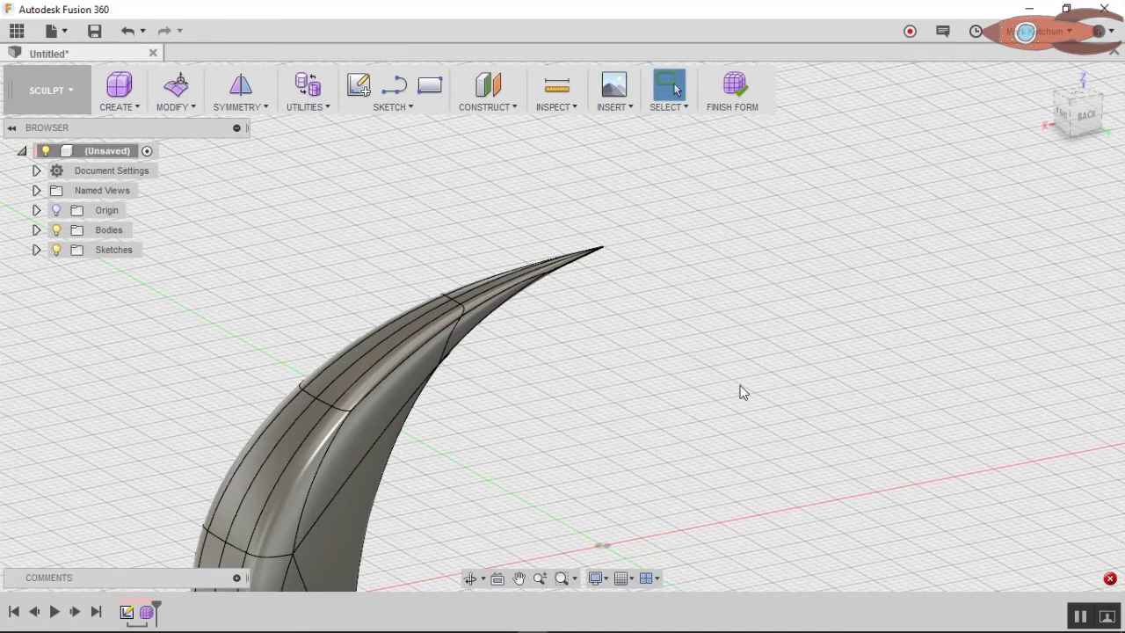
pyautogui.scroll(-1, 669, 431)
pyautogui.moveTo(648, 473); pyautogui.dragTo(624, 265, button='middle')
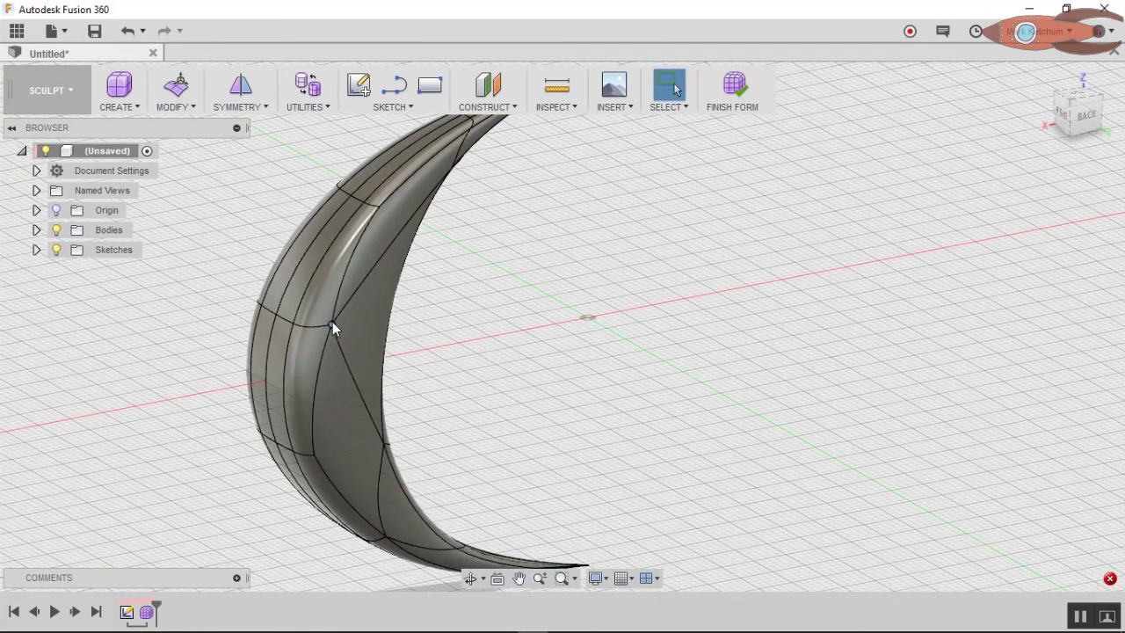
pyautogui.moveTo(646, 321); pyautogui.dragTo(589, 406, button='middle')
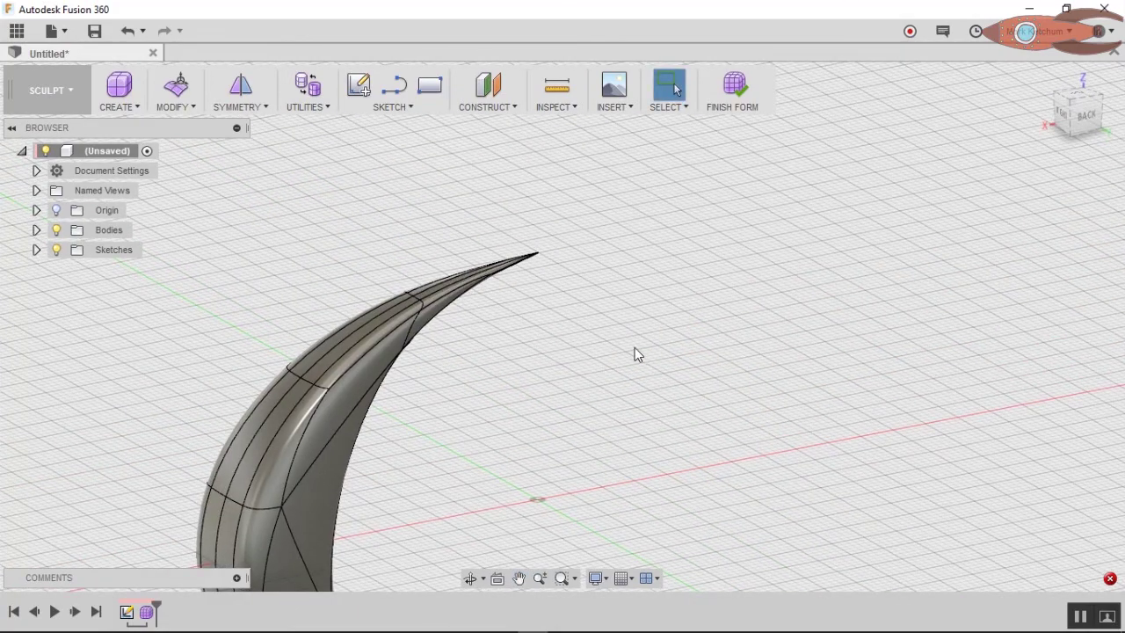
pyautogui.keyDown('shift'); pyautogui.moveTo(637, 354); pyautogui.dragTo(572, 251, button='middle'); pyautogui.keyUp('shift')
pyautogui.scroll(3, 568, 259)
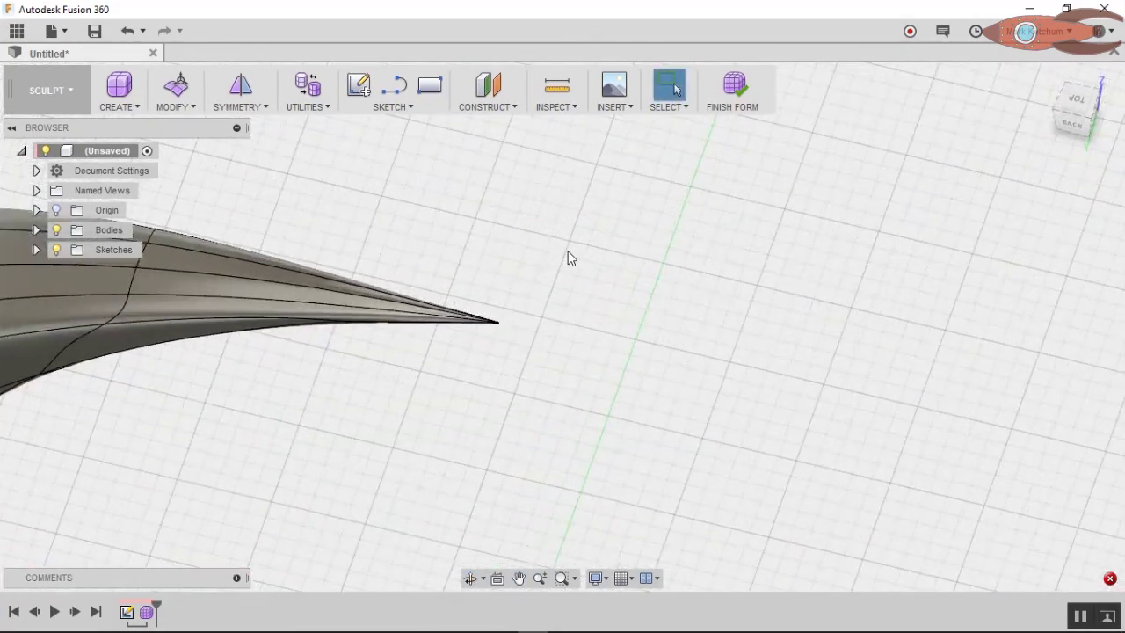
pyautogui.keyDown('shift'); pyautogui.moveTo(457, 417); pyautogui.dragTo(486, 338, button='middle'); pyautogui.keyUp('shift')
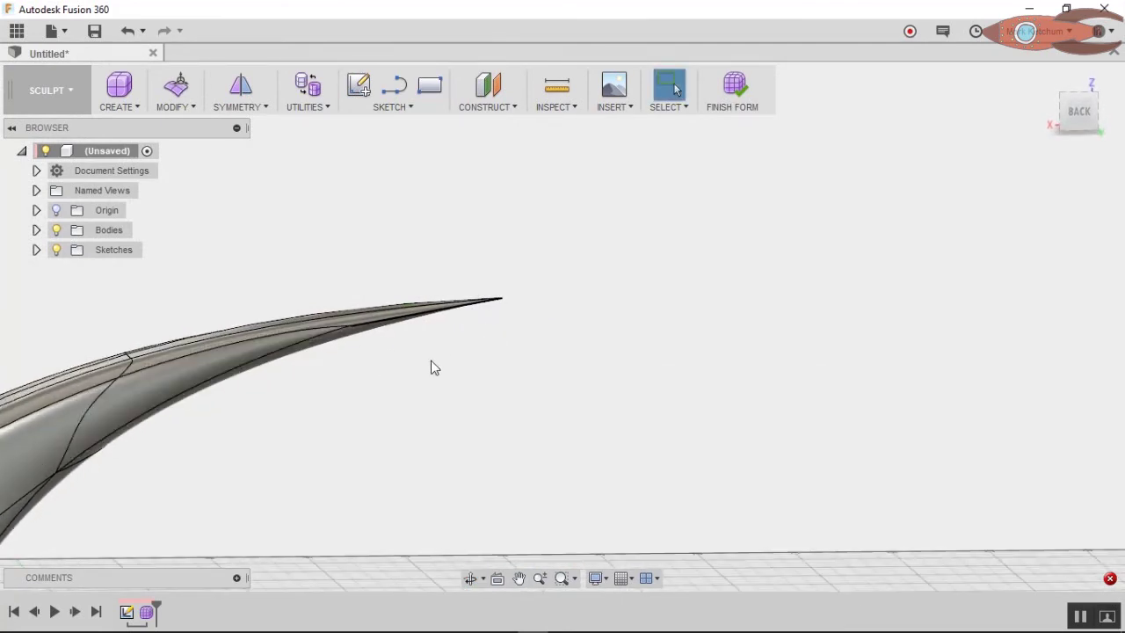
pyautogui.moveTo(482, 370); pyautogui.dragTo(643, 274, button='middle')
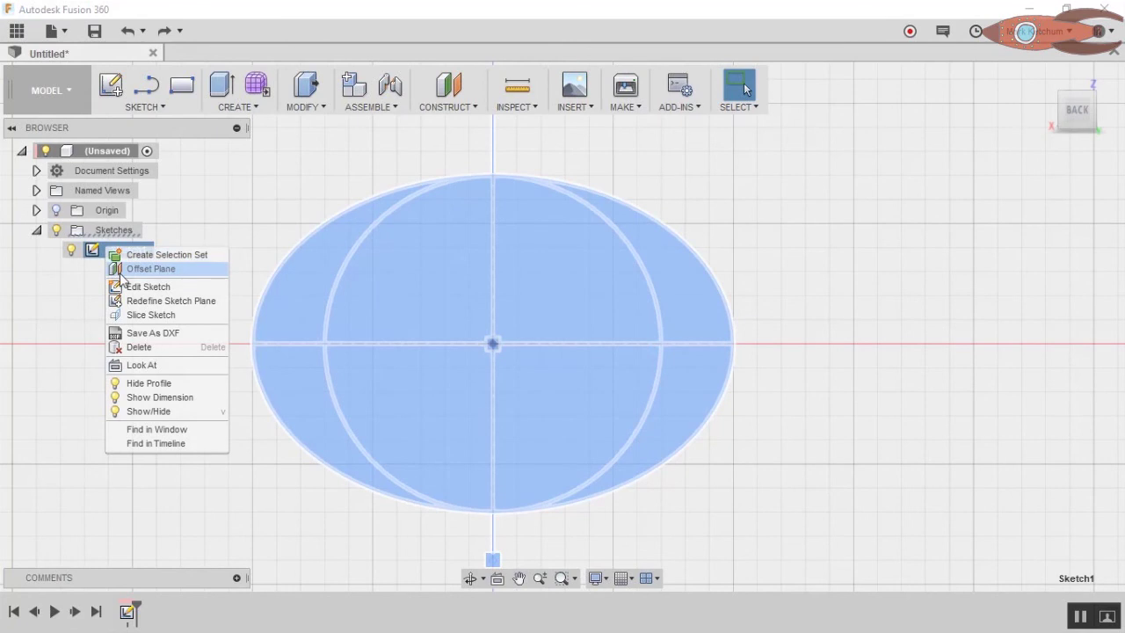
# Add a two-point rectangle to the profile sketch, spanning the vertical centre line and reaching past both ends of the ellipse.
pyautogui.click(129, 289)
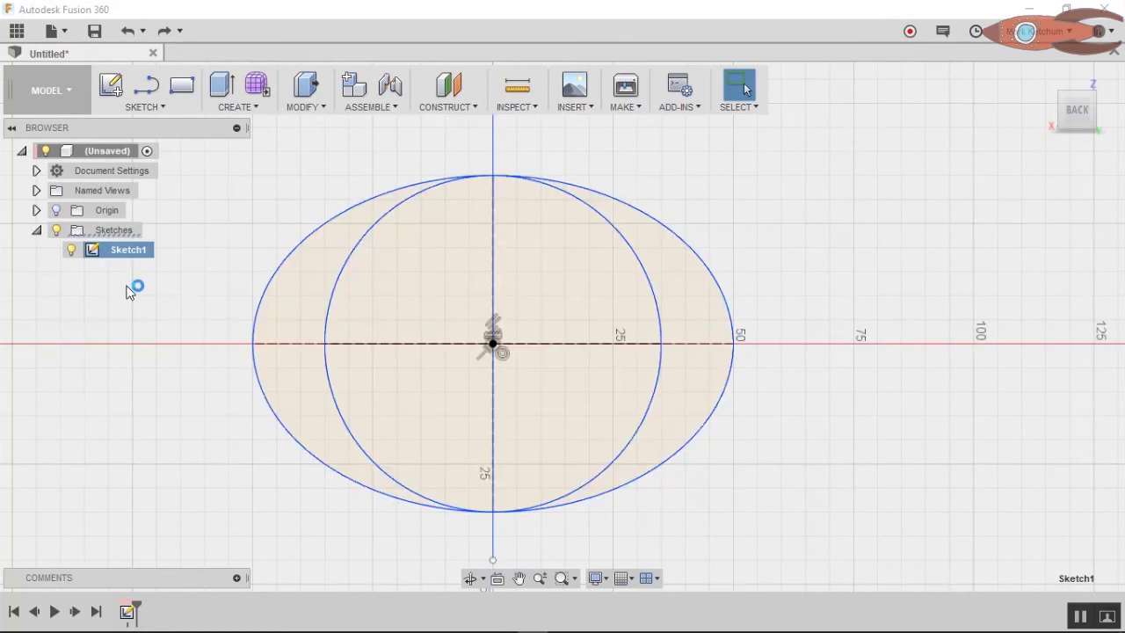
pyautogui.click(181, 85)
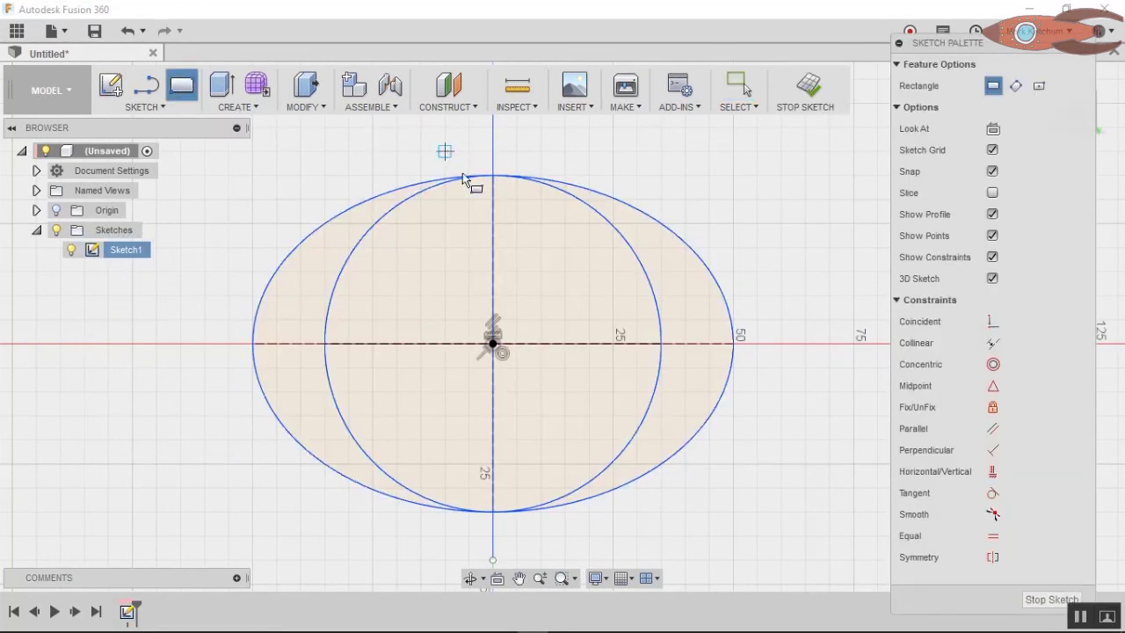
pyautogui.click(422, 149)
pyautogui.click(557, 533)
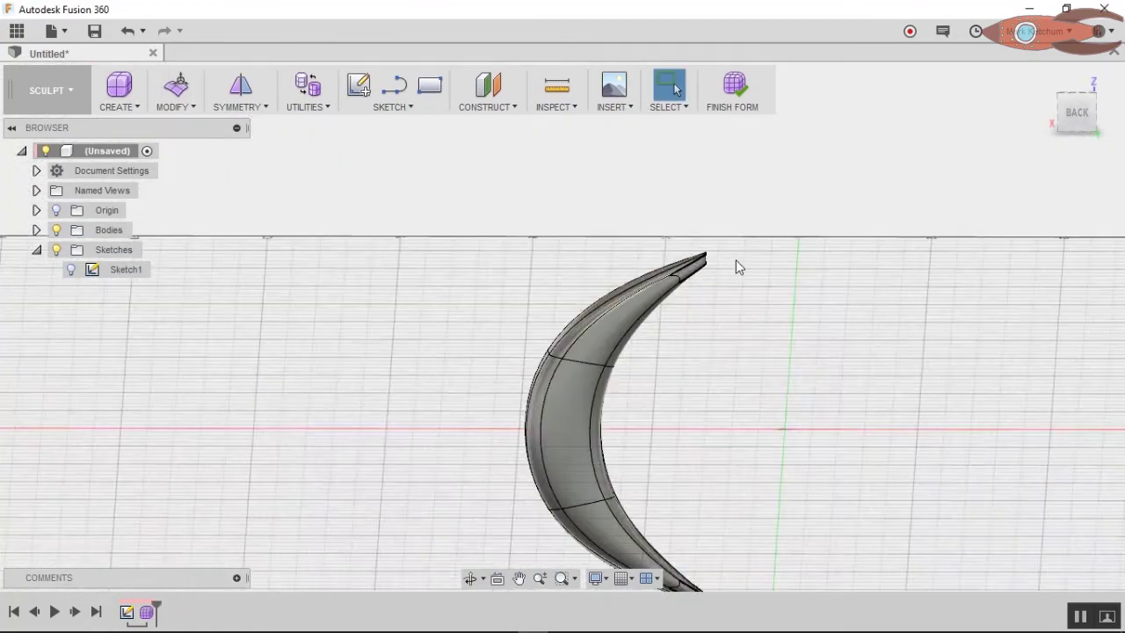
# Fill the blunt-tipped crescent's open sides using Reduced Star without maintaining crease edges, and finish the form.
pyautogui.scroll(5, 736, 261)
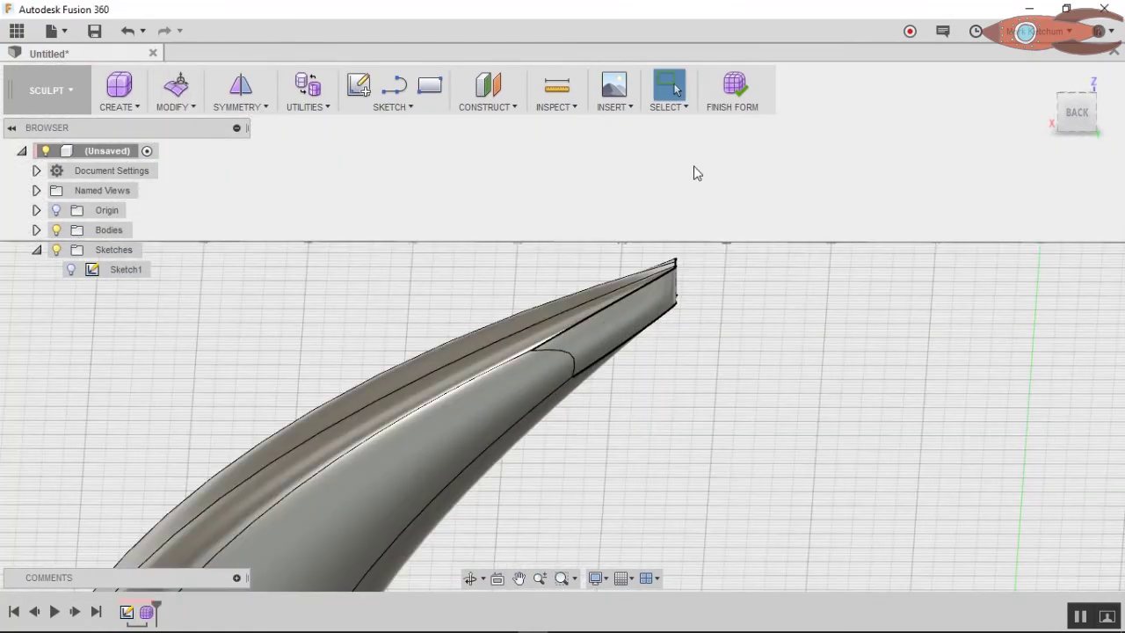
pyautogui.click(737, 86)
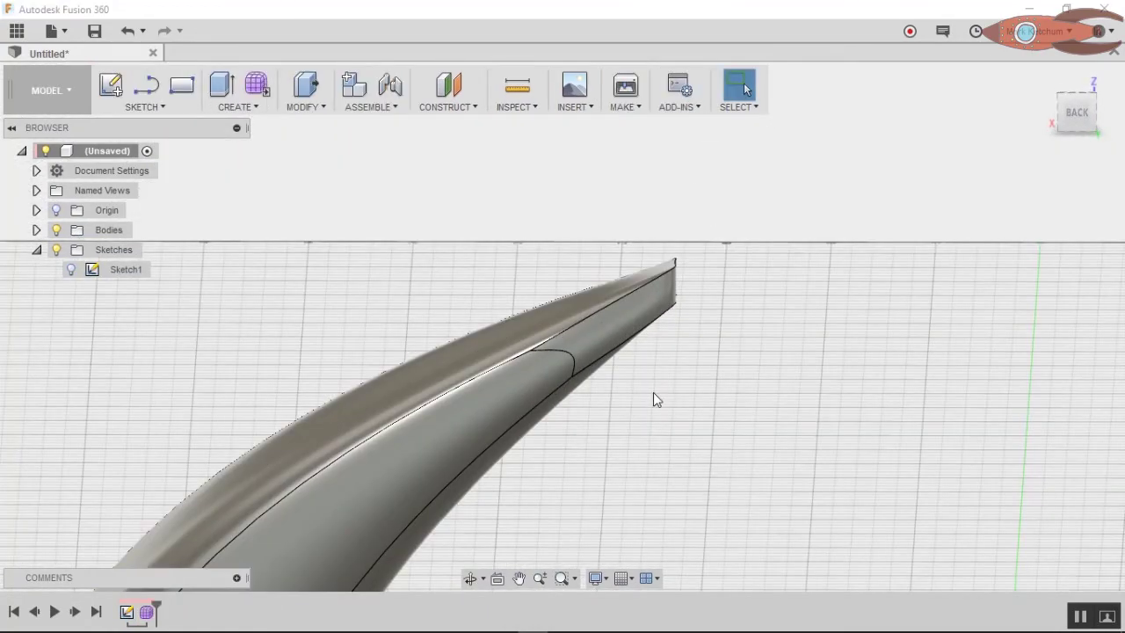
pyautogui.scroll(-10, 765, 431)
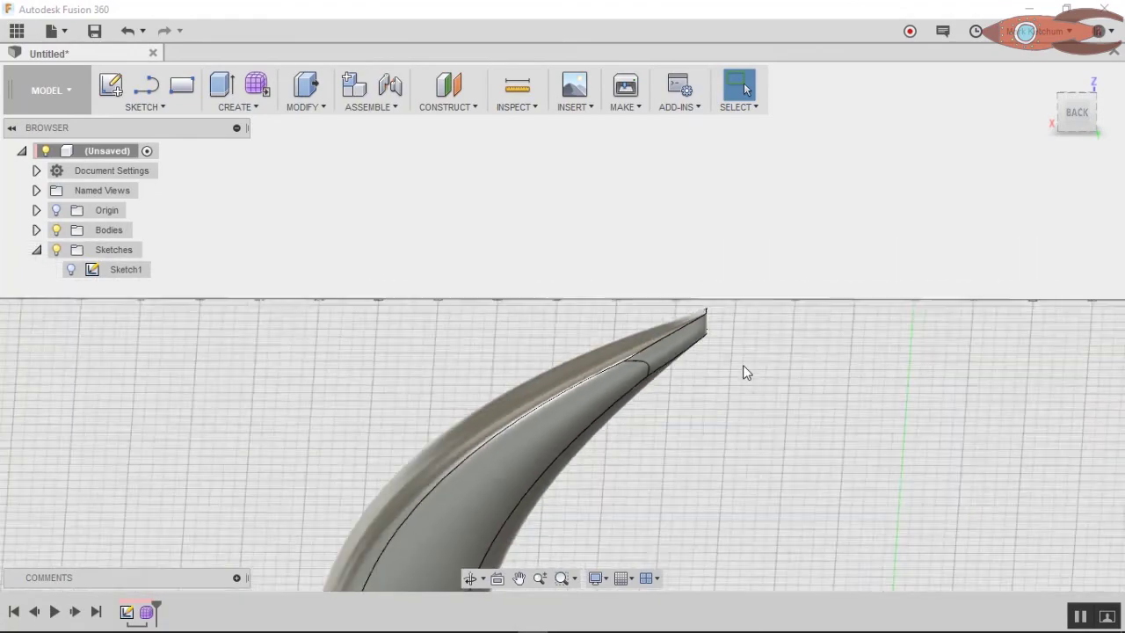
pyautogui.moveTo(729, 463)
pyautogui.keyDown('shift'); pyautogui.mouseDown(button='middle')
pyautogui.moveTo(792, 477)
pyautogui.moveTo(748, 414)
pyautogui.moveTo(646, 390)
pyautogui.moveTo(746, 466)
pyautogui.moveTo(859, 472)
pyautogui.moveTo(691, 440)
pyautogui.mouseUp(button='middle'); pyautogui.keyUp('shift')
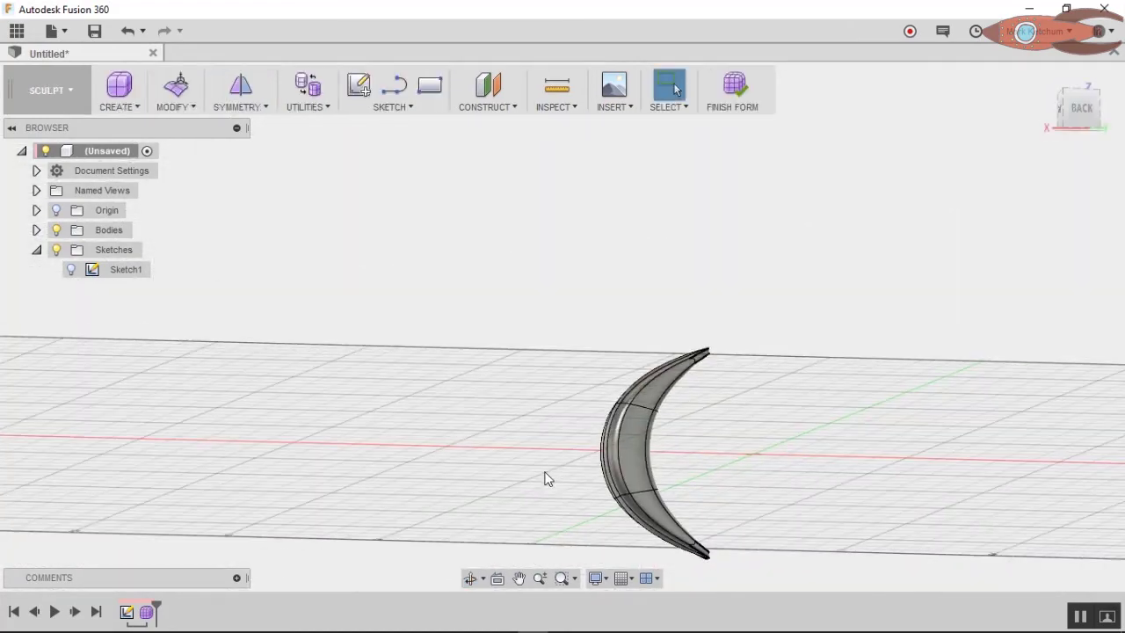
# Use Edit Form to push the middle of the crescent's outer face inward, shaping a lengthwise groove.
pyautogui.scroll(4, 545, 477)
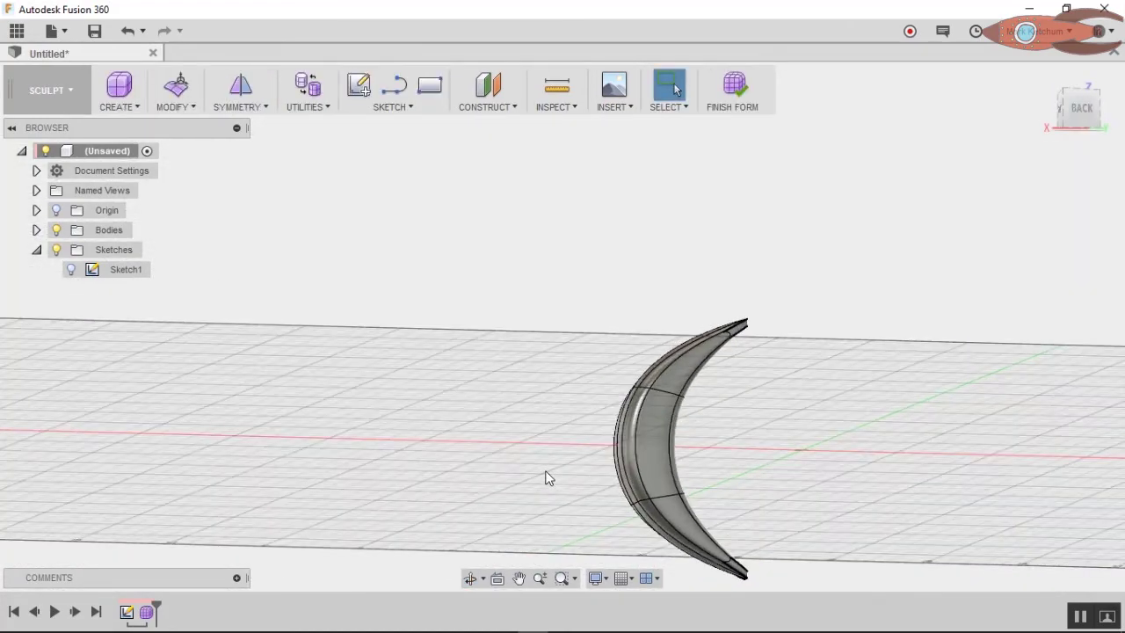
pyautogui.keyDown('shift'); pyautogui.moveTo(500, 444); pyautogui.dragTo(570, 452, button='middle'); pyautogui.keyUp('shift')
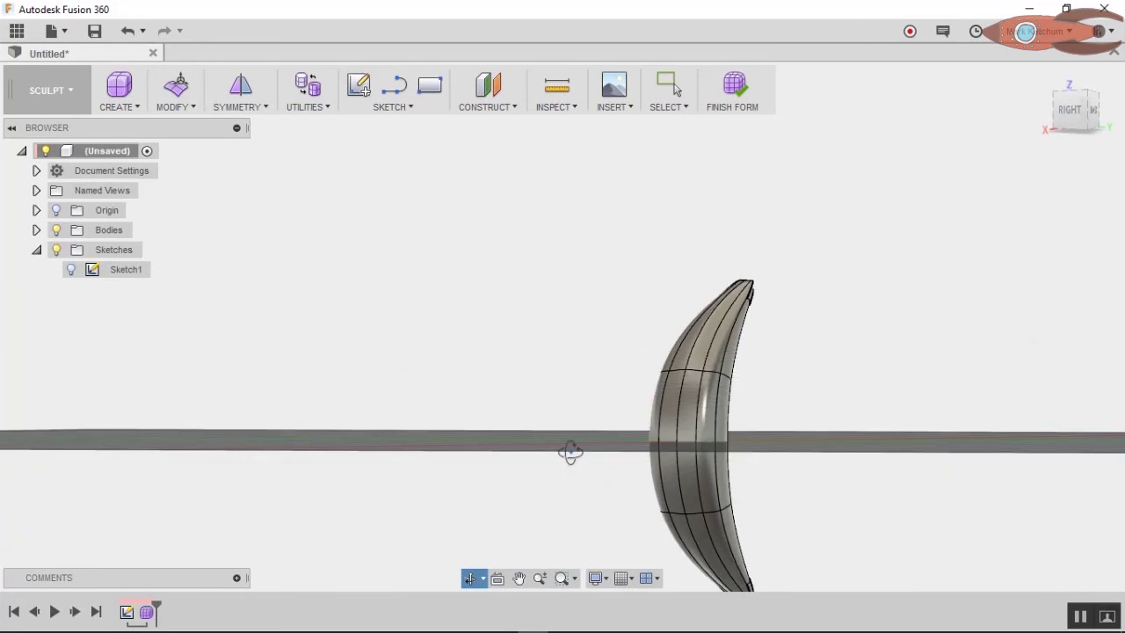
pyautogui.click(176, 84)
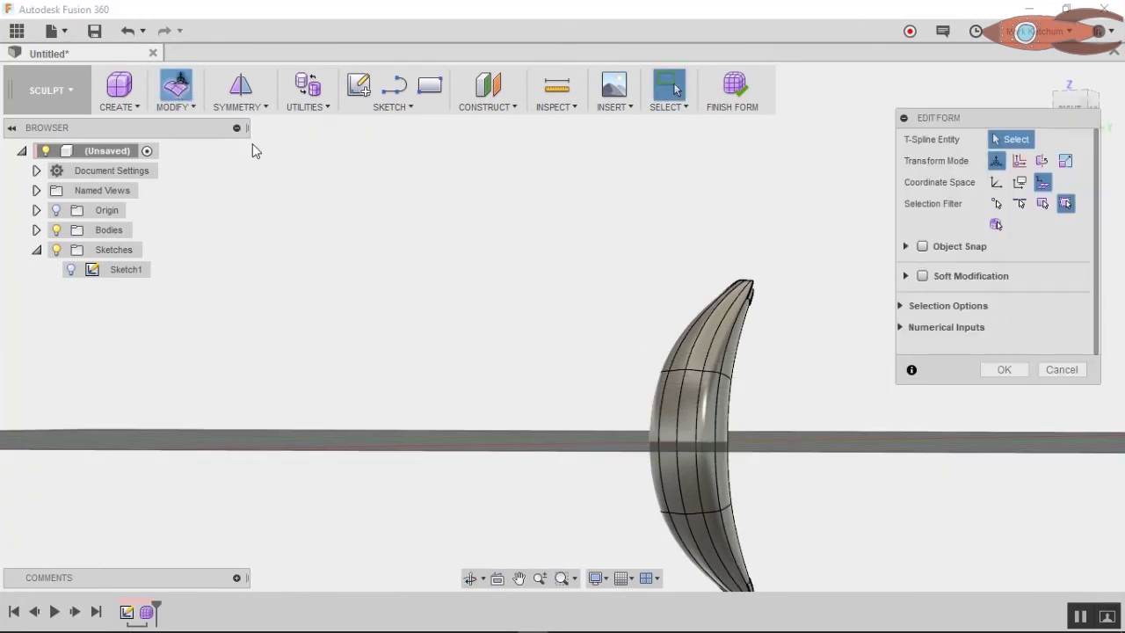
pyautogui.click(677, 405)
pyautogui.keyDown('shift'); pyautogui.moveTo(677, 405); pyautogui.dragTo(748, 414, button='middle'); pyautogui.keyUp('shift')
pyautogui.click(728, 378)
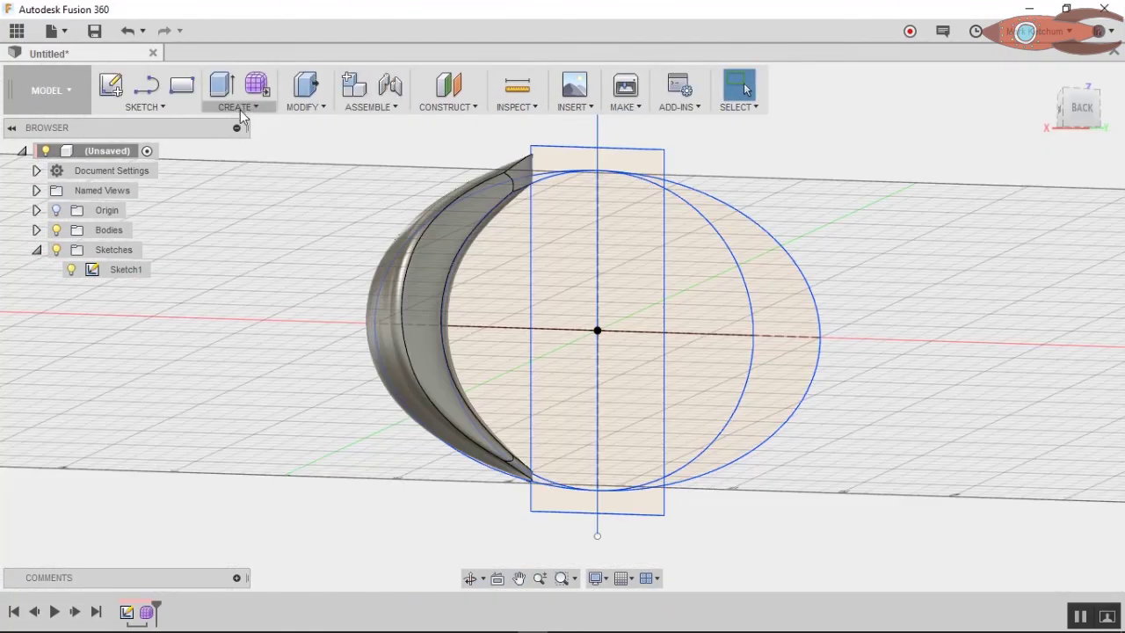
# Revolve the inner circle and rectangle regions on the crescent's side about the vertical centre line as a new body.
pyautogui.click(237, 106)
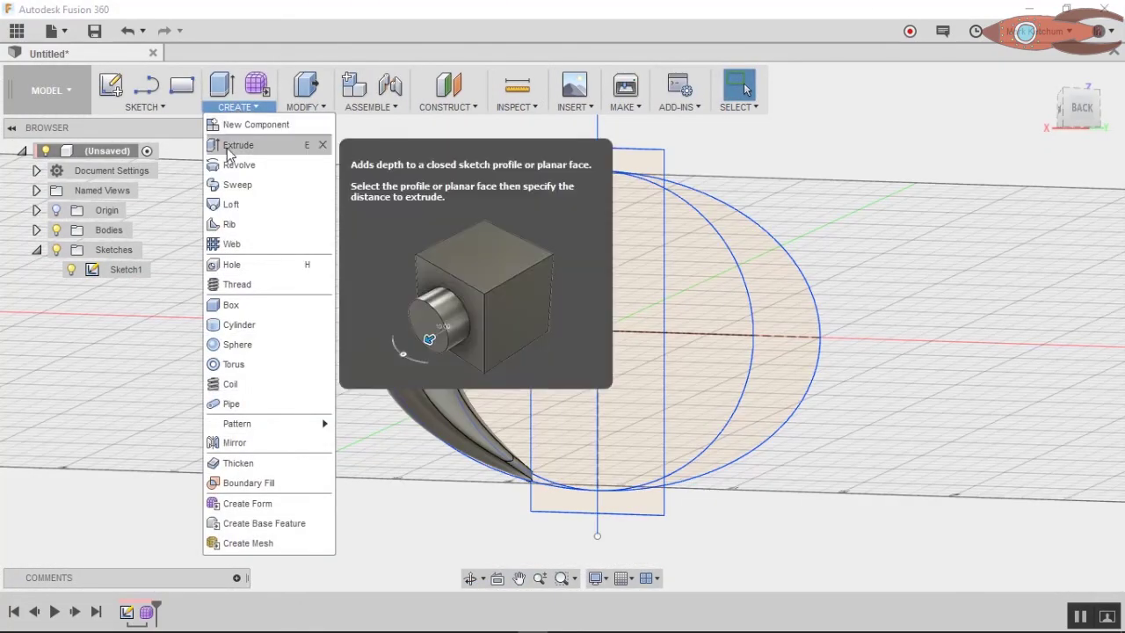
pyautogui.click(230, 165)
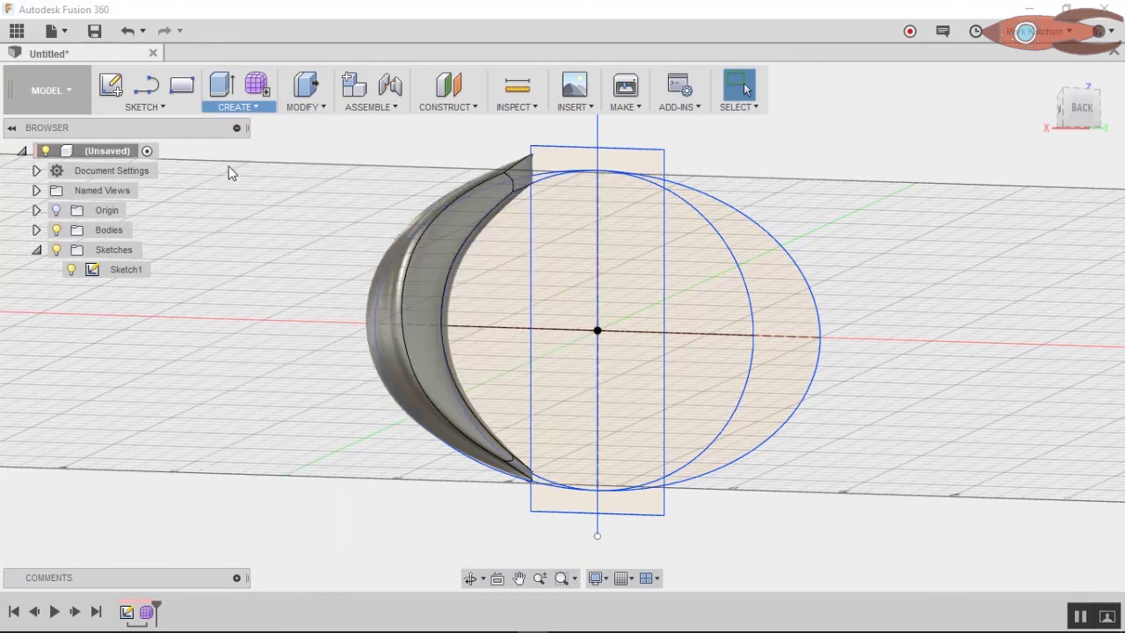
pyautogui.click(485, 292)
pyautogui.click(564, 276)
pyautogui.click(551, 176)
pyautogui.click(543, 502)
pyautogui.scroll(4, 542, 502)
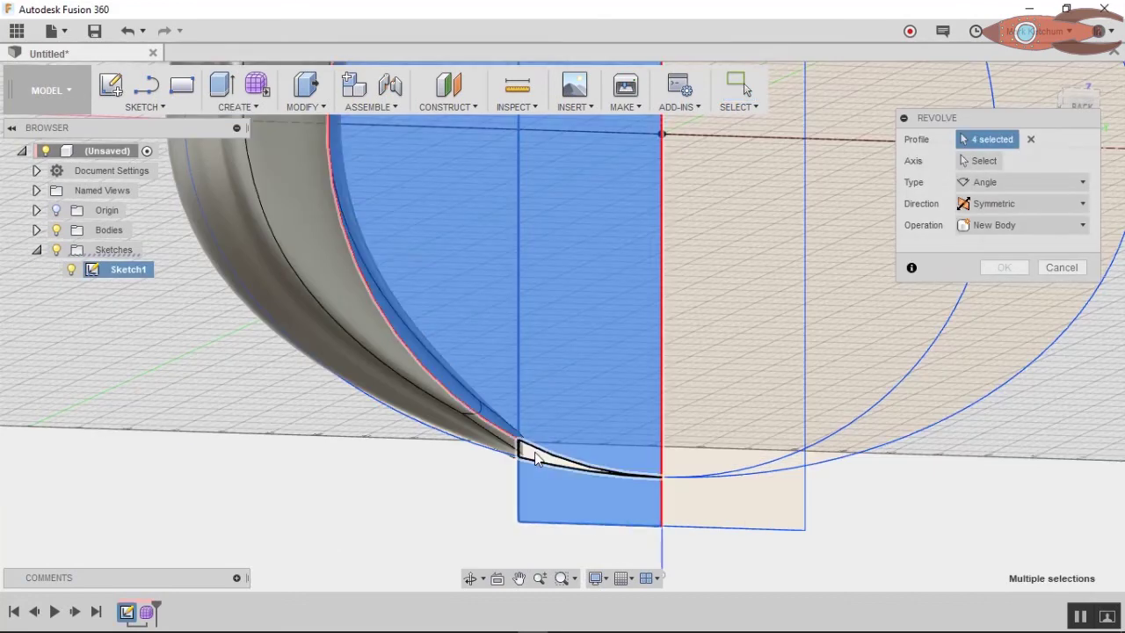
pyautogui.click(529, 450)
pyautogui.click(979, 161)
pyautogui.click(661, 420)
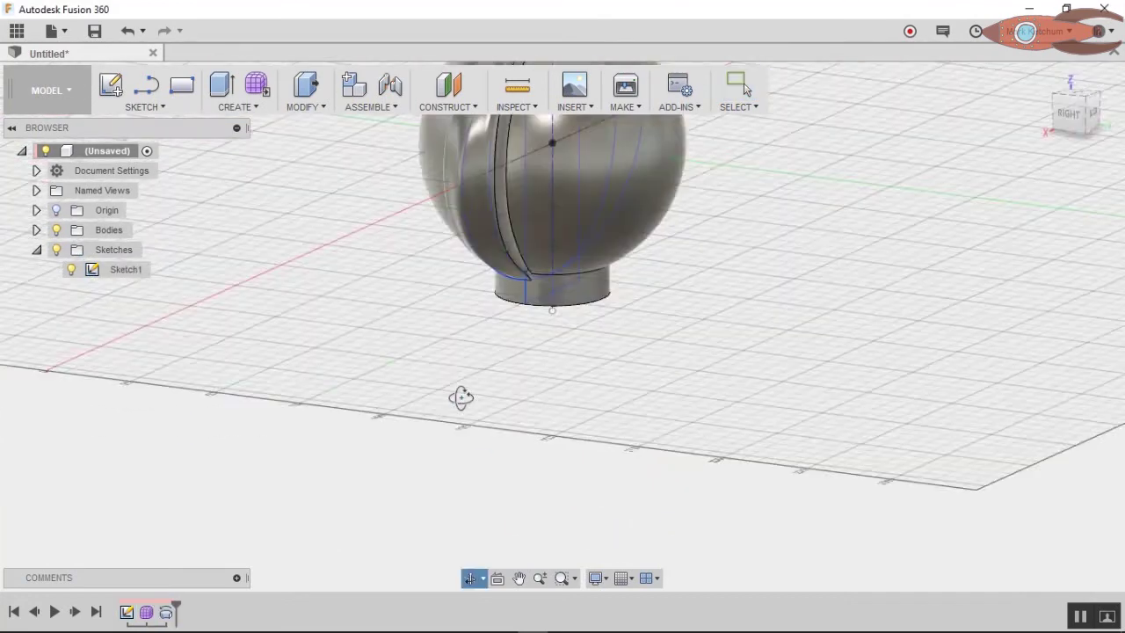
pyautogui.keyDown('shift'); pyautogui.moveTo(460, 396); pyautogui.dragTo(364, 447, button='middle'); pyautogui.keyUp('shift')
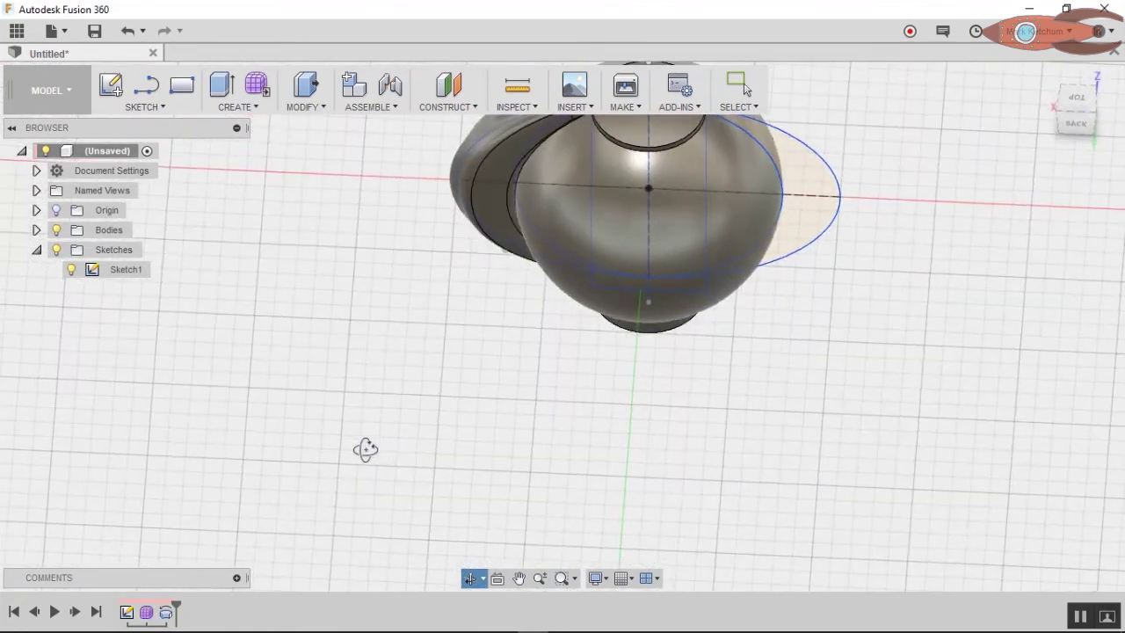
pyautogui.keyDown('shift'); pyautogui.moveTo(308, 247); pyautogui.dragTo(356, 384, button='middle'); pyautogui.keyUp('shift')
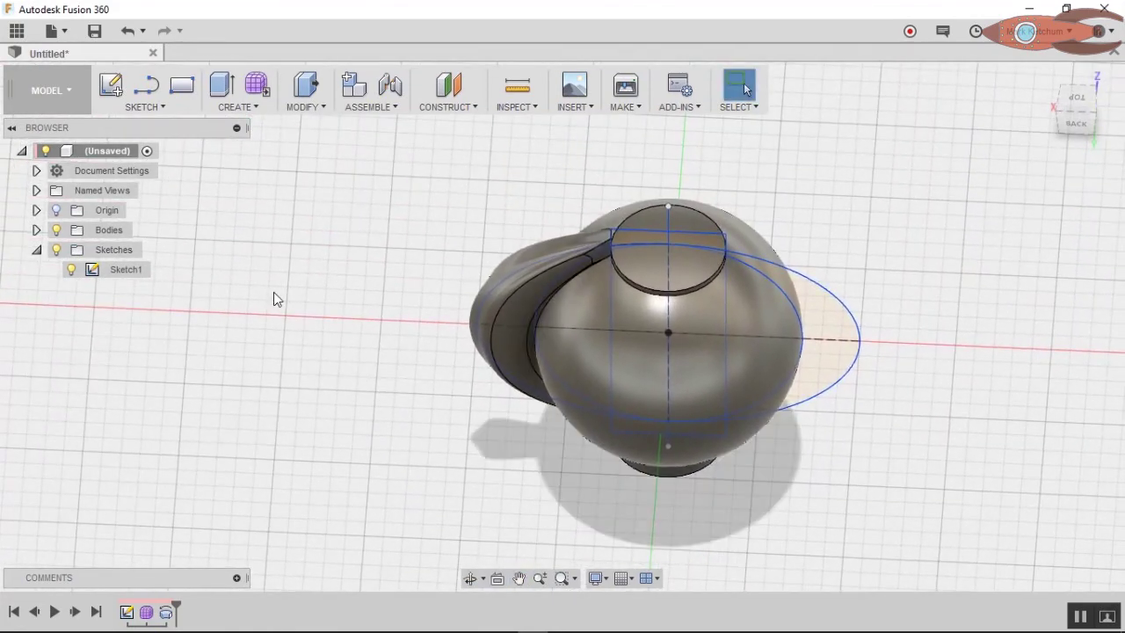
# Create a circular pattern of the crescent rib around the revolved core's vertical axis.
pyautogui.click(236, 106)
pyautogui.moveTo(287, 428)
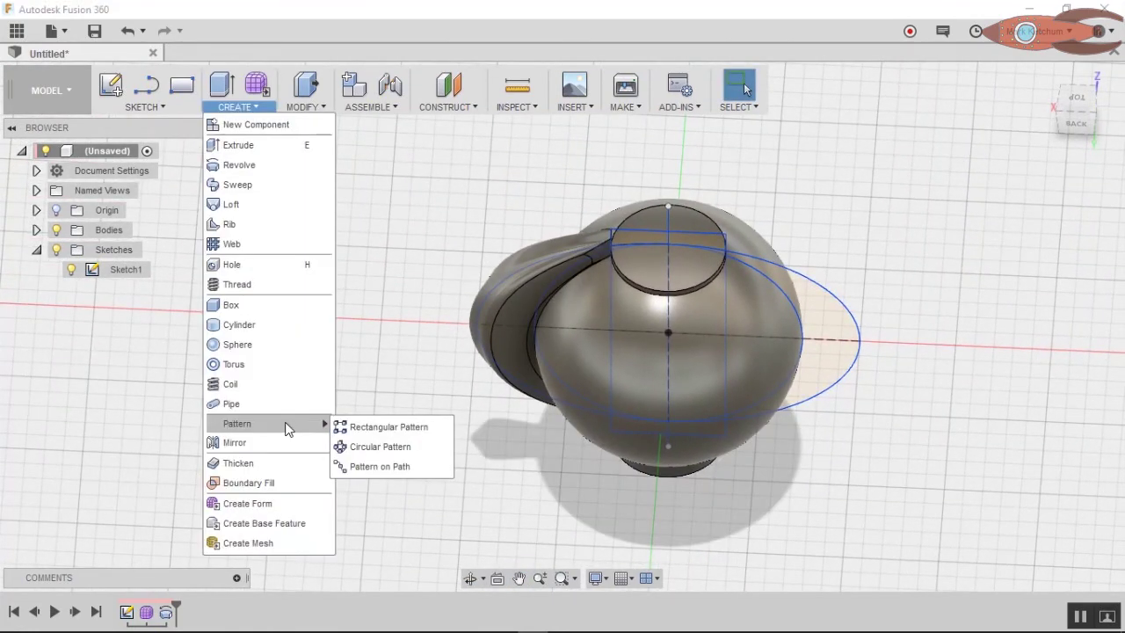
pyautogui.click(344, 447)
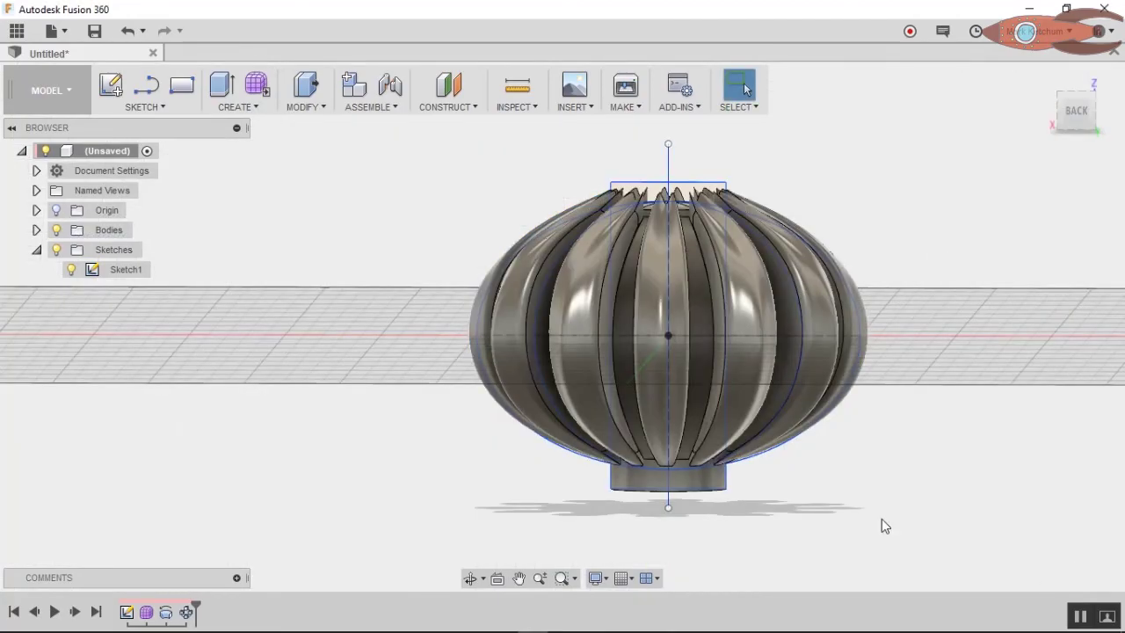
pyautogui.keyDown('shift'); pyautogui.moveTo(334, 334); pyautogui.dragTo(478, 381, button='middle'); pyautogui.keyUp('shift')
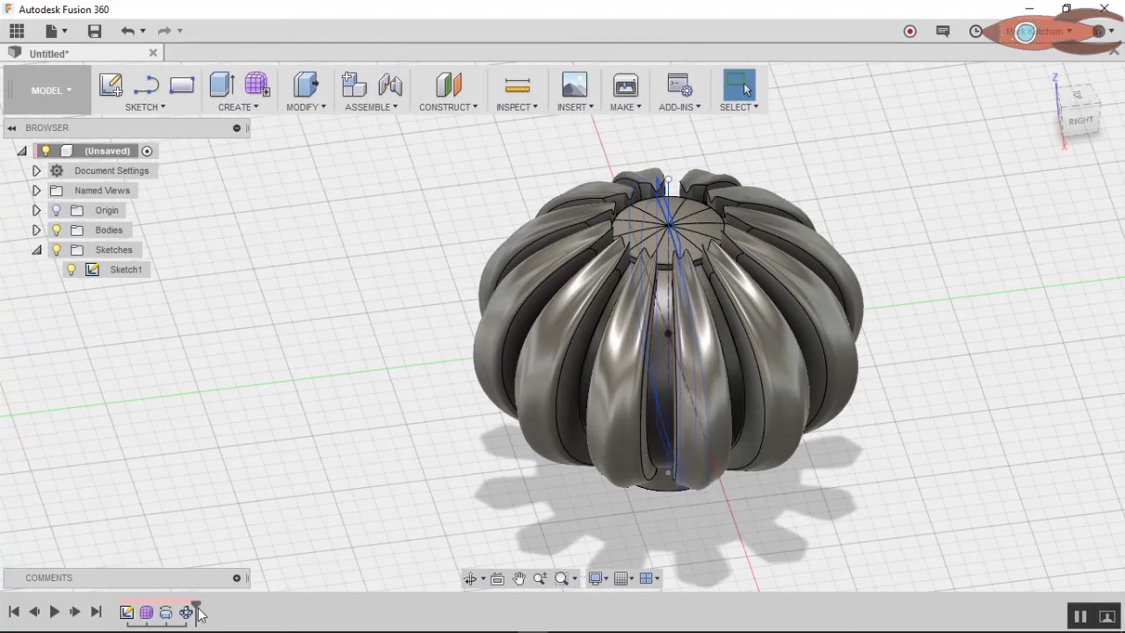
# Roll the timeline back to just after the crescent form and reopen that form for editing.
pyautogui.moveTo(197, 610); pyautogui.dragTo(157, 605)
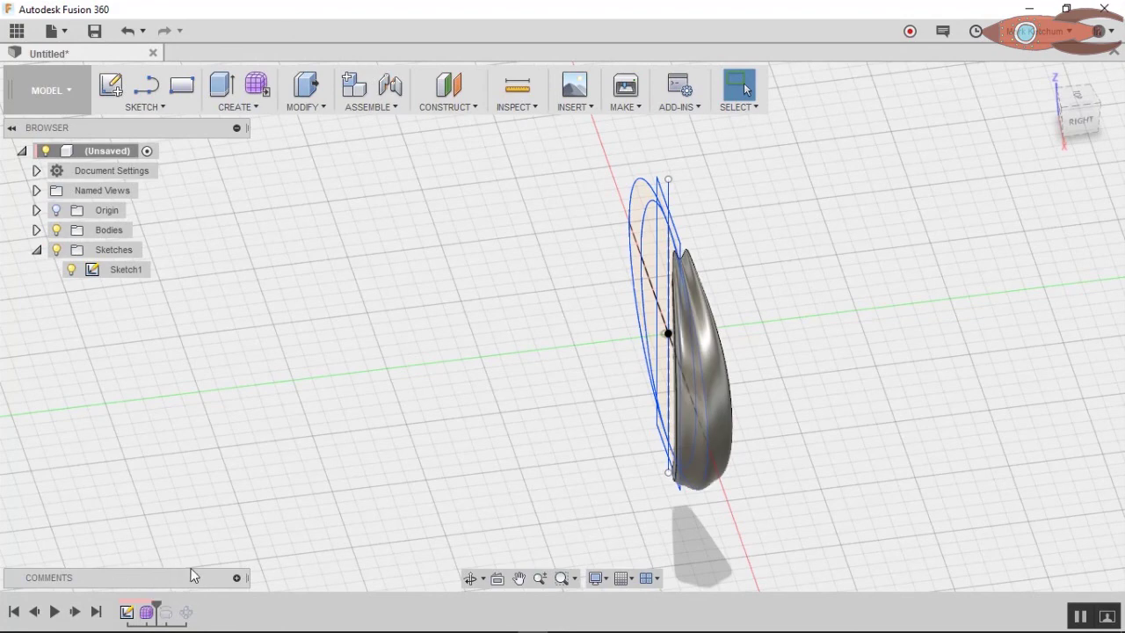
pyautogui.scroll(-2, 564, 453)
pyautogui.scroll(6, 714, 401)
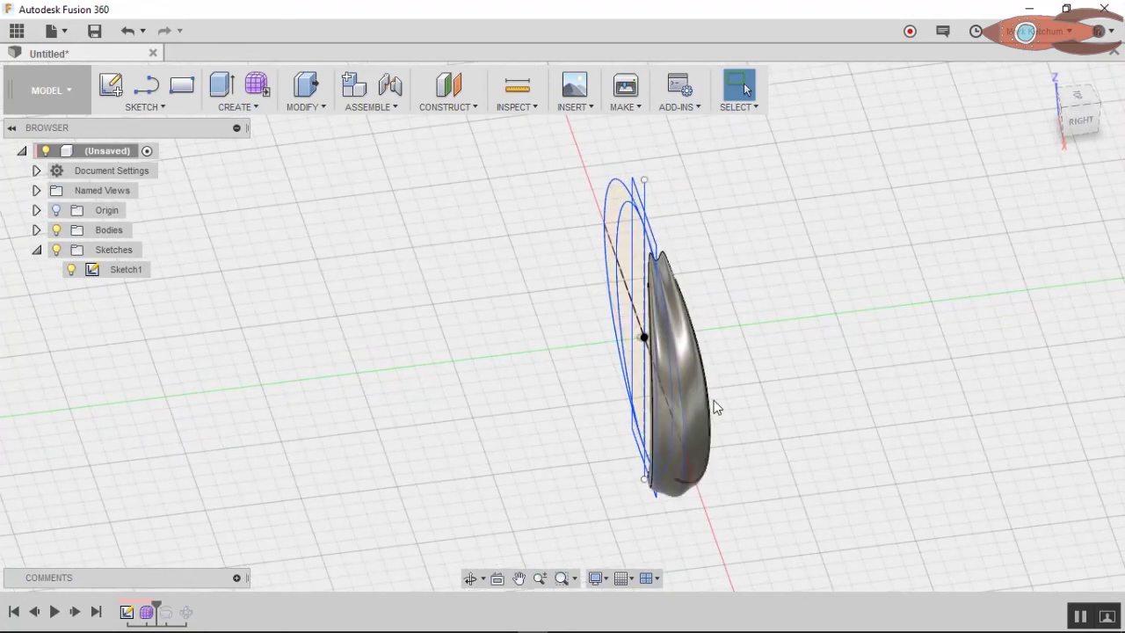
pyautogui.moveTo(770, 396); pyautogui.dragTo(773, 227, button='middle')
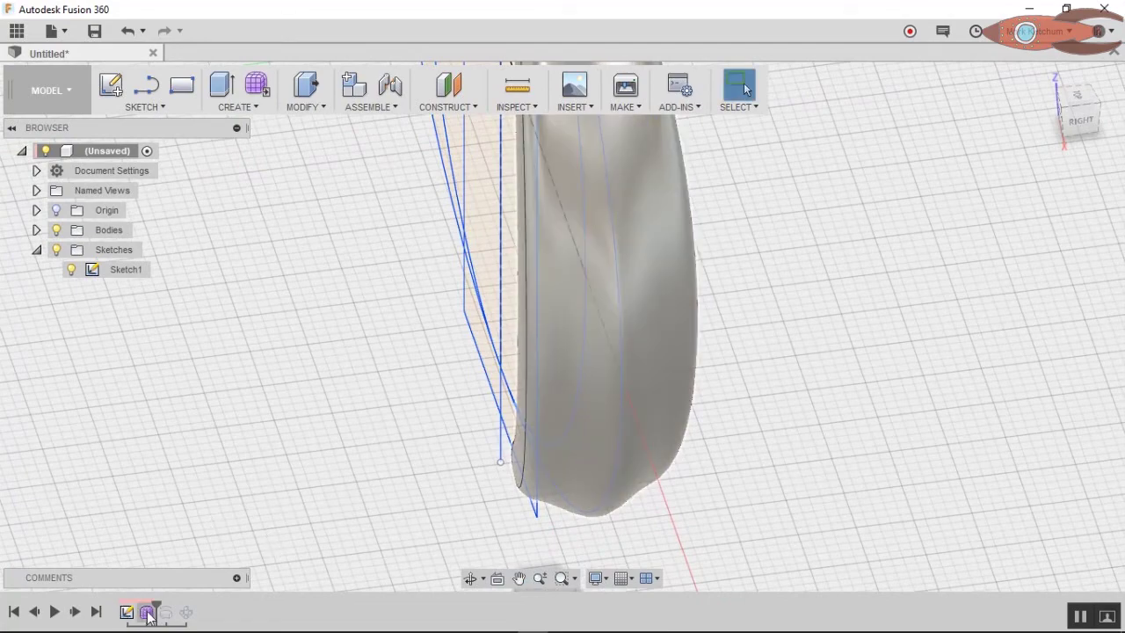
pyautogui.click(147, 611)
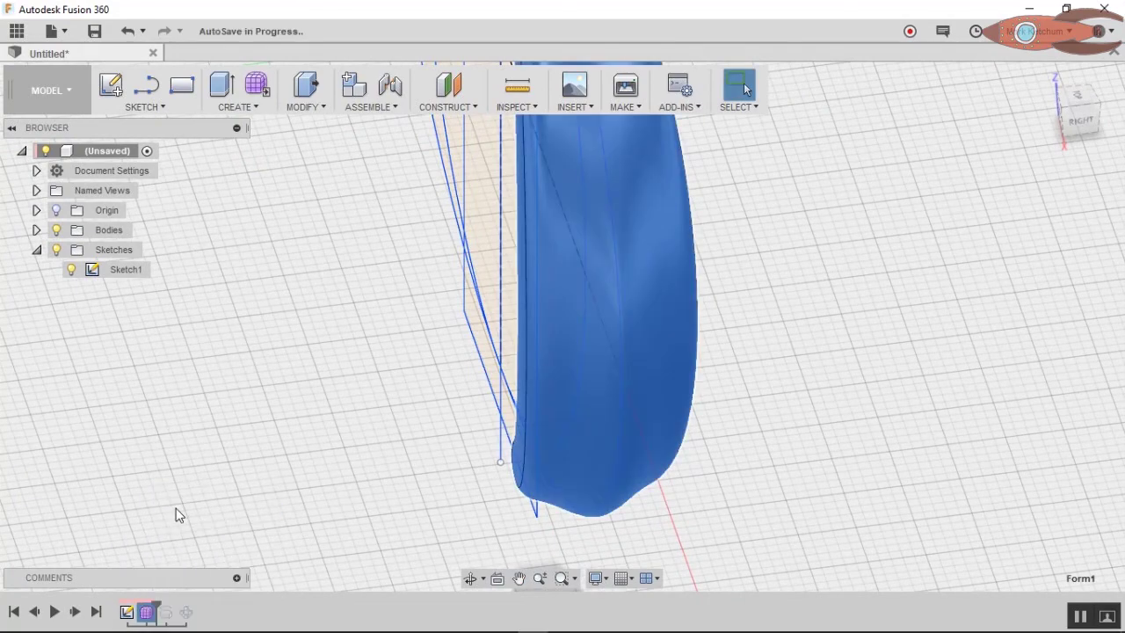
pyautogui.keyDown('shift'); pyautogui.moveTo(245, 297); pyautogui.dragTo(791, 264, button='middle'); pyautogui.keyUp('shift')
# Move the two ridge vertices at the crescent's upper tip vertically by -3 mm using Edit Form.
pyautogui.click(176, 85)
pyautogui.scroll(3, 879, 356)
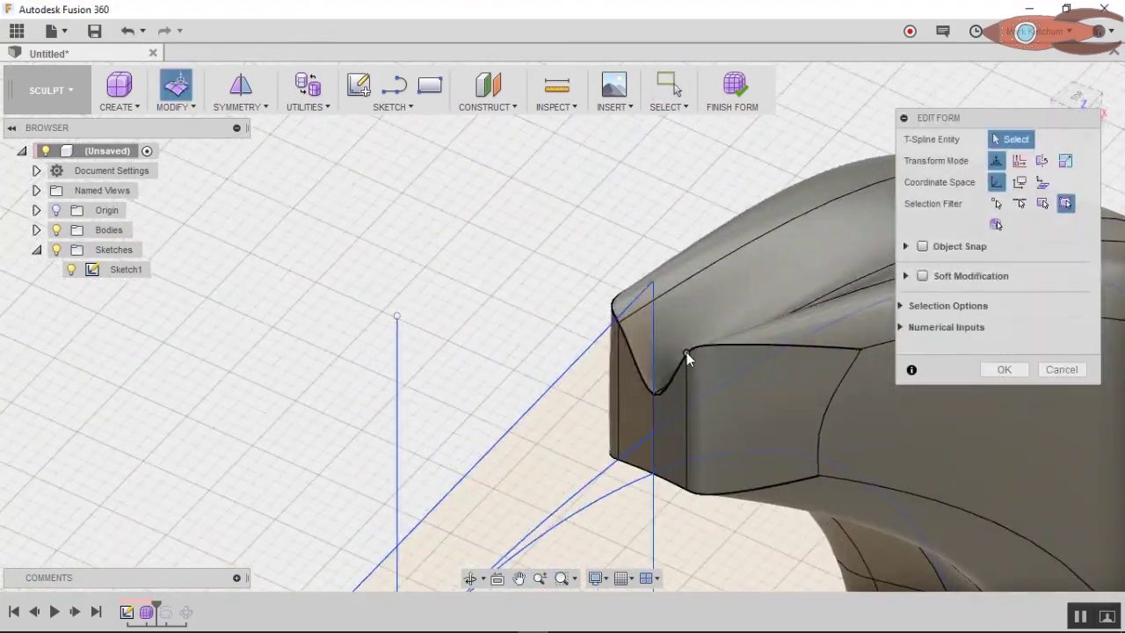
pyautogui.click(687, 353)
pyautogui.keyDown('shift'); pyautogui.moveTo(686, 353); pyautogui.dragTo(642, 209, button='middle'); pyautogui.keyUp('shift')
pyautogui.keyDown('shift'); pyautogui.click(512, 181); pyautogui.keyUp('shift')
pyautogui.moveTo(538, 209); pyautogui.dragTo(533, 179)
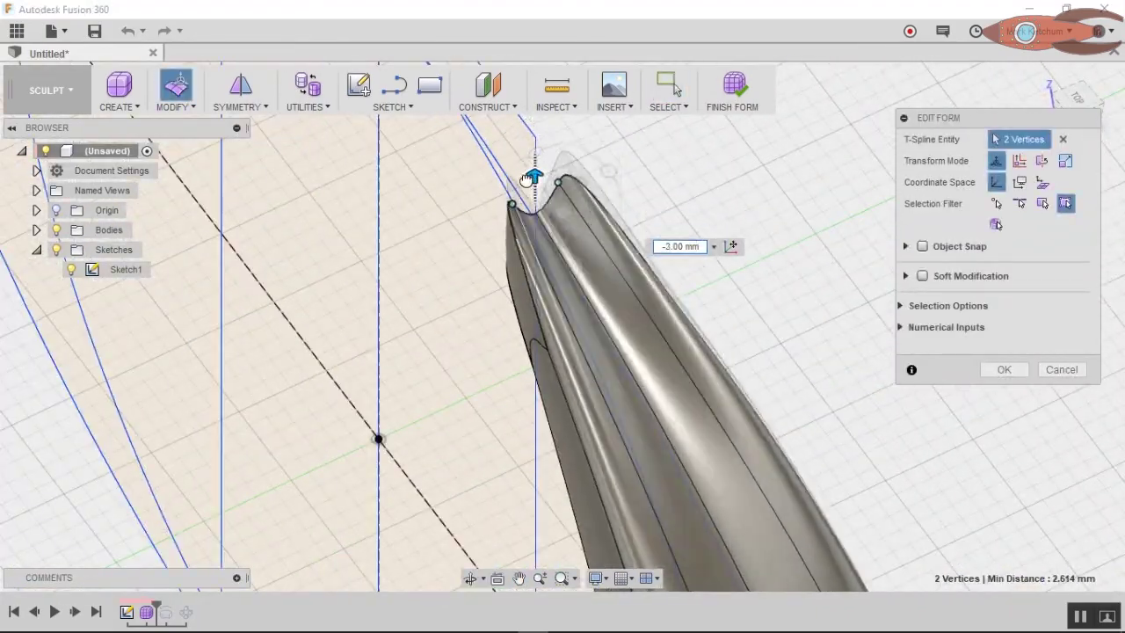
pyautogui.click(1005, 370)
pyautogui.moveTo(695, 395); pyautogui.dragTo(668, 290, button='middle')
pyautogui.scroll(-4, 668, 290)
pyautogui.click(176, 85)
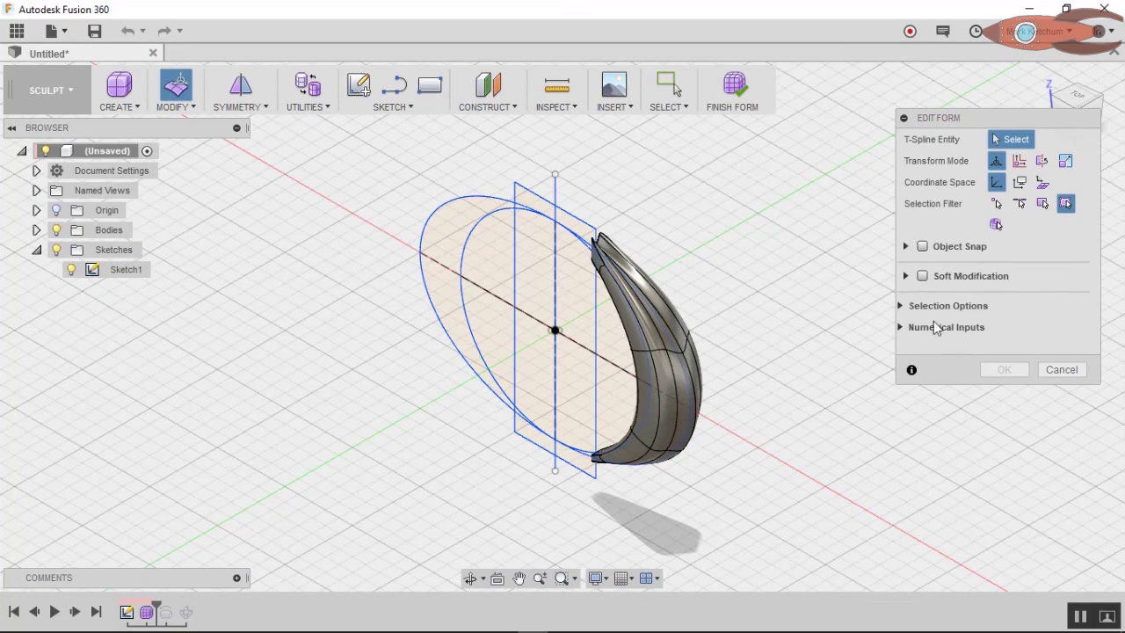
pyautogui.click(1060, 369)
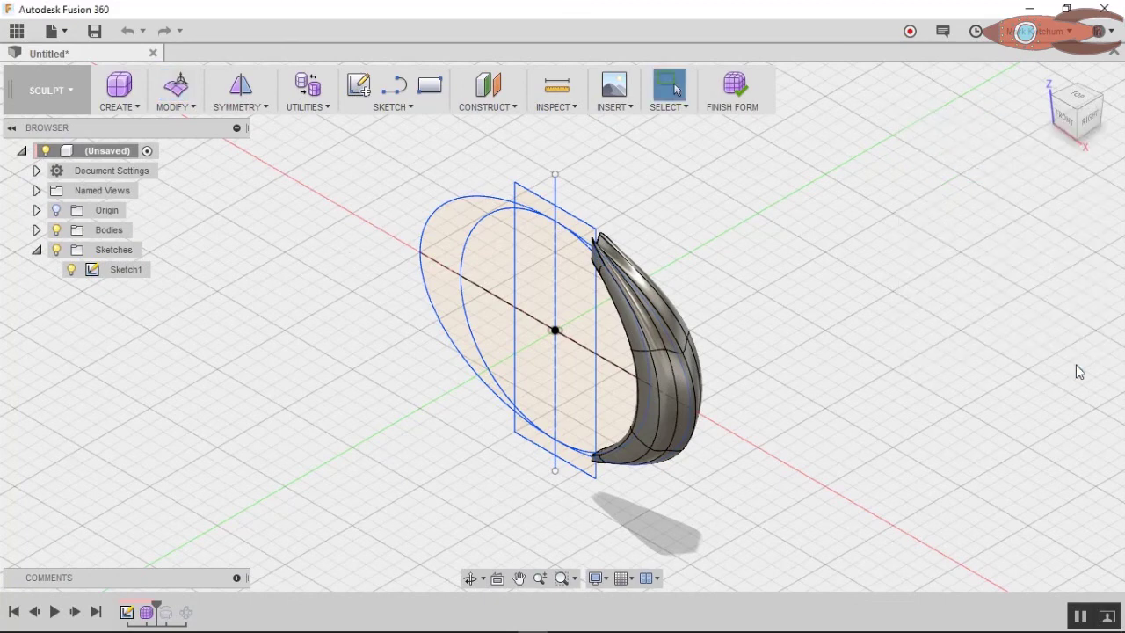
pyautogui.click(181, 90)
pyautogui.scroll(5, 713, 394)
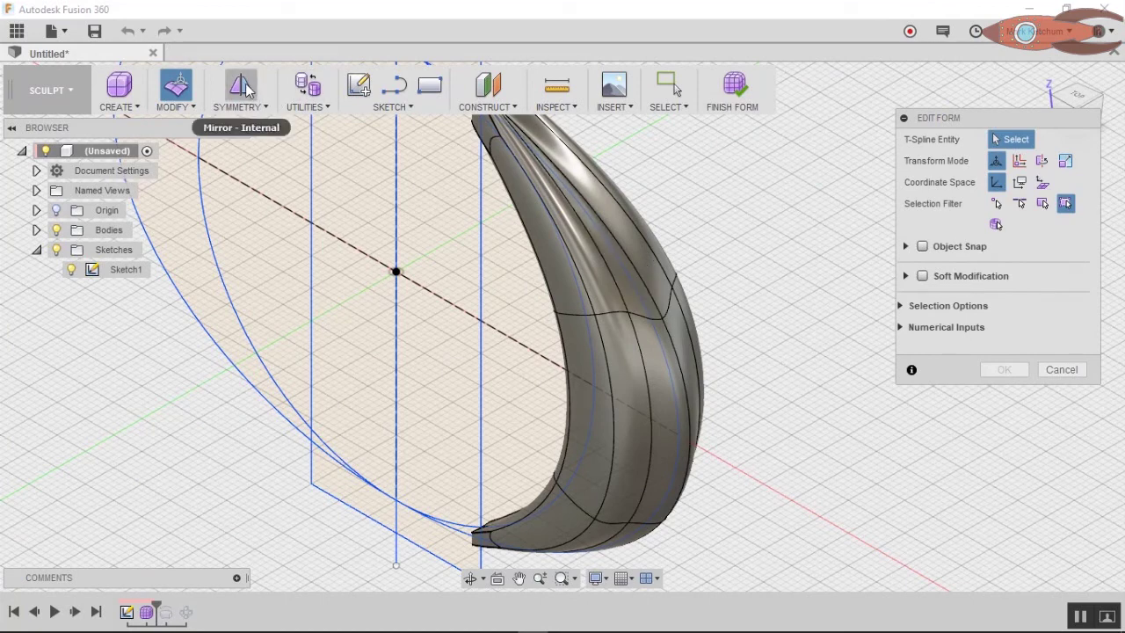
pyautogui.click(1061, 370)
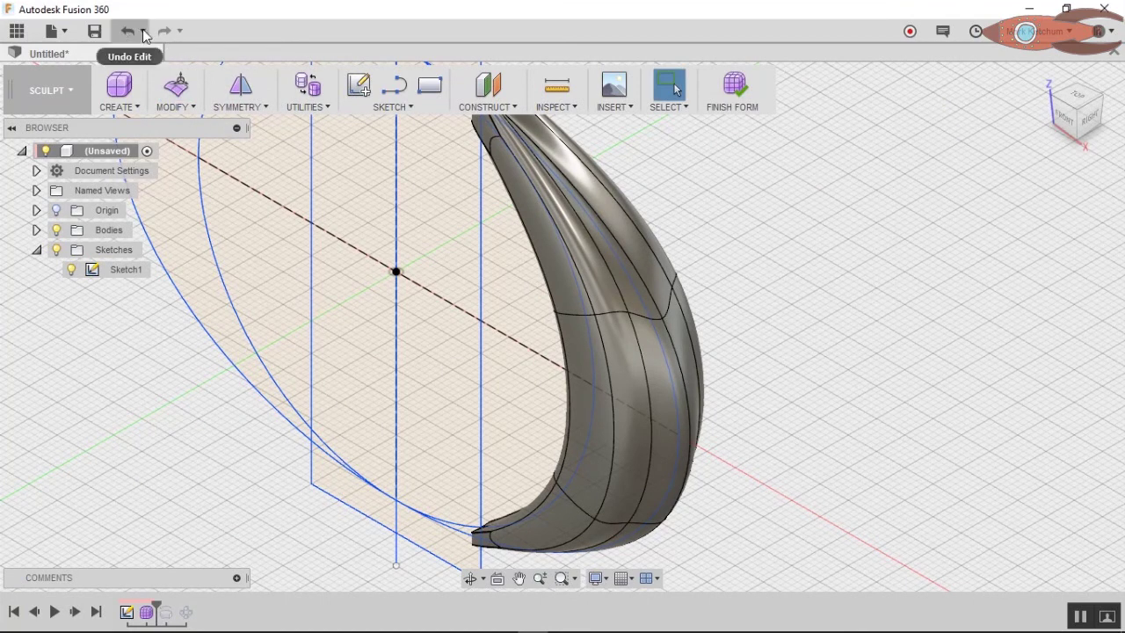
# Apply internal mirror symmetry to the crescent, using matching outer faces on both sides of its lengthwise middle.
pyautogui.click(238, 109)
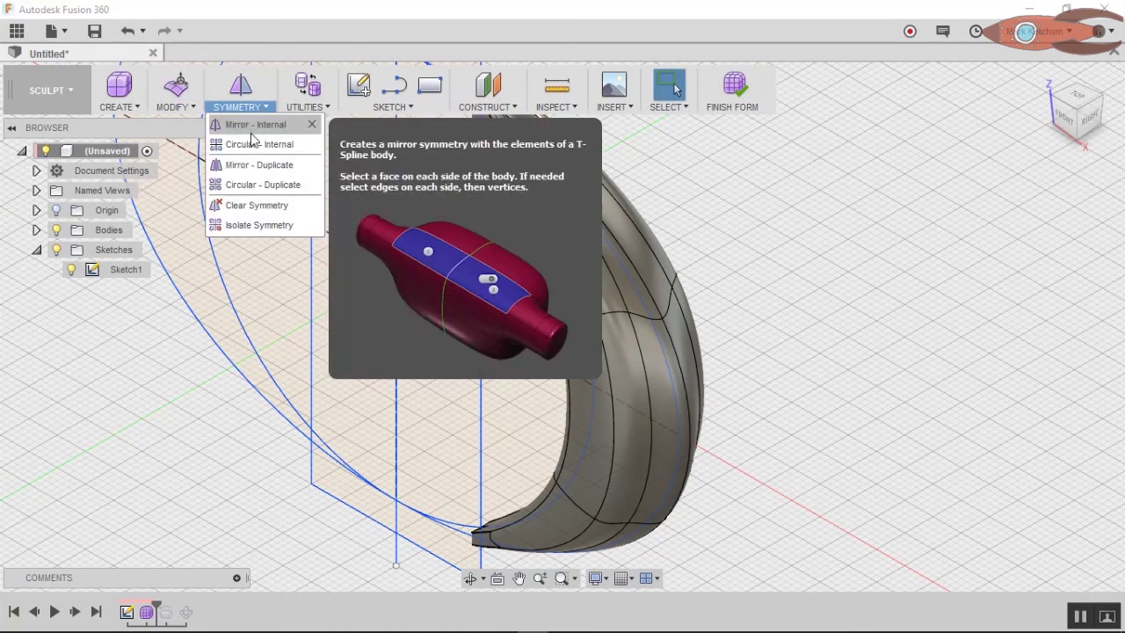
pyautogui.click(253, 128)
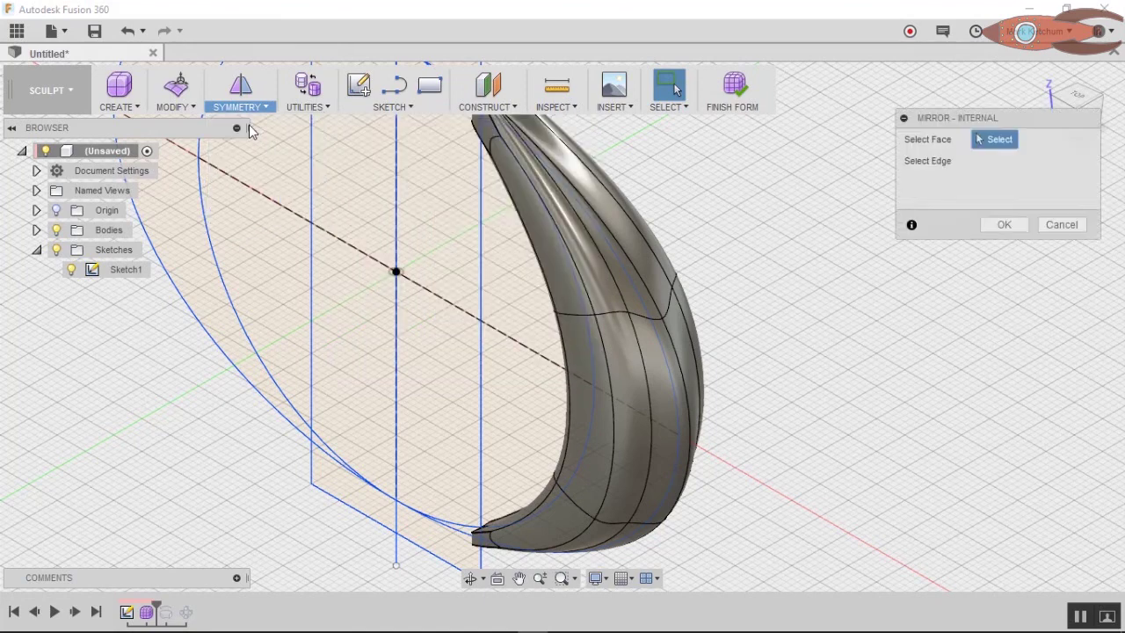
pyautogui.click(662, 380)
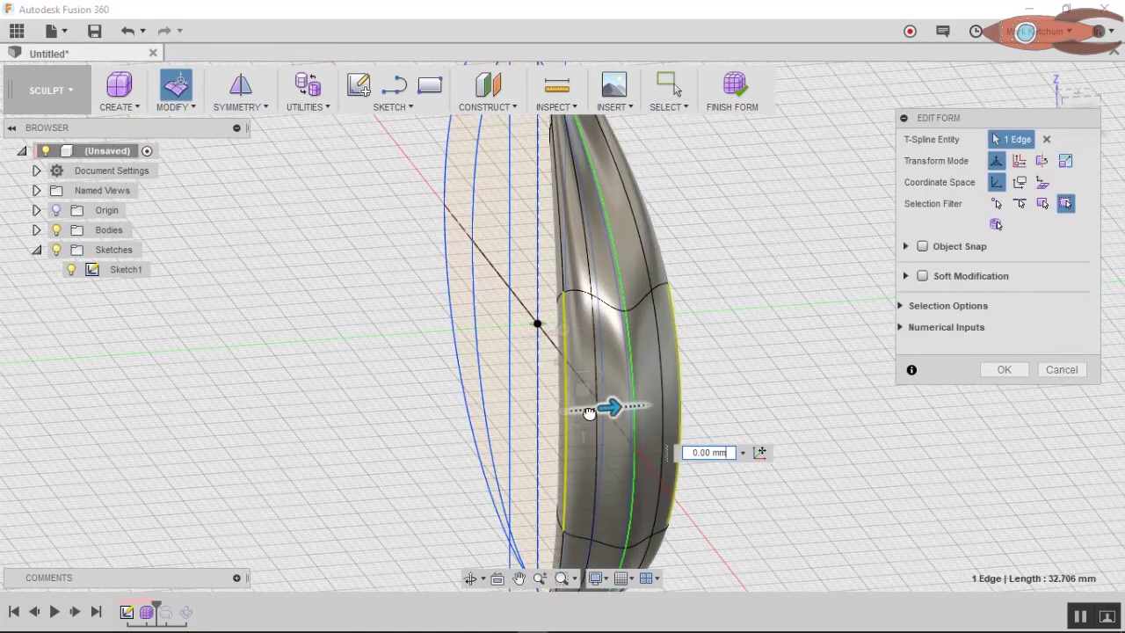
# Pull the crescent's middle side edge and lower side edge outward with Edit Form, widening the segment symmetrically.
pyautogui.moveTo(613, 408); pyautogui.dragTo(555, 418)
pyautogui.keyDown('shift'); pyautogui.moveTo(659, 414); pyautogui.dragTo(821, 406, button='middle'); pyautogui.keyUp('shift')
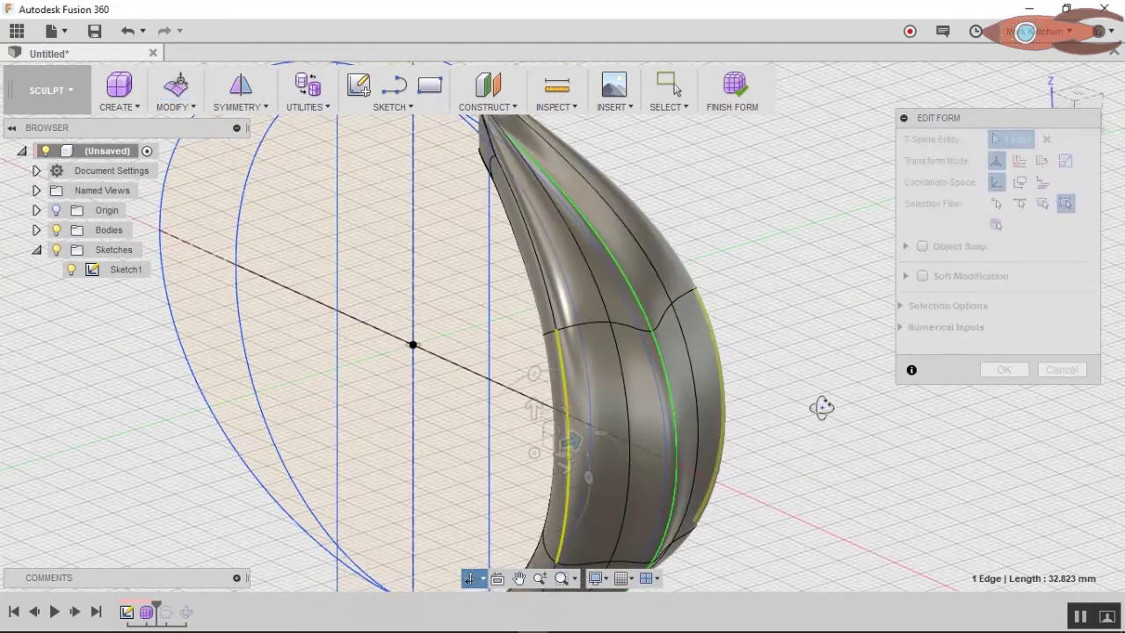
pyautogui.click(624, 312)
pyautogui.moveTo(804, 457); pyautogui.dragTo(736, 314, button='middle')
pyautogui.click(494, 400)
pyautogui.moveTo(518, 389); pyautogui.dragTo(505, 394)
pyautogui.click(1004, 369)
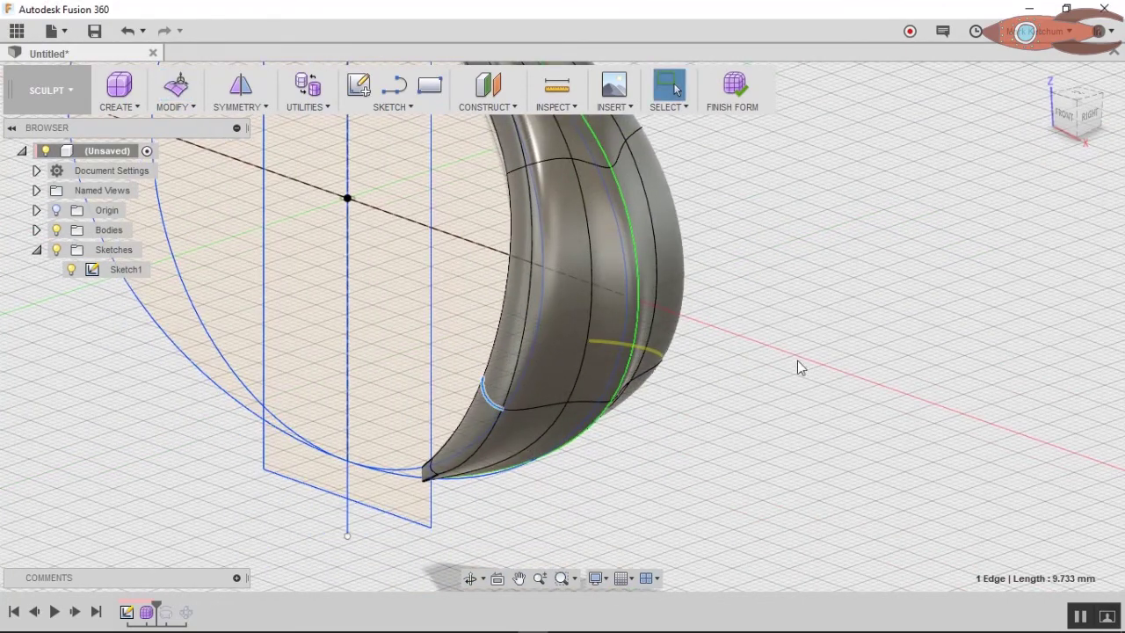
# Finish the widened form and roll the timeline forward to restore the revolved core and circular pattern.
pyautogui.keyDown('shift'); pyautogui.moveTo(816, 387); pyautogui.dragTo(753, 299, button='middle'); pyautogui.keyUp('shift')
pyautogui.scroll(-3, 754, 299)
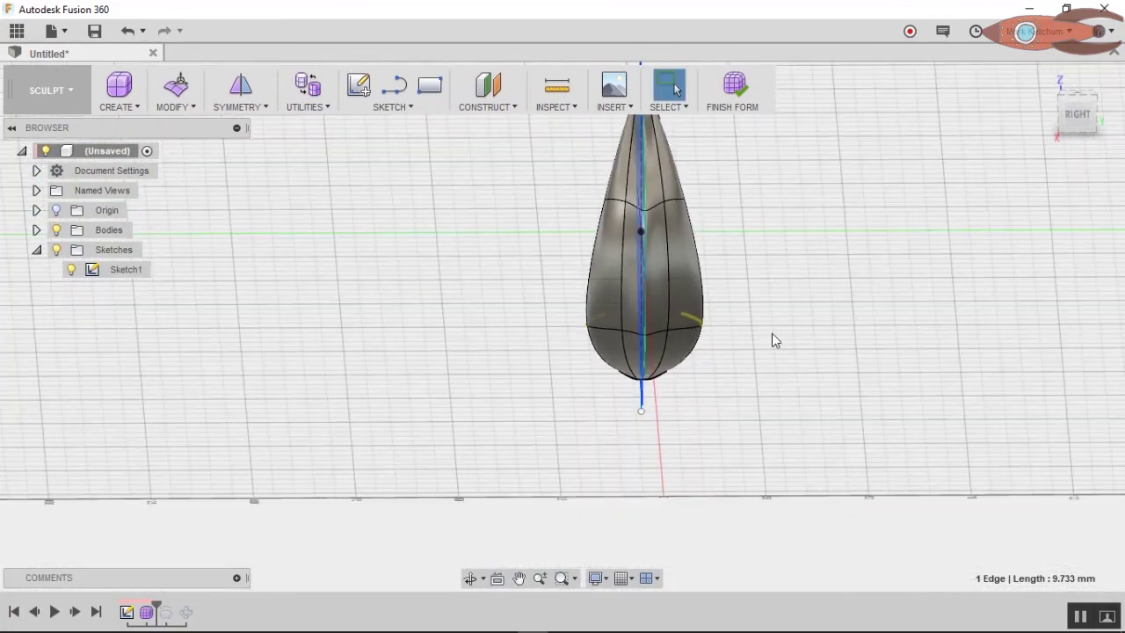
pyautogui.click(745, 94)
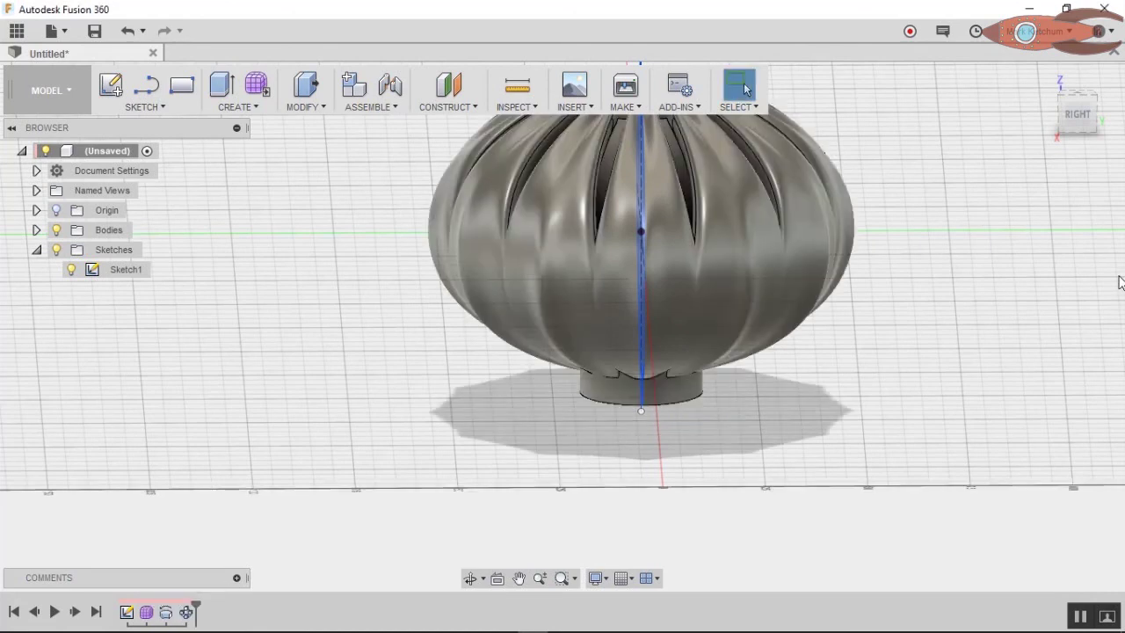
# Add a solid 45 mm diameter sphere centred on the vessel's vertical axis, in the opening at its top.
pyautogui.scroll(-3, 812, 329)
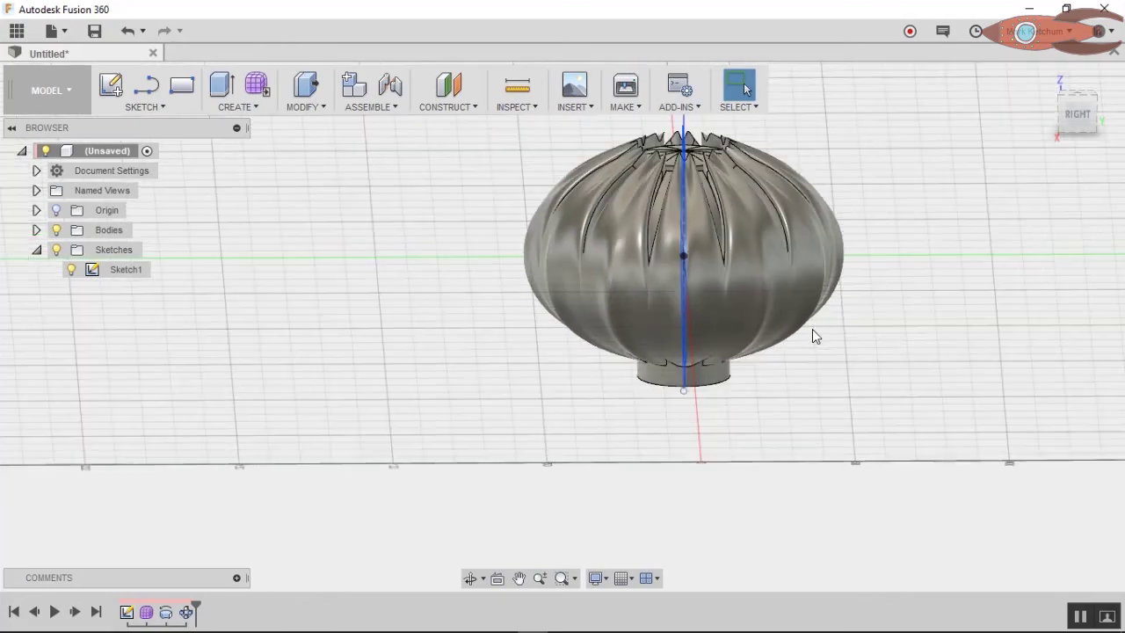
pyautogui.keyDown('shift'); pyautogui.moveTo(524, 326); pyautogui.dragTo(573, 335, button='middle'); pyautogui.keyUp('shift')
pyautogui.moveTo(947, 299); pyautogui.dragTo(865, 451, button='middle')
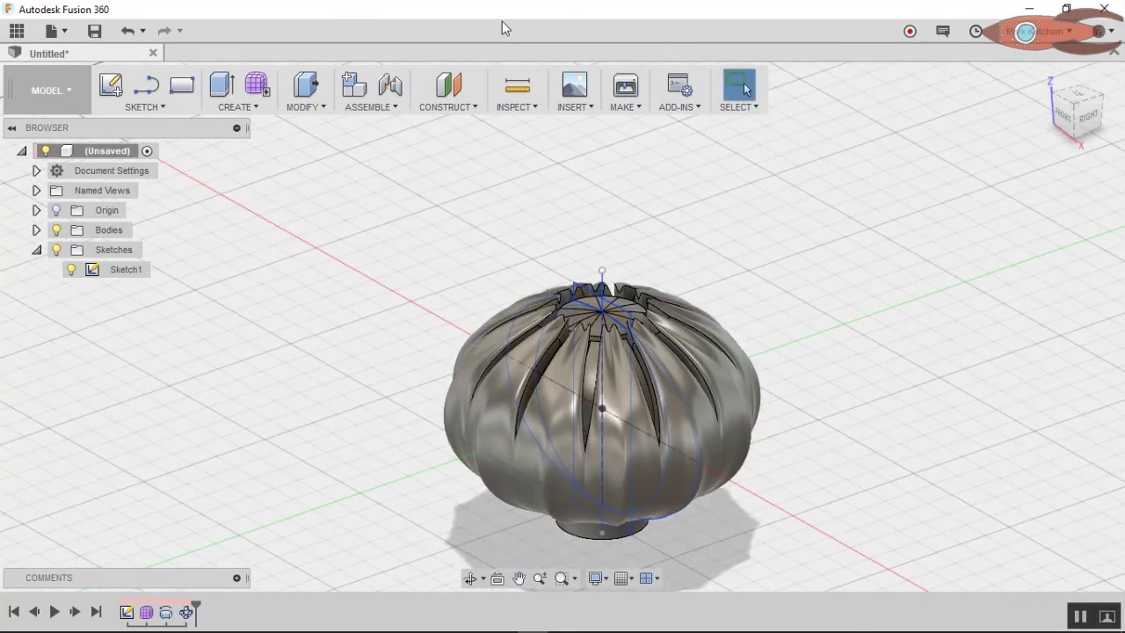
pyautogui.click(236, 108)
pyautogui.click(234, 344)
pyautogui.click(628, 374)
pyautogui.scroll(7, 603, 302)
pyautogui.click(604, 391)
pyautogui.moveTo(756, 336); pyautogui.dragTo(836, 313)
pyautogui.click(1021, 183)
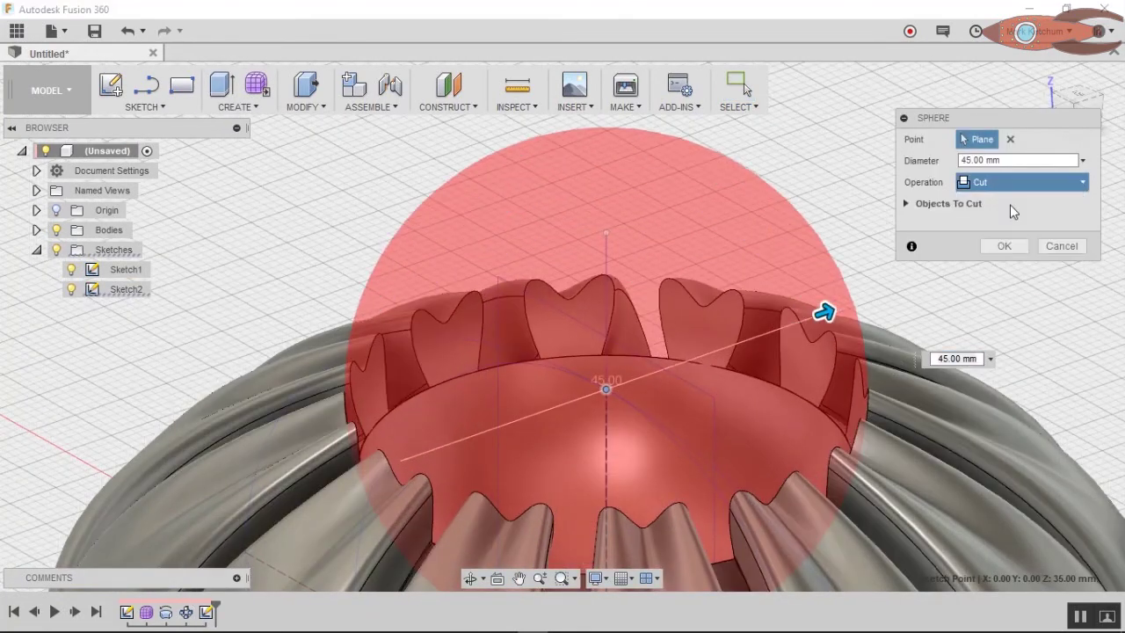
pyautogui.click(1010, 204)
pyautogui.click(1004, 226)
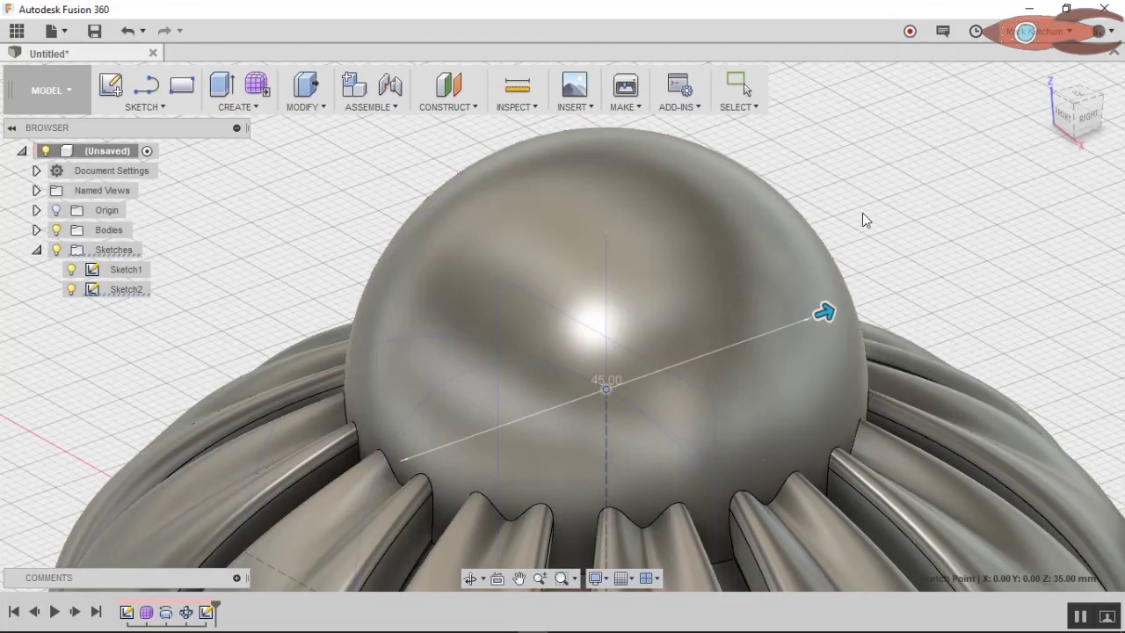
pyautogui.scroll(-5, 933, 237)
pyautogui.keyDown('shift'); pyautogui.moveTo(439, 397); pyautogui.dragTo(594, 410, button='middle'); pyautogui.keyUp('shift')
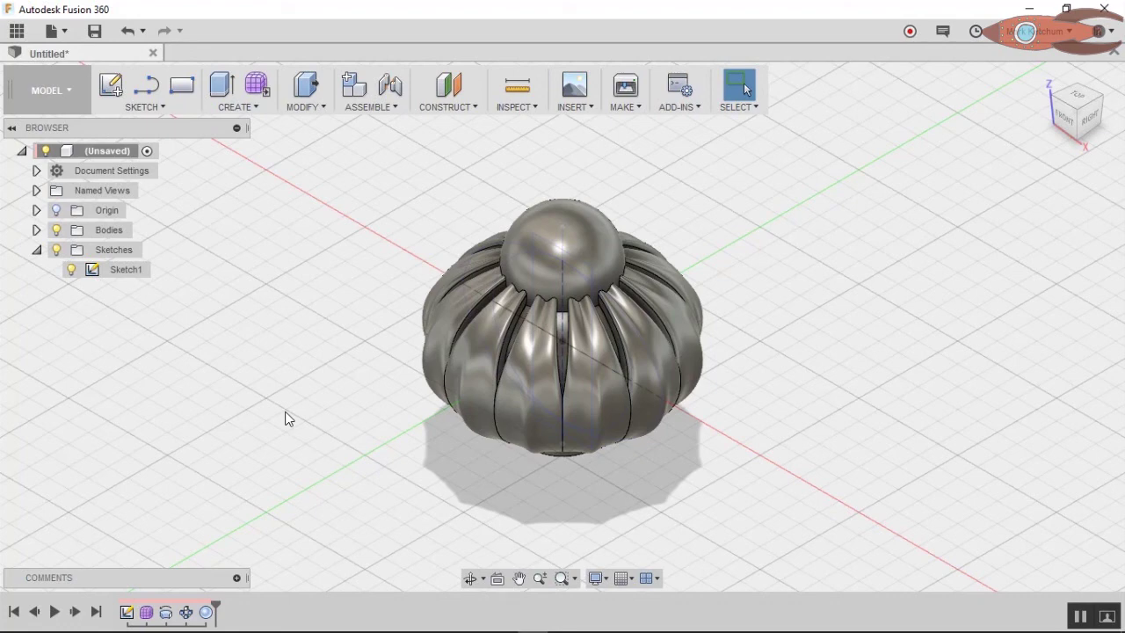
# Close the vessel's document and start a new empty design.
pyautogui.keyDown('shift'); pyautogui.moveTo(277, 377); pyautogui.dragTo(743, 83, button='middle'); pyautogui.keyUp('shift')
pyautogui.keyDown('shift'); pyautogui.moveTo(562, 343); pyautogui.dragTo(599, 385, button='middle'); pyautogui.keyUp('shift')
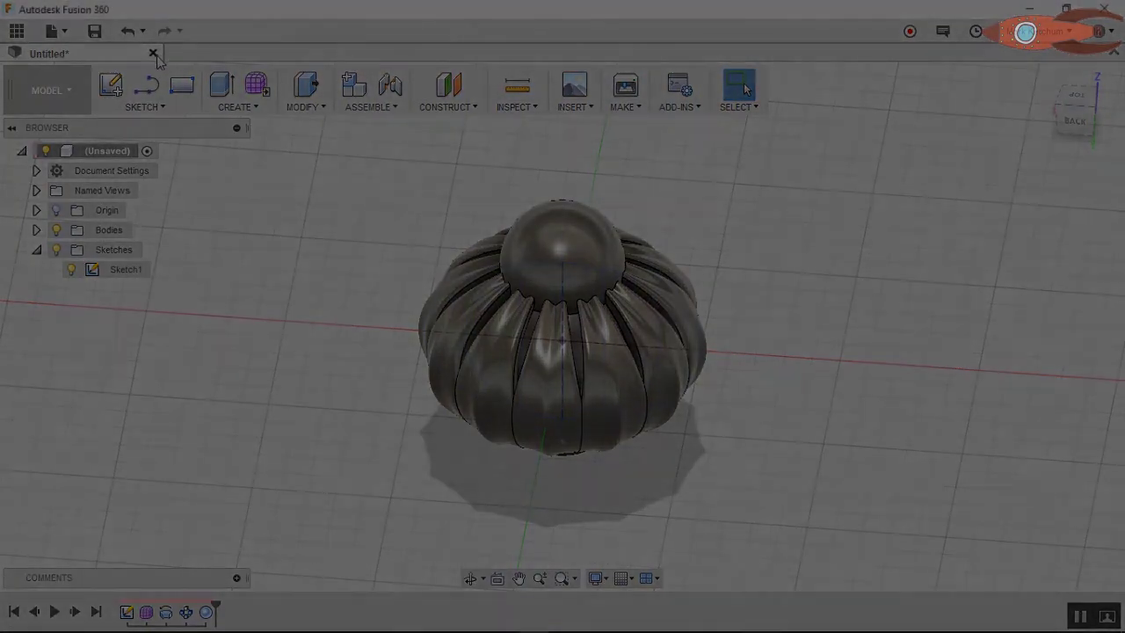
pyautogui.click(153, 52)
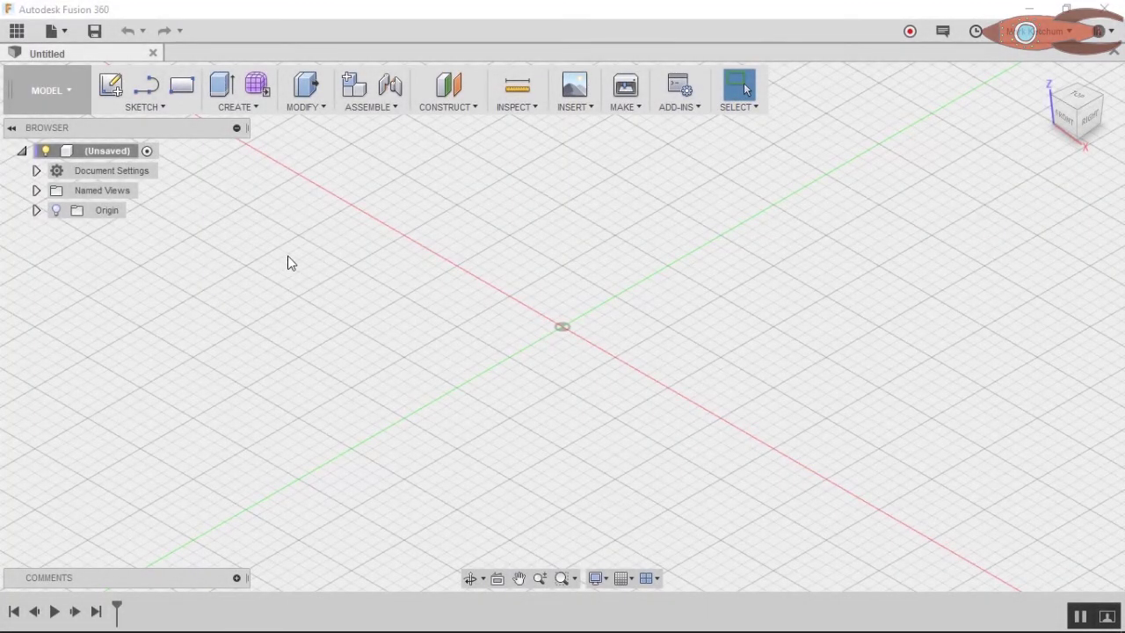
# Sketch a four-point S-shaped spline about 90 mm tall on the front plane, beside the vertical axis.
pyautogui.click(160, 109)
pyautogui.click(151, 273)
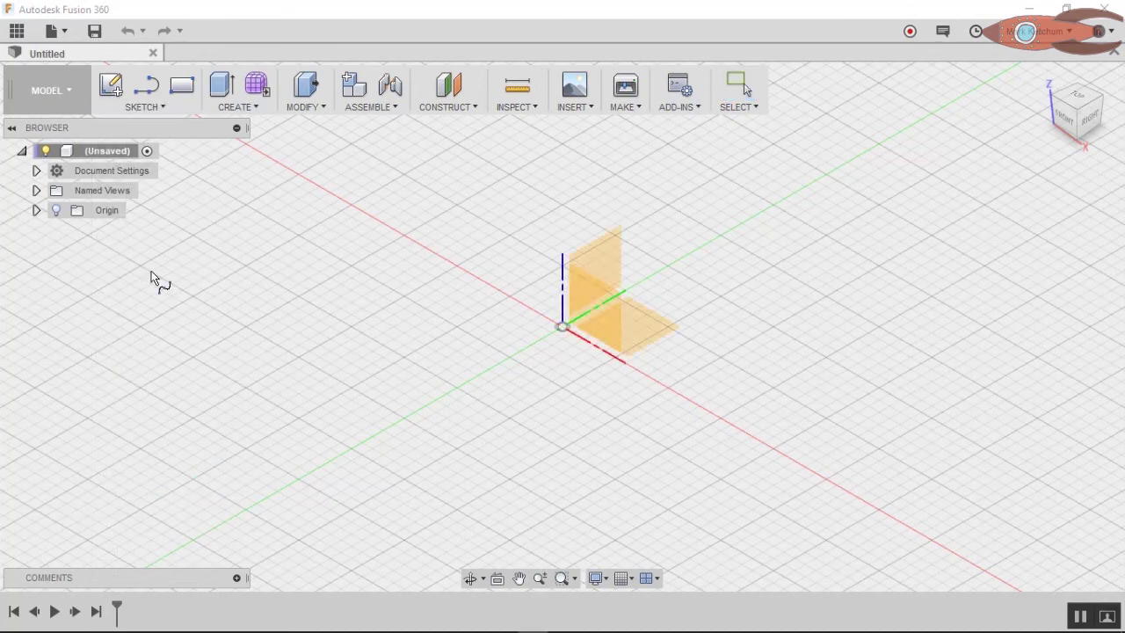
pyautogui.click(587, 308)
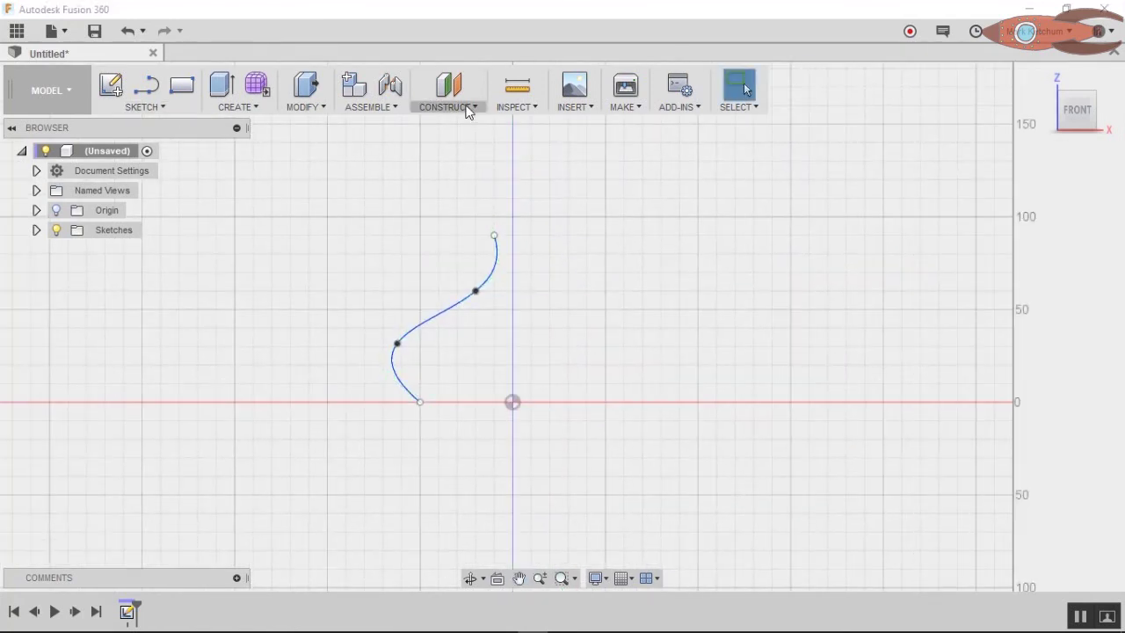
# Construct planes along the spline path at its upper end, along its middle section and at its lower end.
pyautogui.click(468, 107)
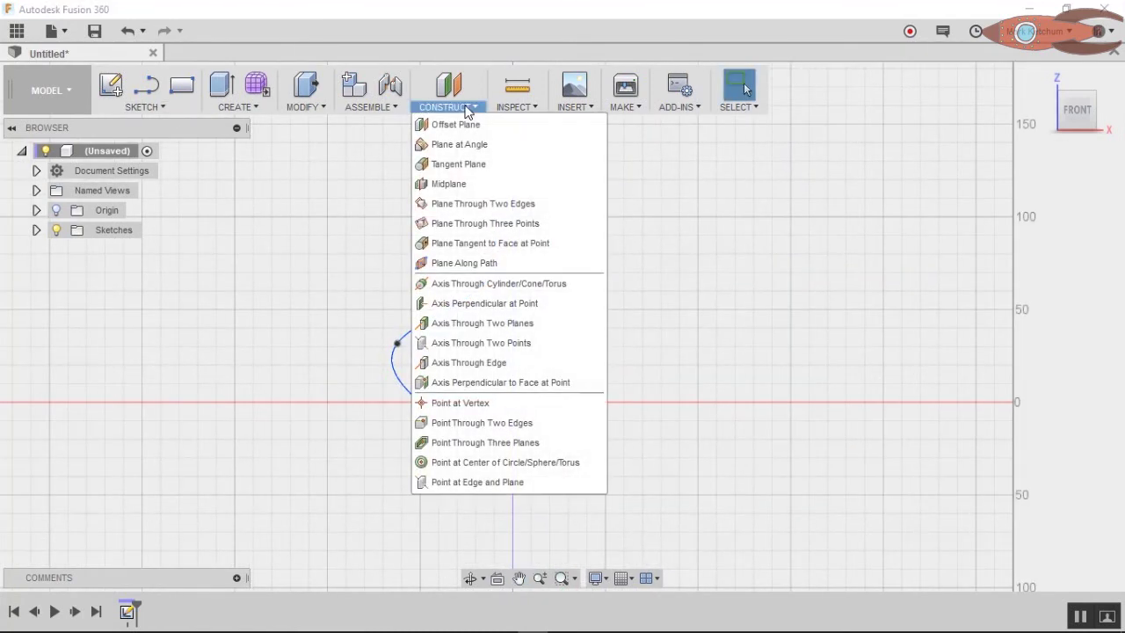
pyautogui.click(450, 264)
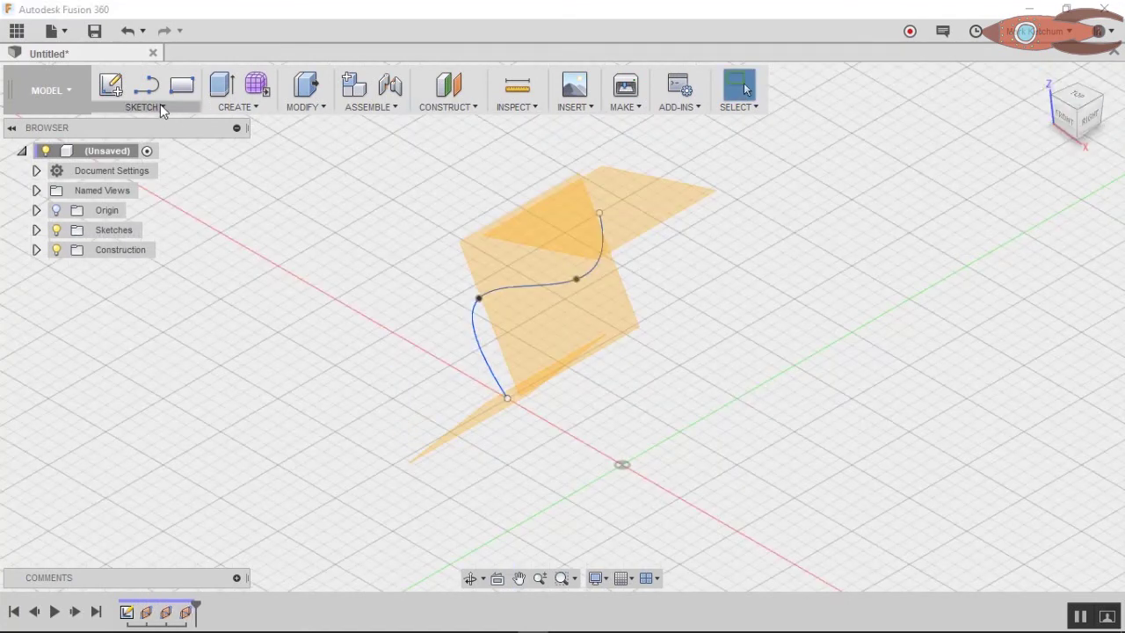
# Sketch a small two-point rectangle around the spline's upper end, plus one ellipse on each of the other two construction planes.
pyautogui.click(159, 105)
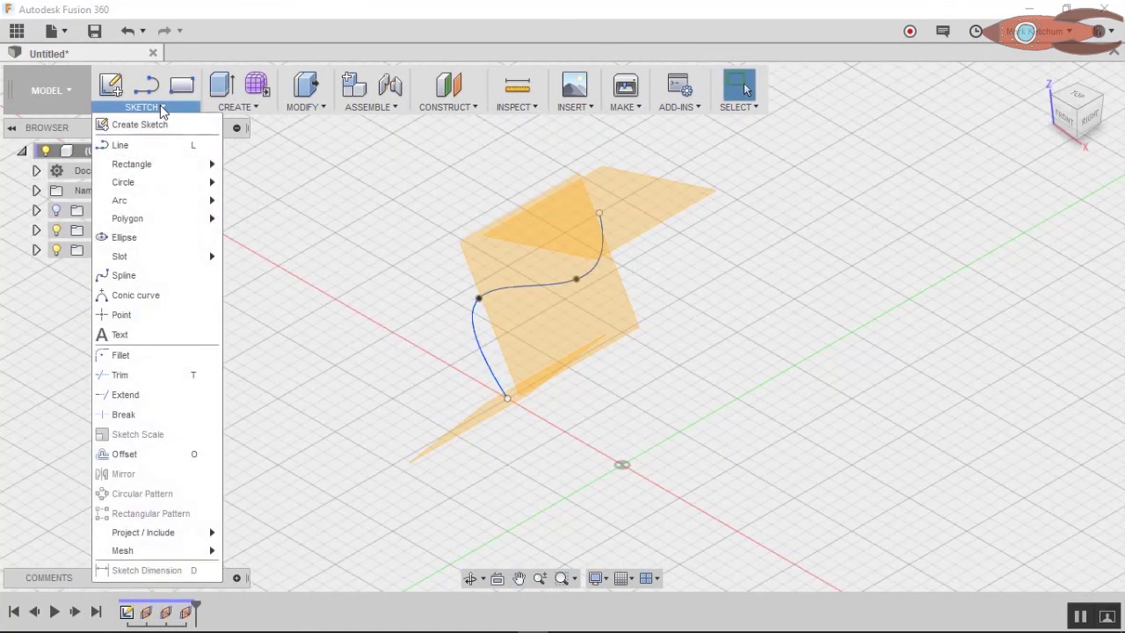
pyautogui.moveTo(148, 172)
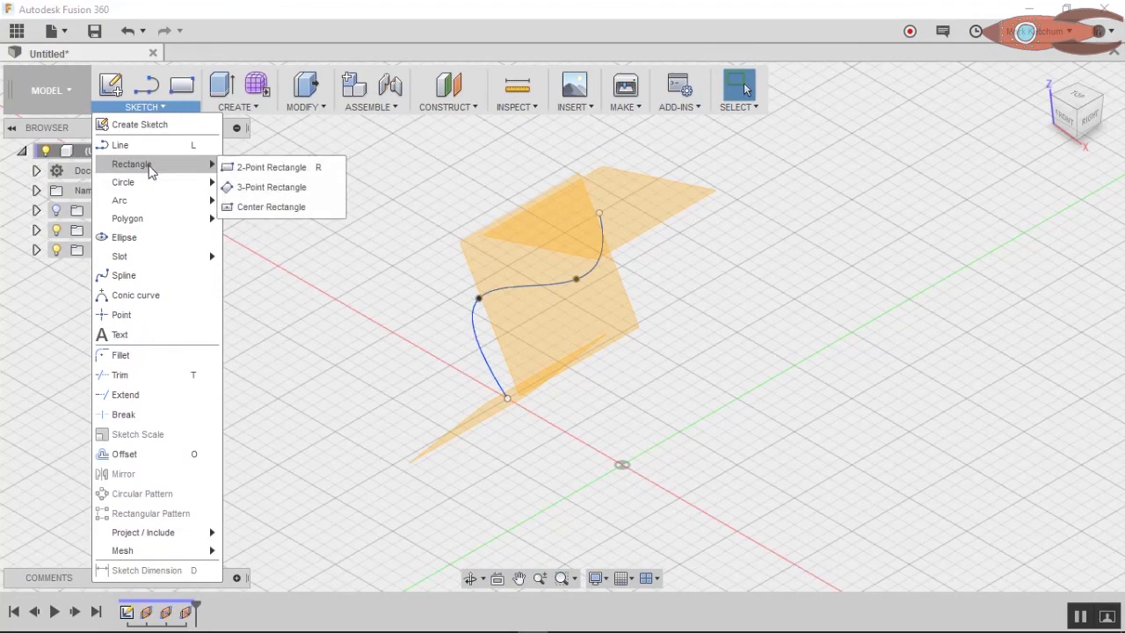
pyautogui.click(268, 167)
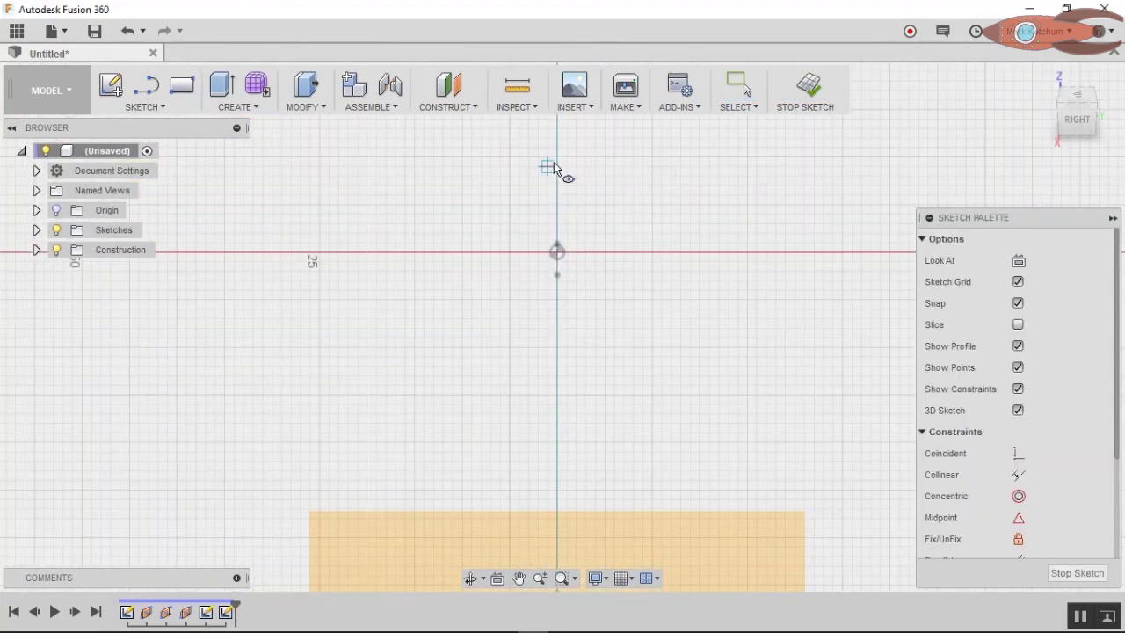
pyautogui.click(557, 166)
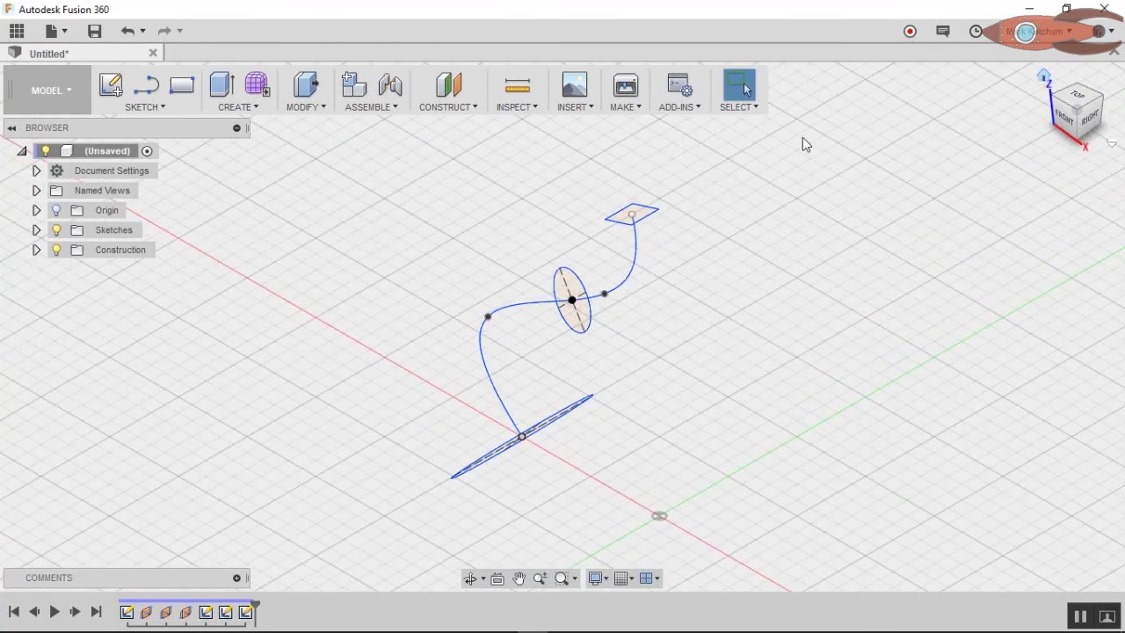
# Create a new sculpt form and start a Loft in it.
pyautogui.click(262, 88)
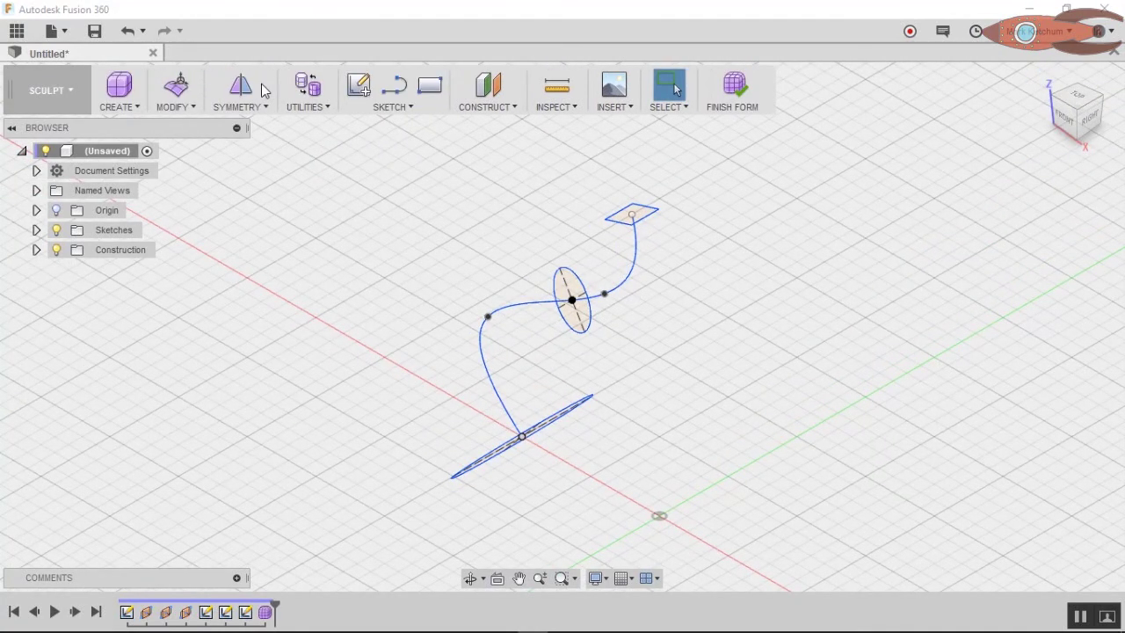
pyautogui.click(121, 114)
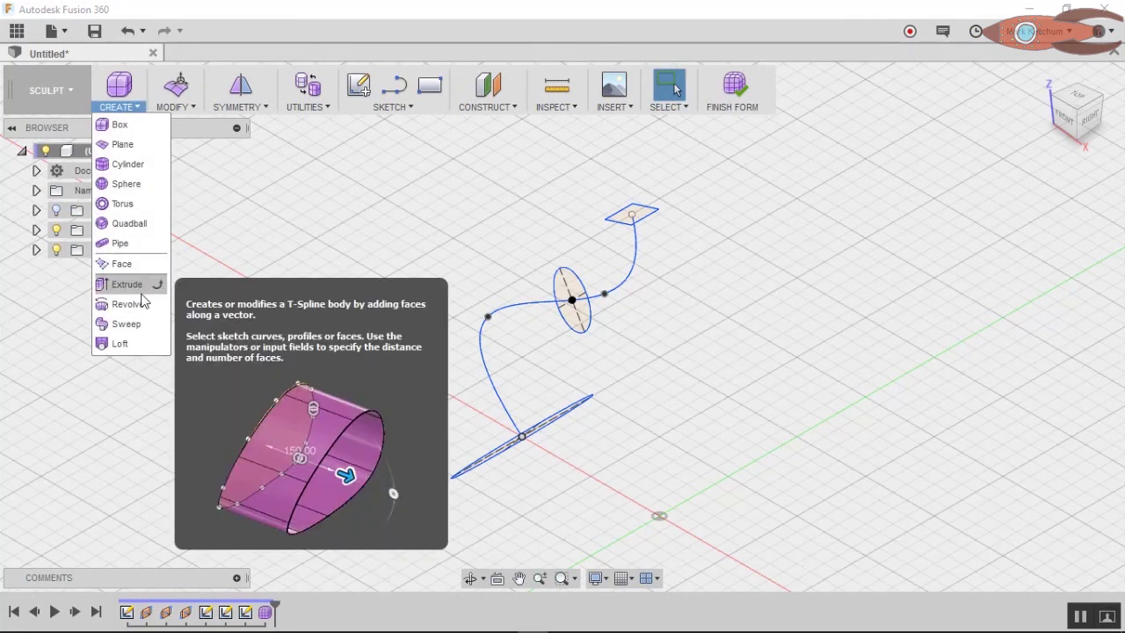
pyautogui.click(132, 343)
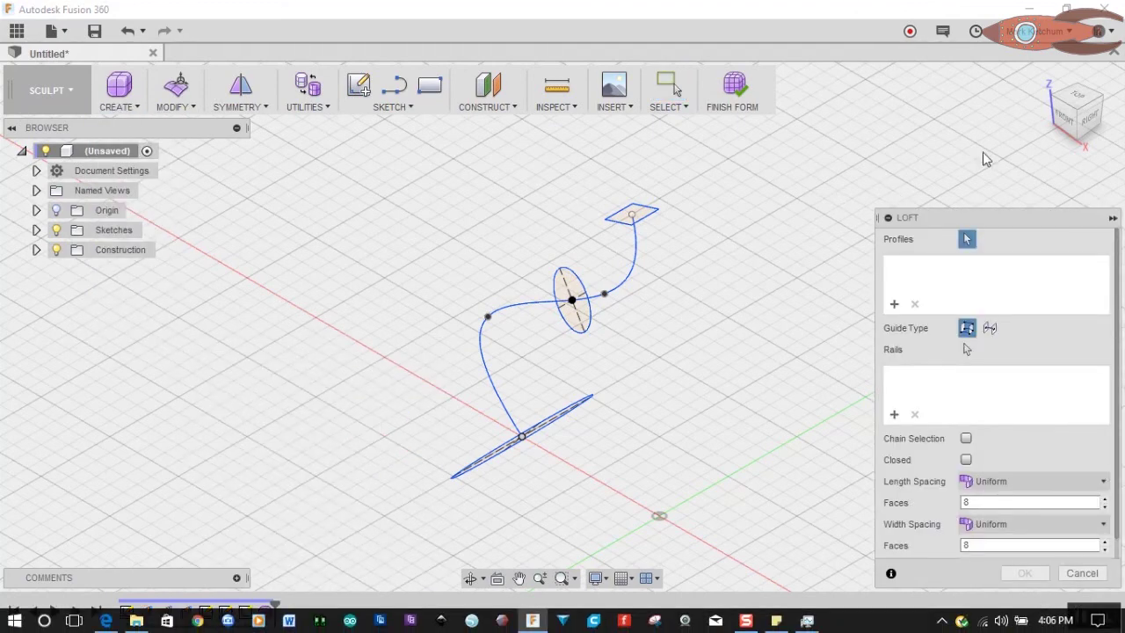
pyautogui.scroll(2, 641, 192)
pyautogui.scroll(1, 643, 190)
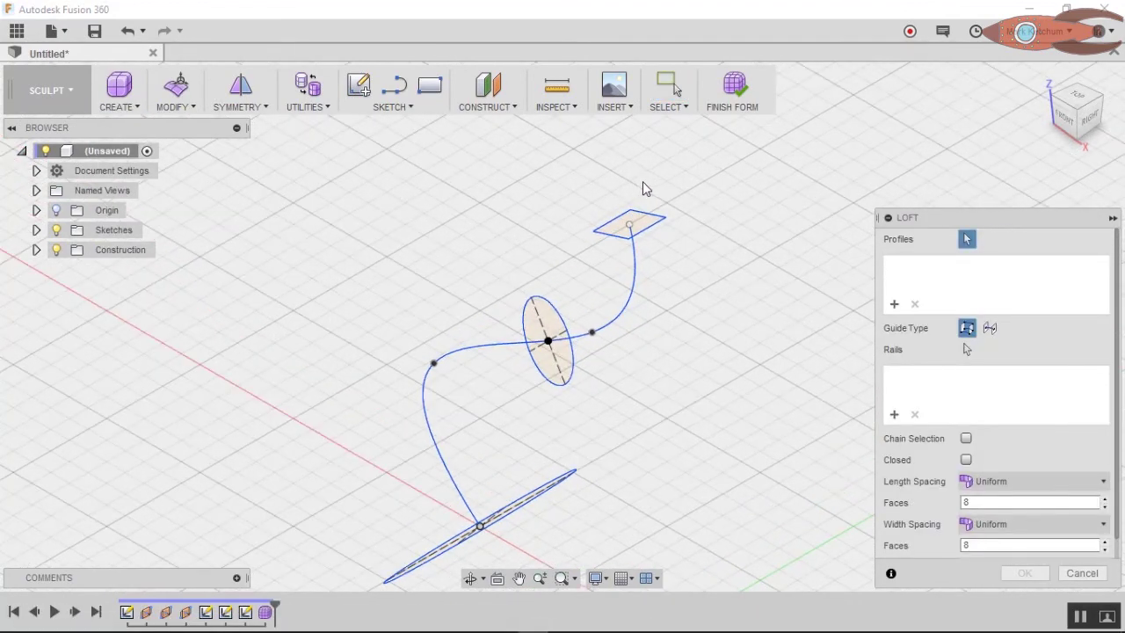
pyautogui.click(650, 227)
pyautogui.click(649, 224)
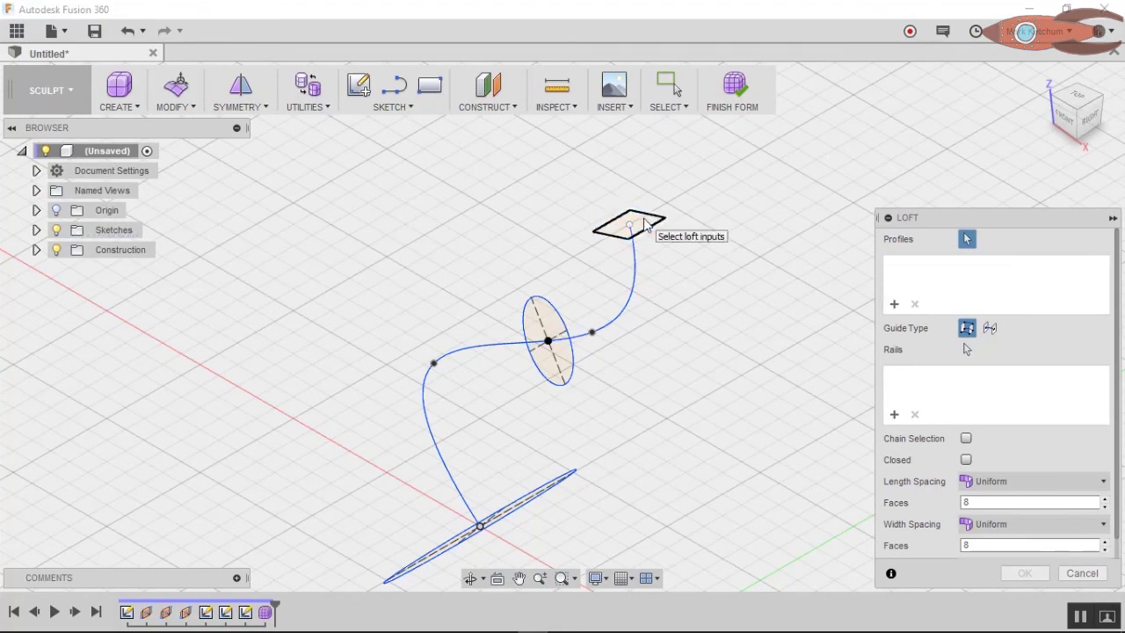
pyautogui.click(547, 341)
pyautogui.click(646, 224)
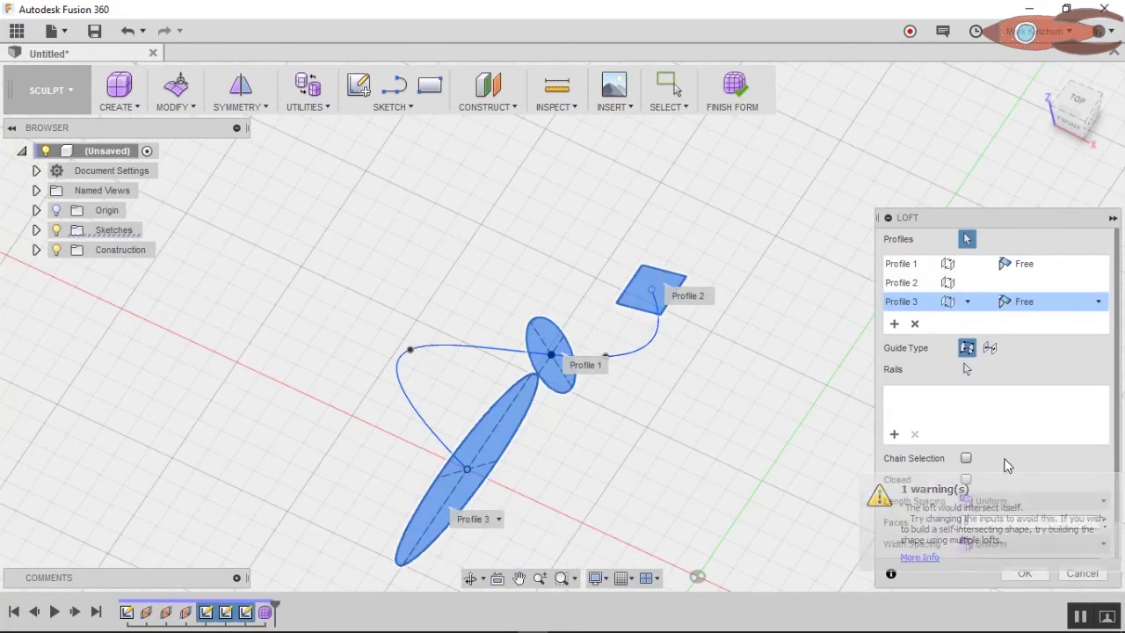
pyautogui.click(1011, 304)
pyautogui.click(915, 323)
pyautogui.click(915, 305)
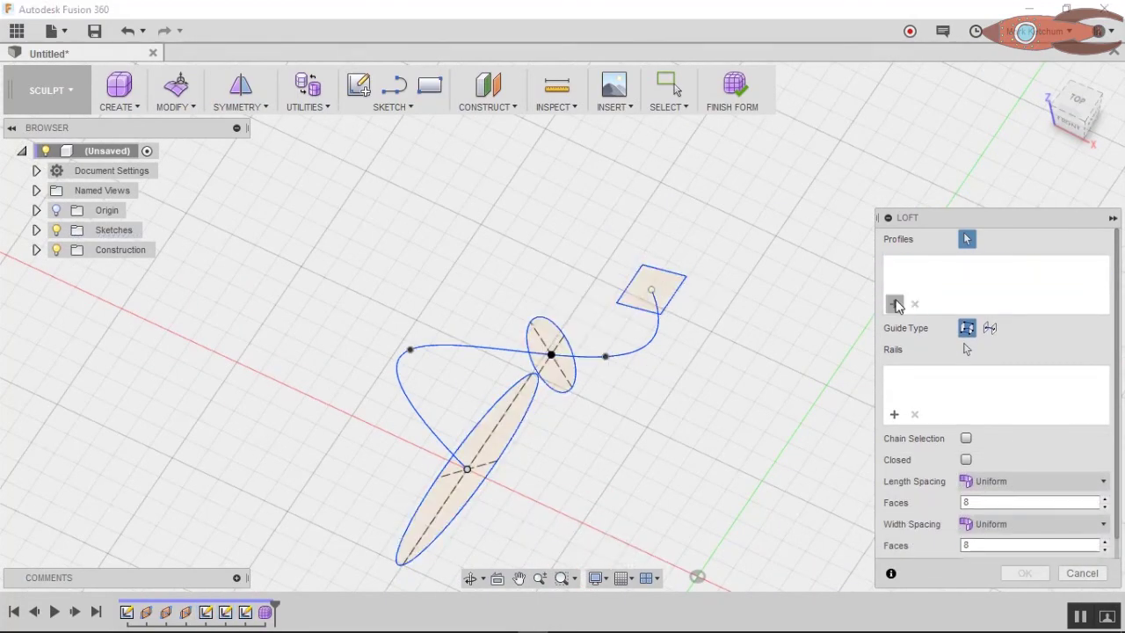
# Loft the upper rectangle, the middle ellipse and the lower ellipse into a T-spline form guided by the spline.
pyautogui.click(667, 283)
pyautogui.click(551, 336)
pyautogui.click(503, 443)
pyautogui.click(991, 348)
pyautogui.click(442, 348)
pyautogui.click(1025, 573)
# Select four adjacent faces on the outer side of the lofted form's lower bend and pull them outward with Edit Form.
pyautogui.keyDown('shift'); pyautogui.moveTo(650, 501); pyautogui.dragTo(660, 378, button='middle'); pyautogui.keyUp('shift')
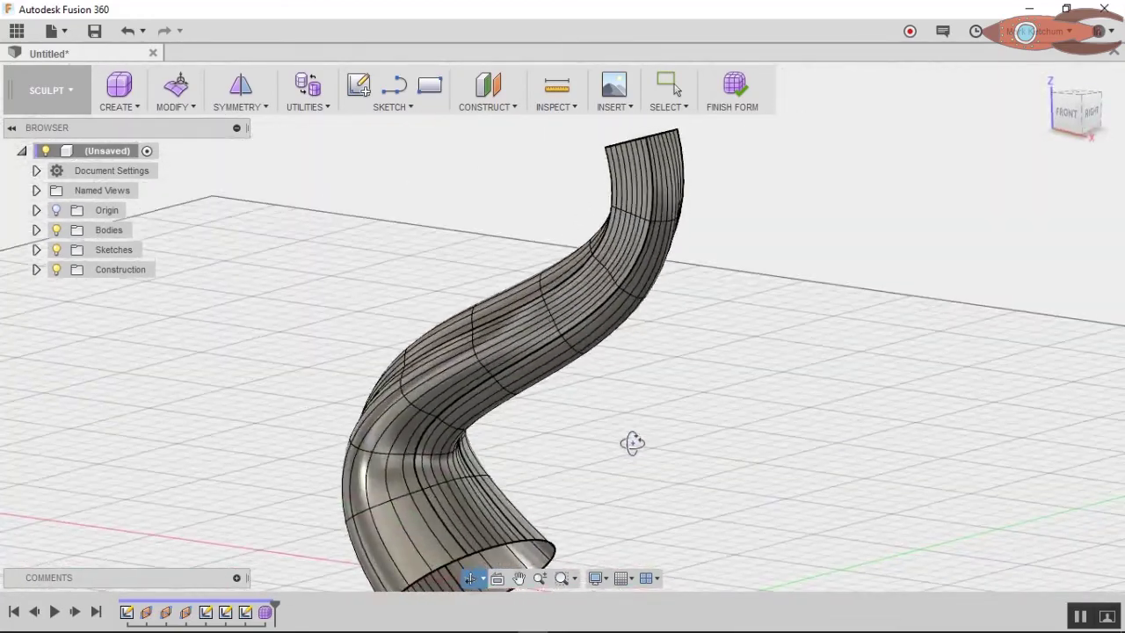
pyautogui.moveTo(633, 442)
pyautogui.mouseDown()
pyautogui.moveTo(743, 468)
pyautogui.moveTo(736, 402)
pyautogui.moveTo(741, 422)
pyautogui.moveTo(709, 414)
pyautogui.moveTo(761, 409)
pyautogui.moveTo(757, 421)
pyautogui.mouseUp()
pyautogui.press('Escape')
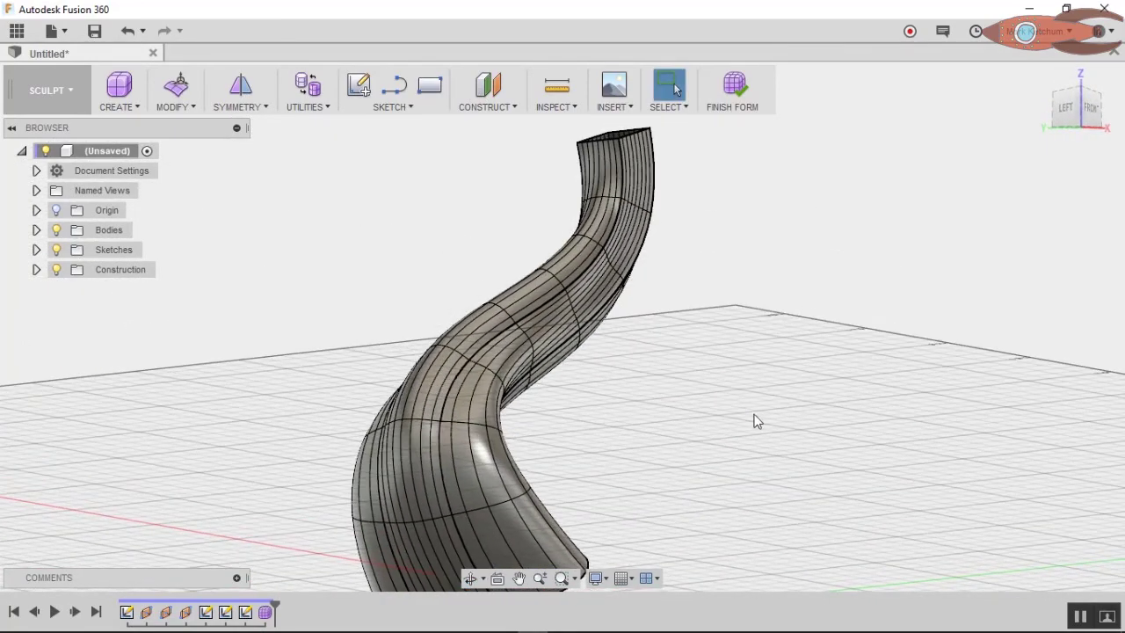
pyautogui.click(177, 90)
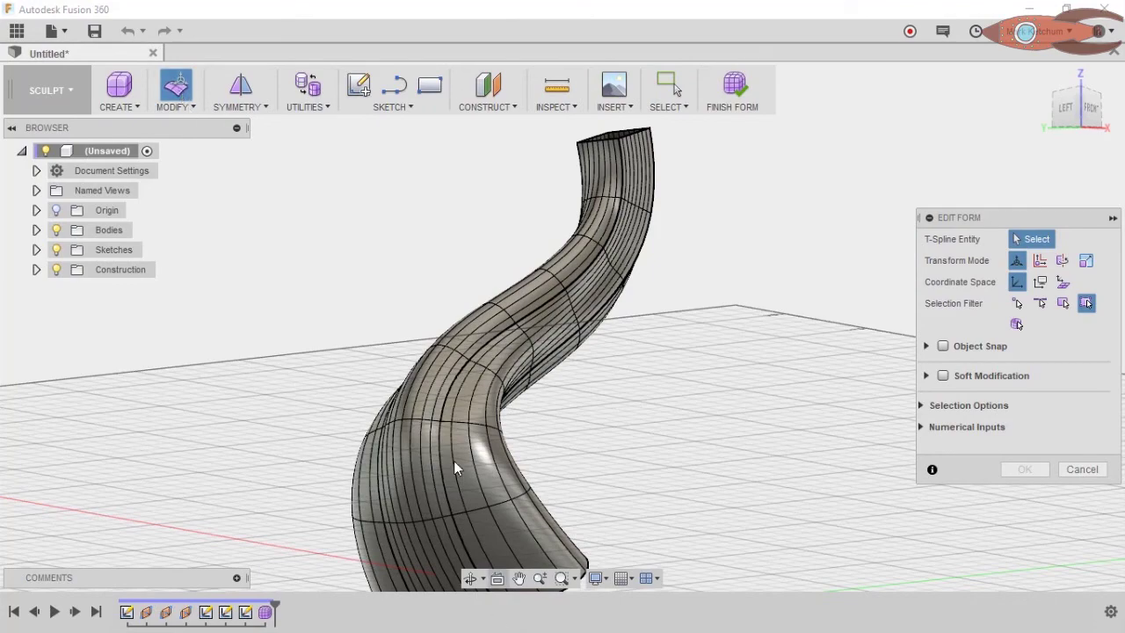
pyautogui.scroll(5, 404, 470)
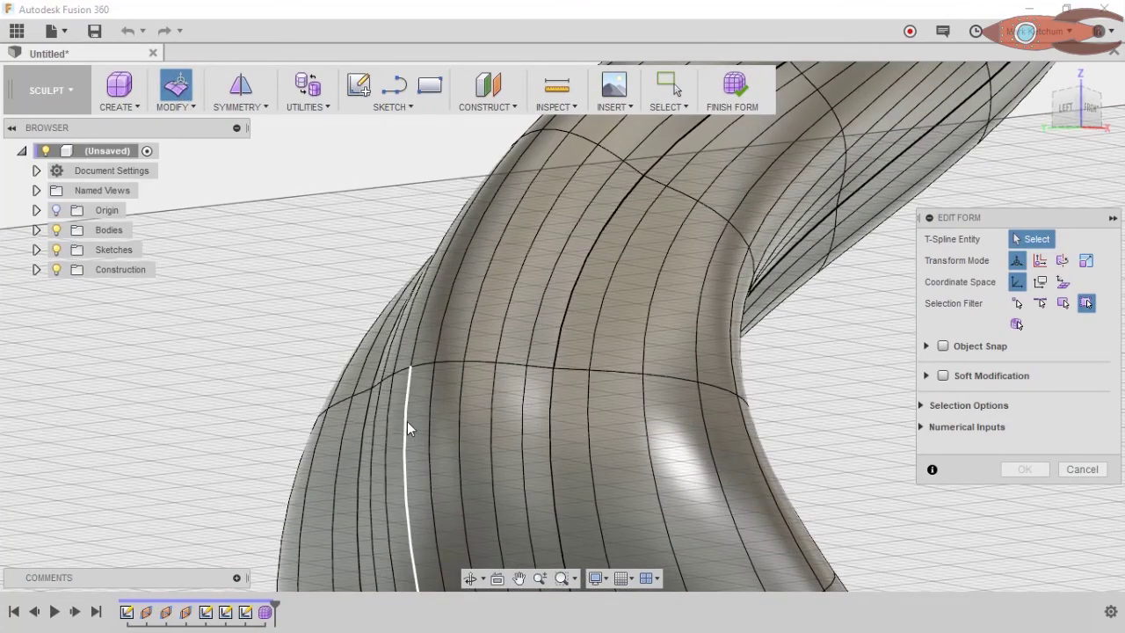
pyautogui.click(407, 421)
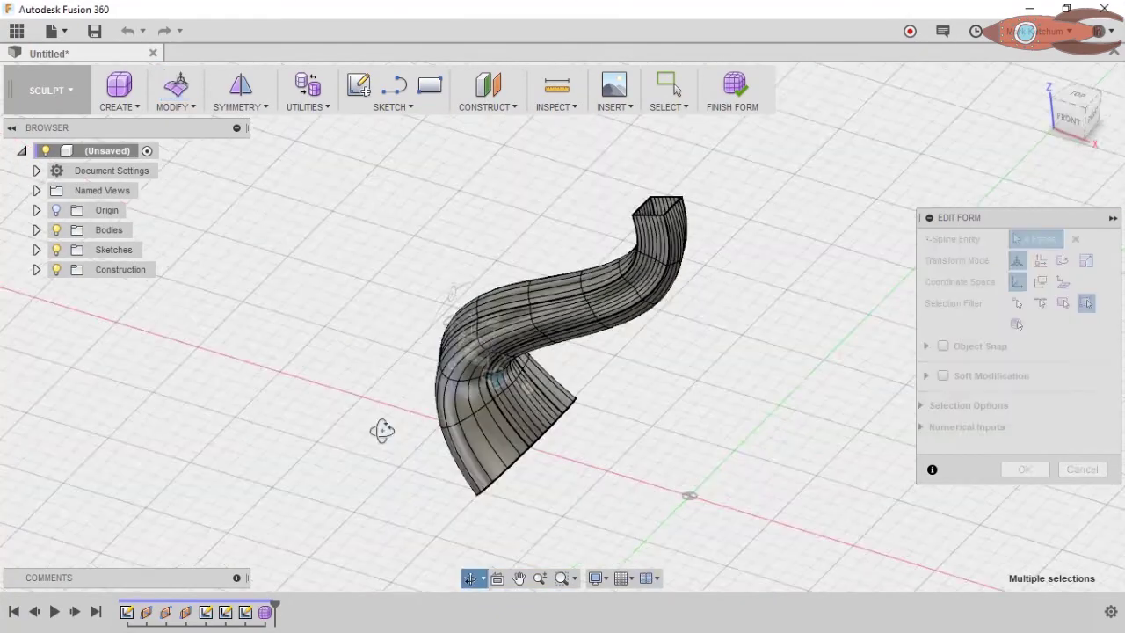
pyautogui.scroll(5, 382, 430)
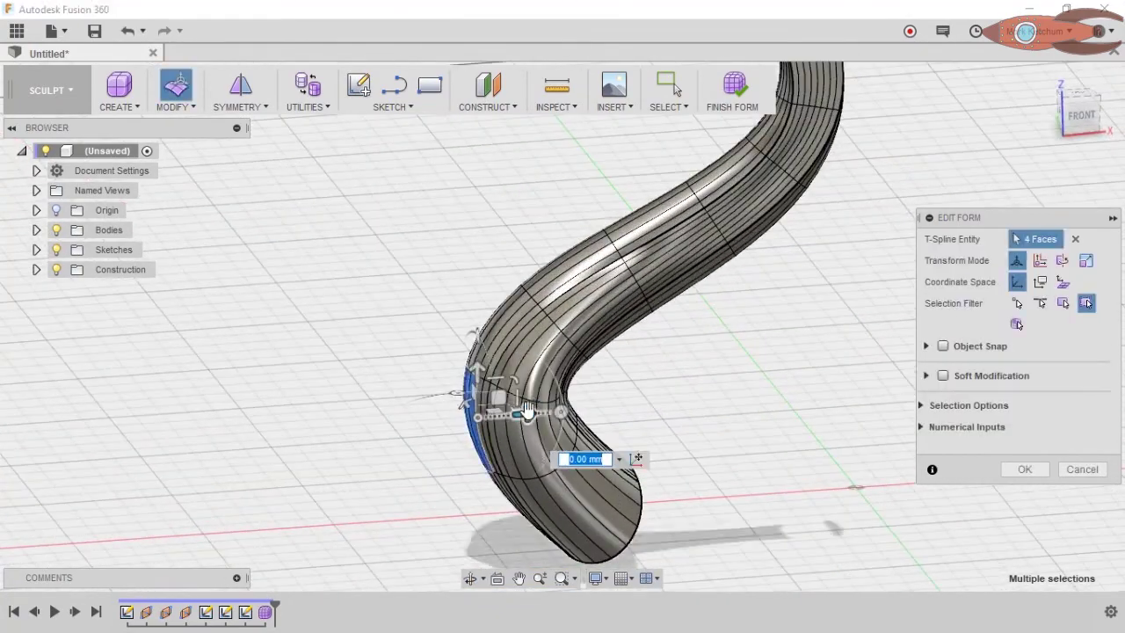
pyautogui.click(620, 441)
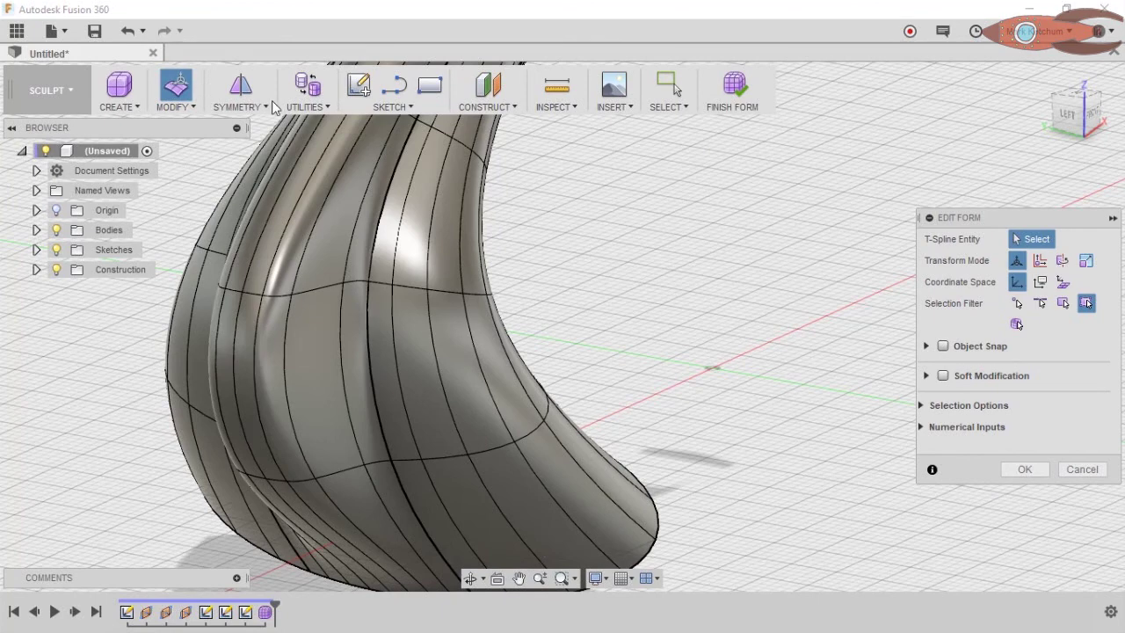
# Apply internal mirror symmetry to the lofted form, using two adjacent faces on both sides of its outer lengthwise middle.
pyautogui.click(244, 107)
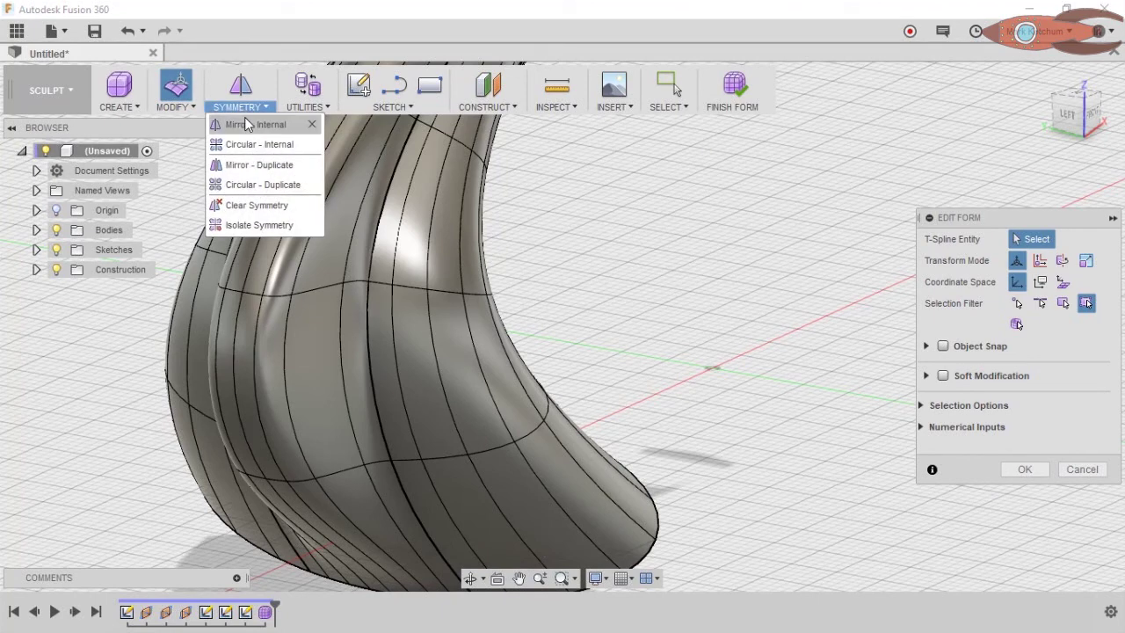
pyautogui.click(246, 122)
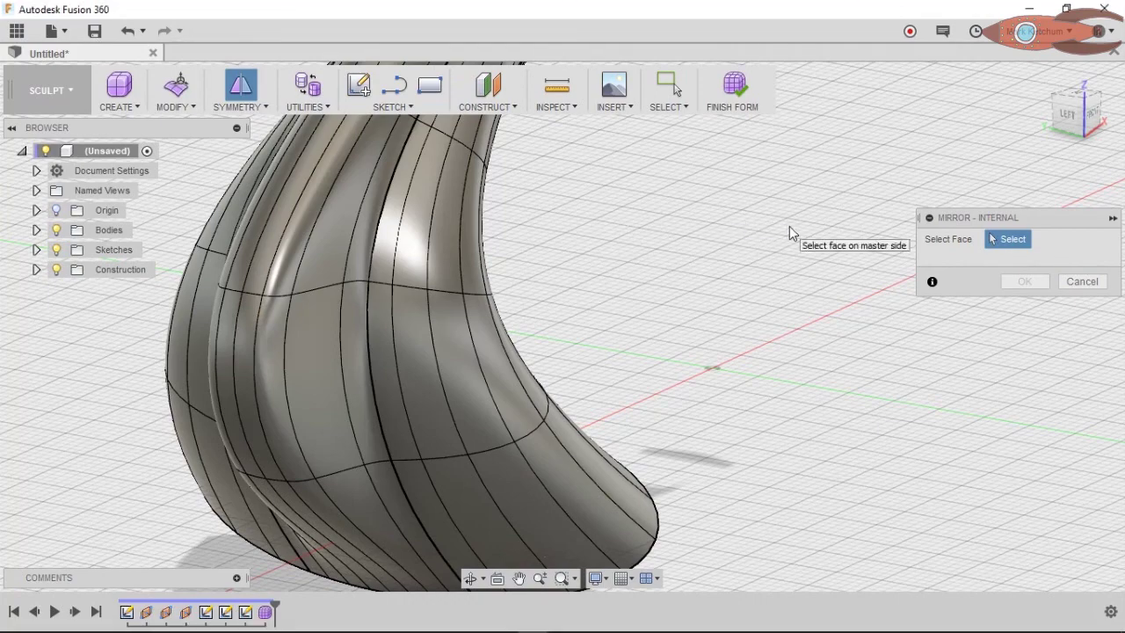
pyautogui.moveTo(685, 243)
pyautogui.keyDown('shift'); pyautogui.mouseDown(button='middle')
pyautogui.moveTo(686, 261)
pyautogui.moveTo(718, 294)
pyautogui.moveTo(681, 241)
pyautogui.mouseUp(button='middle'); pyautogui.keyUp('shift')
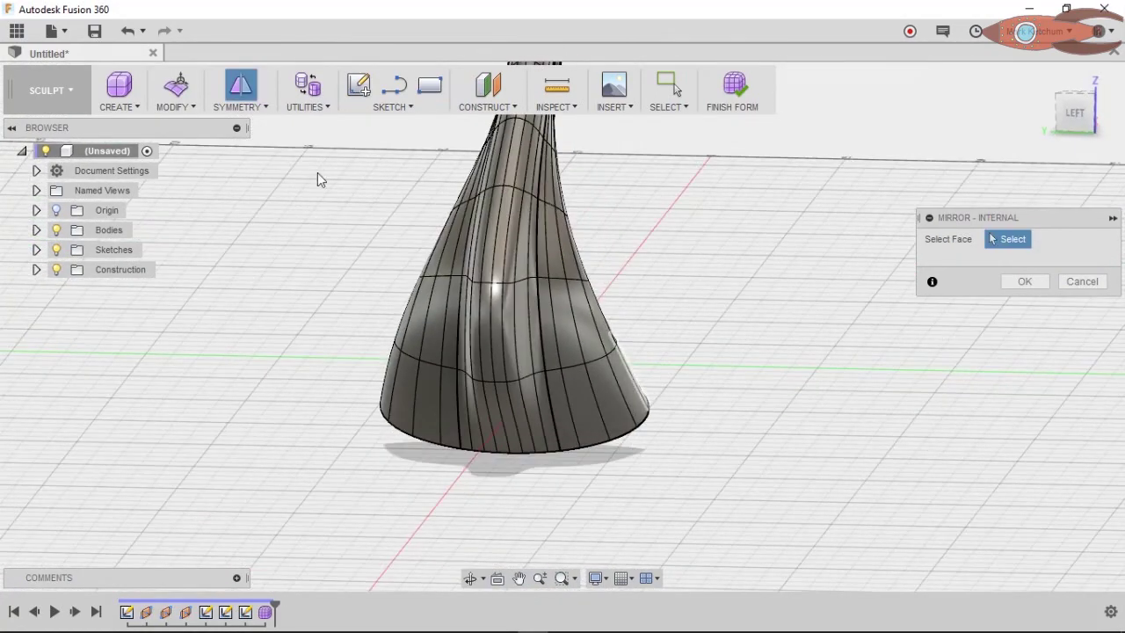
pyautogui.scroll(3, 438, 337)
pyautogui.click(504, 316)
pyautogui.click(517, 320)
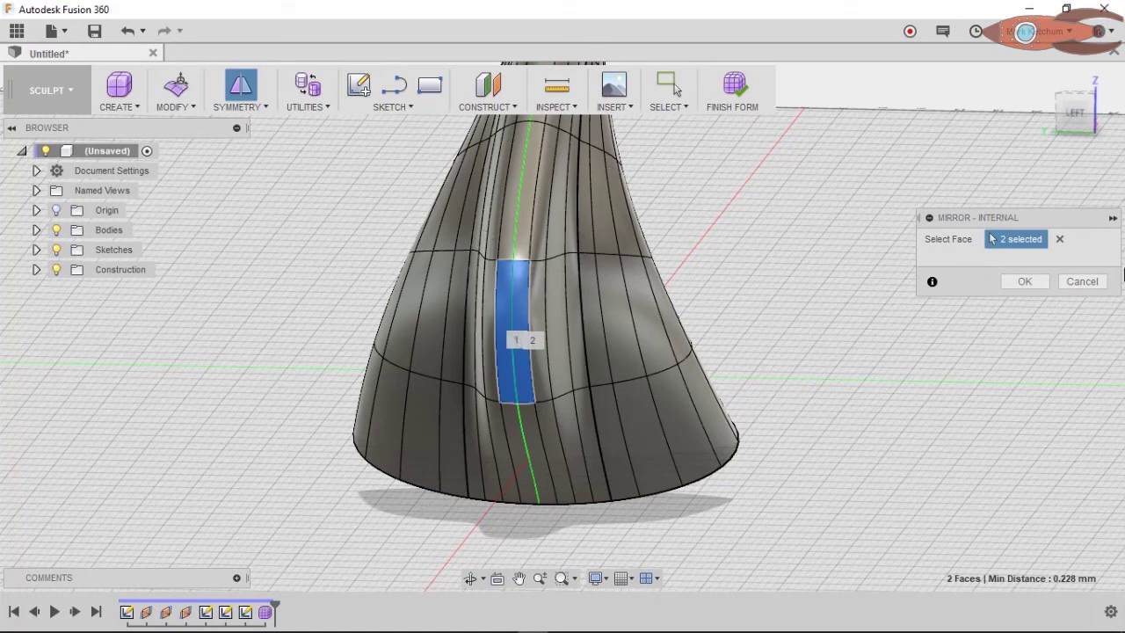
pyautogui.click(1011, 280)
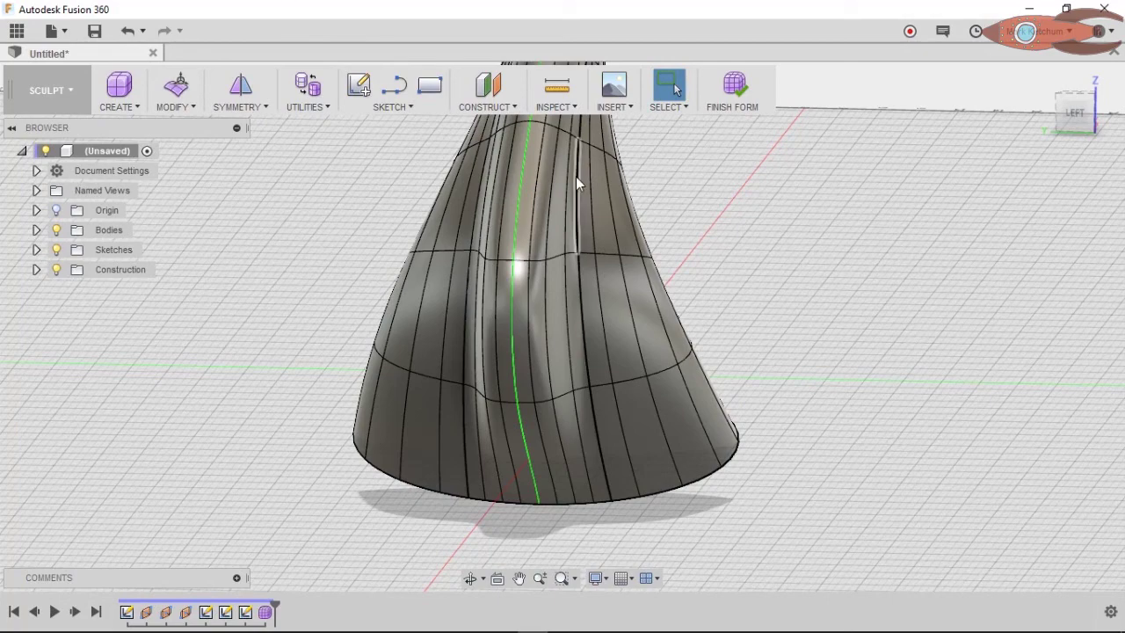
# Move two stacked side faces near the form's lower end by -6 mm along the X axis with Edit Form.
pyautogui.click(177, 87)
pyautogui.click(669, 413)
pyautogui.keyDown('shift'); pyautogui.click(651, 320); pyautogui.keyUp('shift')
pyautogui.keyDown('shift'); pyautogui.moveTo(835, 318); pyautogui.dragTo(713, 218, button='middle'); pyautogui.keyUp('shift')
pyautogui.moveTo(717, 350); pyautogui.dragTo(679, 365)
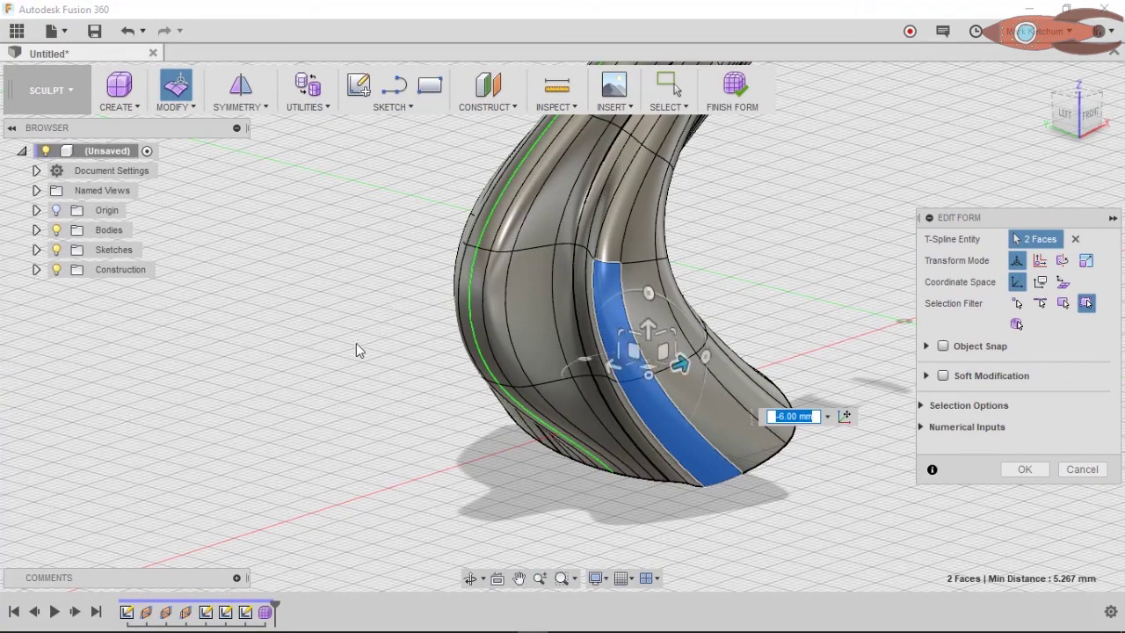
pyautogui.scroll(-2, 327, 317)
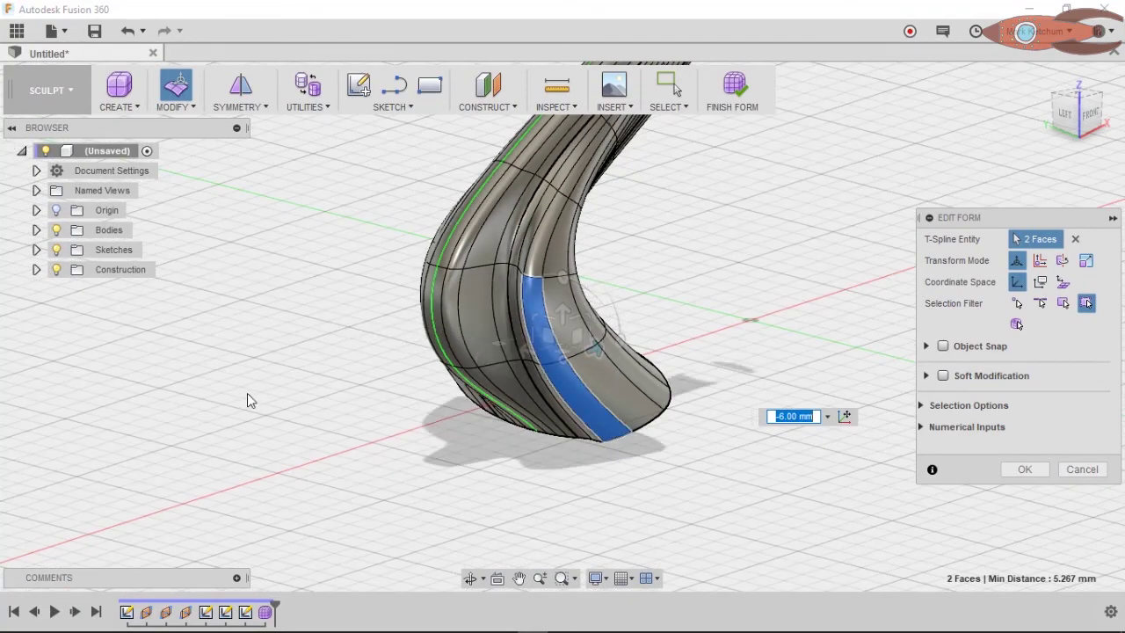
# Try to move the surface body on one side of the S-curved segment 55 mm along the X axis with Move/Copy.
pyautogui.keyDown('shift'); pyautogui.moveTo(249, 396); pyautogui.dragTo(260, 369, button='middle'); pyautogui.keyUp('shift')
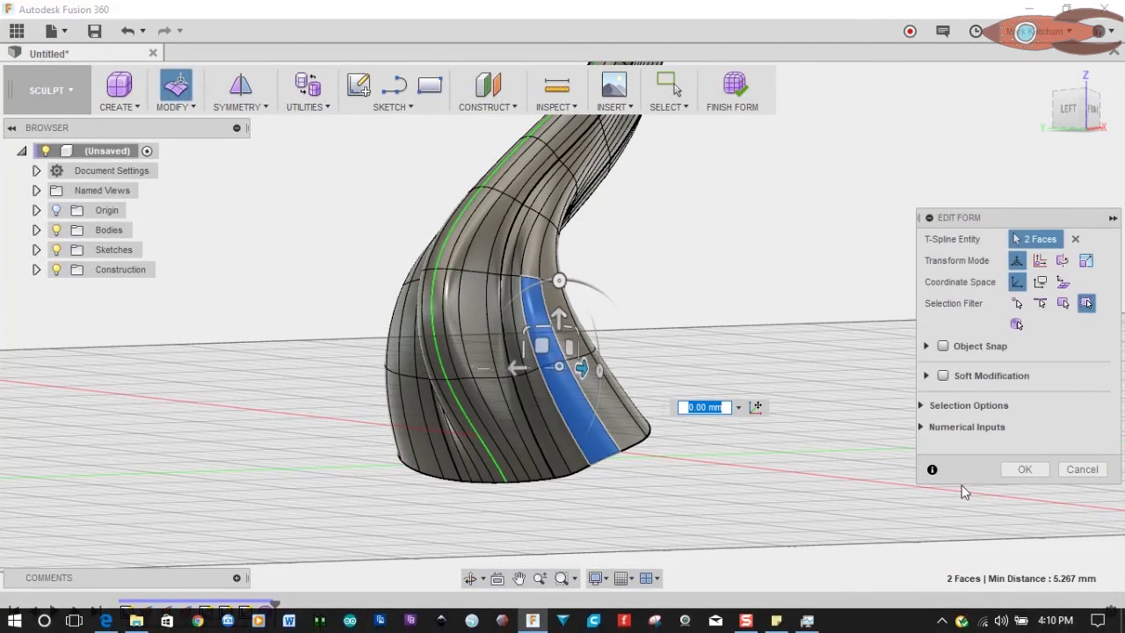
pyautogui.press('Escape')
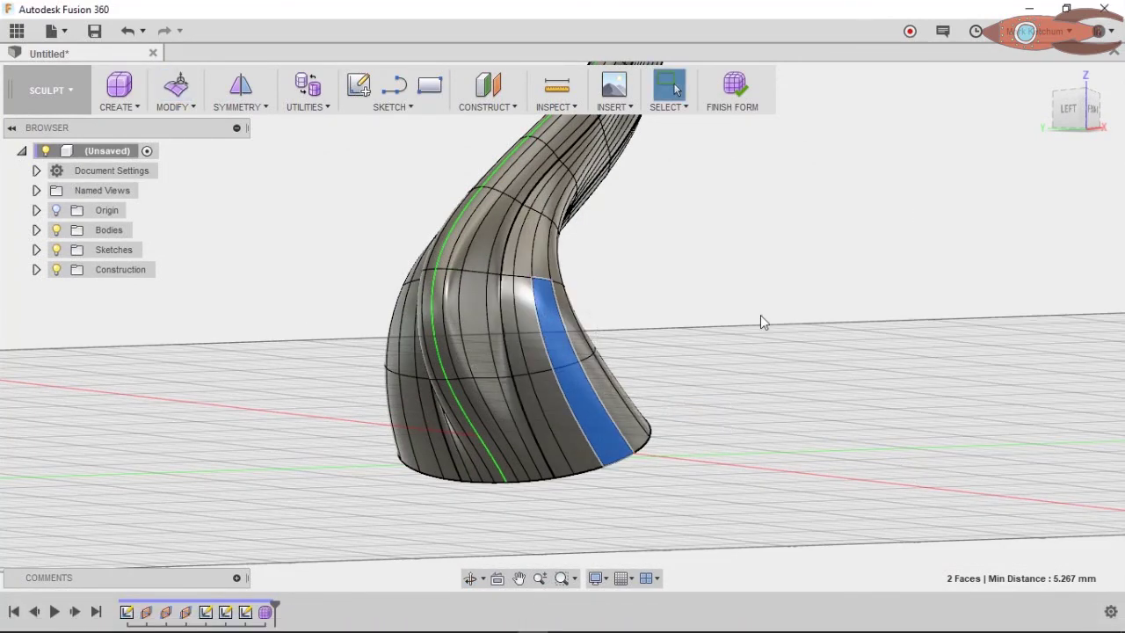
pyautogui.press('m')
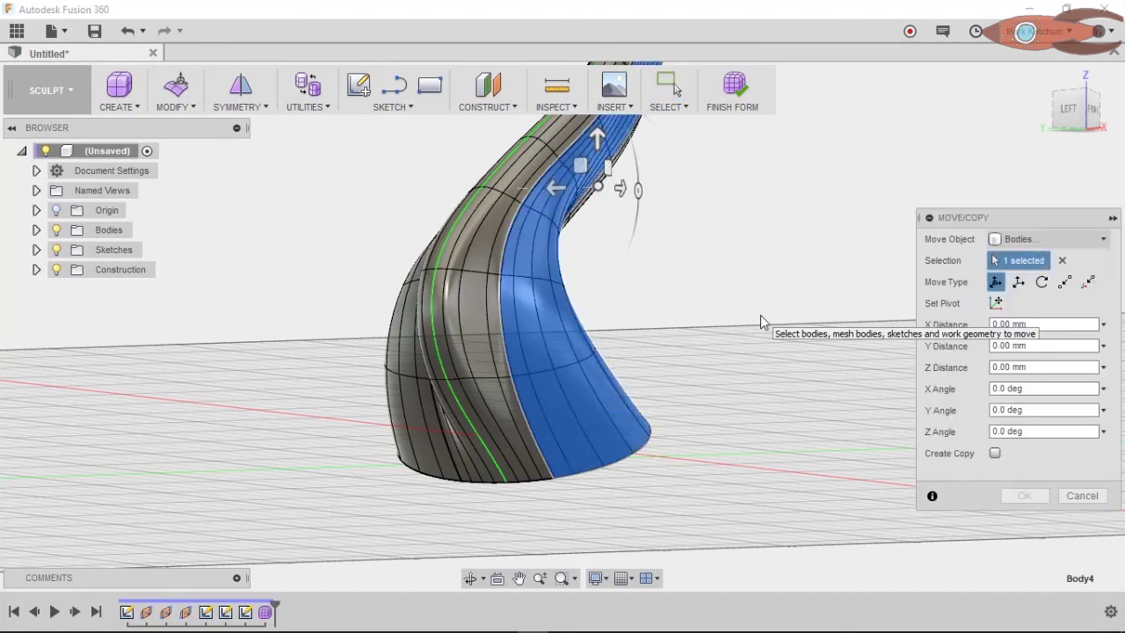
pyautogui.scroll(-5, 758, 201)
pyautogui.moveTo(783, 197); pyautogui.dragTo(663, 455, button='middle')
pyautogui.scroll(2, 469, 455)
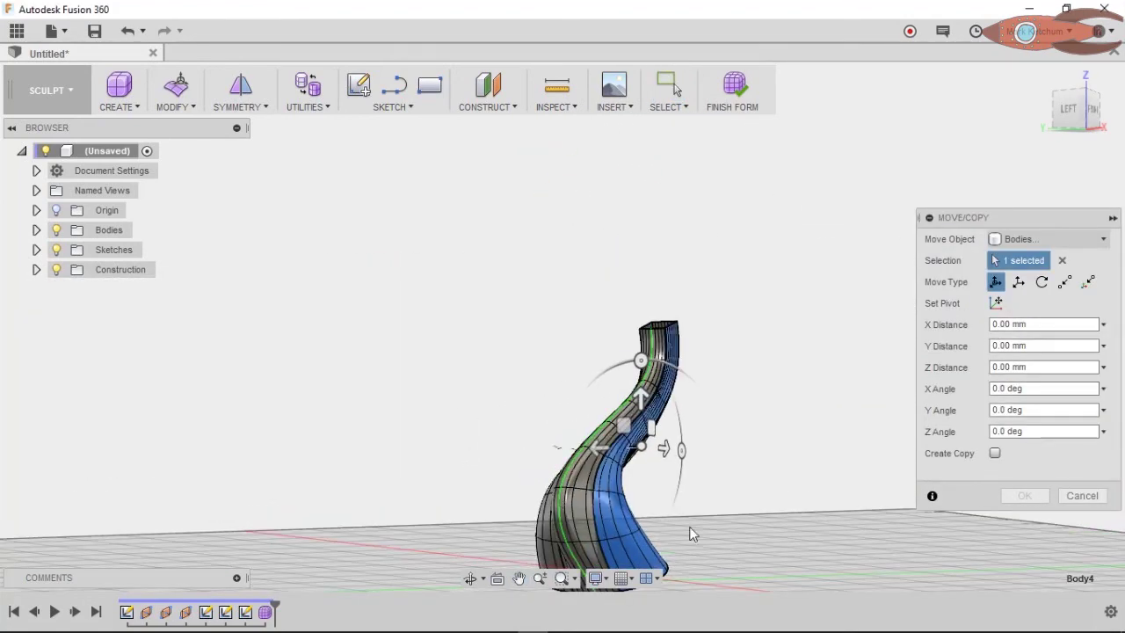
pyautogui.moveTo(665, 450); pyautogui.dragTo(734, 467)
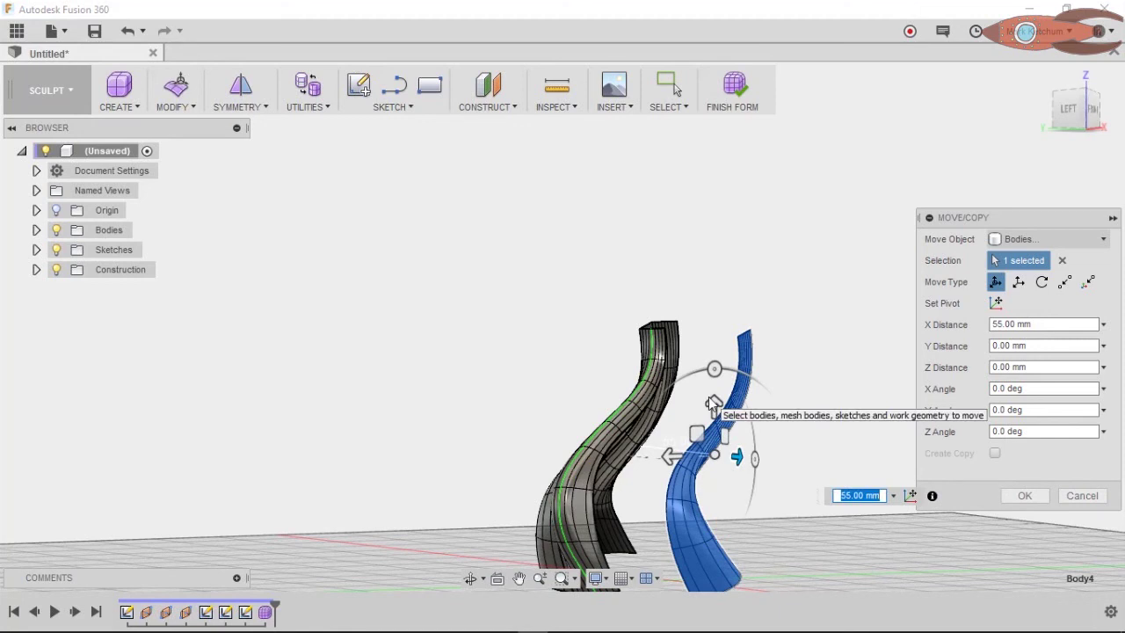
pyautogui.press('Escape')
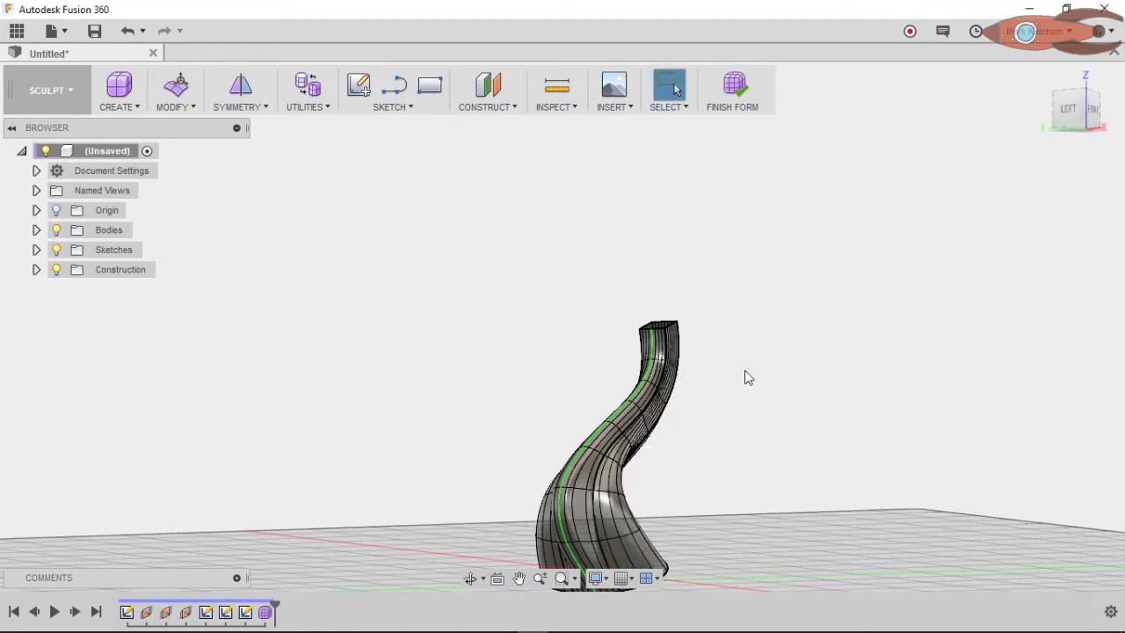
pyautogui.click(176, 85)
pyautogui.click(180, 107)
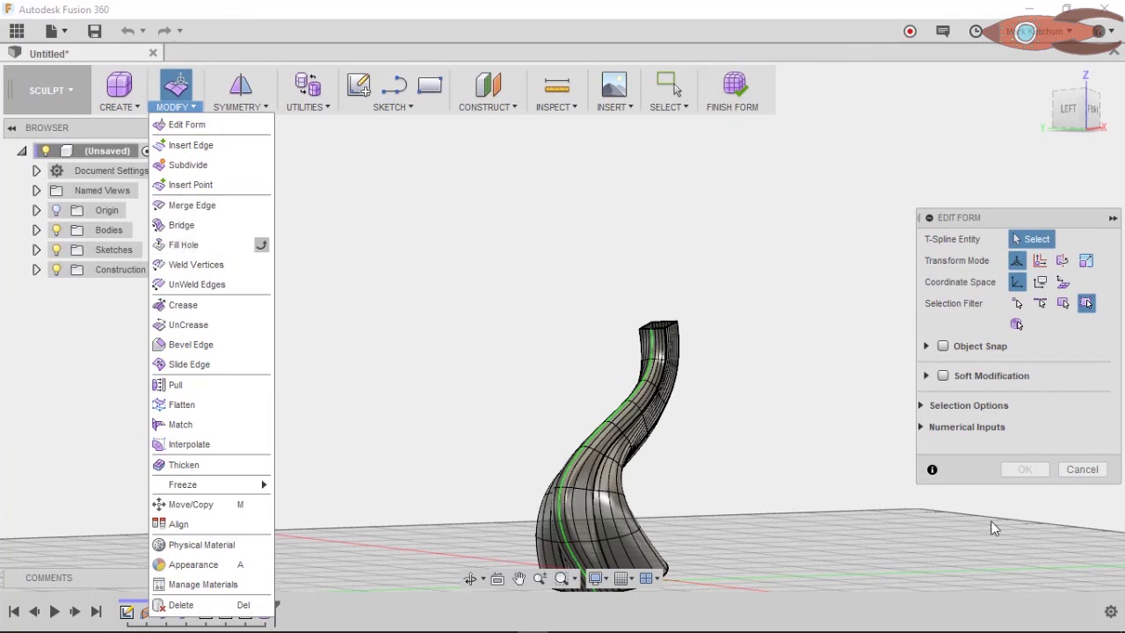
pyautogui.click(1081, 470)
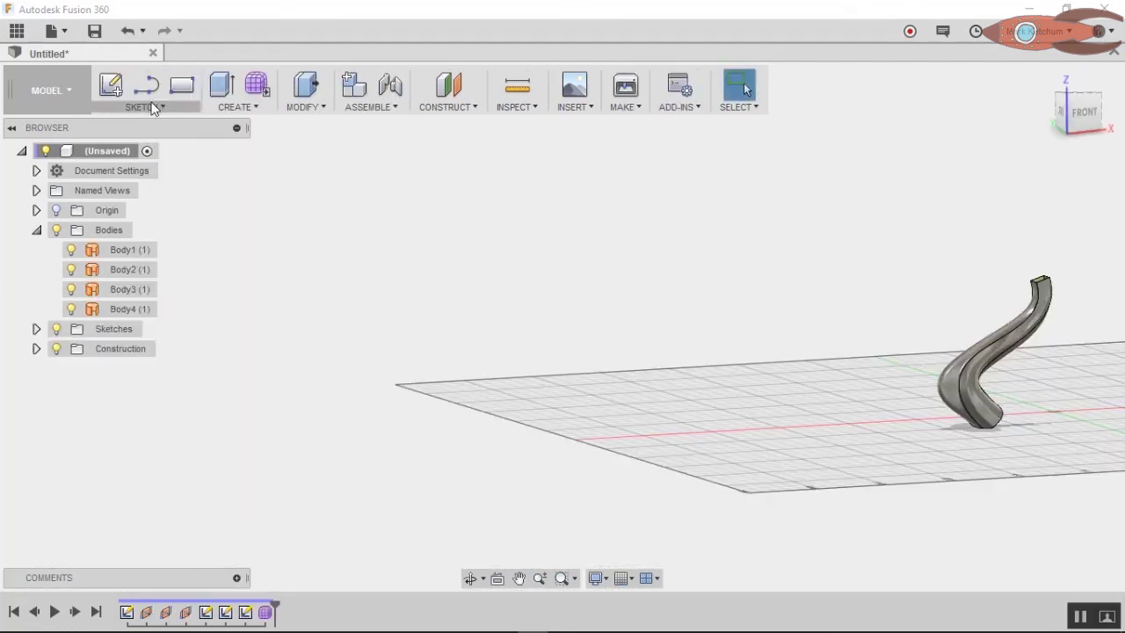
# Sketch a spline on the front plane as a vessel profile, running from a wide base behind the segment up to a narrow neck.
pyautogui.click(150, 108)
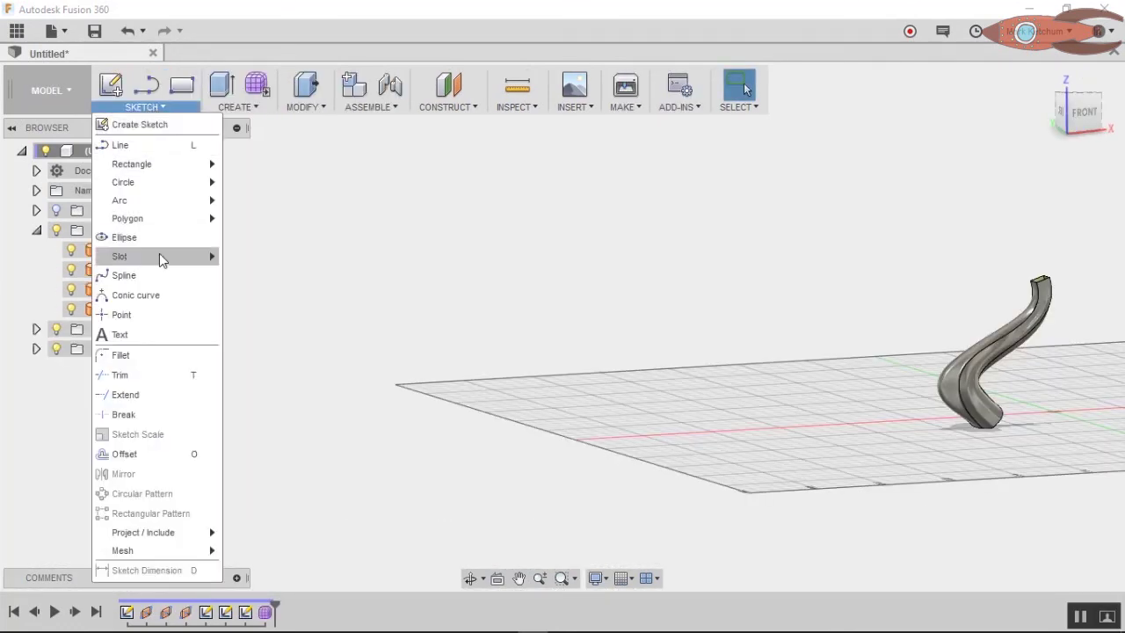
pyautogui.moveTo(161, 255)
pyautogui.click(264, 254)
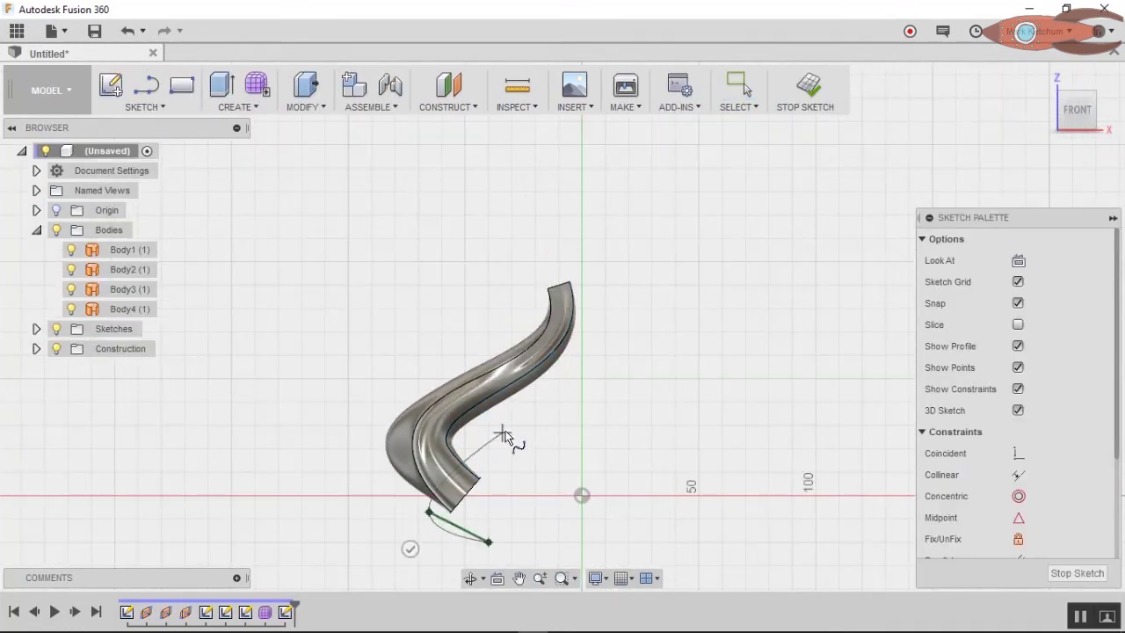
pyautogui.click(512, 426)
pyautogui.click(558, 261)
# Close the spline profile with a short upper line, a 120 mm vertical line on the Z axis and a lower line.
pyautogui.click(146, 86)
pyautogui.scroll(5, 555, 229)
pyautogui.click(552, 321)
pyautogui.click(630, 322)
pyautogui.scroll(-6, 630, 339)
pyautogui.scroll(5, 629, 527)
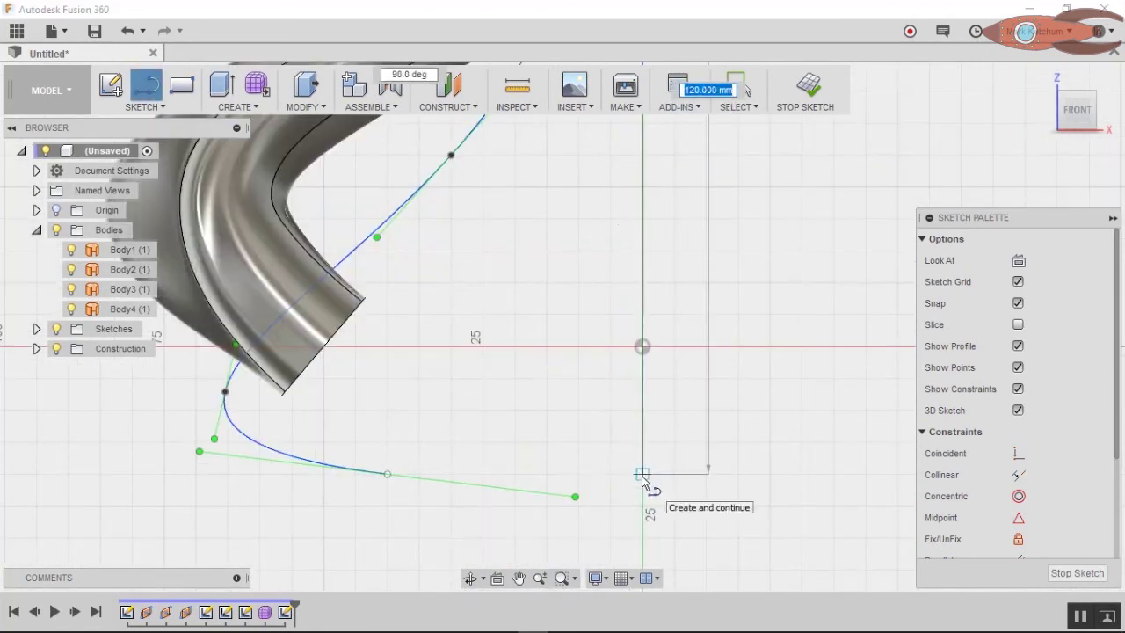
pyautogui.click(642, 474)
pyautogui.click(387, 474)
pyautogui.scroll(-5, 478, 438)
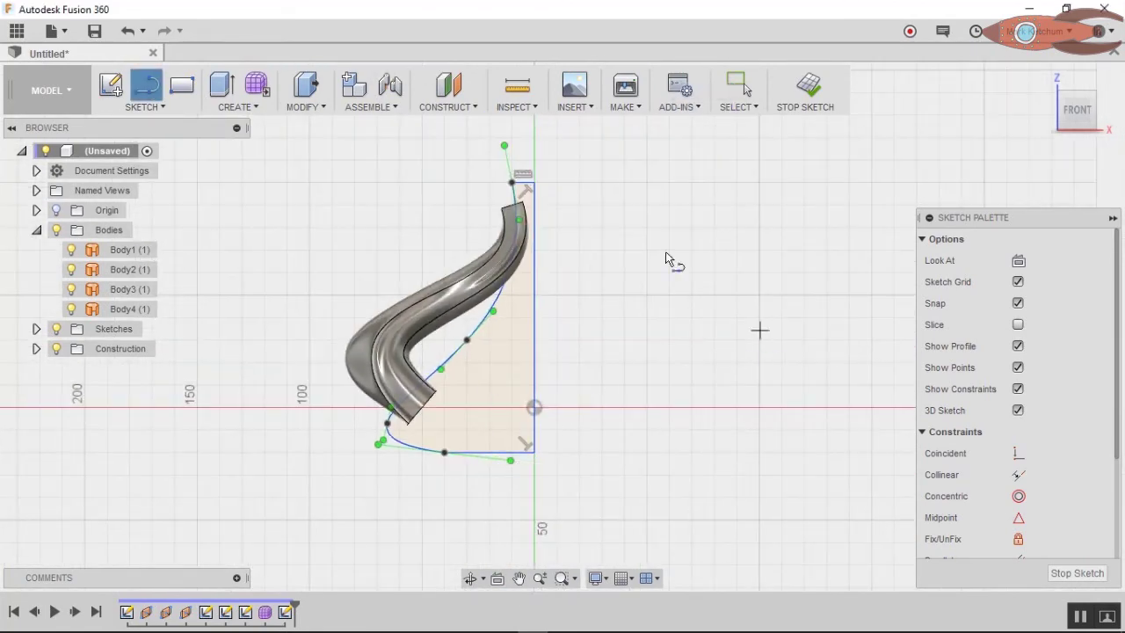
# Create a form and revolve the closed profile fully about its vertical line as a new T-spline body.
pyautogui.click(257, 85)
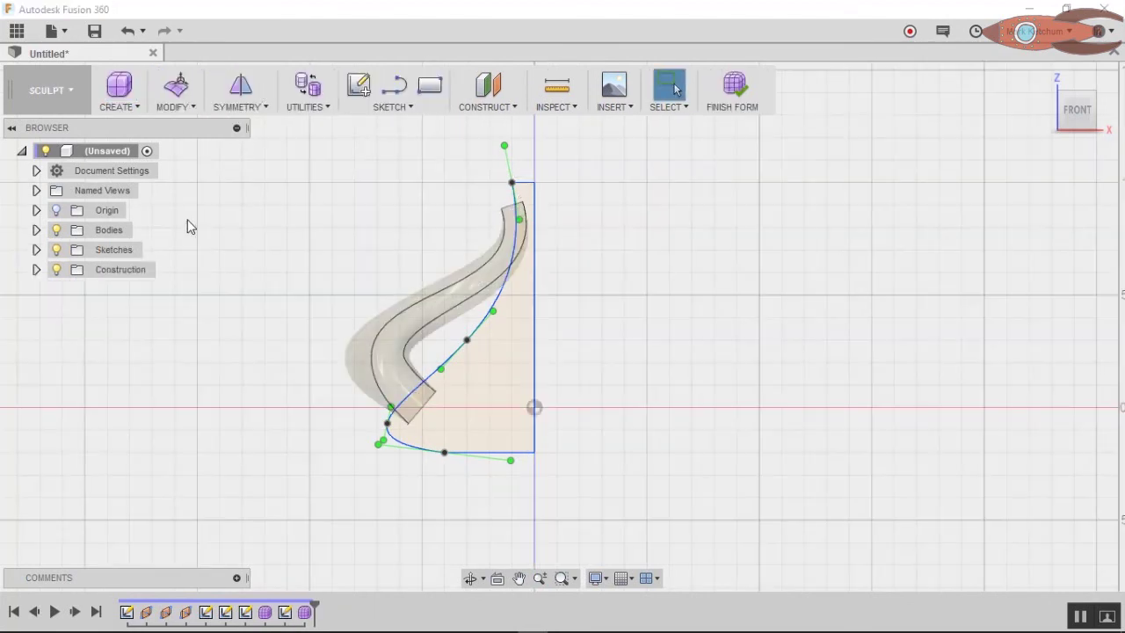
pyautogui.click(130, 106)
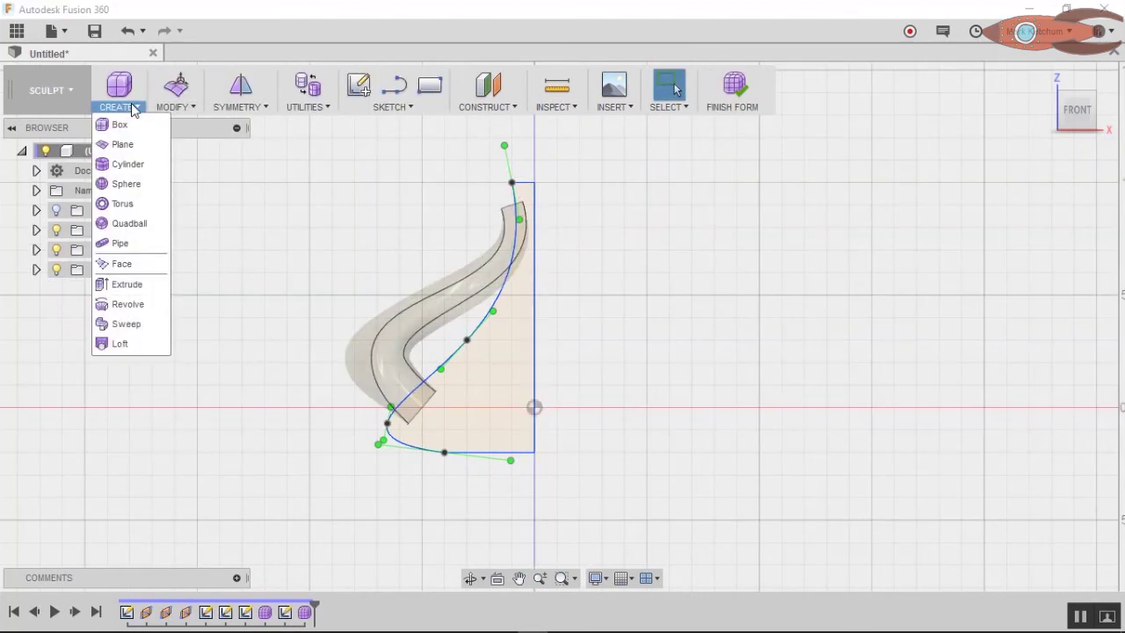
pyautogui.click(135, 305)
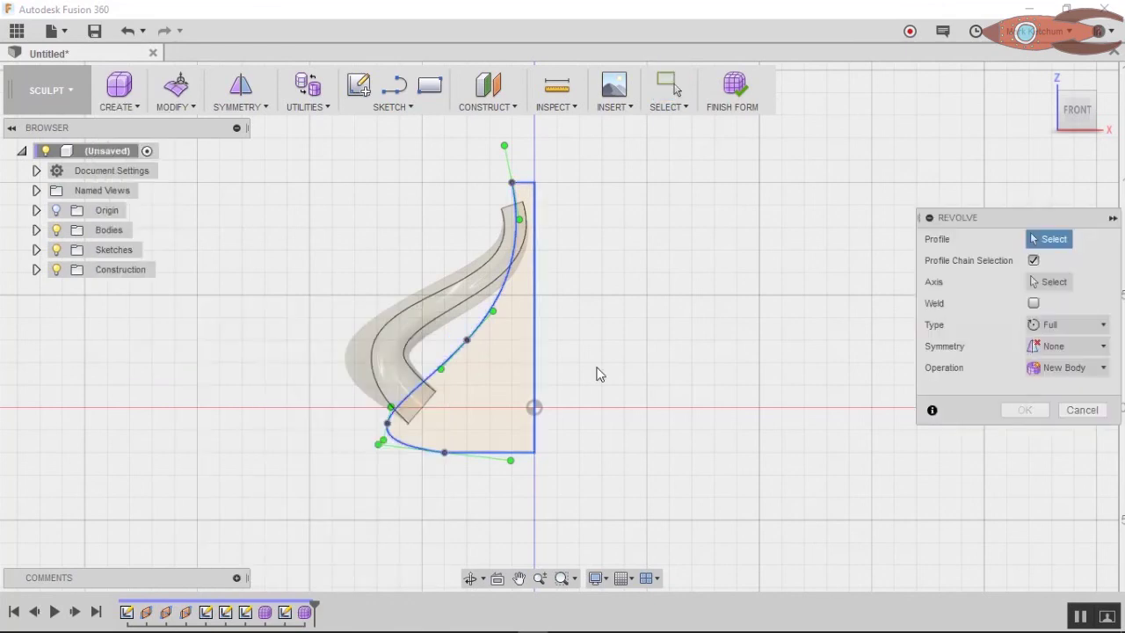
pyautogui.click(508, 386)
pyautogui.click(1057, 283)
pyautogui.click(534, 352)
pyautogui.click(1027, 475)
pyautogui.scroll(-1, 672, 288)
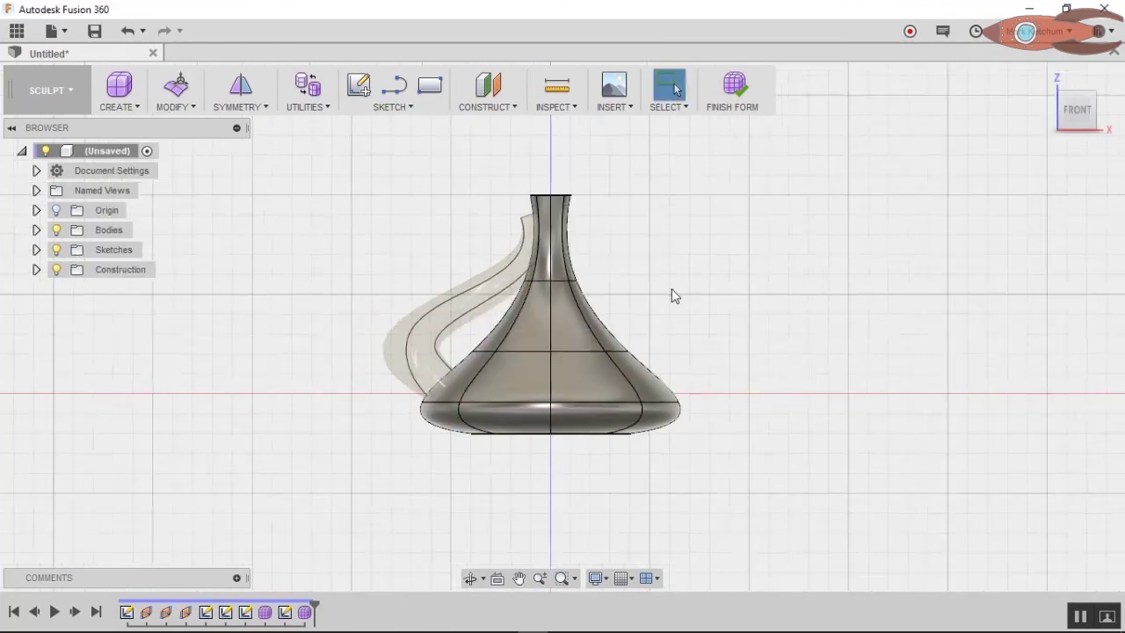
# Try to select the band of faces around the revolved body's neck for scaling with Edit Form.
pyautogui.scroll(4, 671, 292)
pyautogui.keyDown('shift'); pyautogui.moveTo(167, 360); pyautogui.dragTo(189, 378, button='middle'); pyautogui.keyUp('shift')
pyautogui.click(176, 86)
pyautogui.click(374, 245)
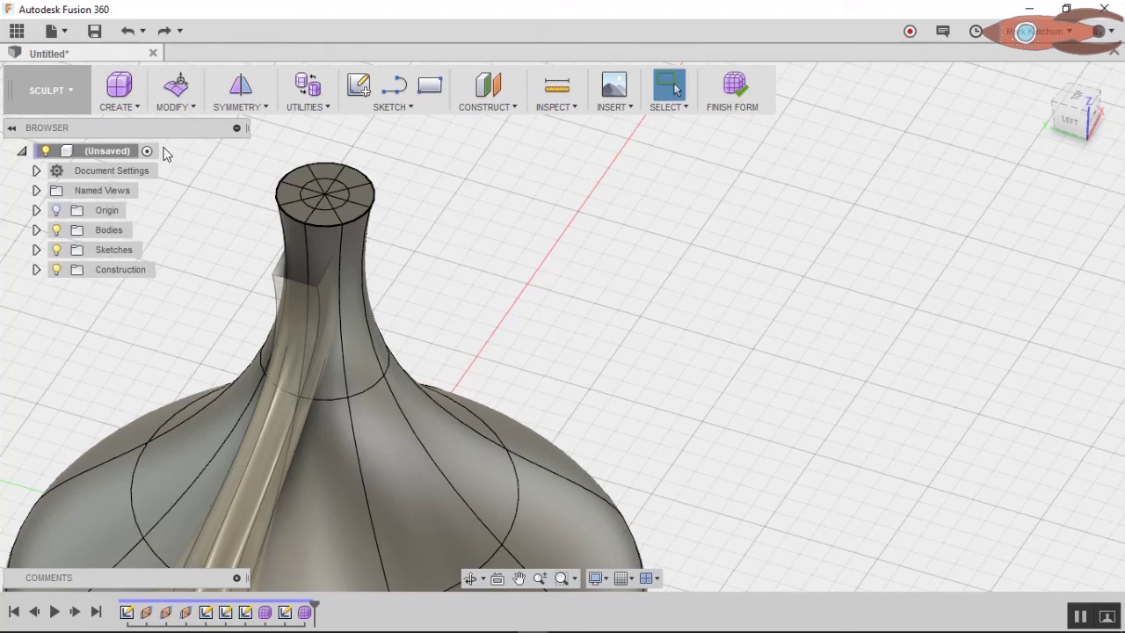
pyautogui.click(184, 91)
pyautogui.moveTo(241, 284); pyautogui.dragTo(386, 413)
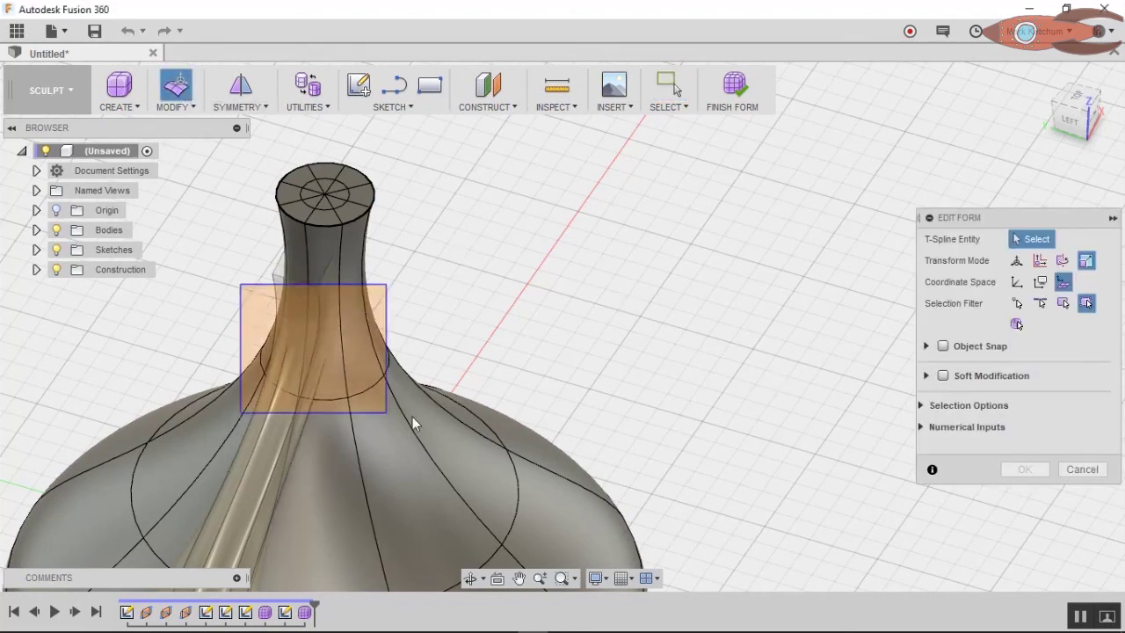
pyautogui.keyDown('shift'); pyautogui.moveTo(861, 448); pyautogui.dragTo(766, 401, button='middle'); pyautogui.keyUp('shift')
pyautogui.moveTo(766, 402); pyautogui.dragTo(771, 407)
pyautogui.moveTo(384, 381); pyautogui.dragTo(671, 526)
pyautogui.moveTo(570, 484); pyautogui.dragTo(573, 472)
pyautogui.click(835, 290)
# Scale up the edge loop of the revolved body's circular upper rim in world space and finish the form.
pyautogui.scroll(3, 582, 215)
pyautogui.scroll(4, 510, 277)
pyautogui.click(501, 268)
pyautogui.keyDown('shift'); pyautogui.doubleClick(537, 387); pyautogui.keyUp('shift')
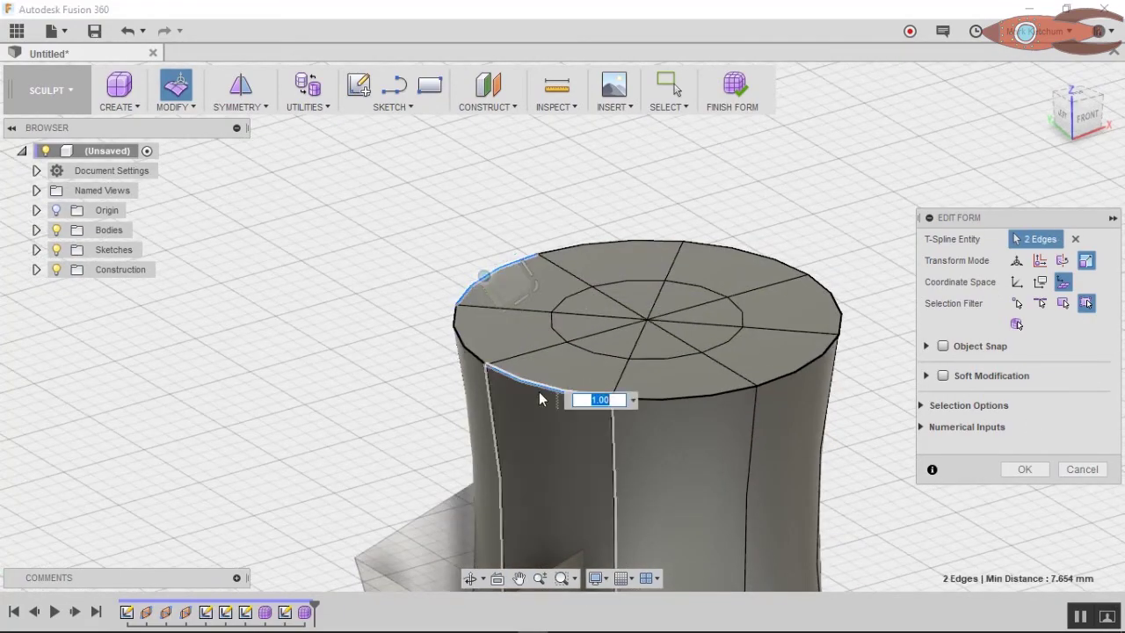
pyautogui.keyDown('shift'); pyautogui.click(635, 240); pyautogui.keyUp('shift')
pyautogui.click(1017, 282)
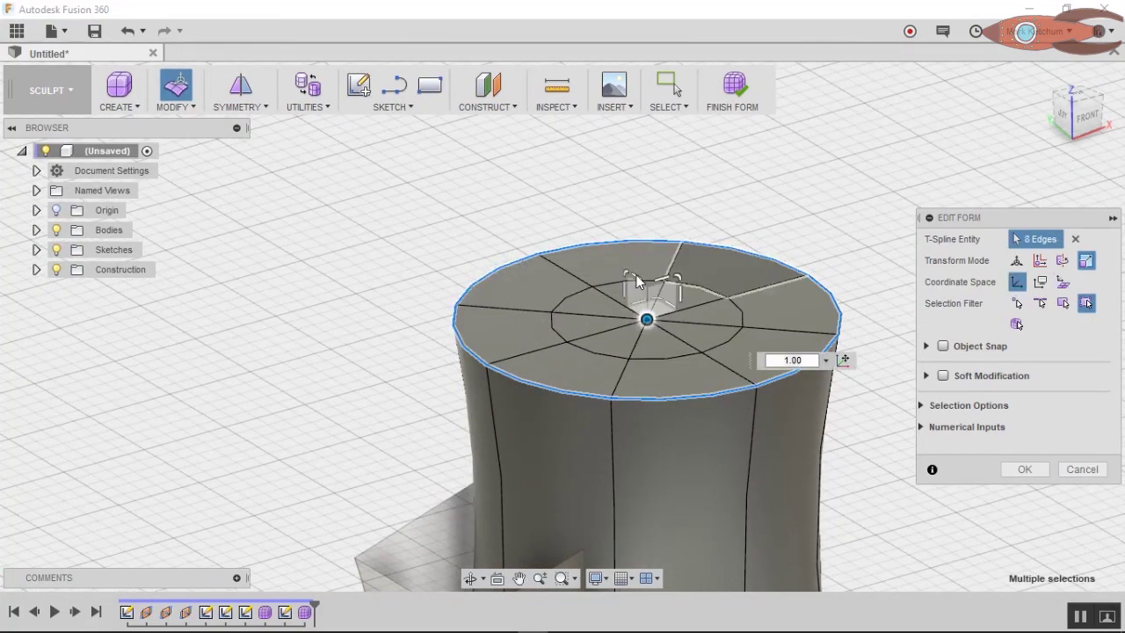
pyautogui.moveTo(658, 299); pyautogui.dragTo(725, 280)
pyautogui.click(1025, 470)
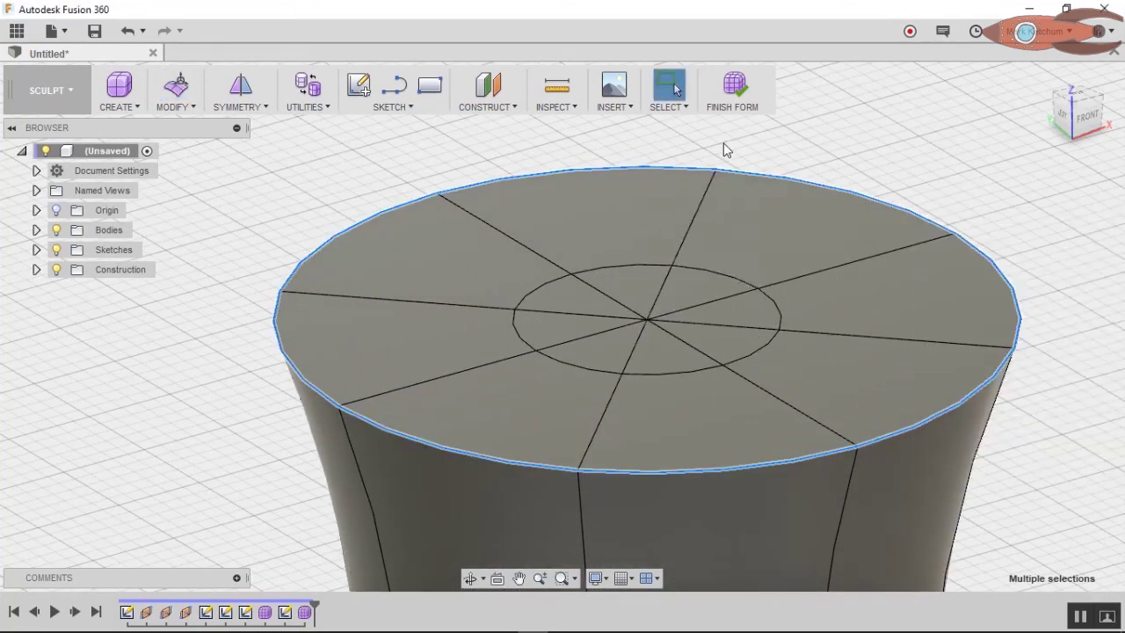
pyautogui.scroll(-5, 694, 305)
pyautogui.scroll(-5, 693, 305)
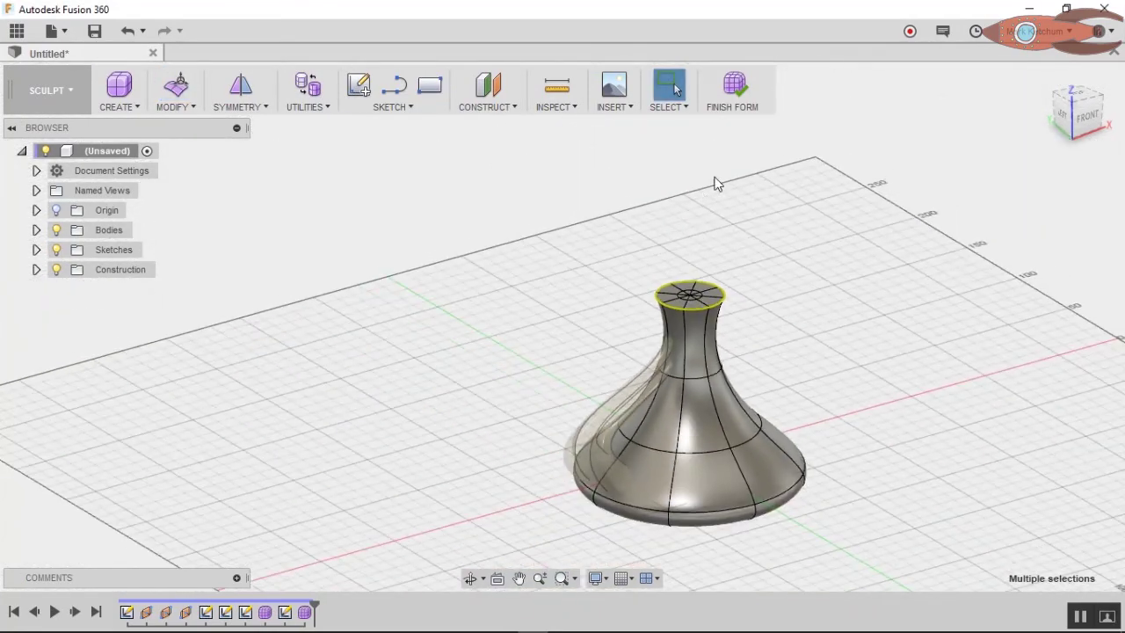
pyautogui.click(732, 85)
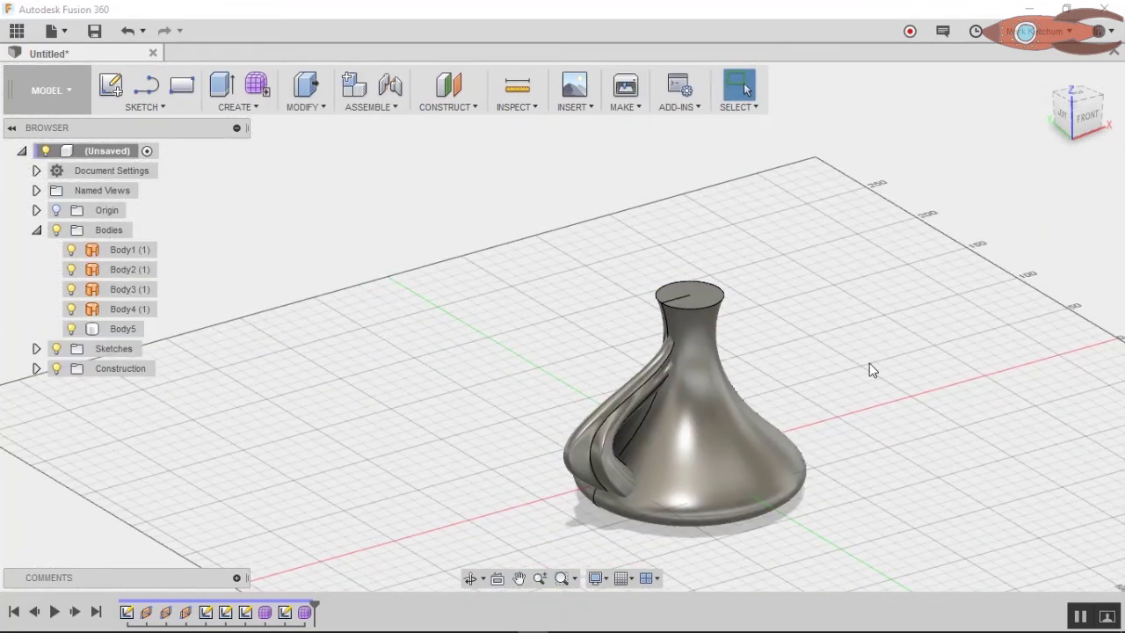
# Circular-pattern the four surface bodies of the S-curved segment around the vessel's vertical axis with a quantity of 5.
pyautogui.click(234, 106)
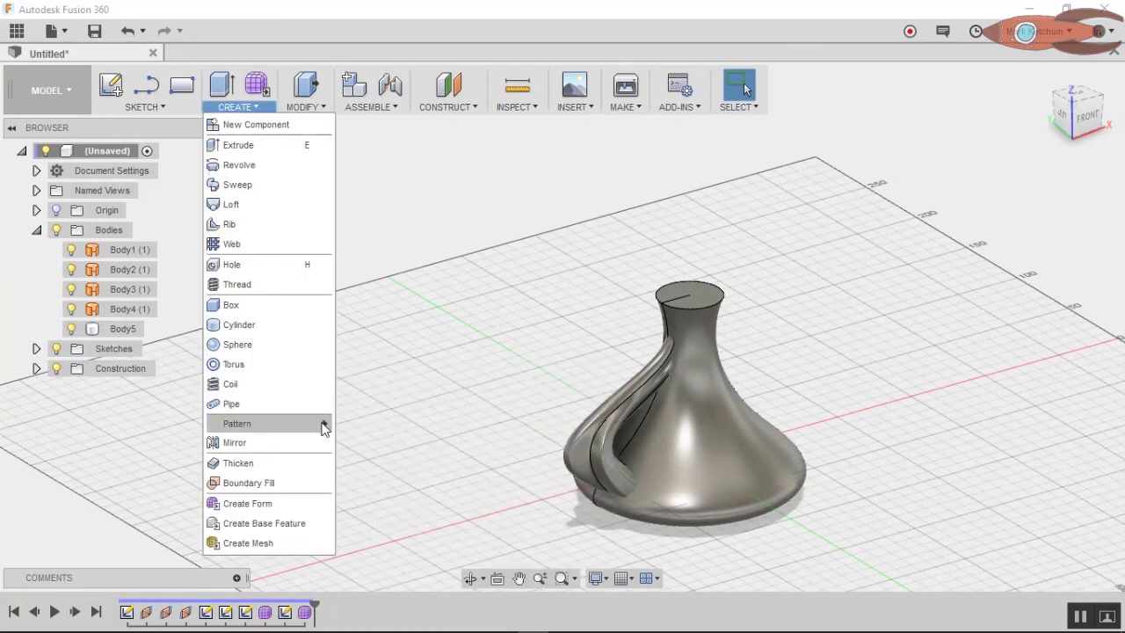
pyautogui.moveTo(322, 424)
pyautogui.click(384, 443)
pyautogui.moveTo(517, 276); pyautogui.dragTo(747, 556)
pyautogui.click(1048, 239)
pyautogui.click(1041, 281)
pyautogui.moveTo(423, 284); pyautogui.dragTo(747, 561)
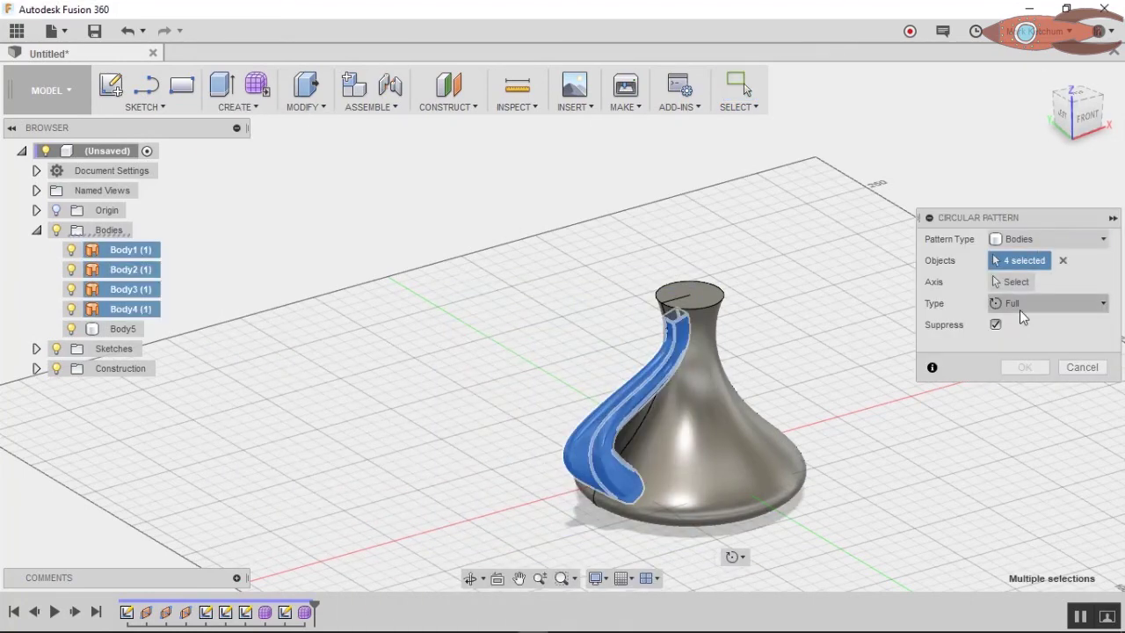
pyautogui.click(1016, 282)
pyautogui.click(690, 426)
pyautogui.moveTo(1002, 347); pyautogui.dragTo(967, 349)
pyautogui.write('5')
pyautogui.click(1025, 386)
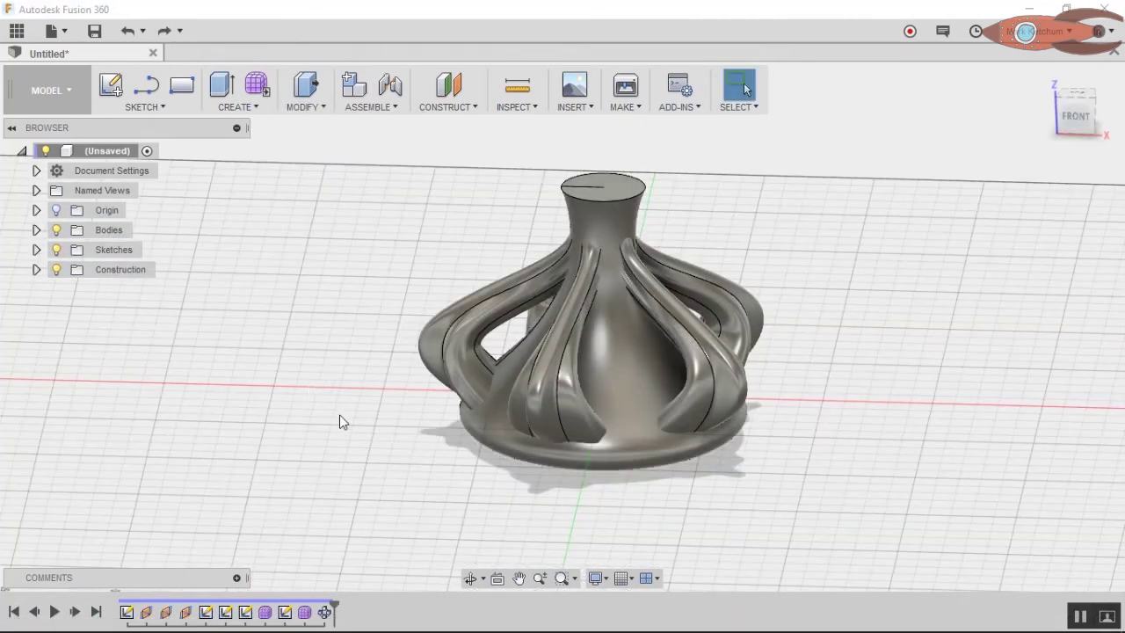
pyautogui.moveTo(343, 422)
pyautogui.keyDown('shift'); pyautogui.mouseDown(button='middle')
pyautogui.moveTo(442, 395)
pyautogui.moveTo(409, 361)
pyautogui.moveTo(402, 388)
pyautogui.moveTo(369, 382)
pyautogui.moveTo(346, 414)
pyautogui.moveTo(391, 424)
pyautogui.moveTo(357, 394)
pyautogui.moveTo(410, 400)
pyautogui.moveTo(339, 394)
pyautogui.moveTo(357, 406)
pyautogui.mouseUp(button='middle'); pyautogui.keyUp('shift')
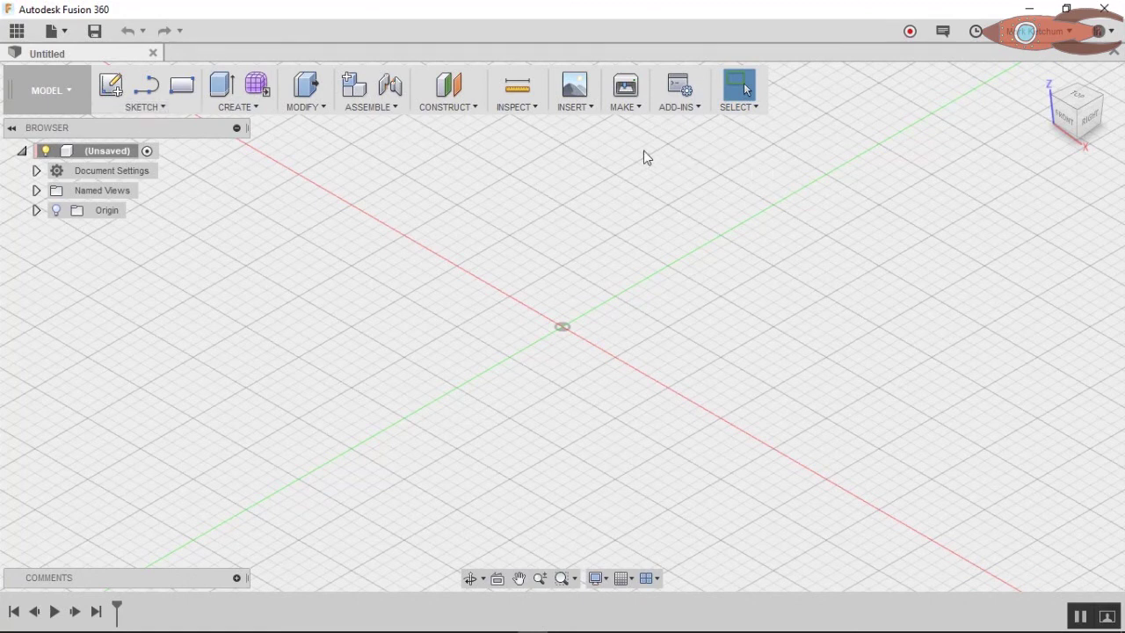
# Create a form in the new design and sketch a wavy vessel profile spline about 75 mm tall on the front plane.
pyautogui.click(256, 84)
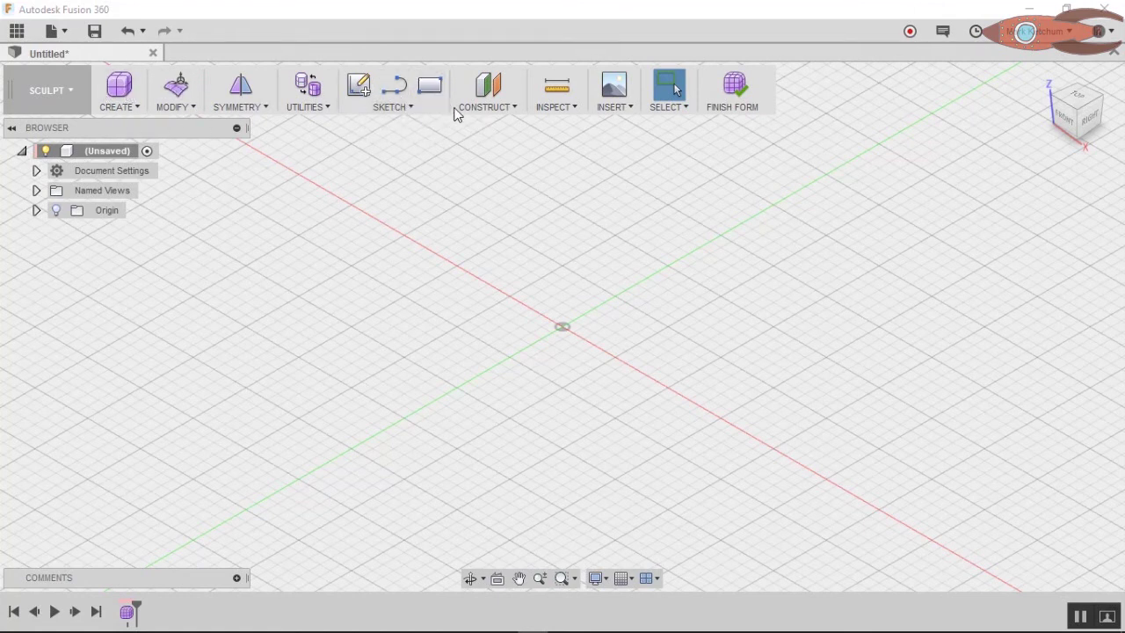
pyautogui.click(408, 103)
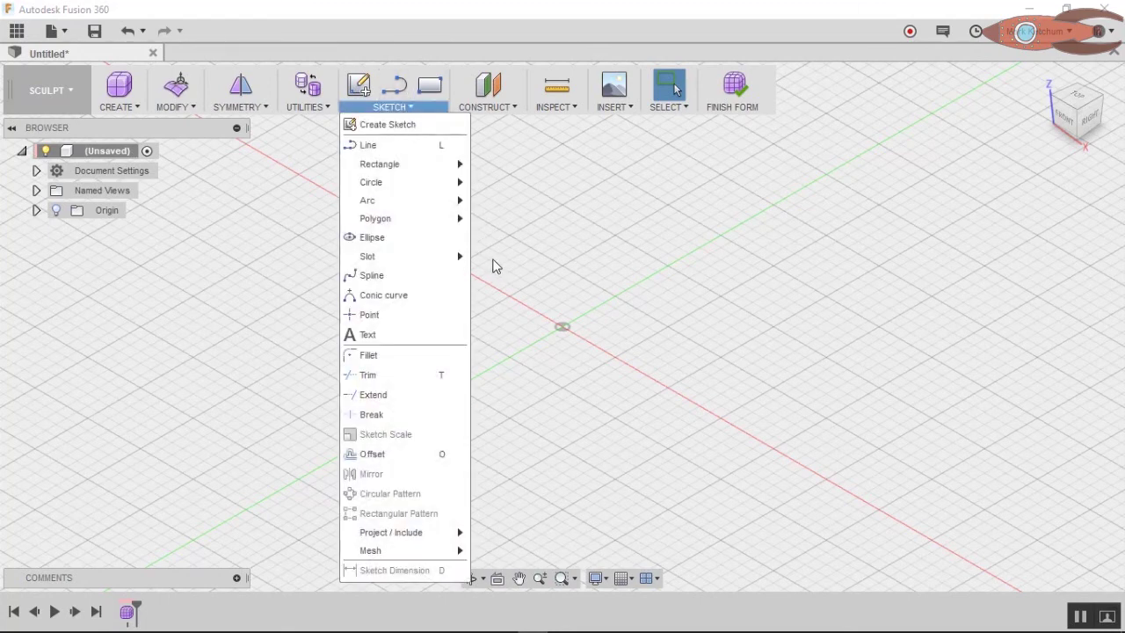
pyautogui.click(438, 271)
pyautogui.click(602, 306)
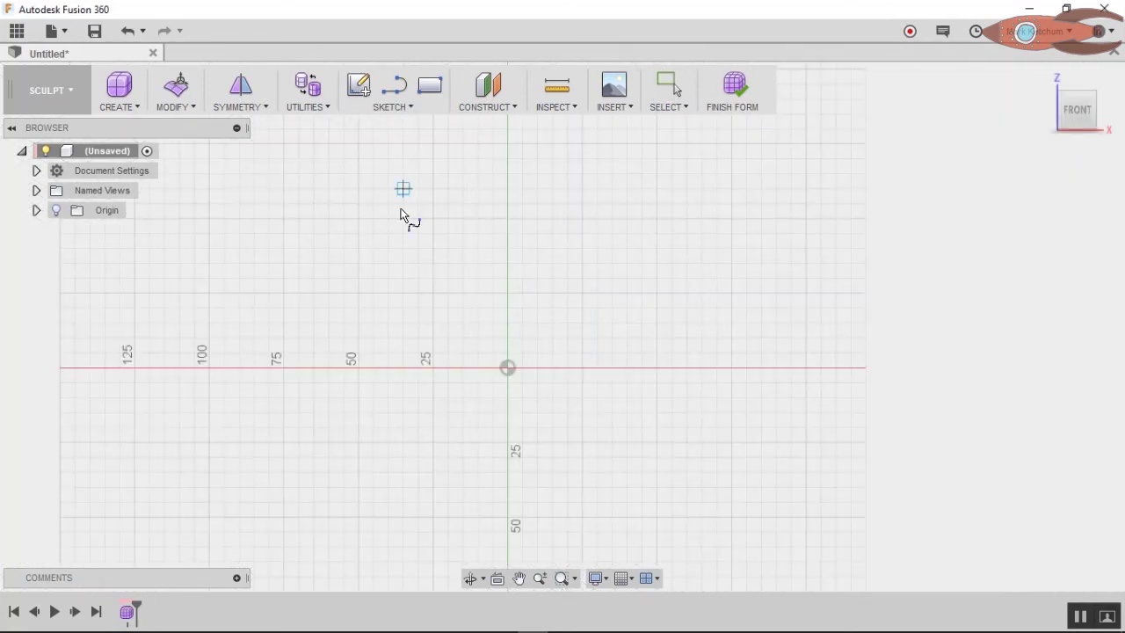
pyautogui.click(433, 143)
pyautogui.click(478, 203)
pyautogui.click(418, 262)
pyautogui.click(434, 322)
pyautogui.click(405, 345)
pyautogui.click(403, 367)
pyautogui.click(436, 344)
# Close the wavy profile with a base line to the origin, a vertical line along the Z axis and an upper line.
pyautogui.click(393, 85)
pyautogui.click(404, 367)
pyautogui.click(508, 368)
pyautogui.click(507, 144)
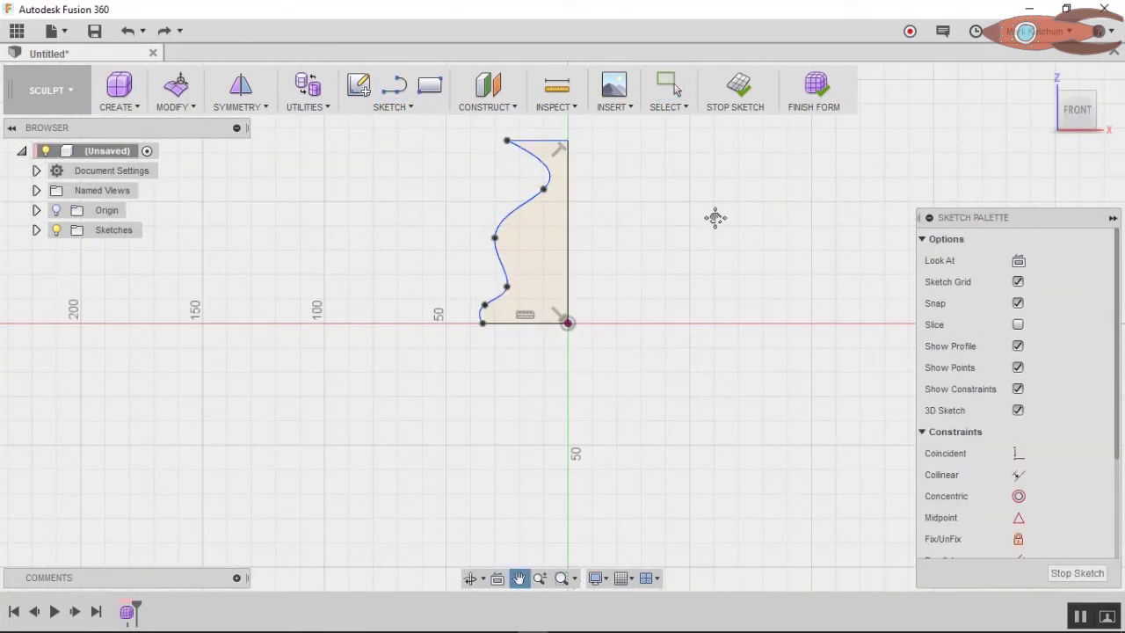
pyautogui.moveTo(715, 218); pyautogui.dragTo(678, 283, button='middle')
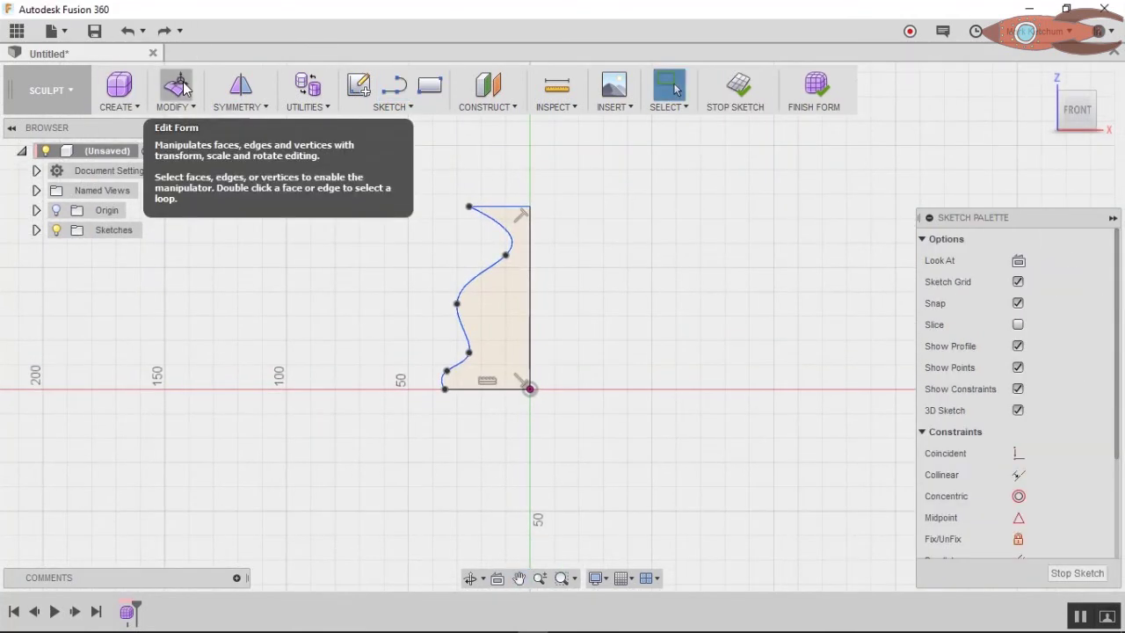
# Revolve the closed wavy profile fully around its vertical line as a new T-spline body, with 12 faces along the profile and 36 around.
pyautogui.click(125, 108)
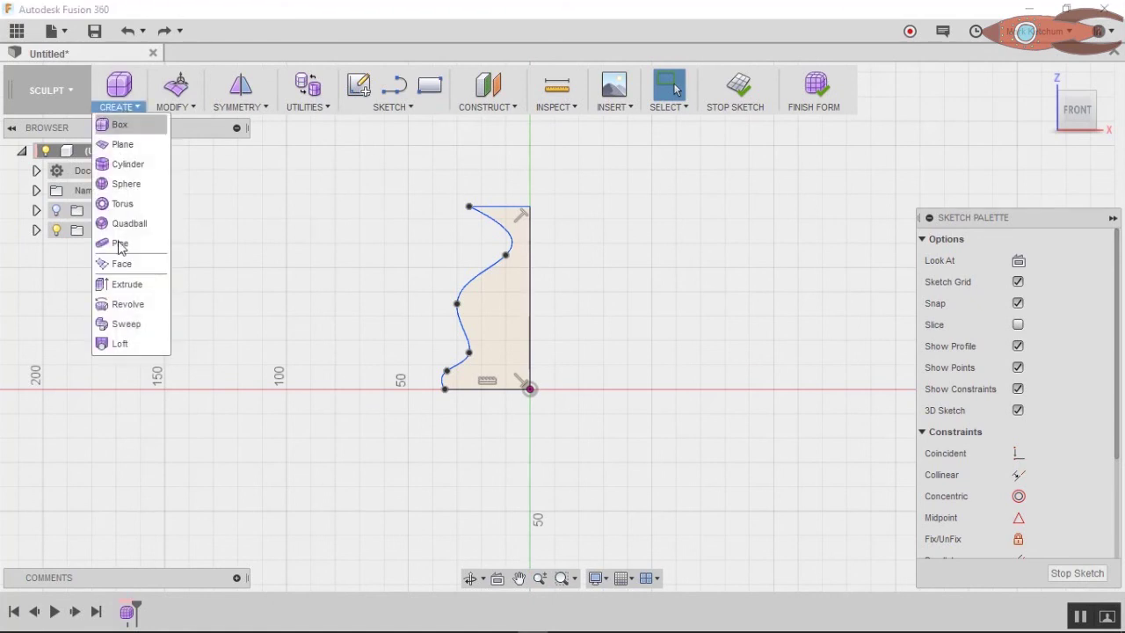
pyautogui.click(146, 304)
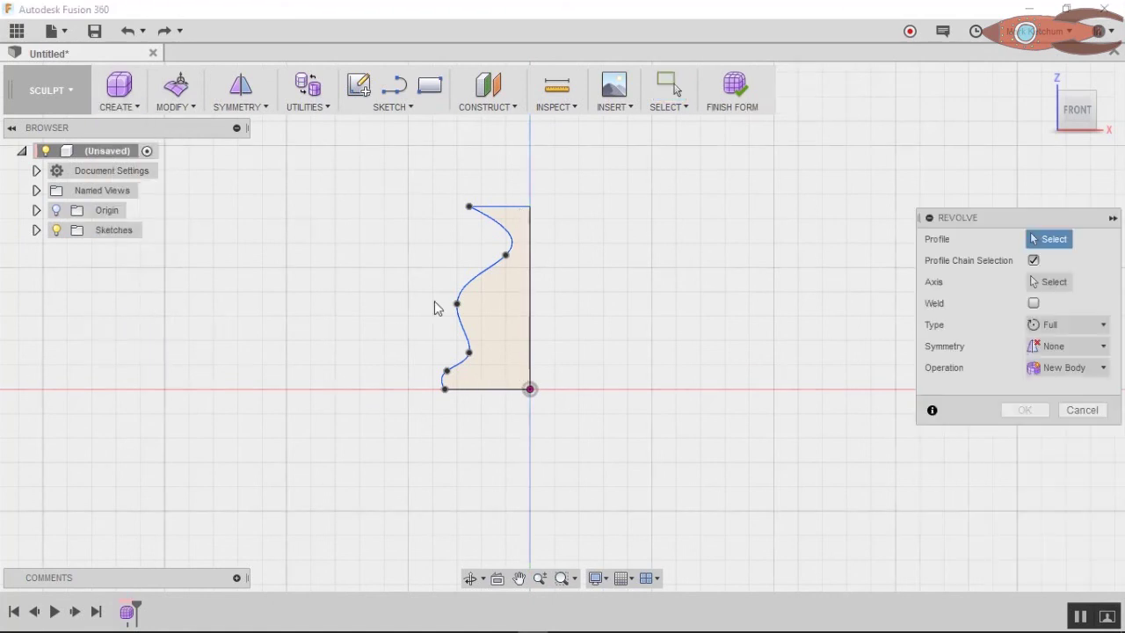
pyautogui.click(484, 307)
pyautogui.click(1050, 283)
pyautogui.click(530, 298)
pyautogui.doubleClick(1060, 385)
pyautogui.write('36')
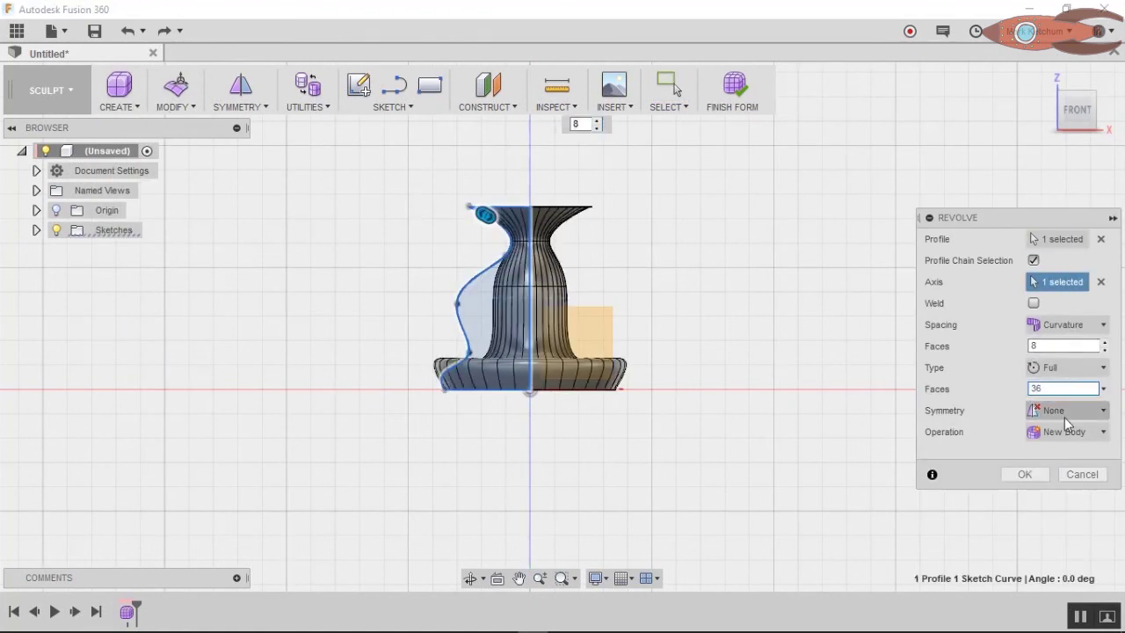
pyautogui.doubleClick(1046, 347)
pyautogui.write('12')
pyautogui.click(1023, 476)
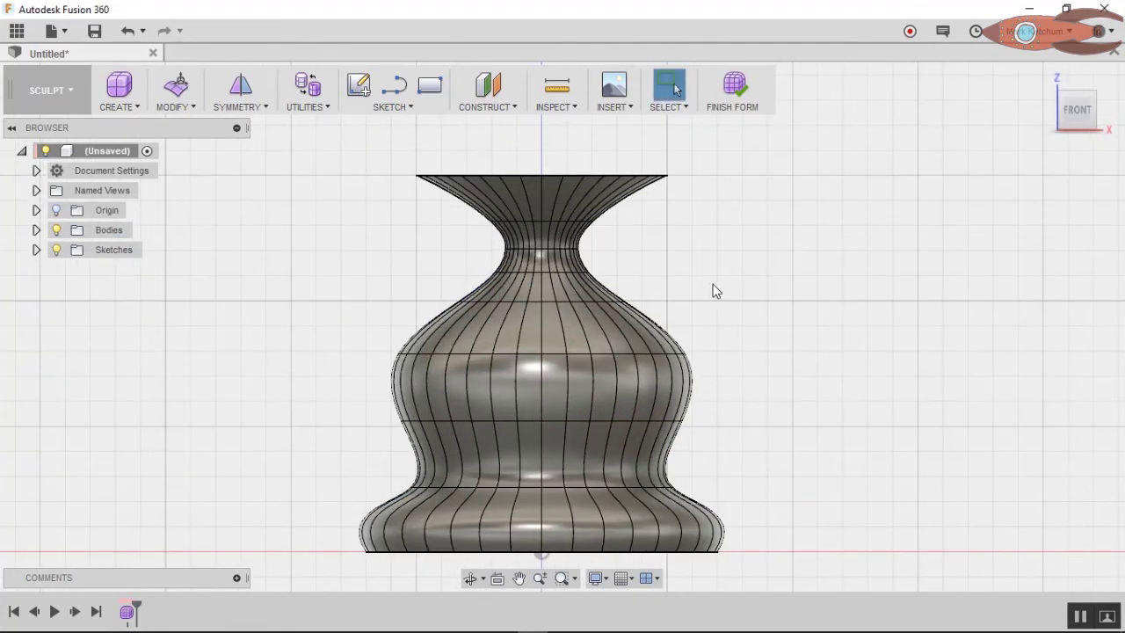
# Apply internal circular symmetry to the revolved vessel body from one of its faces.
pyautogui.click(240, 99)
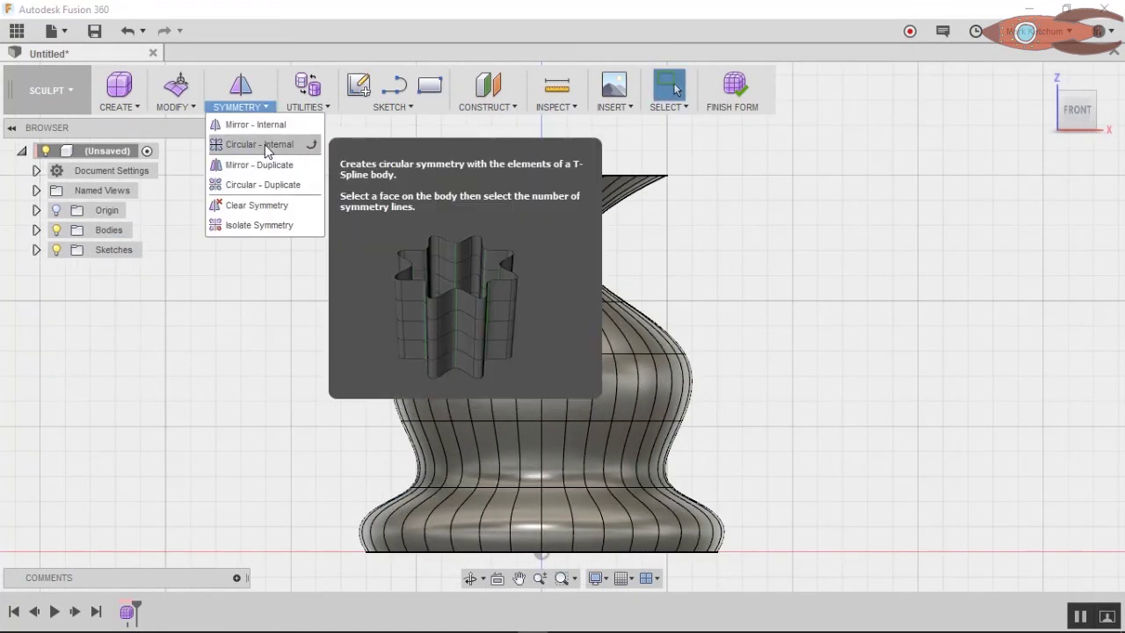
pyautogui.click(265, 146)
pyautogui.click(537, 396)
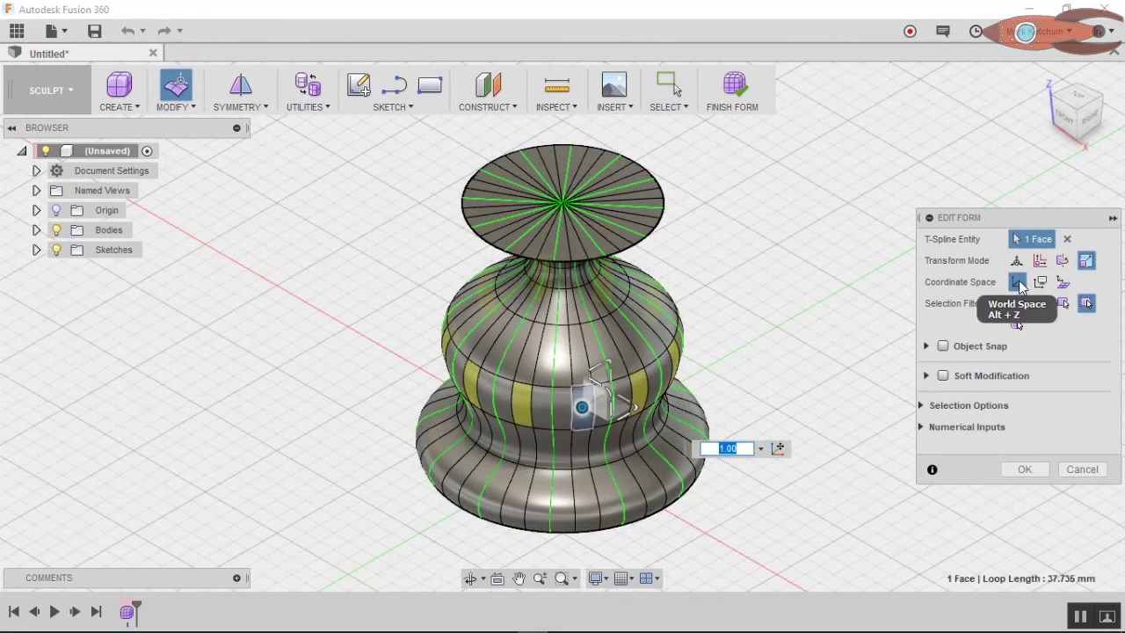
# Move one symmetric face on the vessel's middle bulge outward by 10 mm in local space to form ribs.
pyautogui.click(1062, 282)
pyautogui.click(1017, 260)
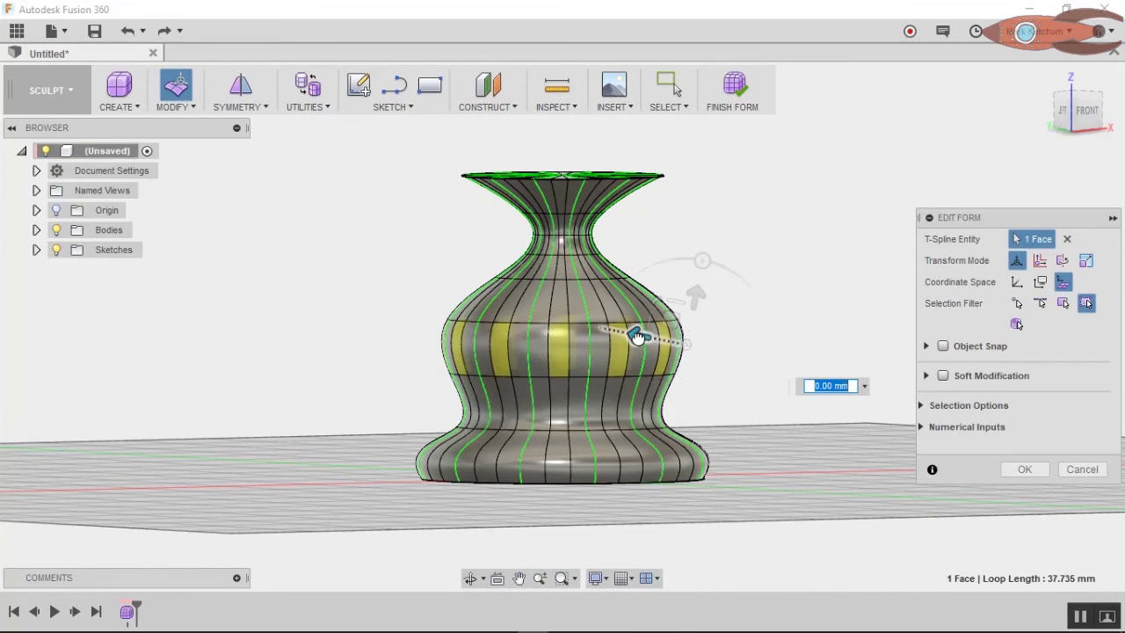
pyautogui.moveTo(641, 327); pyautogui.dragTo(670, 341)
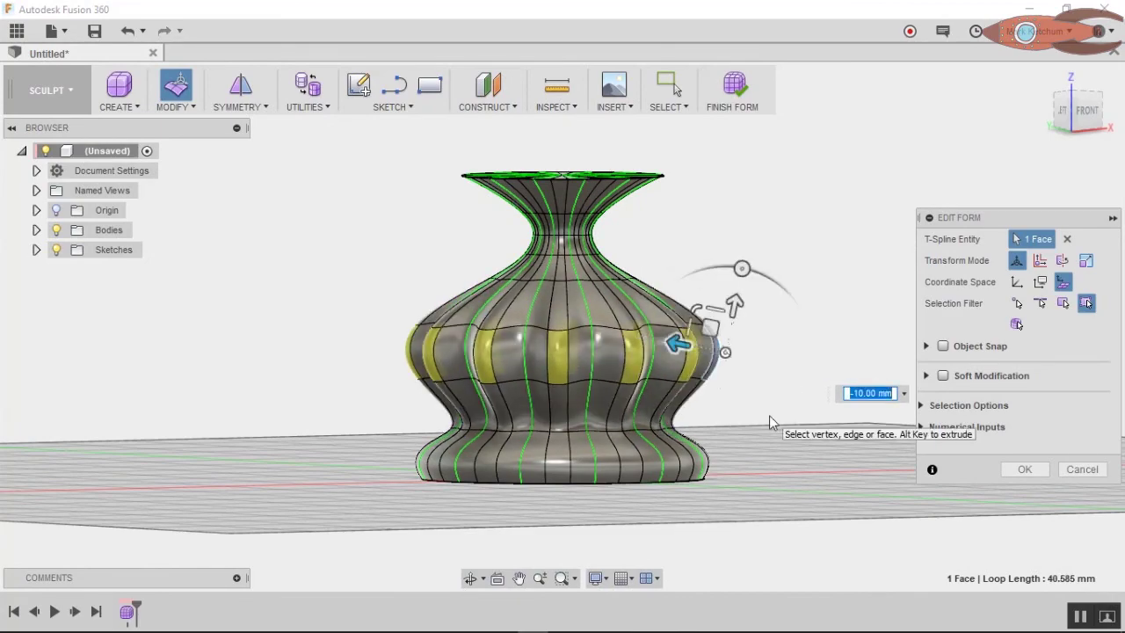
# Move one symmetric face on the vessel's base ring outward by 5 mm in local space and finish the form edit.
pyautogui.click(545, 457)
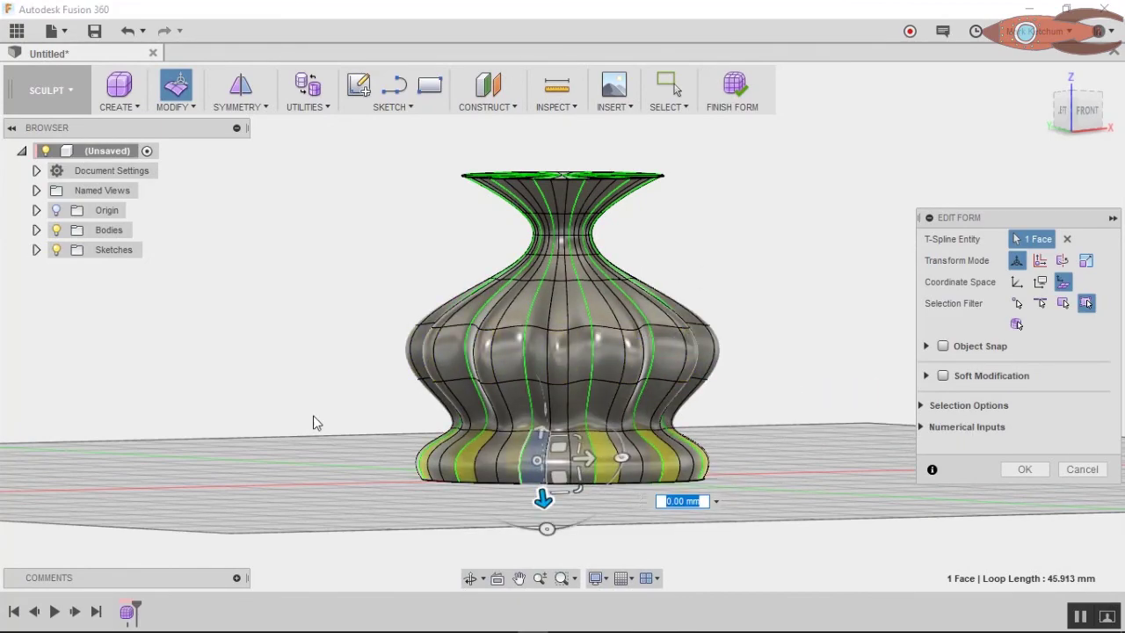
pyautogui.keyDown('shift'); pyautogui.moveTo(316, 419); pyautogui.dragTo(407, 442, button='middle'); pyautogui.keyUp('shift')
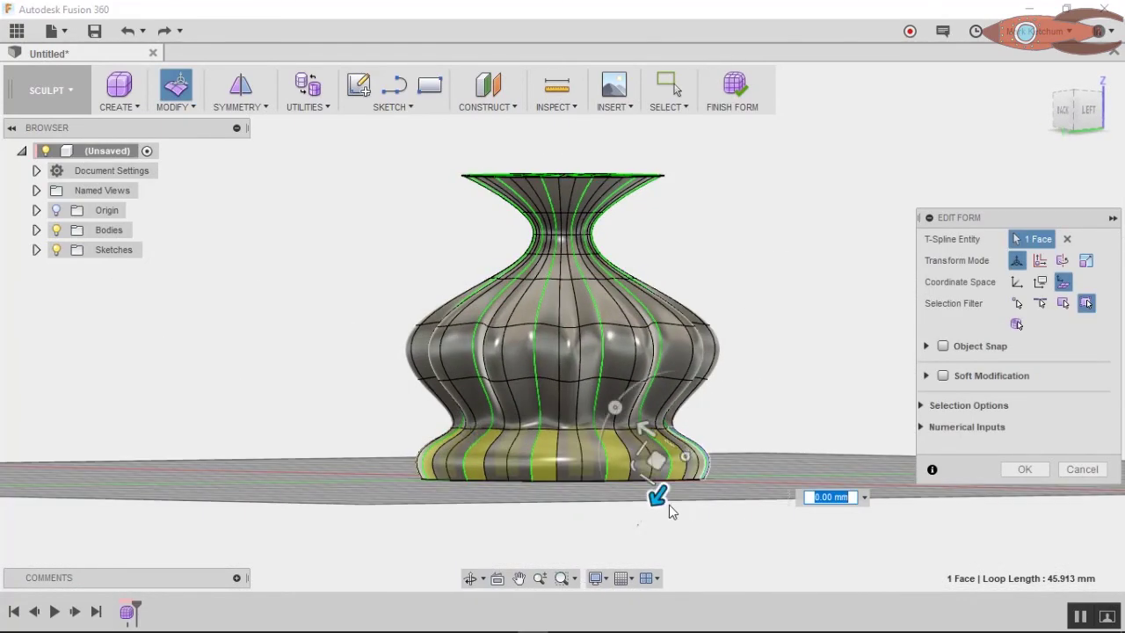
pyautogui.moveTo(661, 497); pyautogui.dragTo(669, 479)
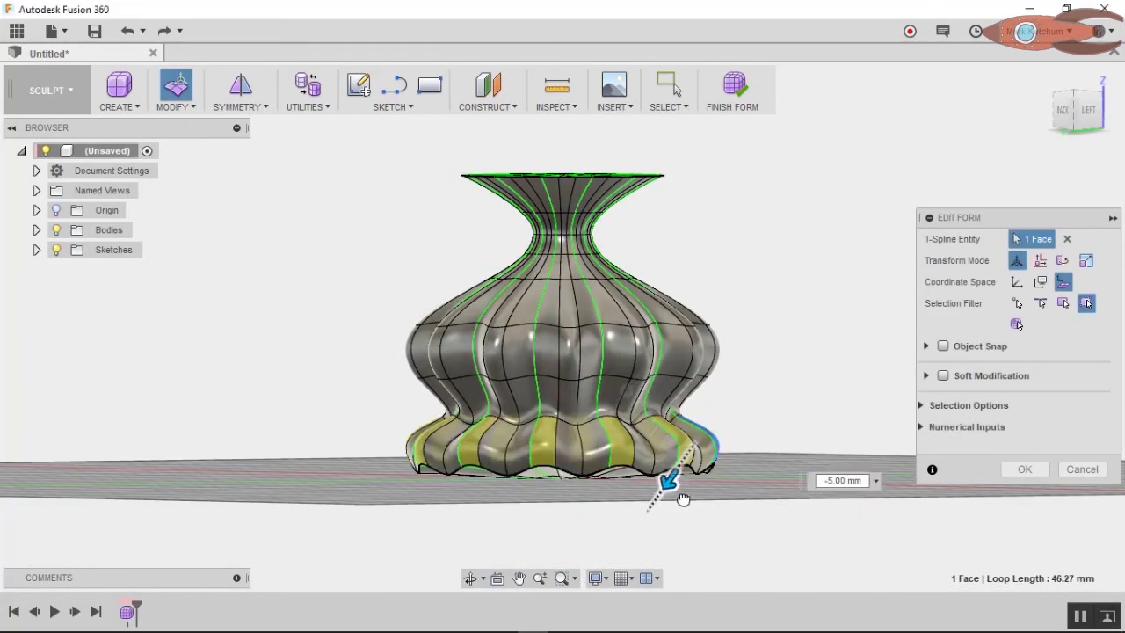
pyautogui.click(1025, 470)
# Select the vessel's upper edges and faces down through the middle bulge, twist the ribs about the vertical axis and fold the neck inward.
pyautogui.moveTo(879, 372)
pyautogui.keyDown('shift'); pyautogui.mouseDown(button='middle')
pyautogui.moveTo(853, 360)
pyautogui.moveTo(796, 390)
pyautogui.moveTo(875, 351)
pyautogui.mouseUp(button='middle'); pyautogui.keyUp('shift')
pyautogui.click(874, 352)
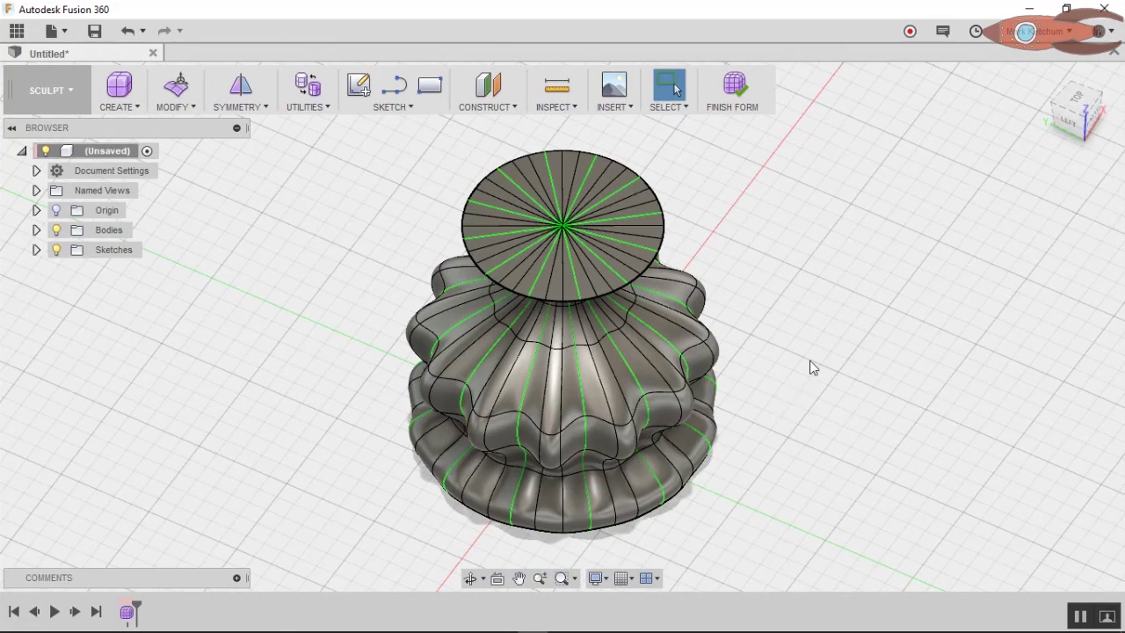
pyautogui.keyDown('shift'); pyautogui.moveTo(812, 366); pyautogui.dragTo(823, 322, button='middle'); pyautogui.keyUp('shift')
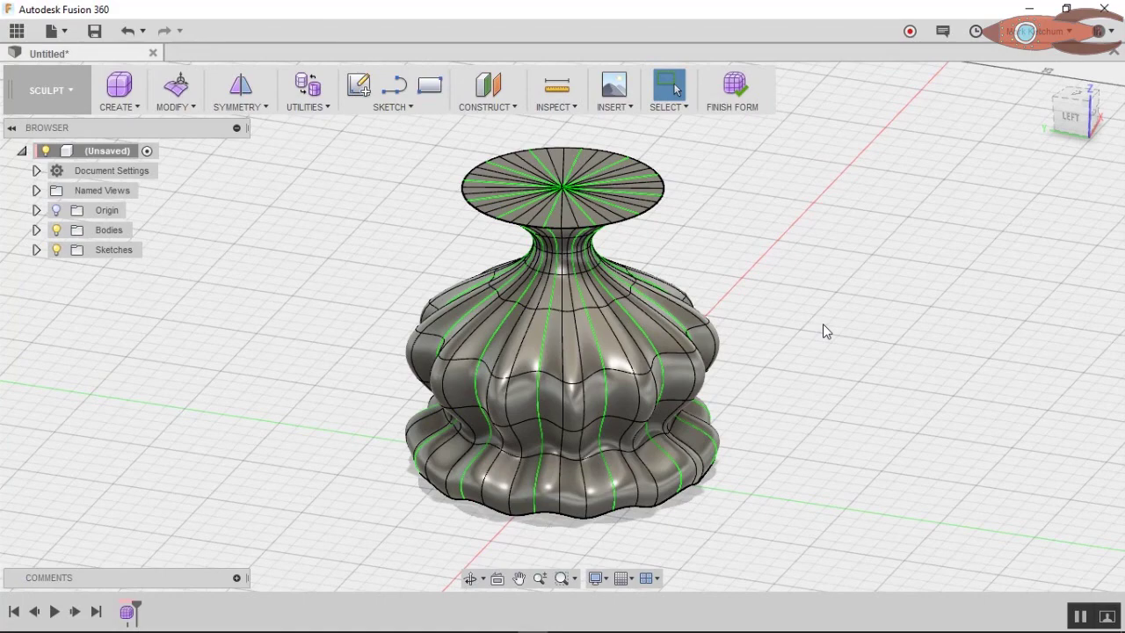
pyautogui.moveTo(823, 323); pyautogui.dragTo(904, 341, button='right')
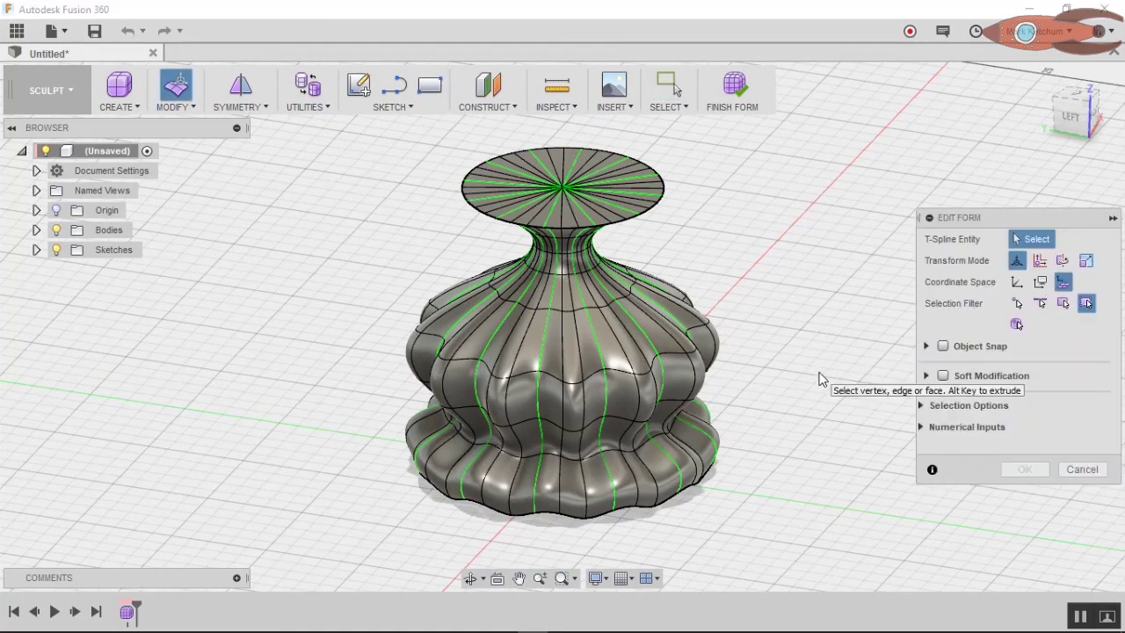
pyautogui.keyDown('shift'); pyautogui.moveTo(814, 377); pyautogui.dragTo(729, 296, button='middle'); pyautogui.keyUp('shift')
pyautogui.moveTo(418, 118); pyautogui.dragTo(701, 310)
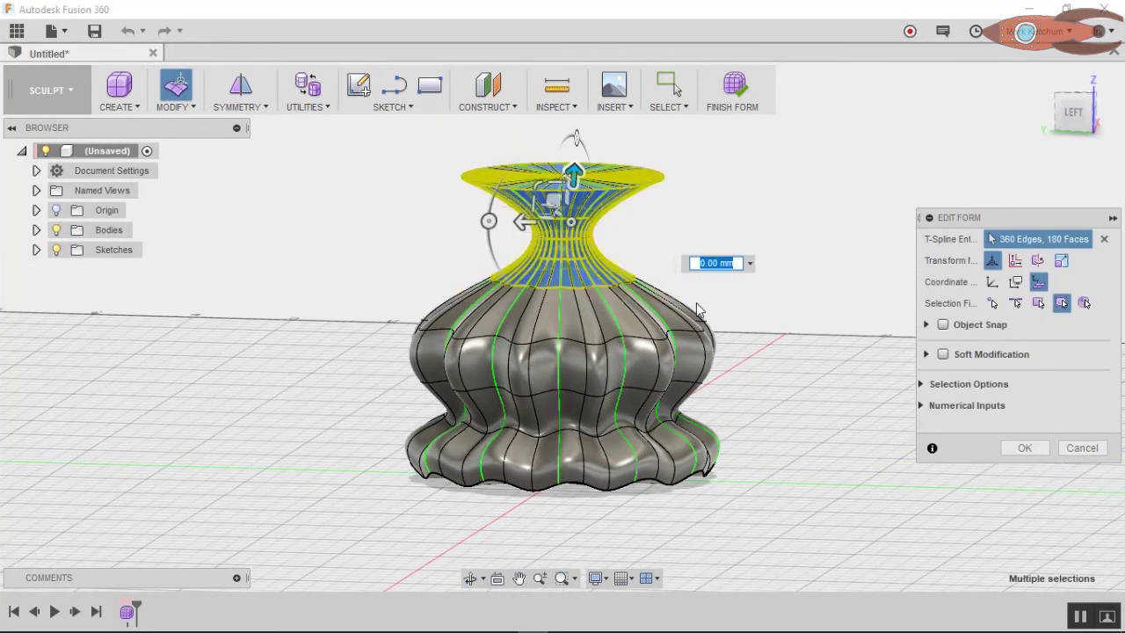
pyautogui.moveTo(358, 121); pyautogui.dragTo(756, 420)
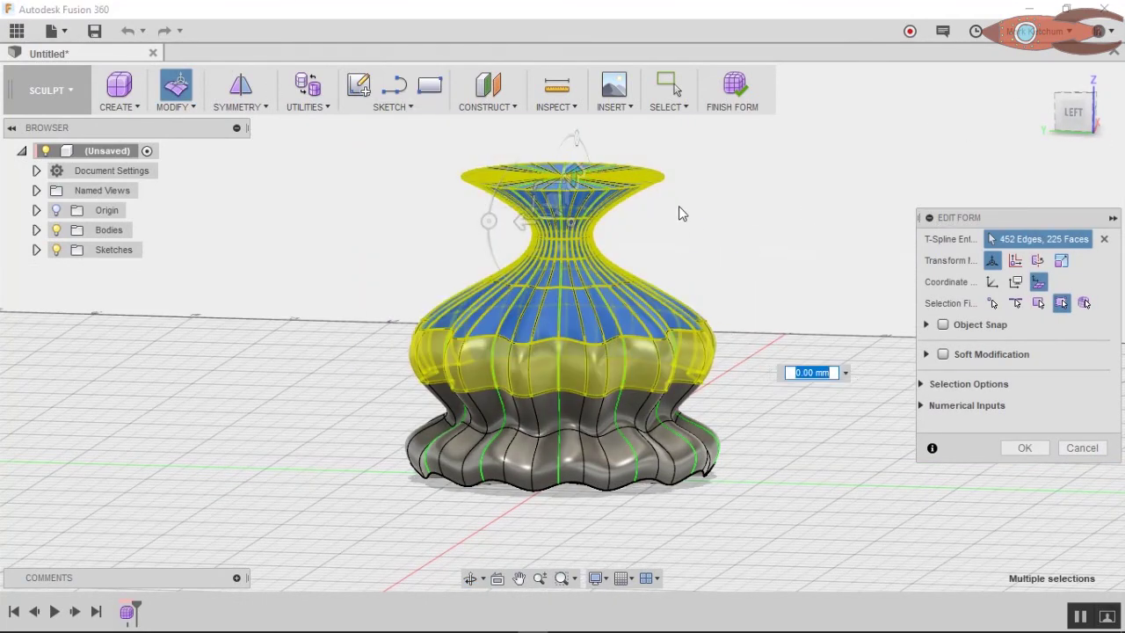
pyautogui.keyDown('shift'); pyautogui.moveTo(679, 209); pyautogui.dragTo(722, 264, button='middle'); pyautogui.keyUp('shift')
pyautogui.moveTo(472, 252); pyautogui.dragTo(587, 306)
pyautogui.click(1025, 447)
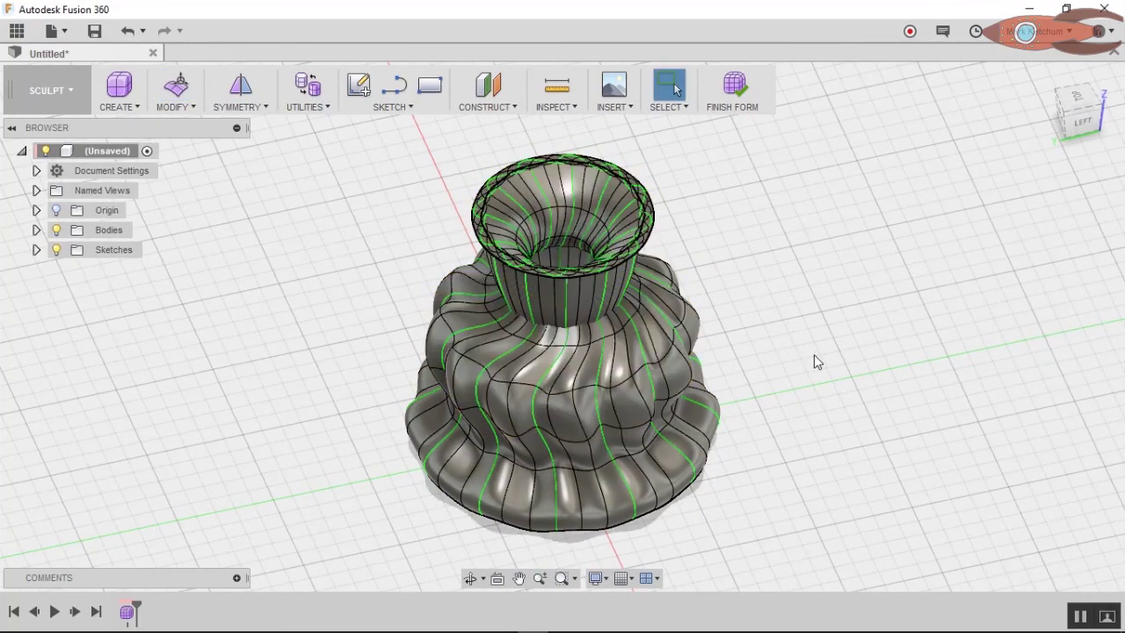
pyautogui.keyDown('shift'); pyautogui.moveTo(797, 422); pyautogui.dragTo(782, 391, button='middle'); pyautogui.keyUp('shift')
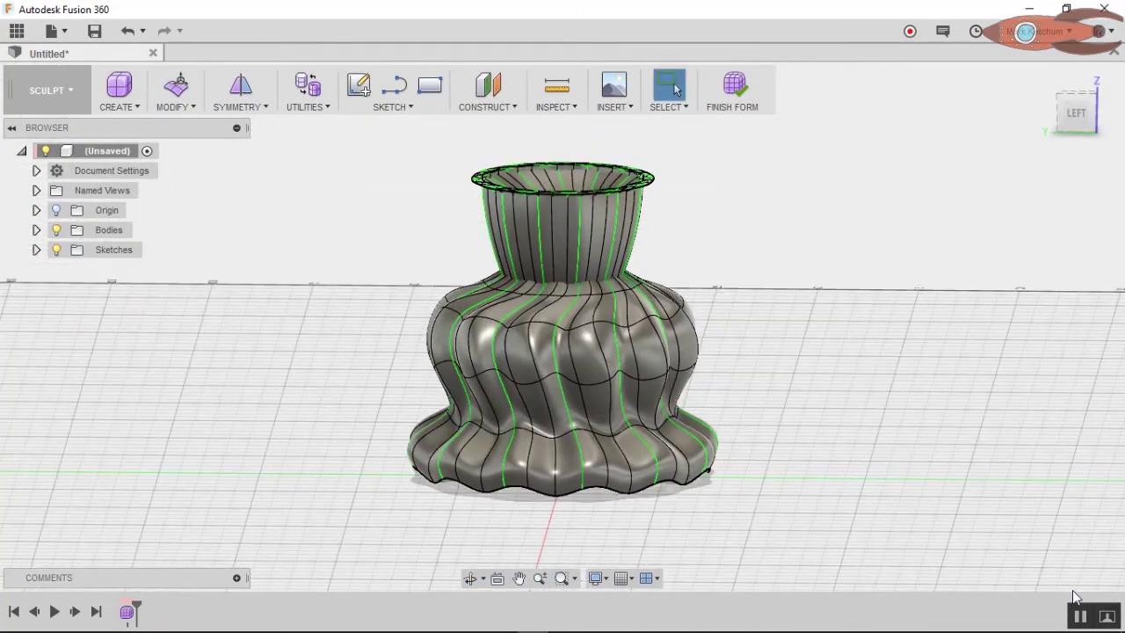